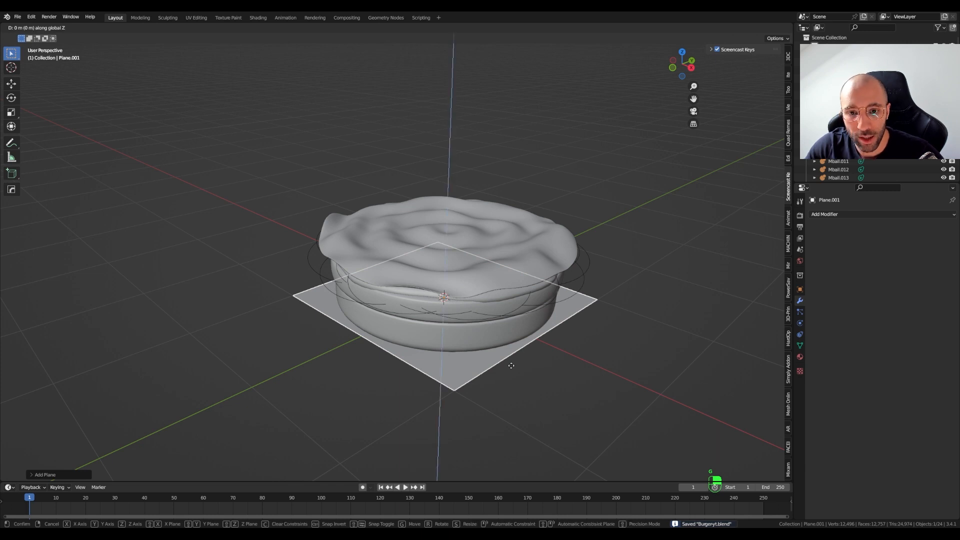
Raise the plane along Z above the wavy lettuce layer and round it with a Subdivision Surface modifier at viewport level 3
{"action": "left_click", "coordinate": [510, 276]}
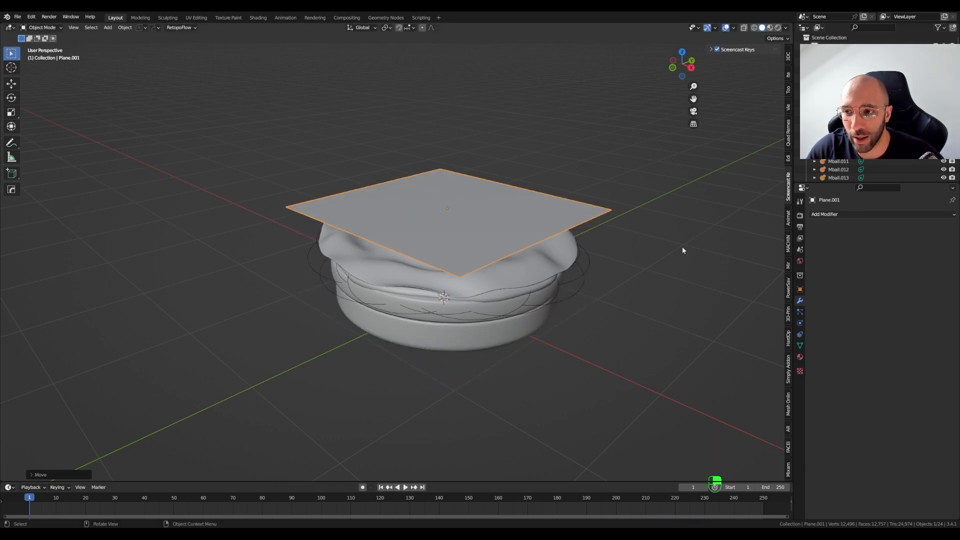
{"action": "left_click", "coordinate": [838, 215]}
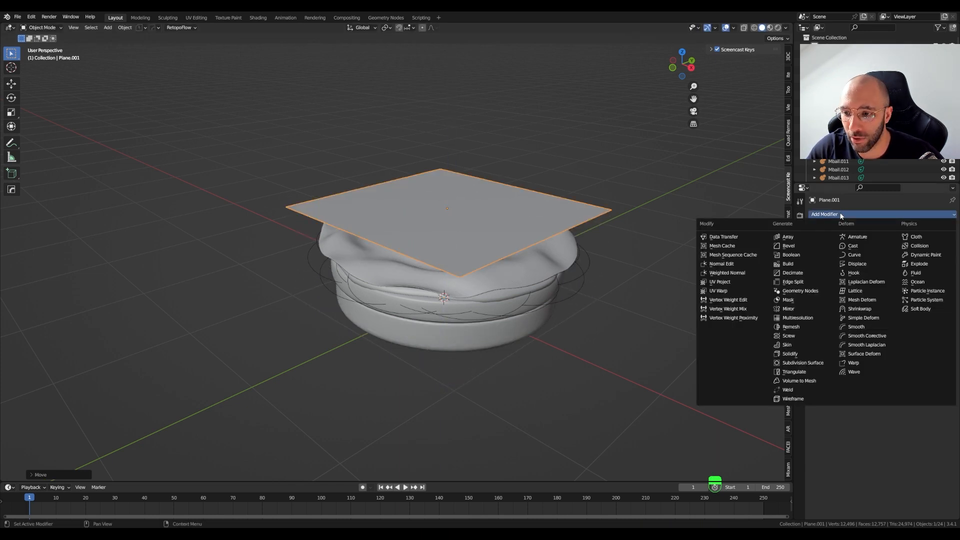
{"action": "left_click", "coordinate": [812, 364]}
{"action": "middle_click_drag", "start_coordinate": [442, 253], "coordinate": [444, 281]}
{"action": "left_click", "coordinate": [933, 250]}
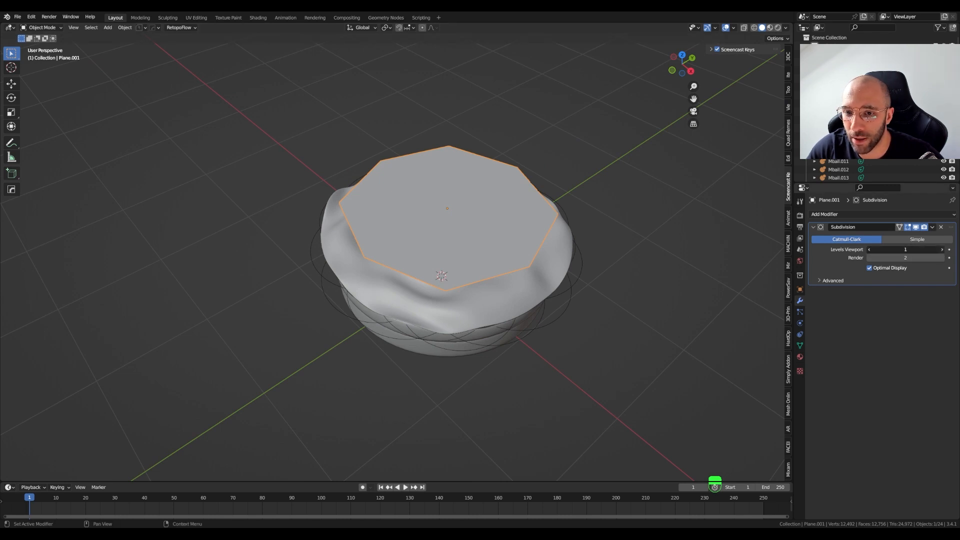
{"action": "middle_click_drag", "start_coordinate": [379, 222], "coordinate": [385, 244]}
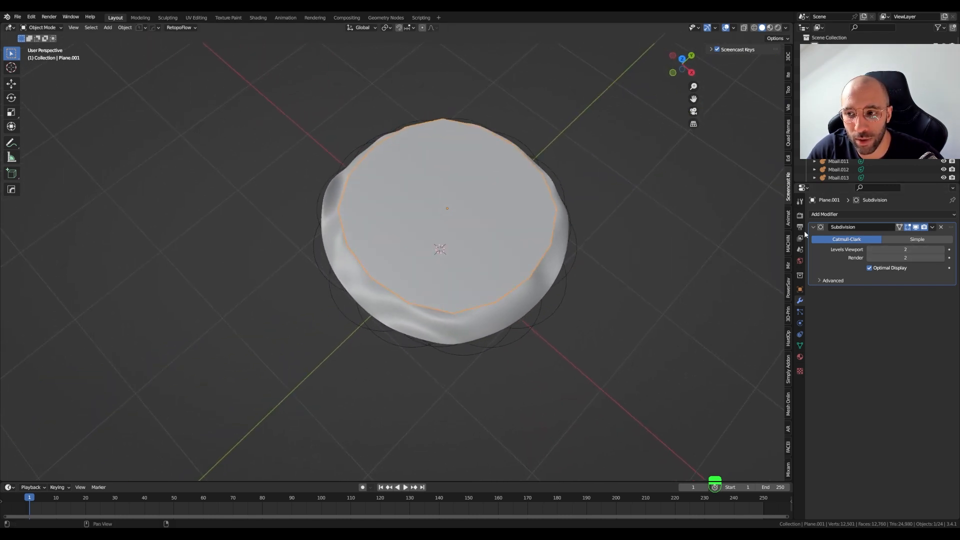
{"action": "left_click", "coordinate": [942, 250]}
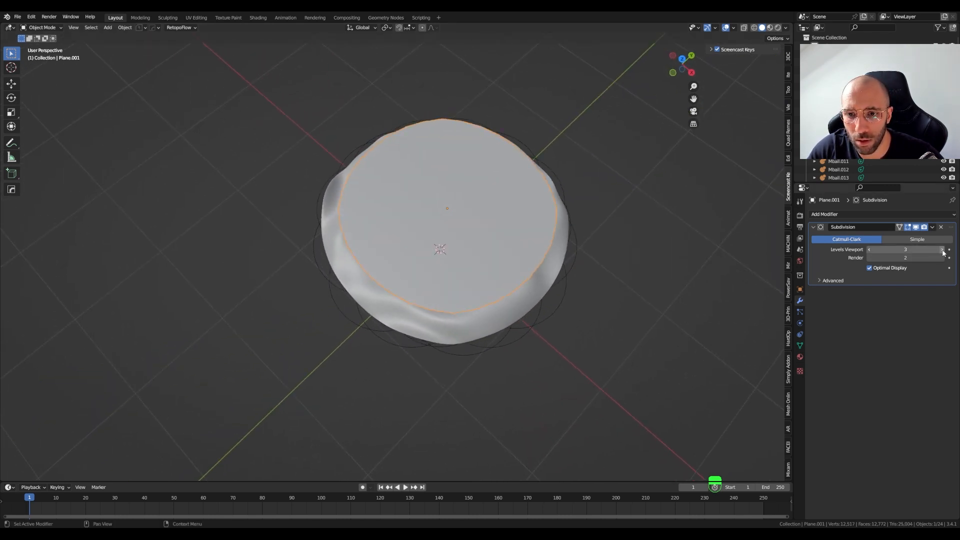
{"action": "middle_click_drag", "start_coordinate": [492, 235], "coordinate": [491, 197]}
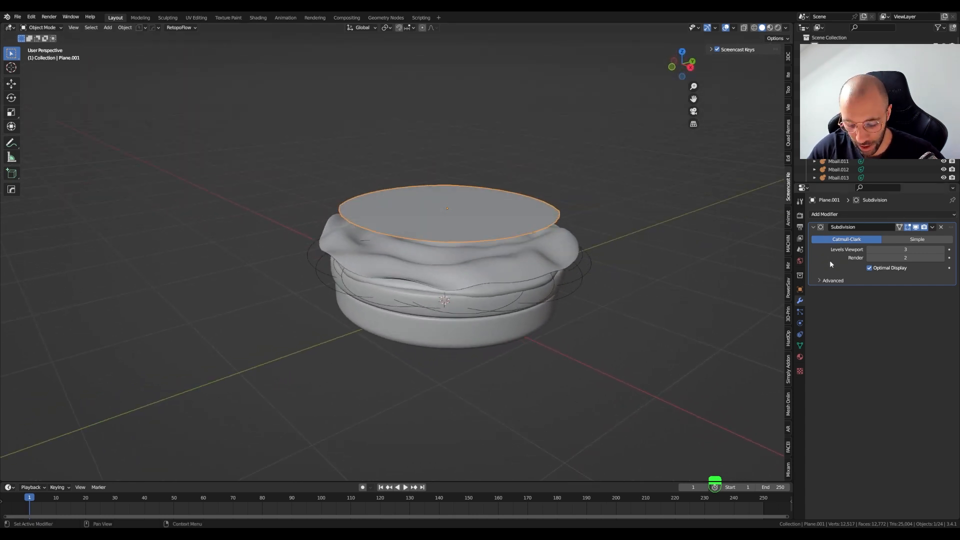
Apply the Subdivision modifier to the round disc and start editing its mesh in face selection mode
{"action": "key", "text": "ctrl+a"}
{"action": "key", "text": "Tab"}
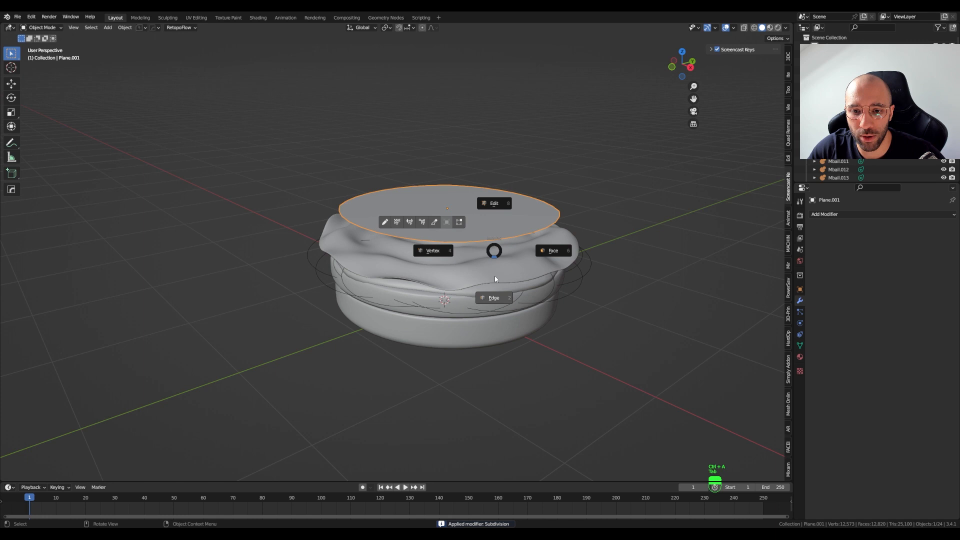
{"action": "left_click", "coordinate": [568, 253]}
{"action": "middle_click_drag", "start_coordinate": [411, 228], "coordinate": [410, 291]}
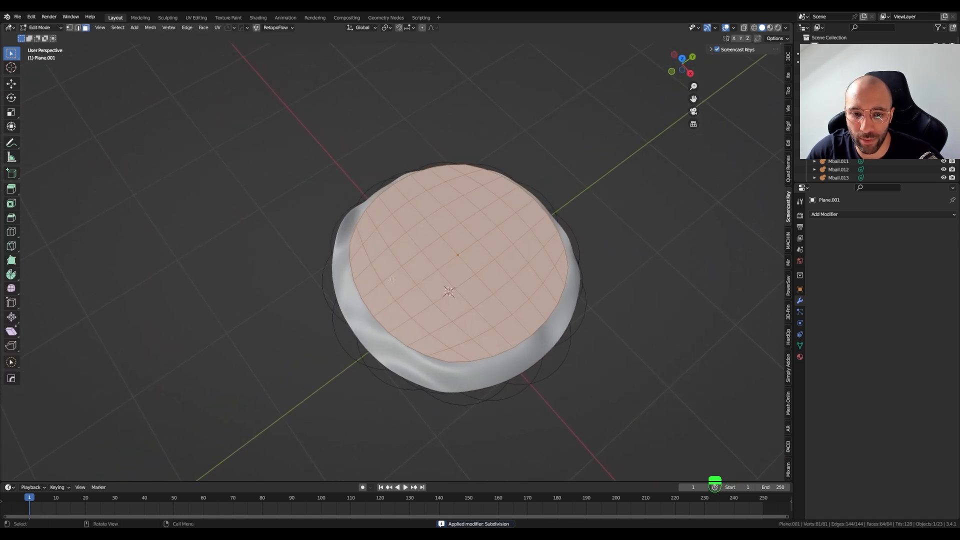
Delete two 2×2 blocks of faces on opposite sides of the disc's centre to make two square holes, then return to Object Mode
{"action": "left_click", "coordinate": [391, 286]}
{"action": "left_click", "coordinate": [416, 307], "text": "shift"}
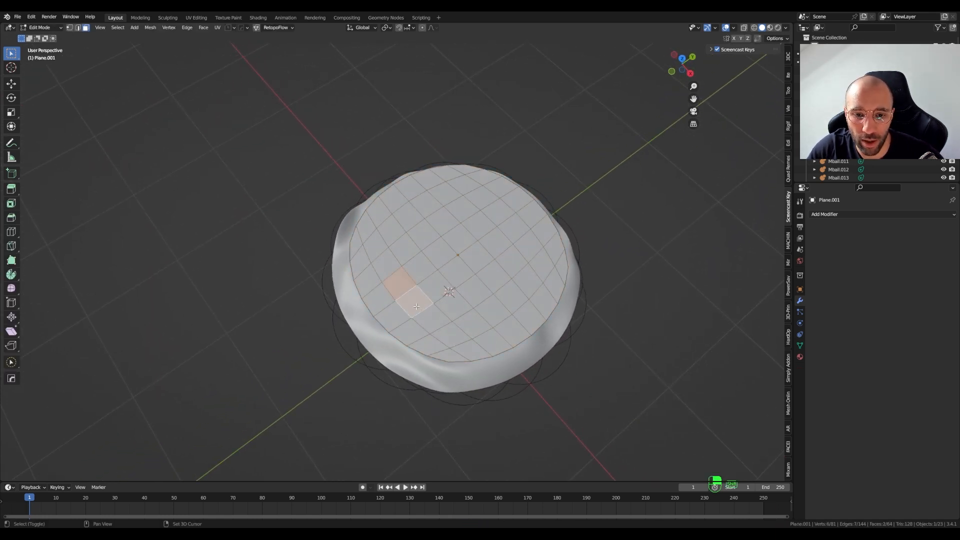
{"action": "left_click", "coordinate": [423, 269], "text": "shift"}
{"action": "left_click", "coordinate": [435, 287], "text": "shift"}
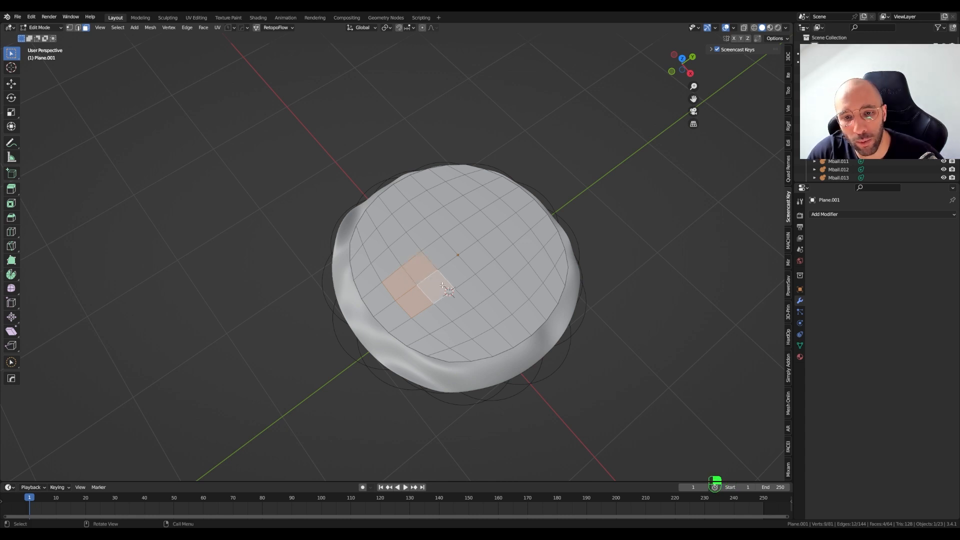
{"action": "left_click", "coordinate": [479, 225], "text": "shift"}
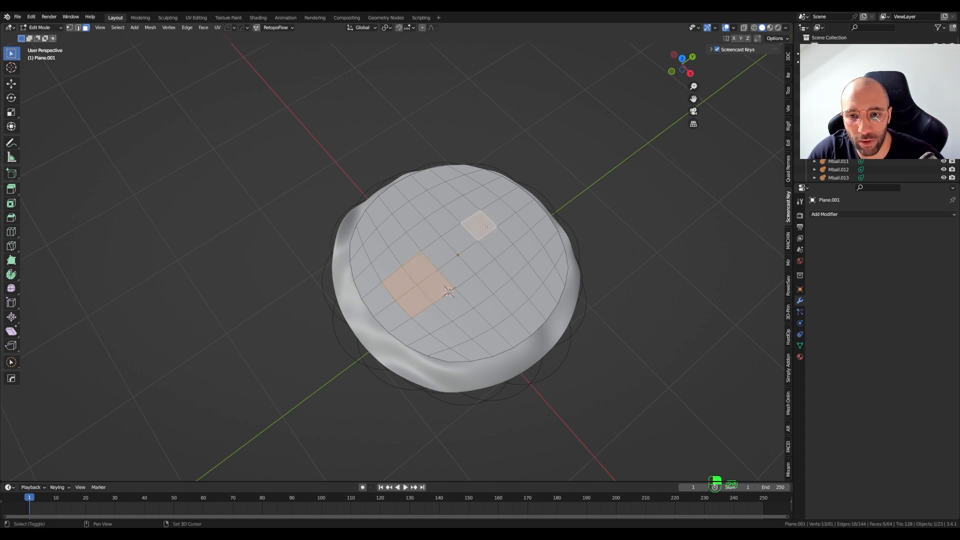
{"action": "left_click", "coordinate": [494, 244], "text": "shift"}
{"action": "left_click", "coordinate": [512, 228], "text": "shift"}
{"action": "left_click", "coordinate": [496, 214], "text": "shift"}
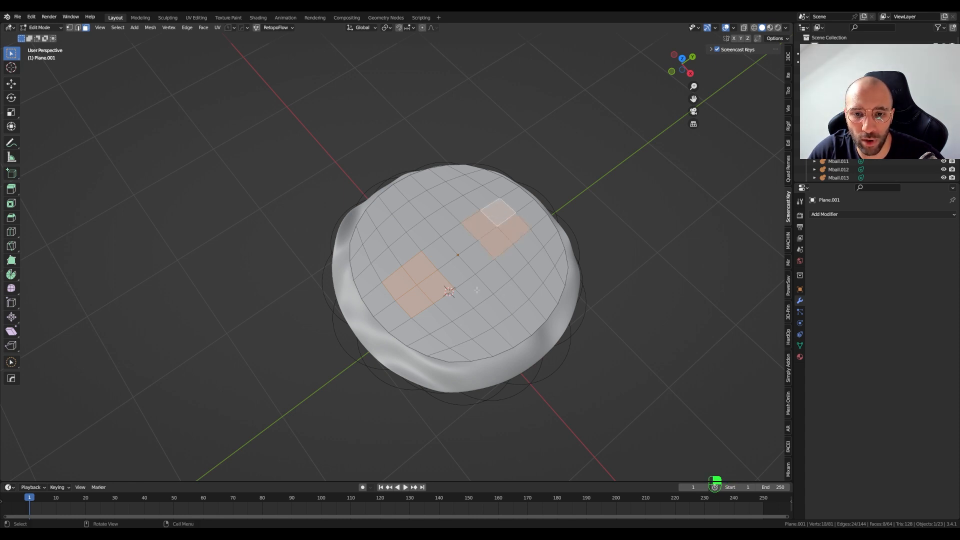
{"action": "middle_click_drag", "start_coordinate": [514, 299], "coordinate": [476, 281]}
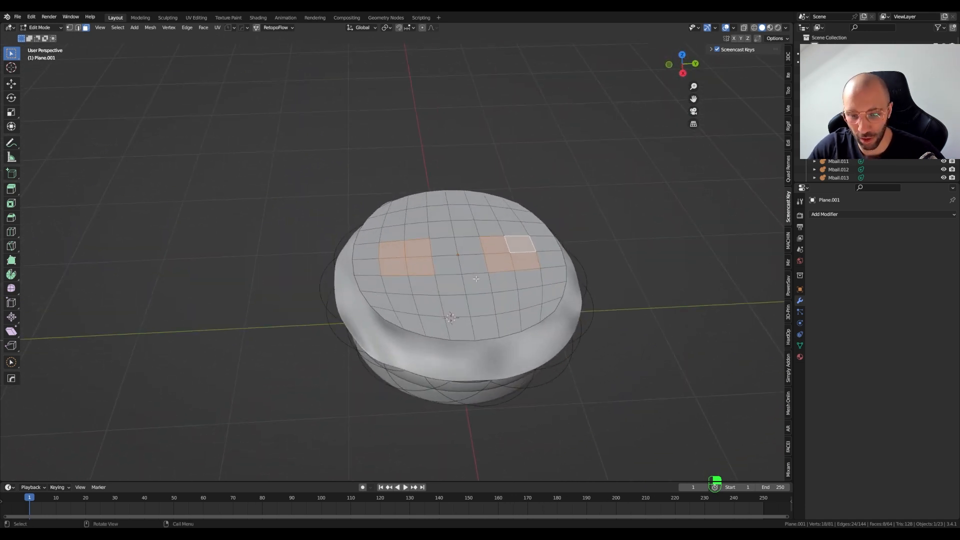
{"action": "key", "text": "x"}
{"action": "left_click", "coordinate": [443, 297]}
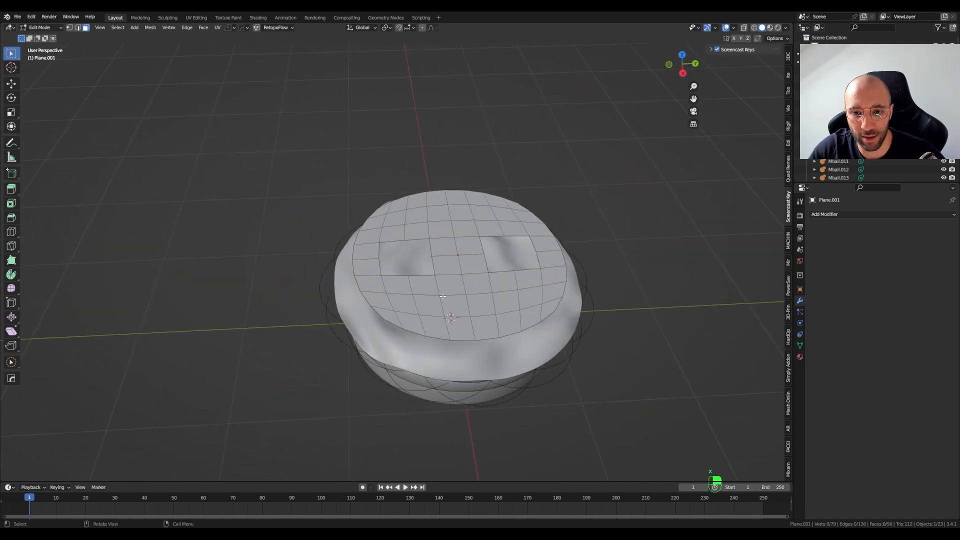
{"action": "middle_click_drag", "start_coordinate": [444, 297], "coordinate": [480, 290]}
{"action": "key", "text": "Tab"}
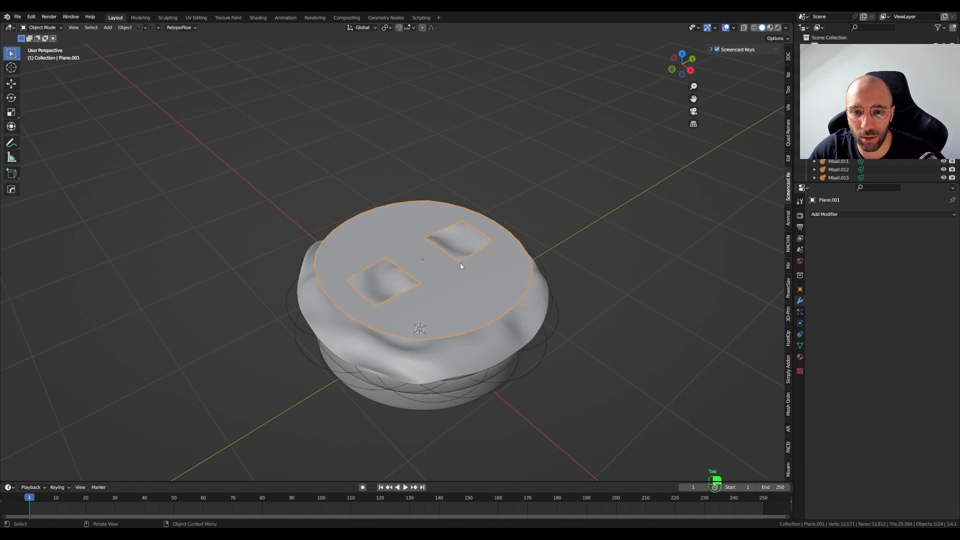
Add a Solidify modifier to the disc with thickness 0.077 m, offset 1 and Even Thickness enabled
{"action": "left_click", "coordinate": [841, 216]}
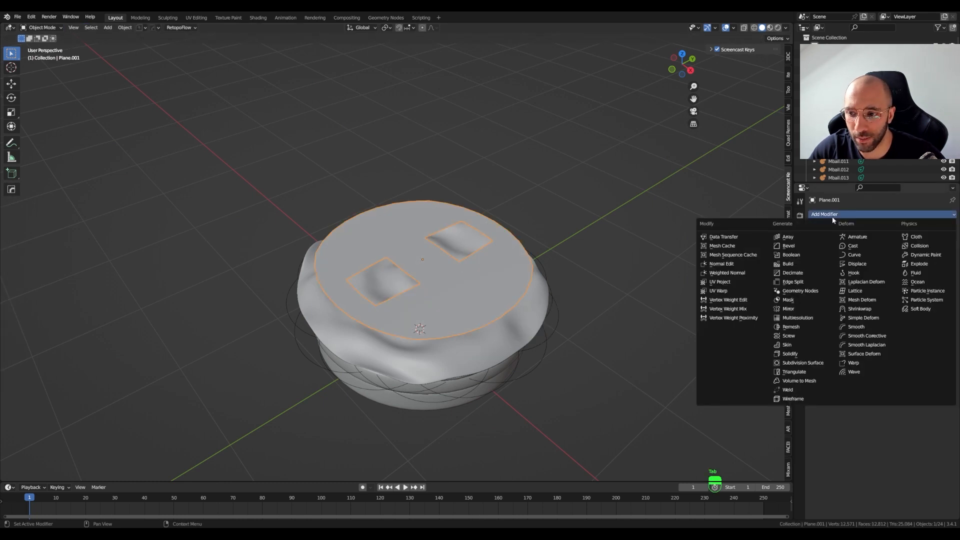
{"action": "left_click", "coordinate": [802, 354]}
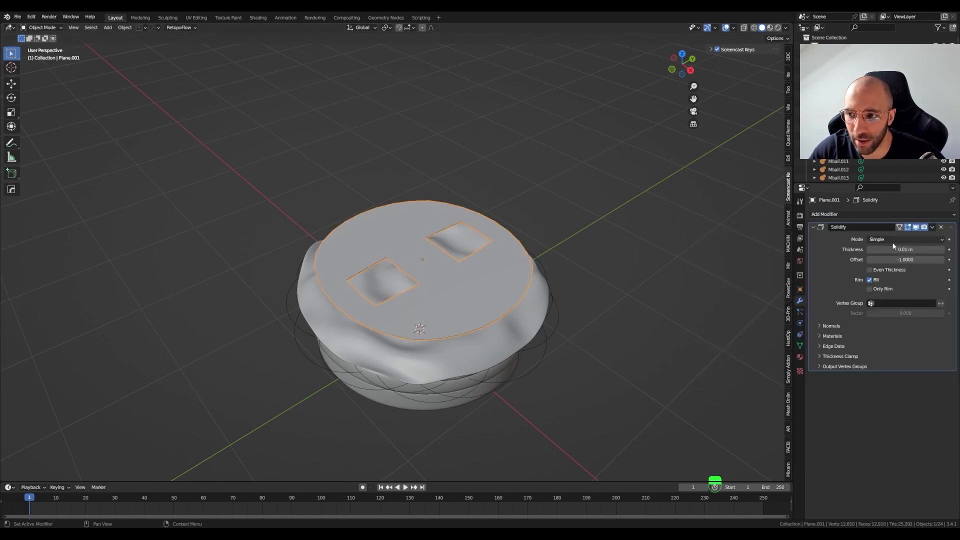
{"action": "left_click_drag", "start_coordinate": [887, 250], "coordinate": [939, 259]}
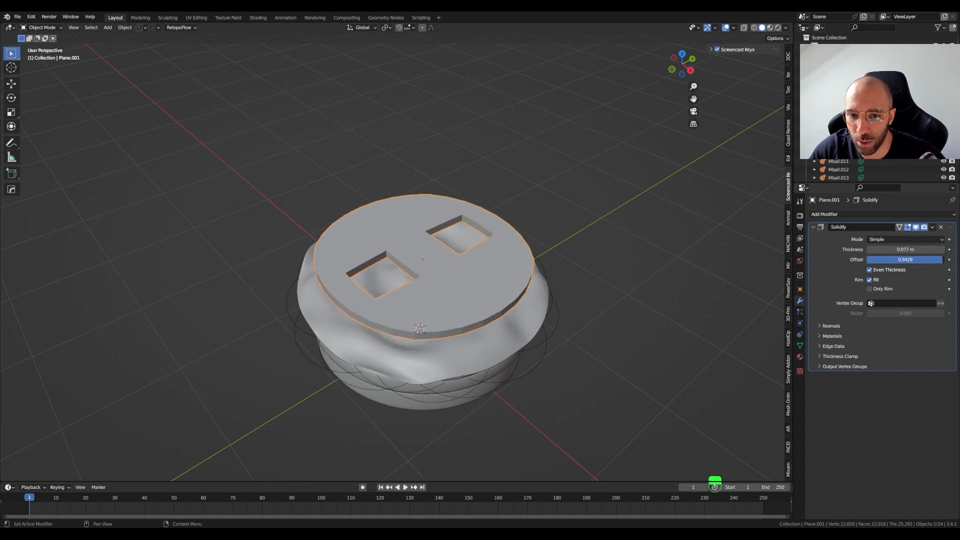
{"action": "middle_click_drag", "start_coordinate": [580, 291], "coordinate": [482, 284]}
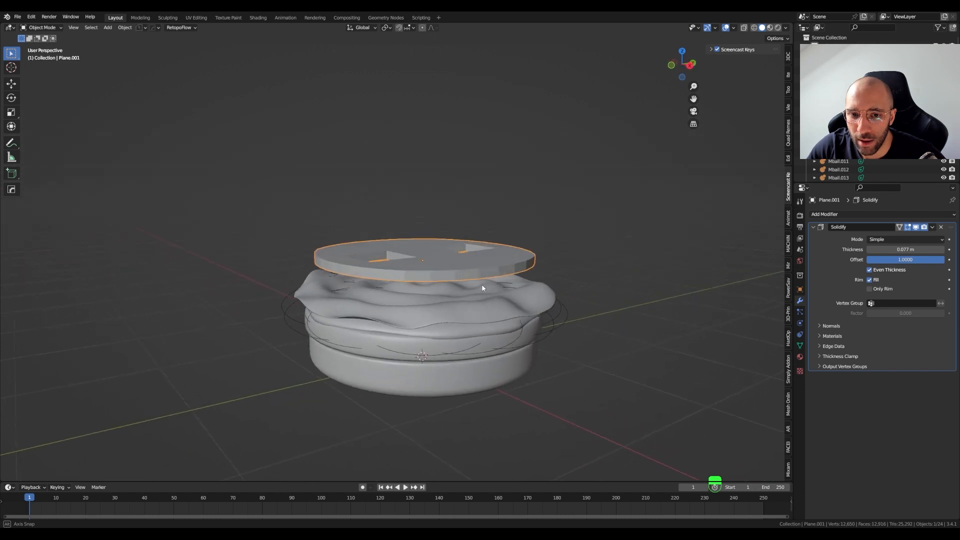
Add a Subdivision Surface modifier after Solidify on the disc and set the Solidify thickness to 0.119 m
{"action": "left_click", "coordinate": [825, 214]}
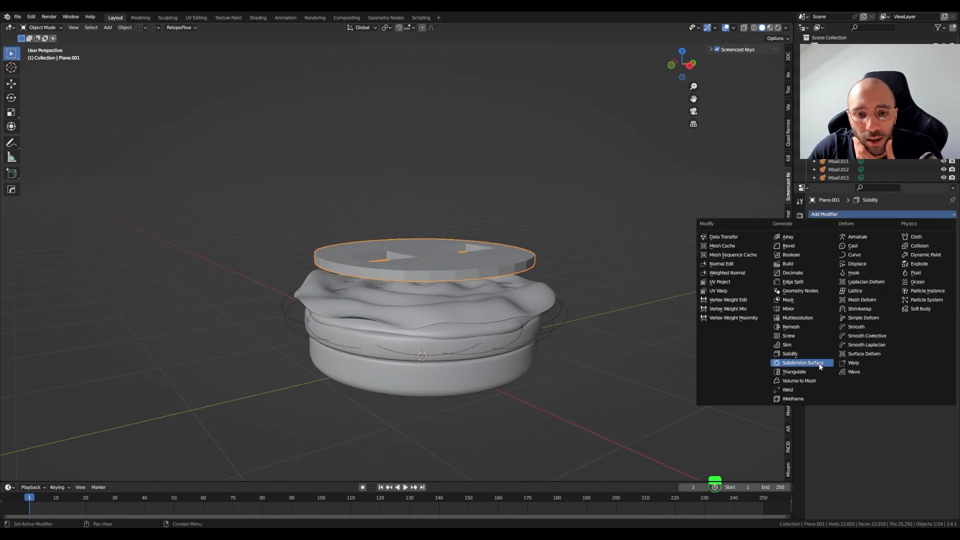
{"action": "left_click", "coordinate": [795, 363]}
{"action": "middle_click_drag", "start_coordinate": [468, 275], "coordinate": [474, 320]}
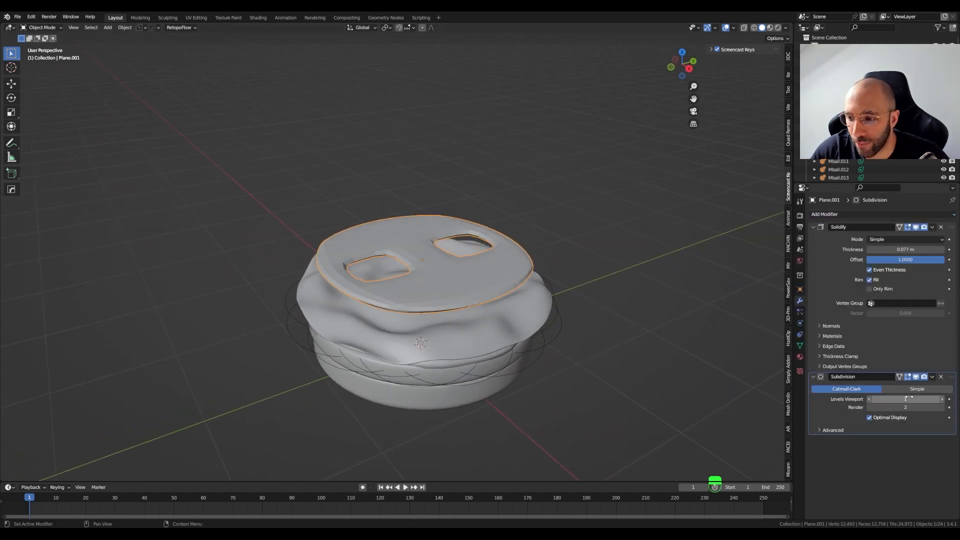
{"action": "left_click_drag", "start_coordinate": [895, 248], "coordinate": [908, 248], "text": "shift"}
{"action": "mouse_move", "coordinate": [394, 279]}
{"action": "middle_mouse_down"}
{"action": "mouse_move", "coordinate": [382, 258]}
{"action": "mouse_move", "coordinate": [394, 278]}
{"action": "middle_mouse_up"}
Add a Bevel modifier to the disc and place it between Solidify and Subdivision in the modifier stack
{"action": "left_click", "coordinate": [831, 213]}
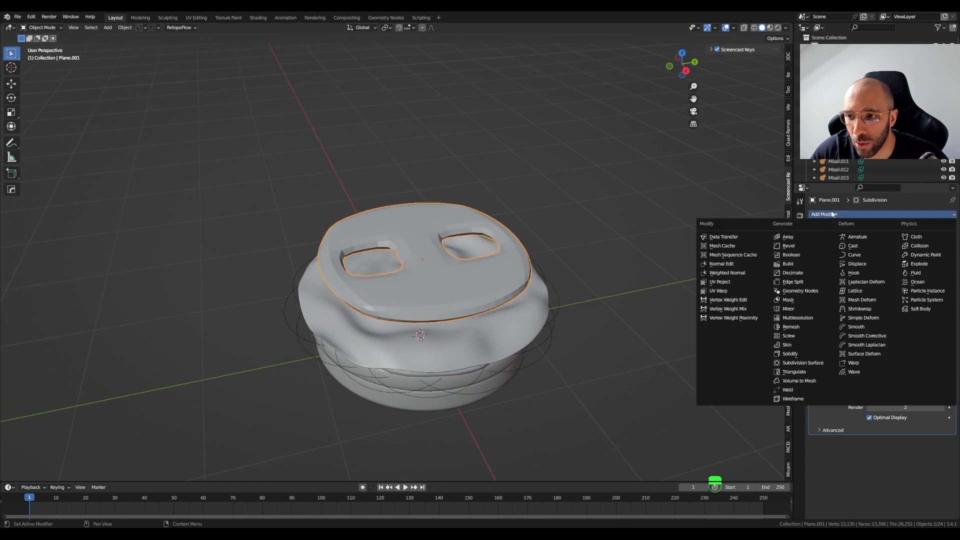
{"action": "left_click", "coordinate": [799, 247]}
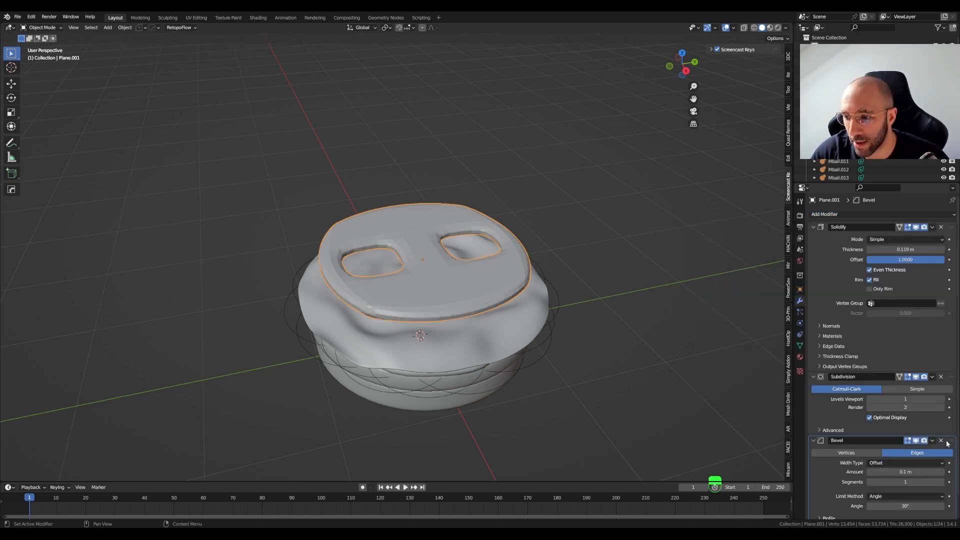
{"action": "left_click_drag", "start_coordinate": [946, 443], "coordinate": [944, 379]}
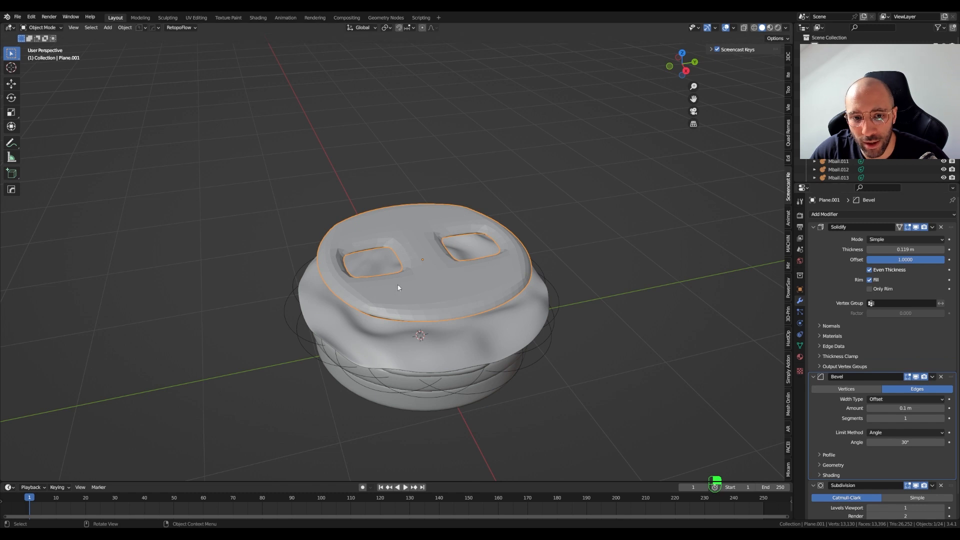
Set the disc's Bevel amount to 0.024 m so the rim and hole edges become tighter
{"action": "middle_click_drag", "start_coordinate": [398, 287], "coordinate": [433, 239]}
{"action": "scroll", "coordinate": [434, 280], "scroll_direction": "up", "scroll_amount": 2}
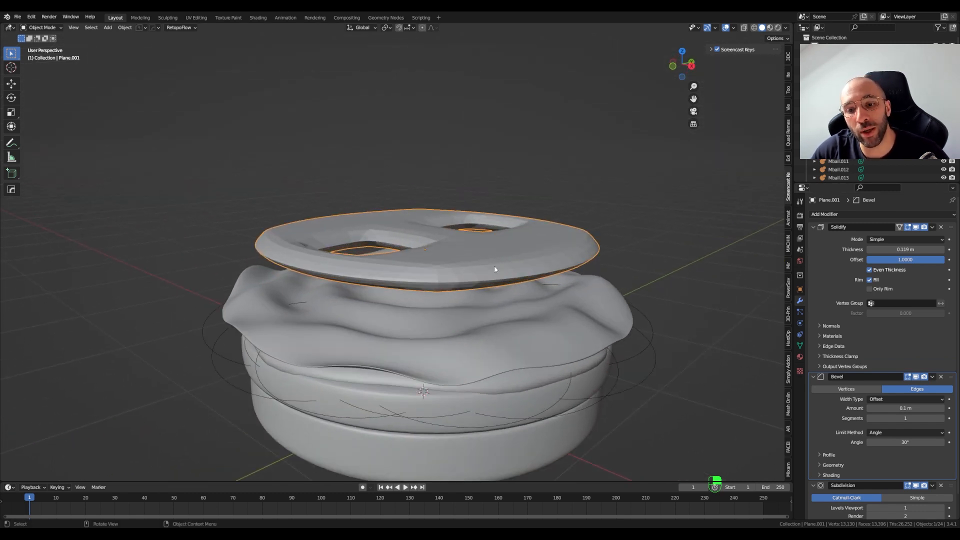
{"action": "middle_click_drag", "start_coordinate": [493, 270], "coordinate": [575, 225]}
{"action": "scroll", "coordinate": [418, 282], "scroll_direction": "down", "scroll_amount": 4}
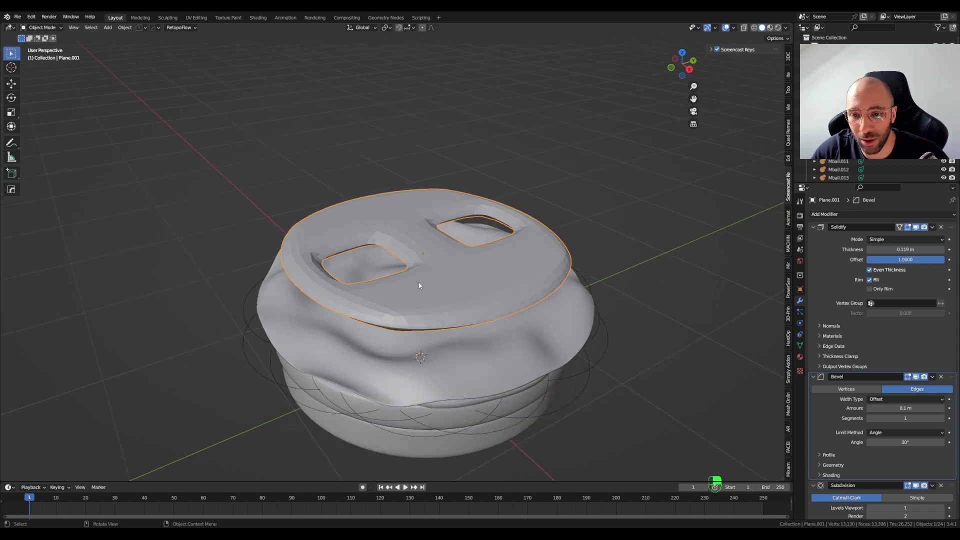
{"action": "middle_click_drag", "start_coordinate": [430, 281], "coordinate": [414, 274], "text": "shift"}
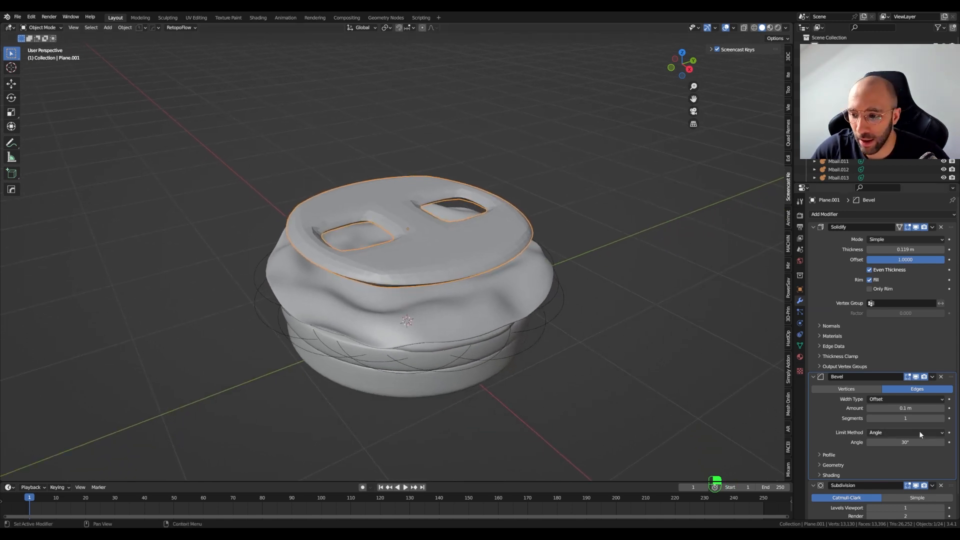
{"action": "left_click_drag", "start_coordinate": [905, 408], "coordinate": [884, 407]}
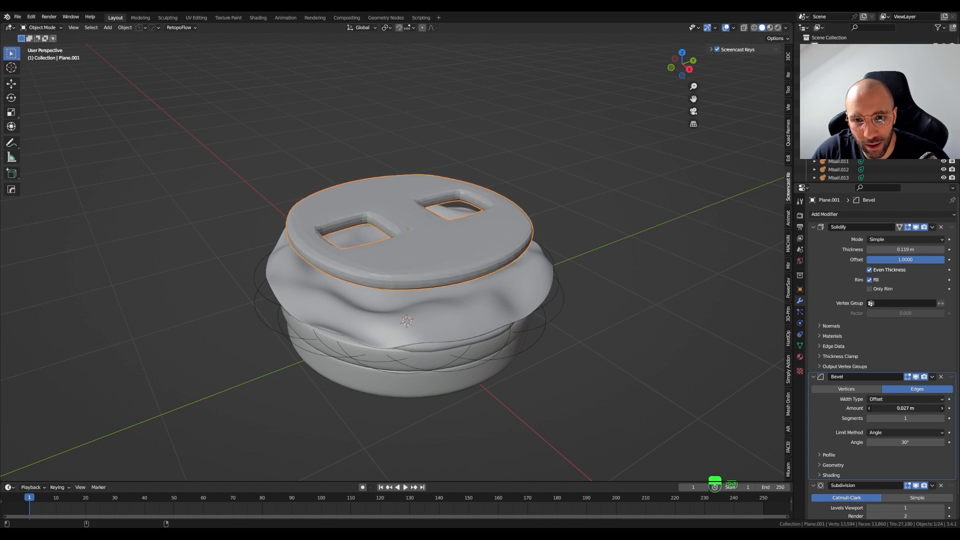
{"action": "mouse_move", "coordinate": [433, 305]}
{"action": "middle_mouse_down"}
{"action": "mouse_move", "coordinate": [413, 333]}
{"action": "mouse_move", "coordinate": [421, 303]}
{"action": "middle_mouse_up"}
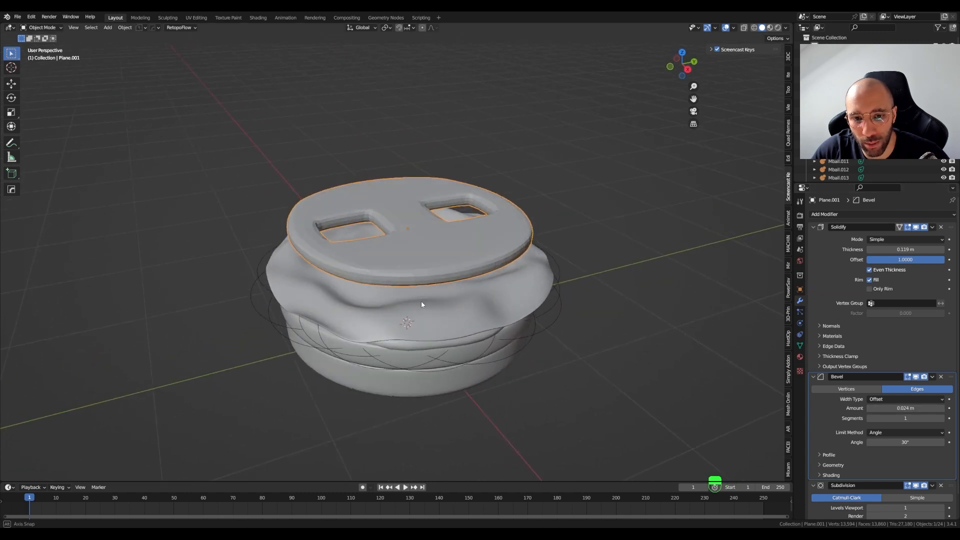
Set the Bevel modifier's limit angle to 80°
{"action": "left_click", "coordinate": [910, 442]}
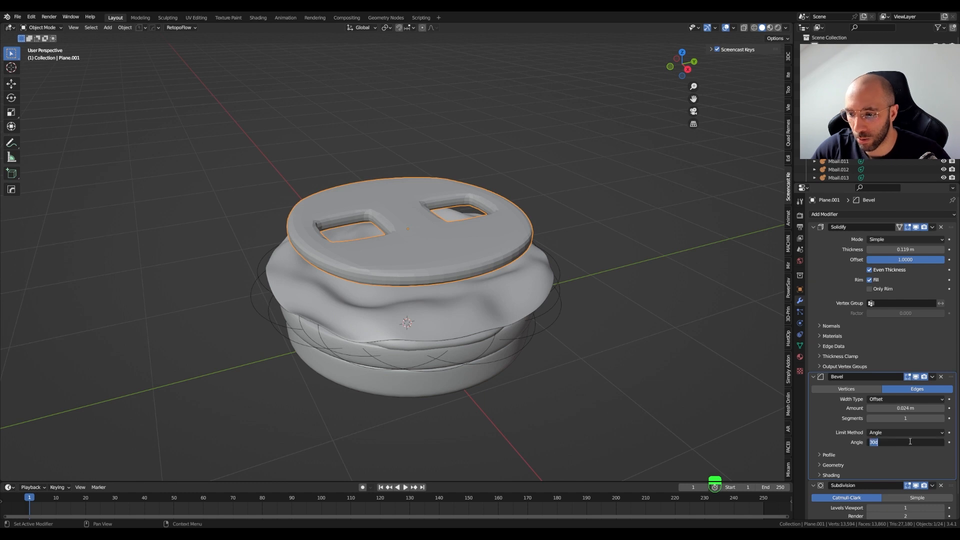
{"action": "type", "text": "80"}
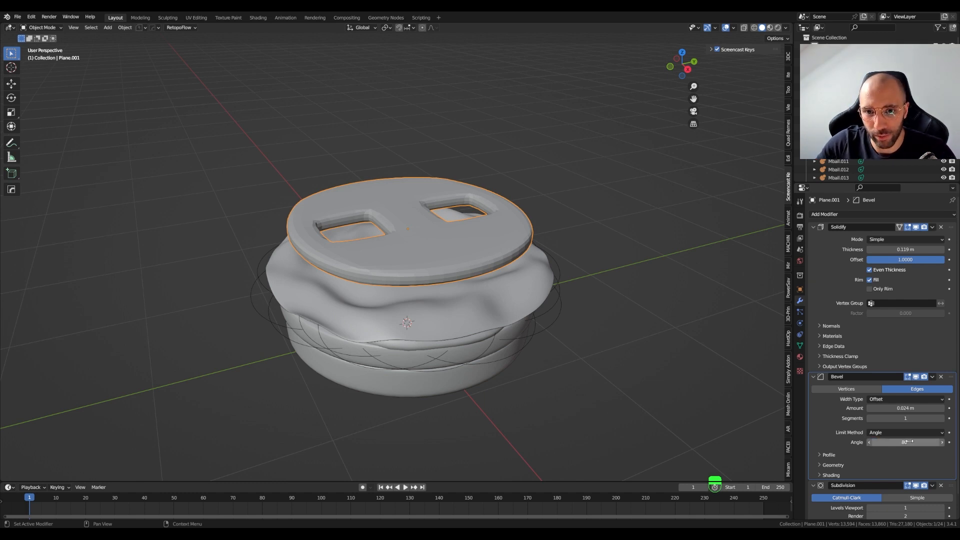
{"action": "key", "text": "Return"}
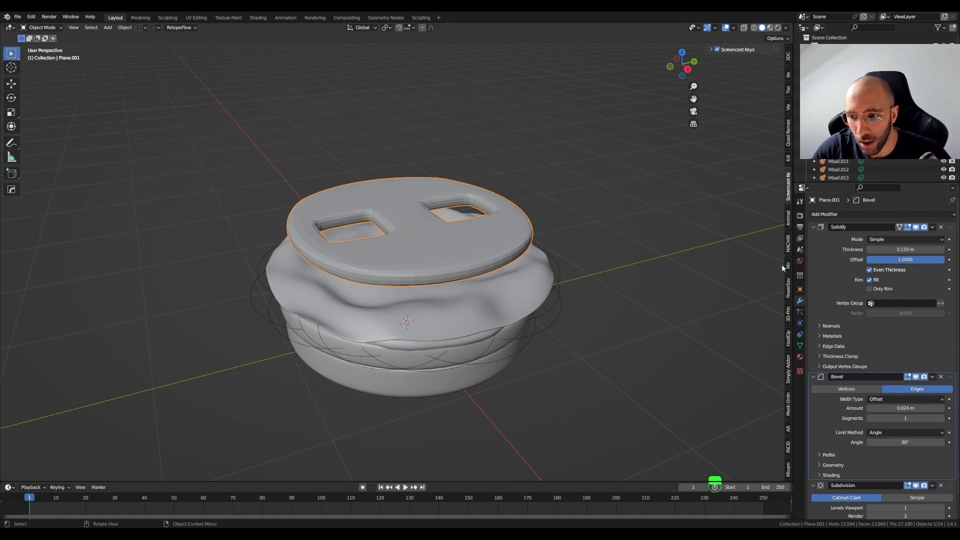
Set the Bevel modifier's outer miter to Arc to clean up the corners of the disc's square holes
{"action": "left_click", "coordinate": [831, 464]}
{"action": "scroll", "coordinate": [841, 460], "scroll_direction": "down", "scroll_amount": 3}
{"action": "scroll", "coordinate": [467, 187], "scroll_direction": "up", "scroll_amount": 5}
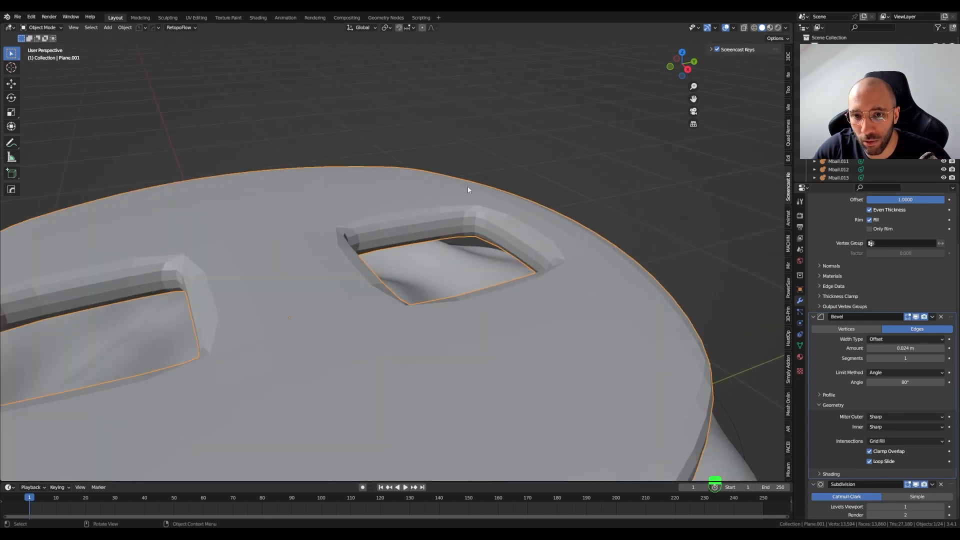
{"action": "scroll", "coordinate": [489, 211], "scroll_direction": "up", "scroll_amount": 4}
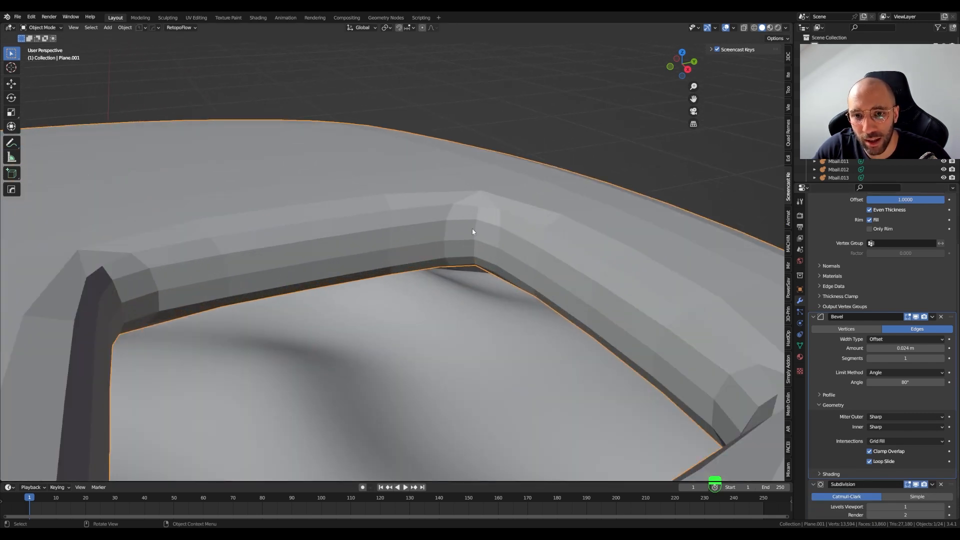
{"action": "left_click", "coordinate": [872, 418]}
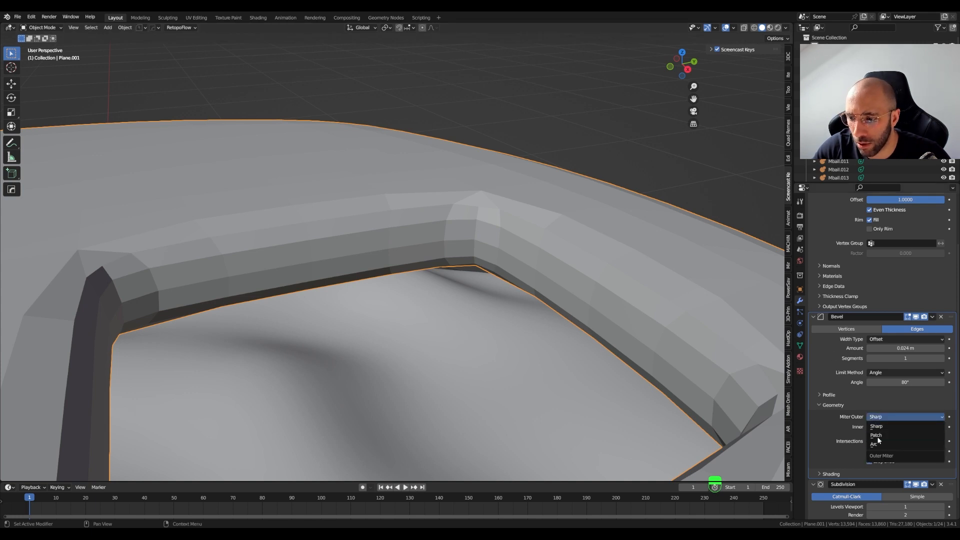
{"action": "left_click", "coordinate": [878, 443]}
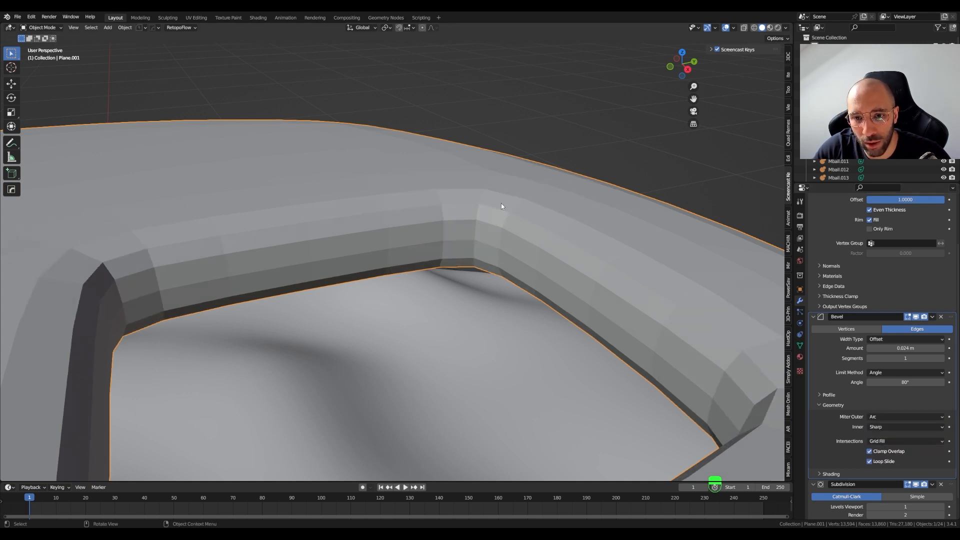
{"action": "scroll", "coordinate": [429, 201], "scroll_direction": "down", "scroll_amount": 7}
{"action": "middle_click_drag", "start_coordinate": [413, 211], "coordinate": [375, 312]}
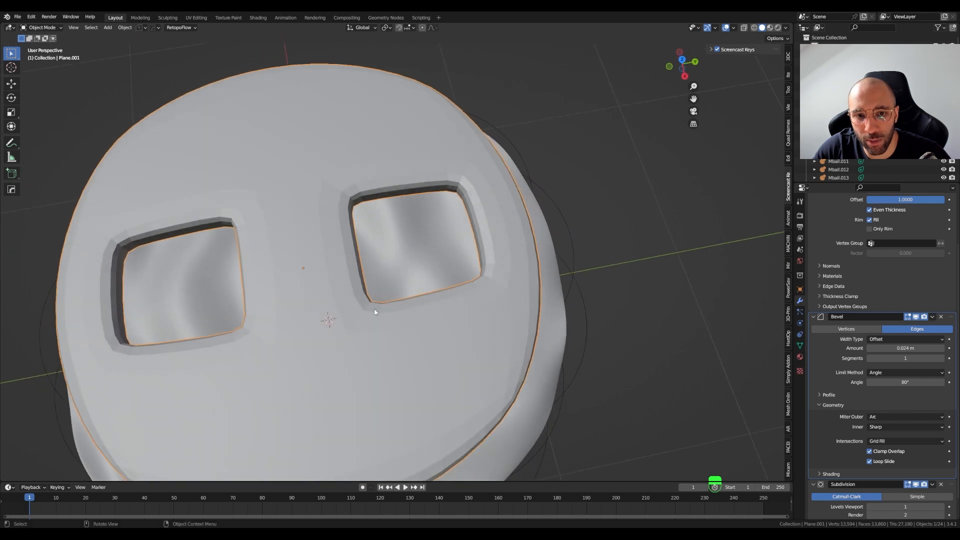
{"action": "scroll", "coordinate": [448, 284], "scroll_direction": "down", "scroll_amount": 4}
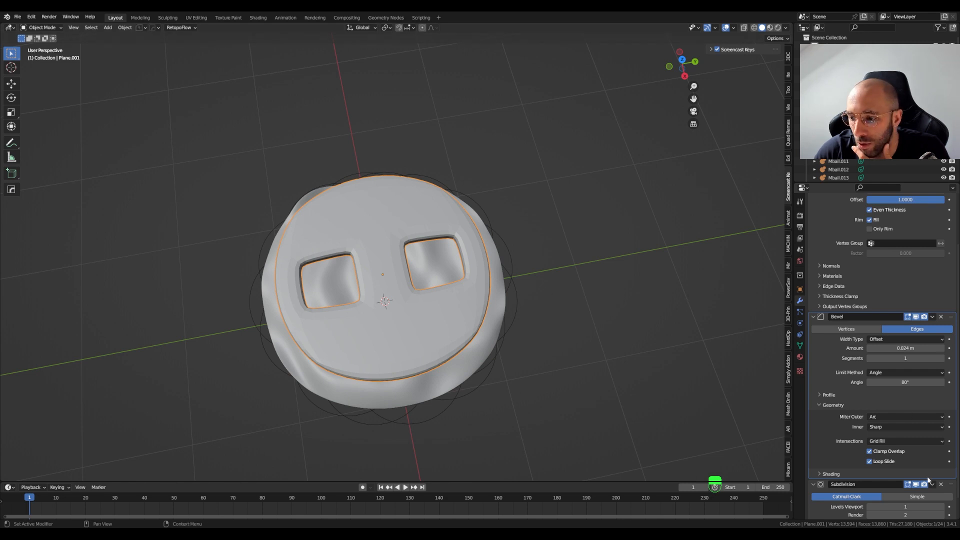
Try the Subdivision modifier above Bevel in the disc's stack and return it below Bevel
{"action": "left_click_drag", "start_coordinate": [949, 484], "coordinate": [918, 300]}
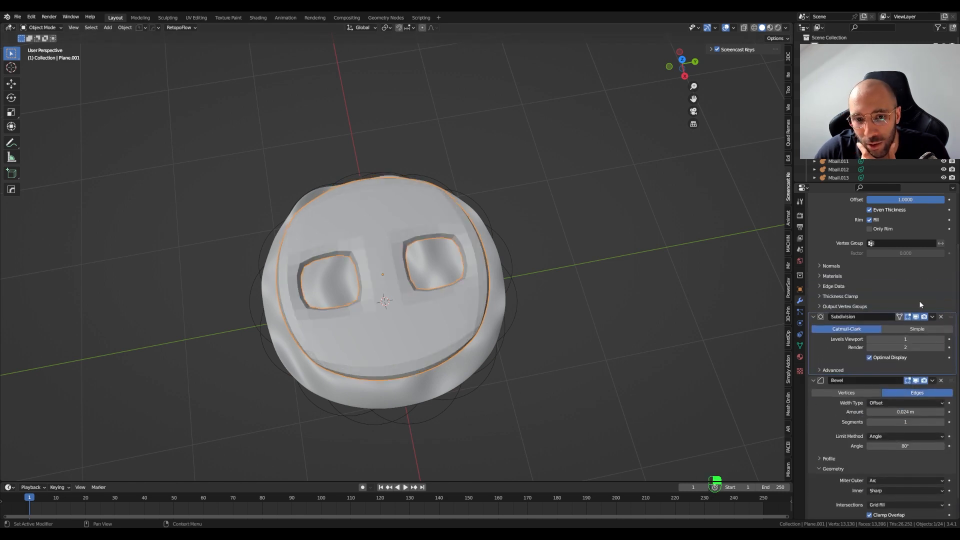
{"action": "middle_click_drag", "start_coordinate": [412, 250], "coordinate": [449, 253]}
{"action": "left_click_drag", "start_coordinate": [952, 317], "coordinate": [939, 485]}
Lower the disc onto the lettuce in front view and scale it down to about half its size
{"action": "middle_click_drag", "start_coordinate": [410, 245], "coordinate": [385, 257]}
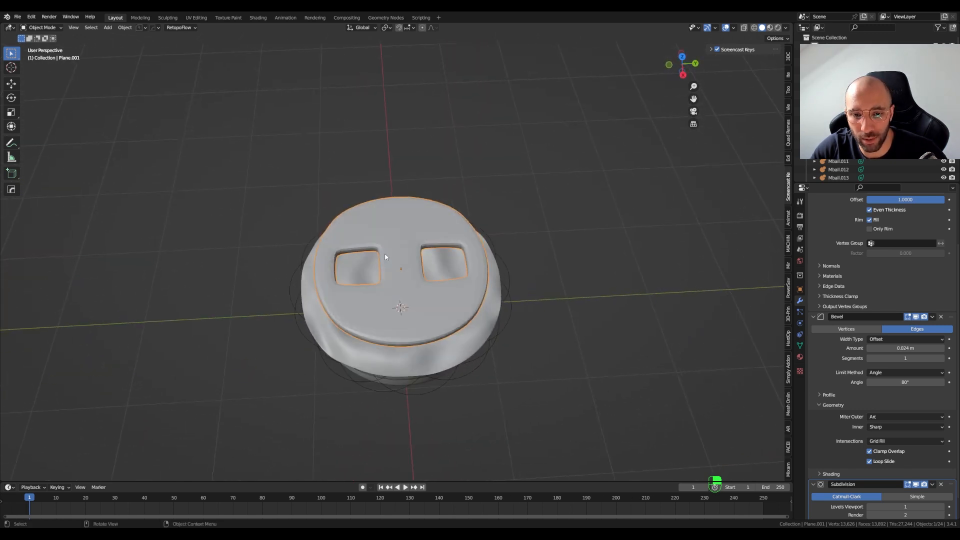
{"action": "key", "text": "KP_1"}
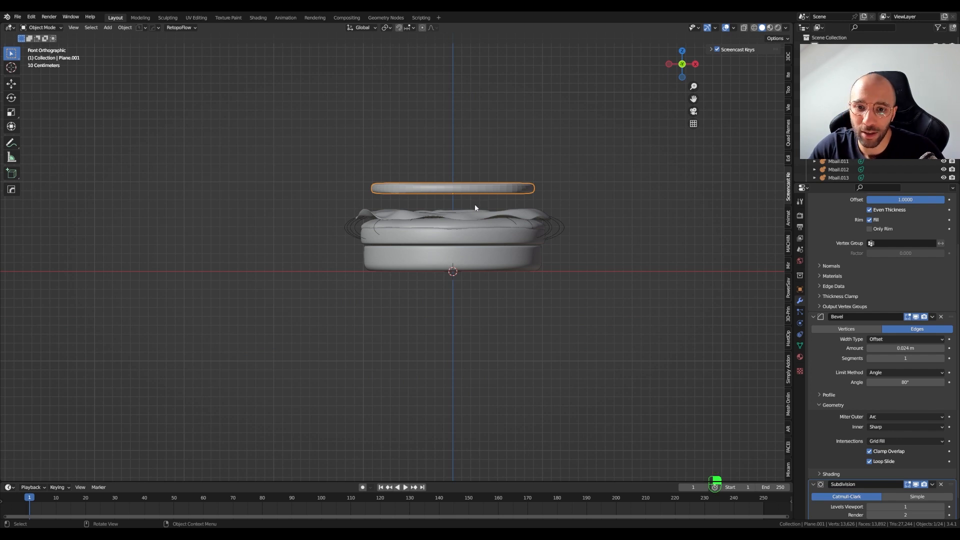
{"action": "key", "text": "g"}
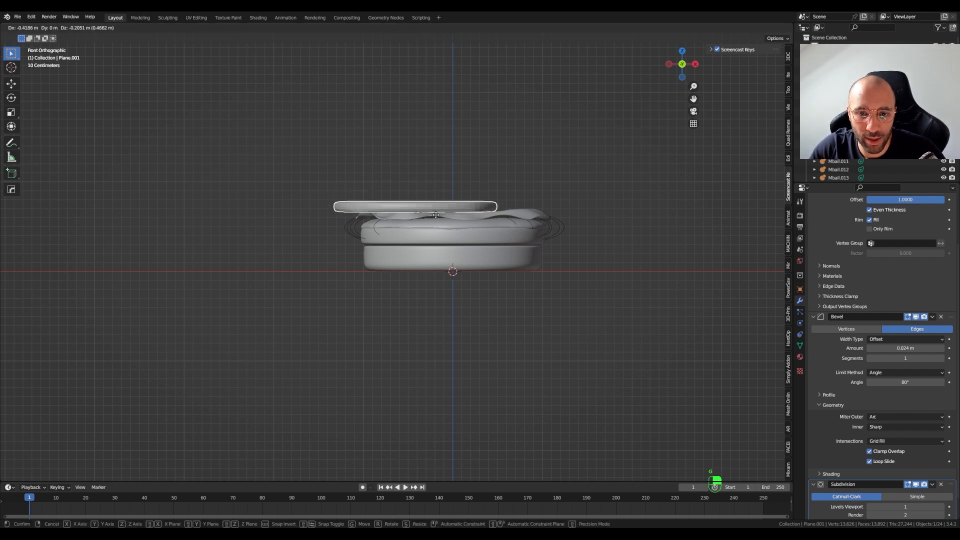
{"action": "left_click", "coordinate": [436, 215]}
{"action": "key", "text": "s"}
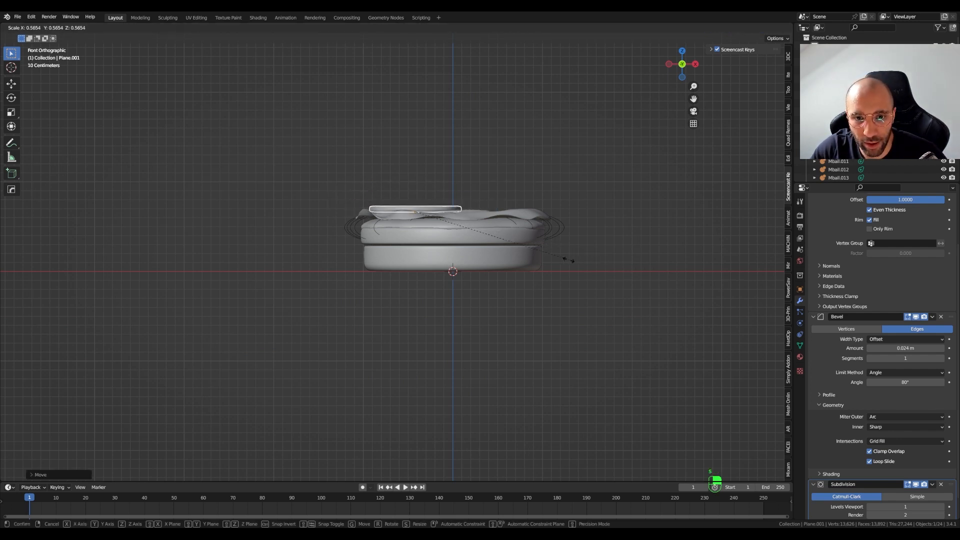
{"action": "left_click", "coordinate": [540, 263]}
Move the small disc horizontally to the -X edge of the lettuce
{"action": "middle_click_drag", "start_coordinate": [540, 263], "coordinate": [358, 274]}
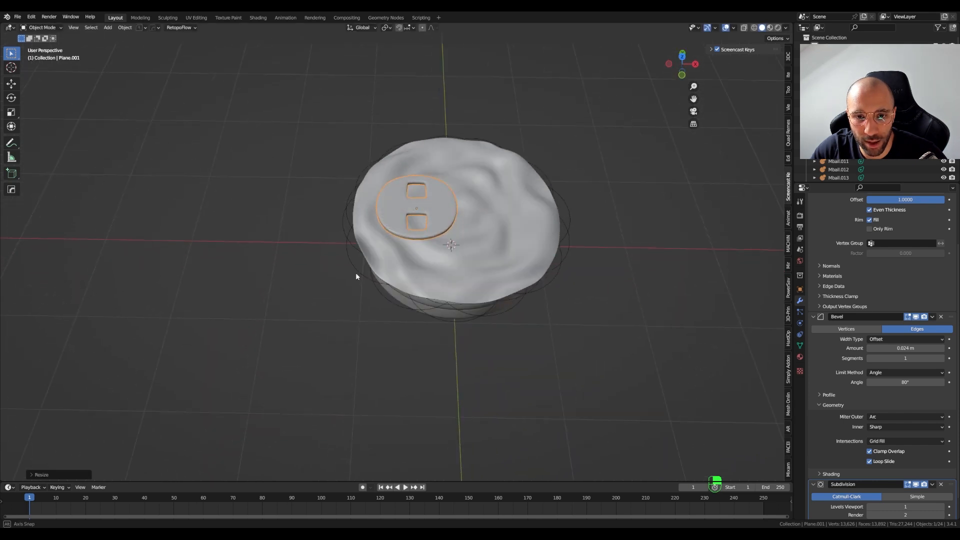
{"action": "key", "text": "g"}
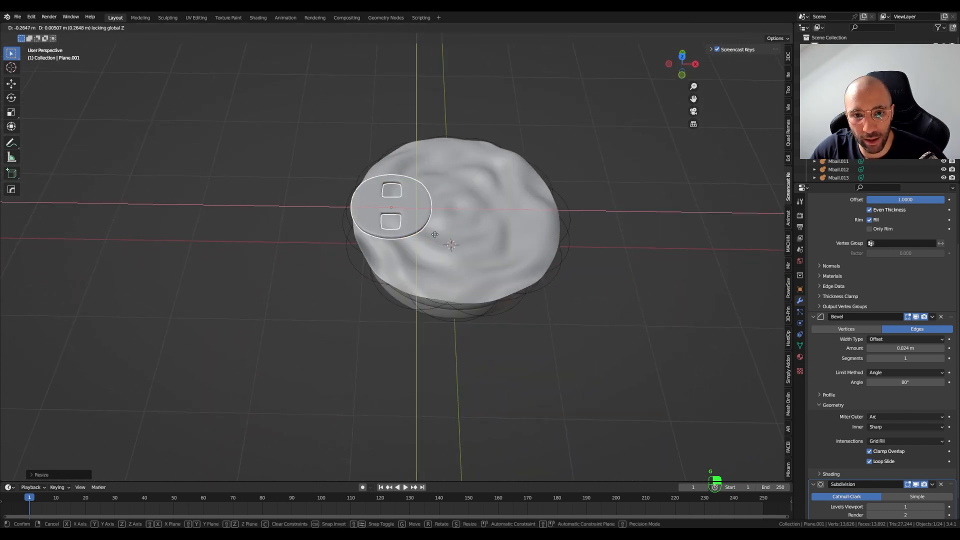
{"action": "left_click", "coordinate": [430, 243]}
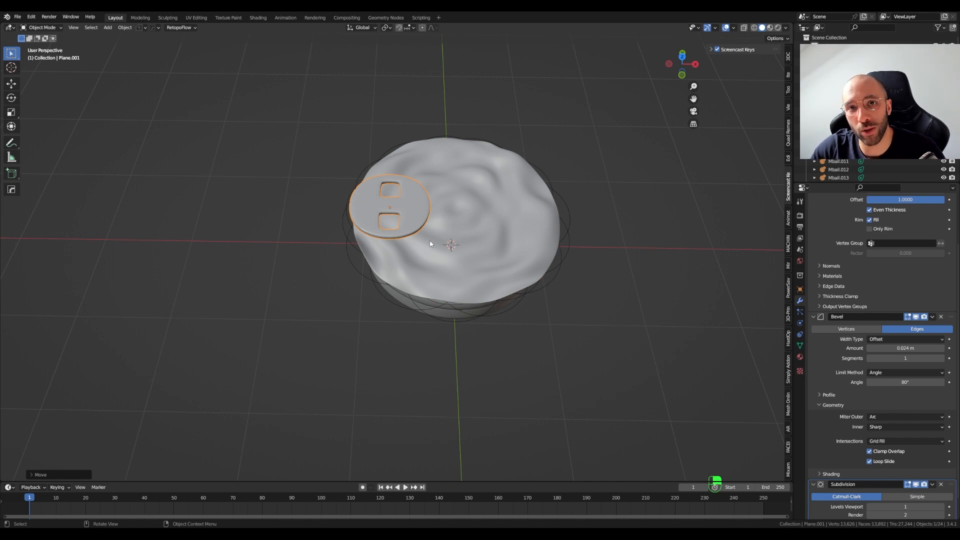
Duplicate the disc in top view, place the copy at the lettuce's +Y edge and rotate it
{"action": "key", "text": "KP_7"}
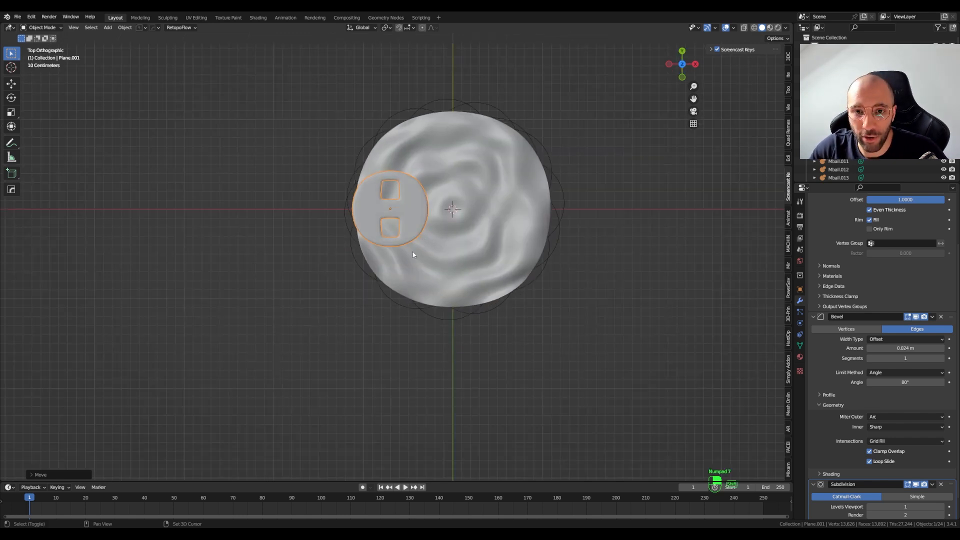
{"action": "key", "text": "shift+d"}
{"action": "left_click", "coordinate": [477, 186]}
{"action": "key", "text": "r"}
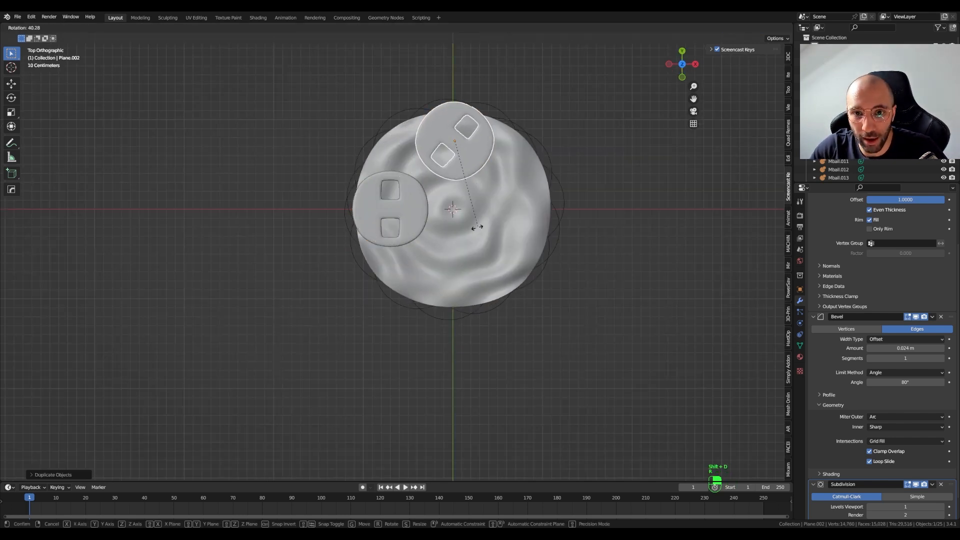
{"action": "left_click", "coordinate": [472, 183]}
Duplicate the rotated disc to the lettuce's -Y edge and scale the copy up slightly
{"action": "key", "text": "shift+d"}
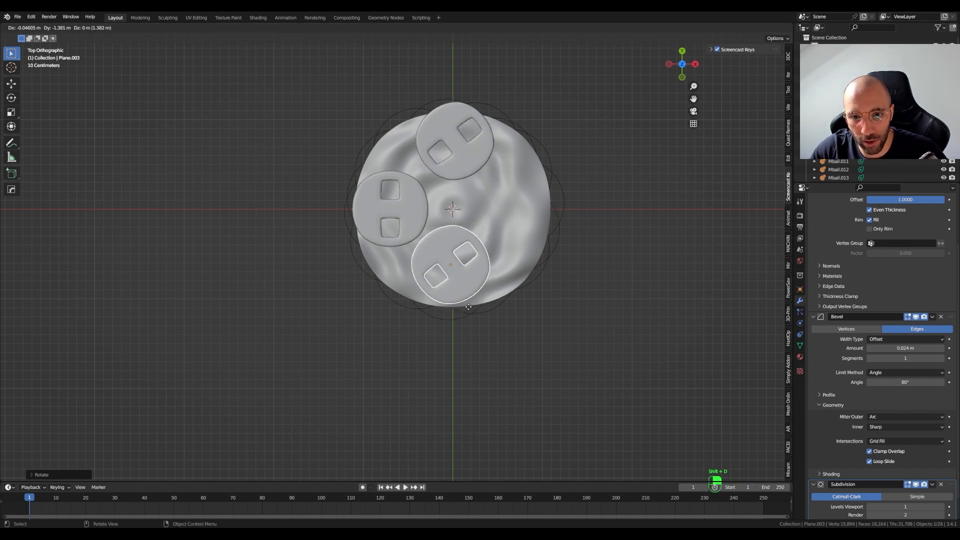
{"action": "left_click", "coordinate": [487, 318]}
{"action": "key", "text": "s"}
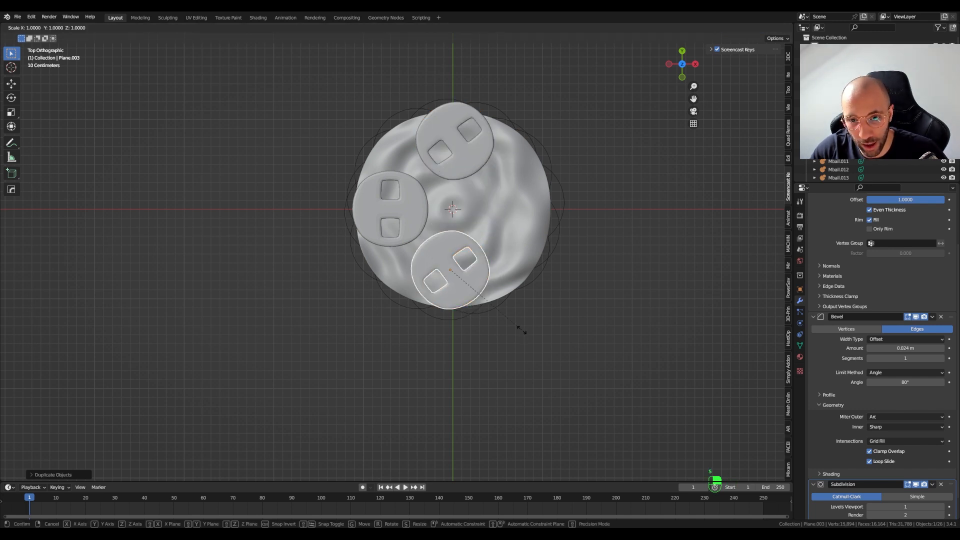
{"action": "left_click", "coordinate": [460, 317]}
Duplicate the larger disc to the lettuce's +X edge, making the copy the smallest disc and rotating it
{"action": "key", "text": "shift+d"}
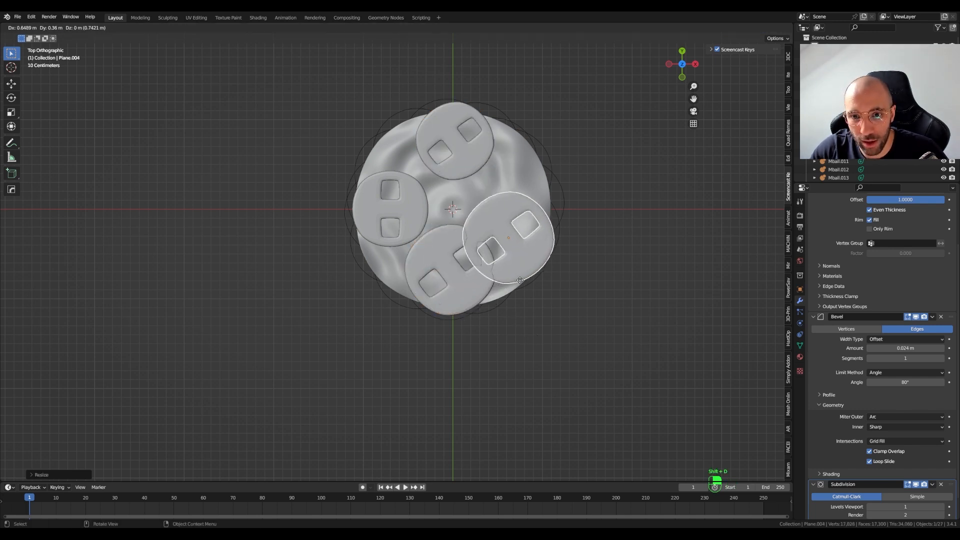
{"action": "left_click", "coordinate": [523, 247]}
{"action": "key", "text": "s"}
{"action": "left_click", "coordinate": [573, 258]}
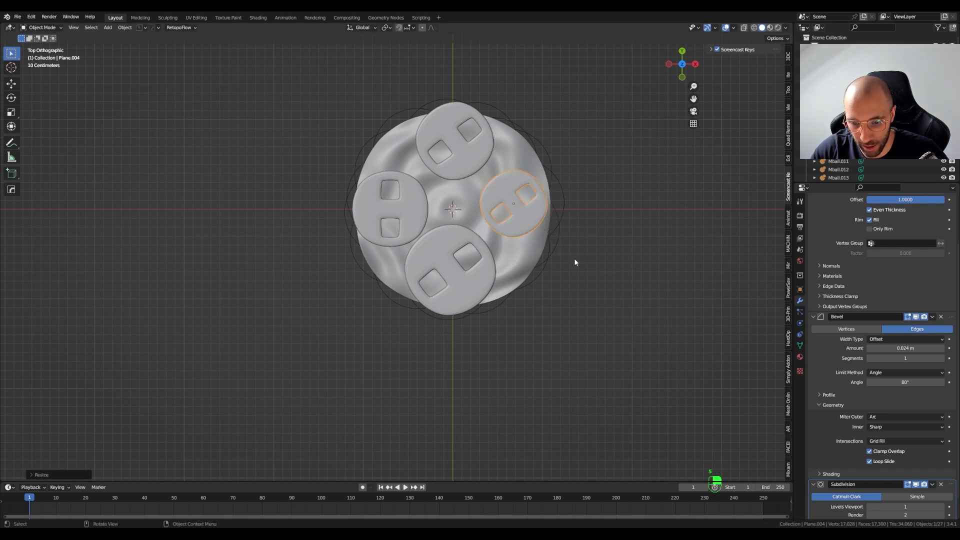
{"action": "key", "text": "r"}
{"action": "left_click", "coordinate": [596, 281]}
{"action": "middle_click_drag", "start_coordinate": [596, 281], "coordinate": [515, 293]}
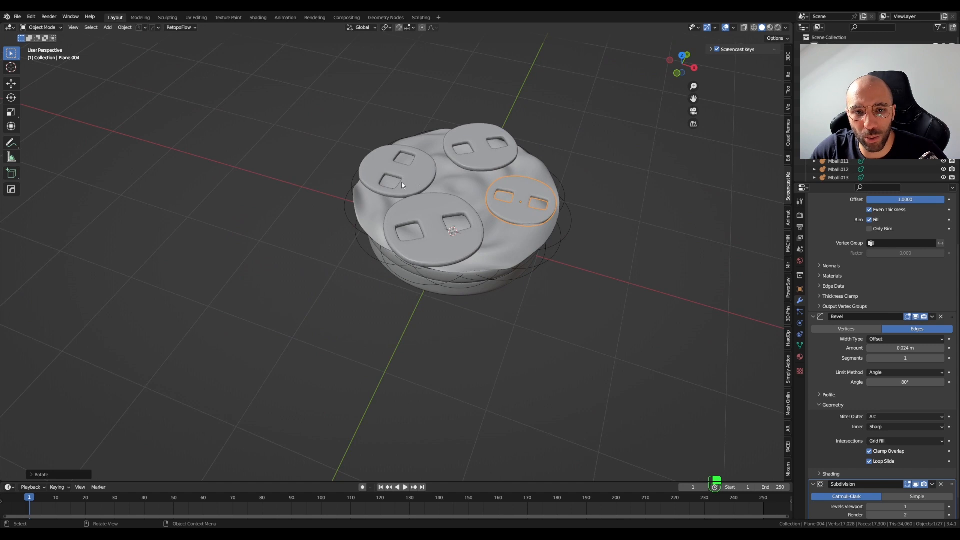
{"action": "scroll", "coordinate": [414, 221], "scroll_direction": "up", "scroll_amount": 2}
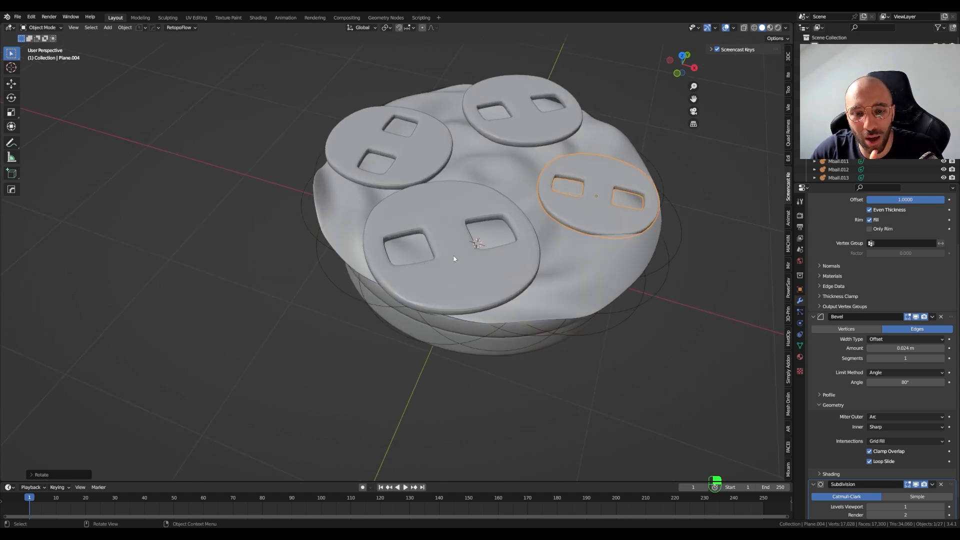
{"action": "middle_click_drag", "start_coordinate": [457, 253], "coordinate": [450, 201]}
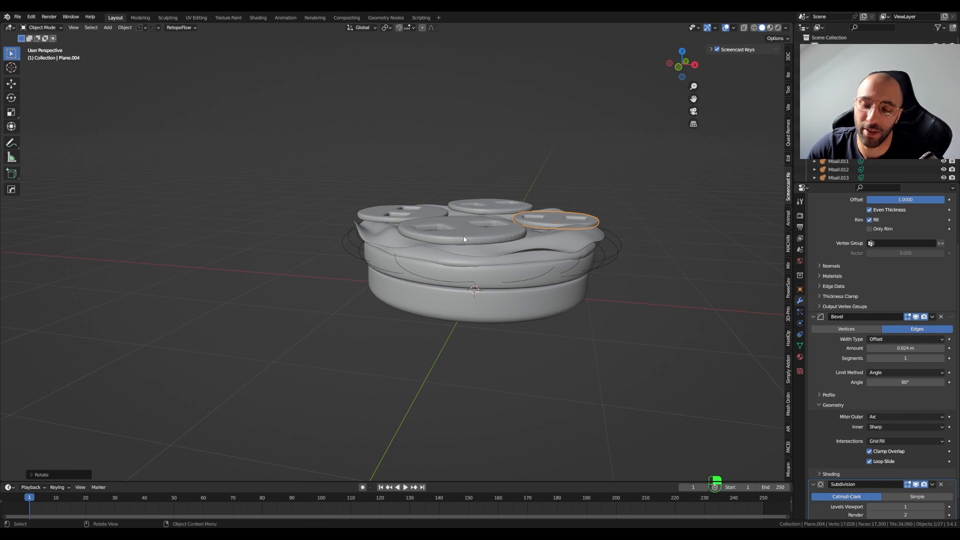
{"action": "middle_click_drag", "start_coordinate": [459, 238], "coordinate": [507, 298]}
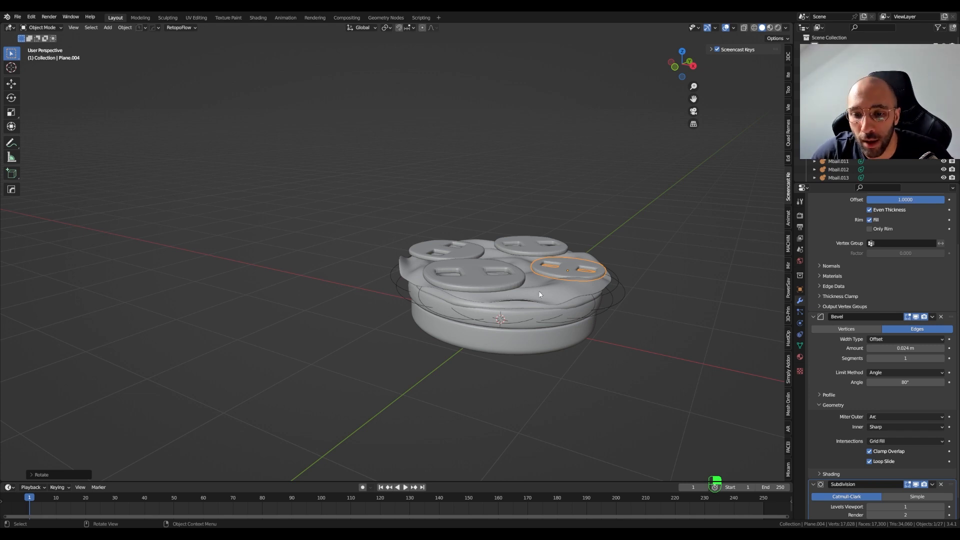
{"action": "middle_click_drag", "start_coordinate": [520, 304], "coordinate": [502, 271]}
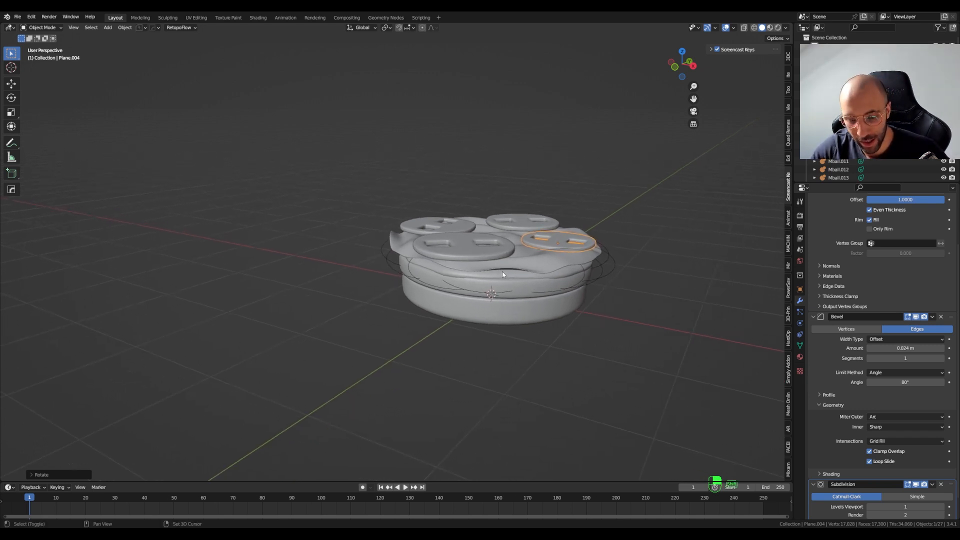
Add a plane and raise it along Z until it floats above the four discs
{"action": "key", "text": "shift+a"}
{"action": "mouse_move", "coordinate": [502, 273]}
{"action": "left_click", "coordinate": [536, 291]}
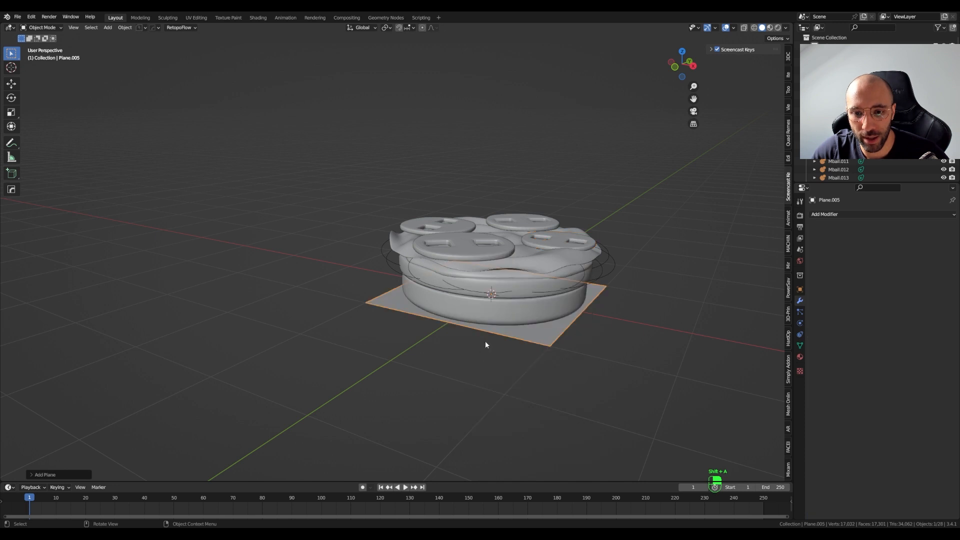
{"action": "key", "text": "g"}
{"action": "key", "text": "z"}
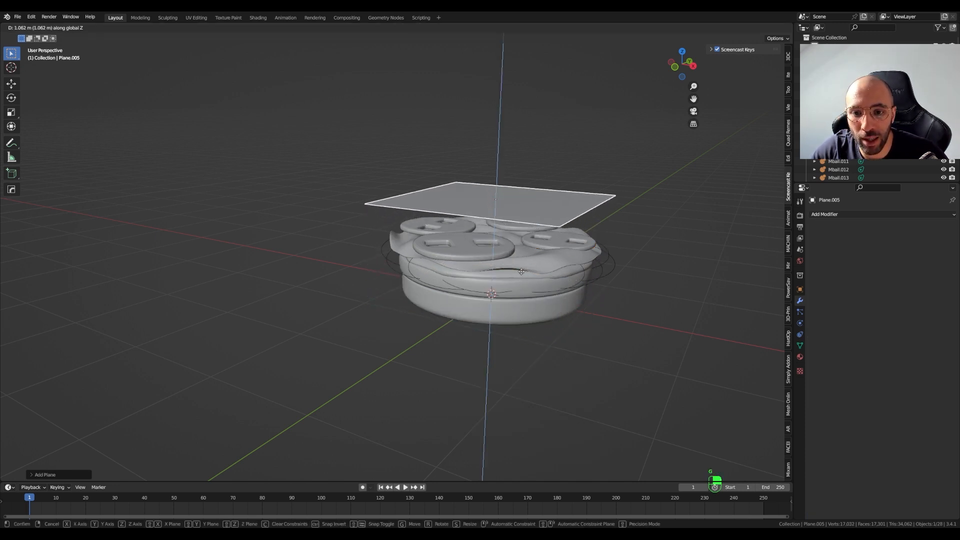
{"action": "left_click", "coordinate": [523, 254]}
Save the file and subdivide the plane four times into a 16 by 16 grid
{"action": "middle_click_drag", "start_coordinate": [523, 255], "coordinate": [511, 176]}
{"action": "key", "text": "Tab"}
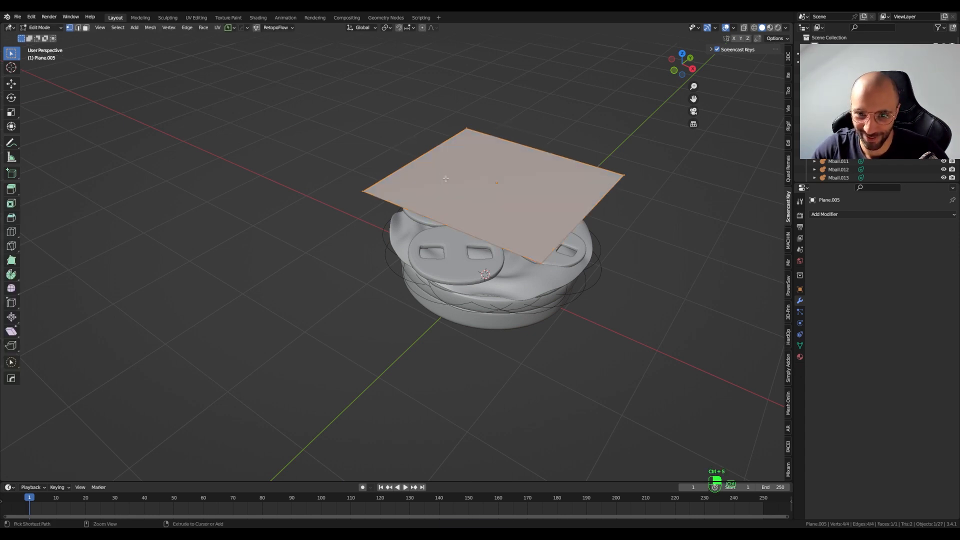
{"action": "key", "text": "ctrl+s"}
{"action": "middle_click_drag", "start_coordinate": [446, 179], "coordinate": [471, 240], "text": "shift"}
{"action": "right_click", "coordinate": [471, 240]}
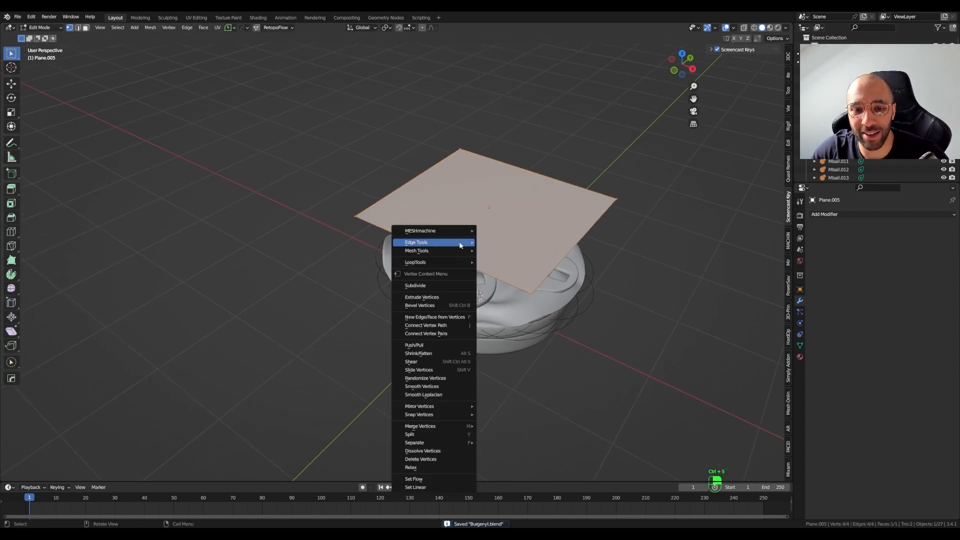
{"action": "left_click", "coordinate": [431, 286]}
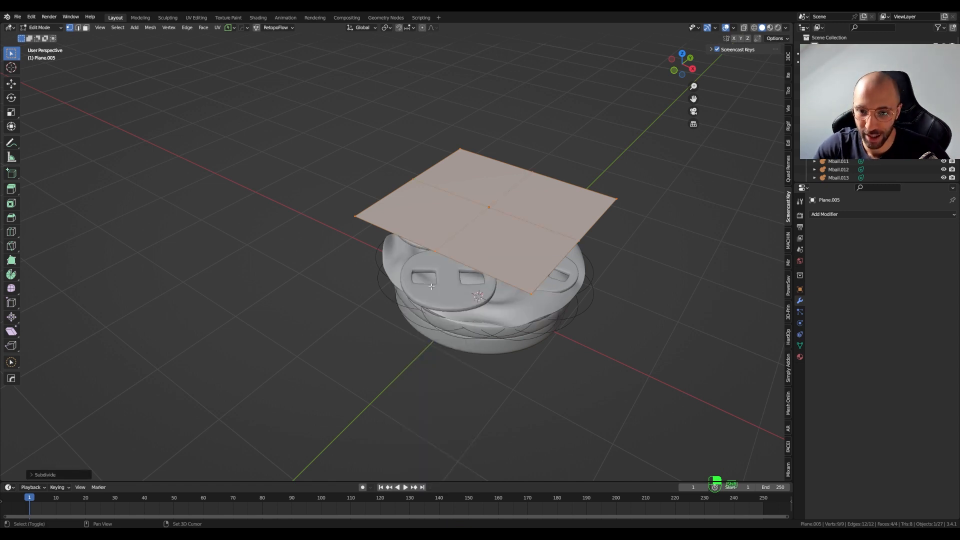
{"action": "key", "text": "shift+r"}
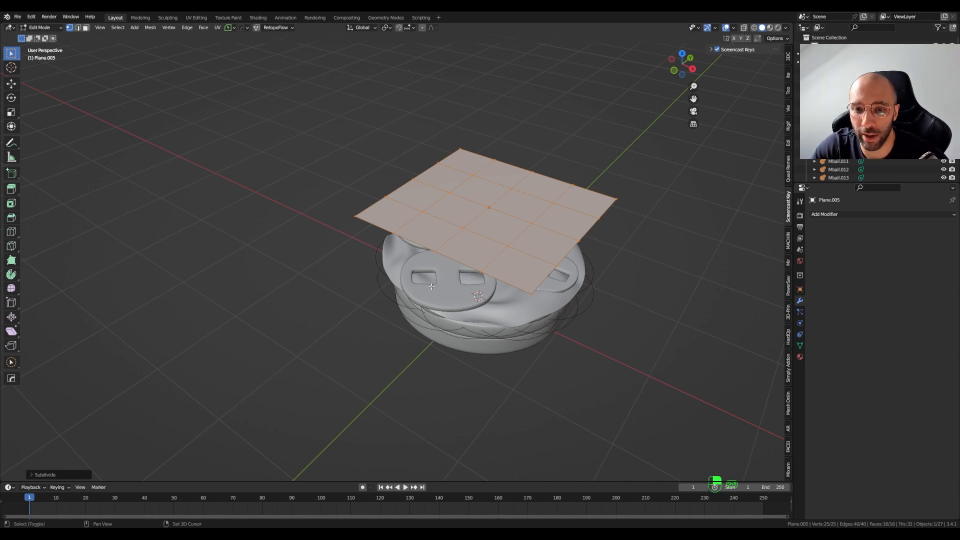
{"action": "key", "text": "shift+r"}
{"action": "key", "text": "shift+r"}
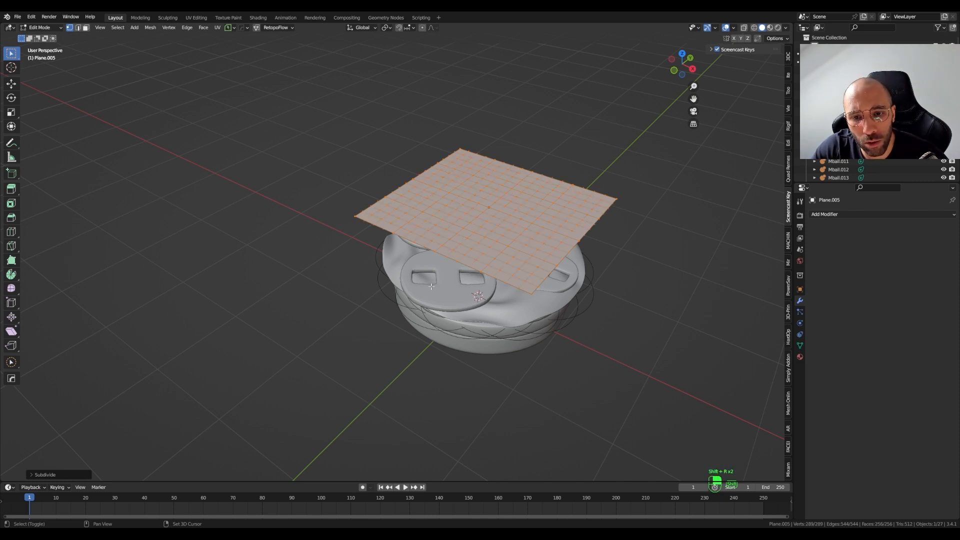
{"action": "key", "text": "shift+r"}
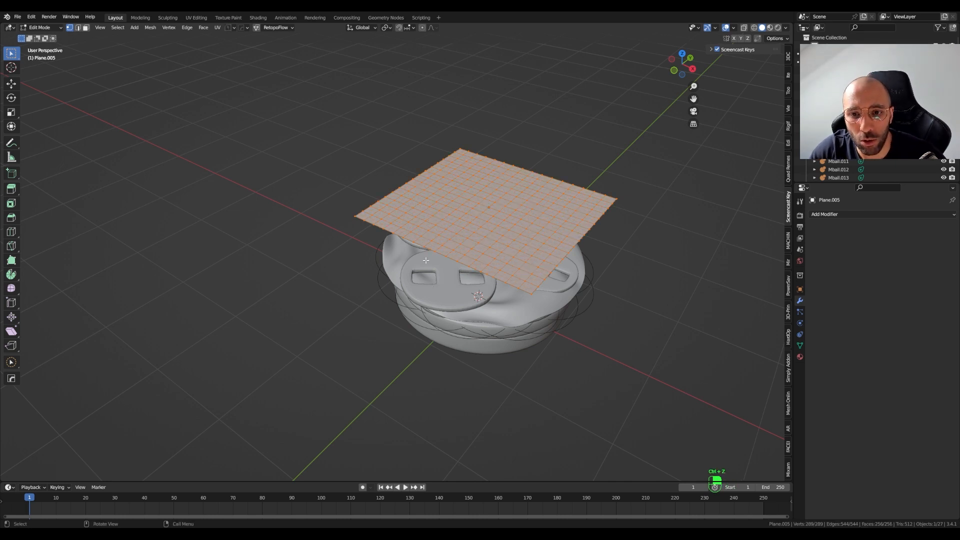
Leave mesh editing and add Cloth physics to the subdivided plane floating above the discs
{"action": "middle_click_drag", "start_coordinate": [431, 286], "coordinate": [533, 287]}
{"action": "key", "text": "Tab"}
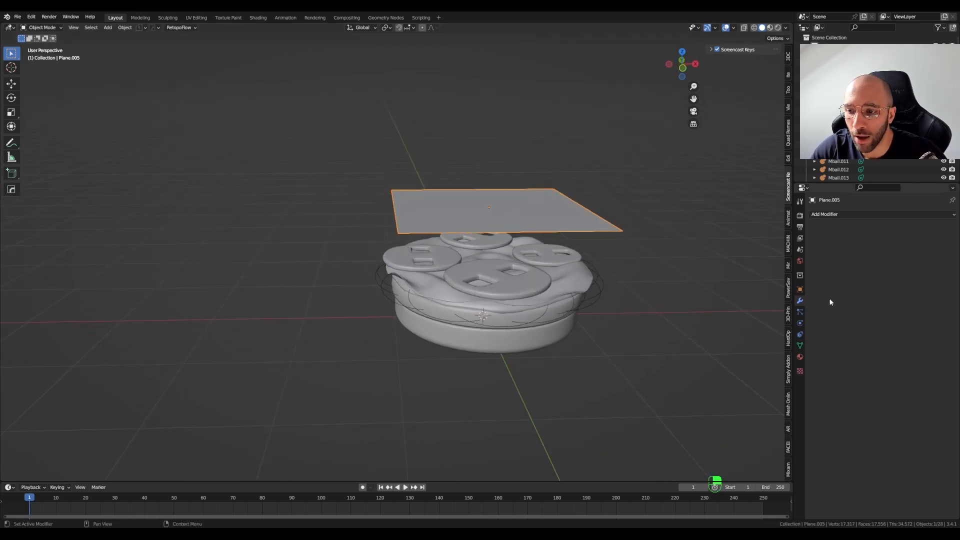
{"action": "left_click", "coordinate": [801, 324]}
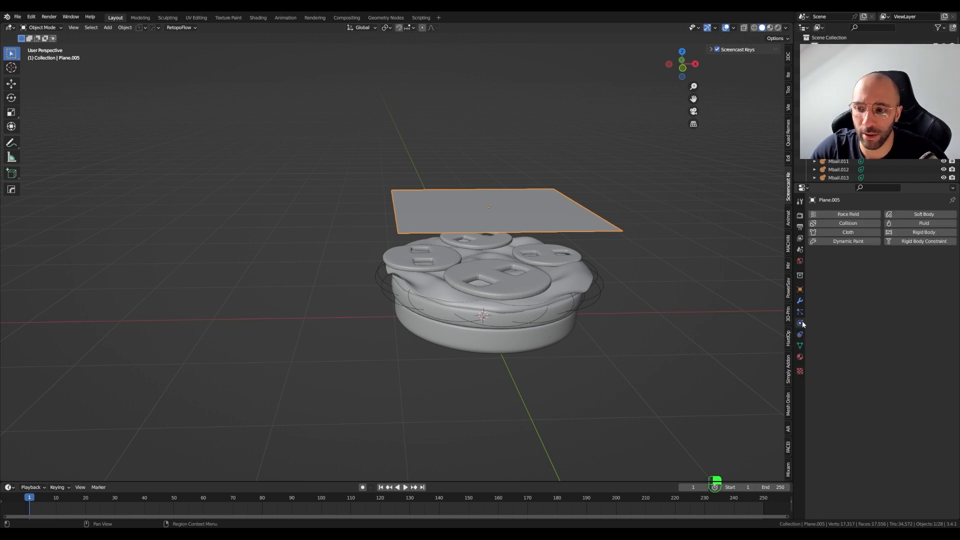
{"action": "left_click", "coordinate": [838, 233]}
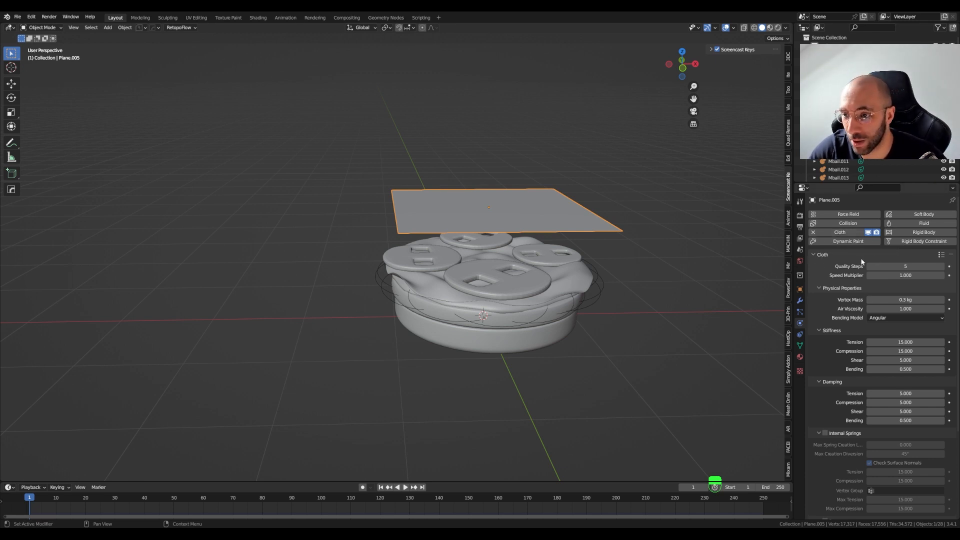
Play the cloth simulation briefly to check how the plane falls, and return to frame 1
{"action": "left_click", "coordinate": [403, 488]}
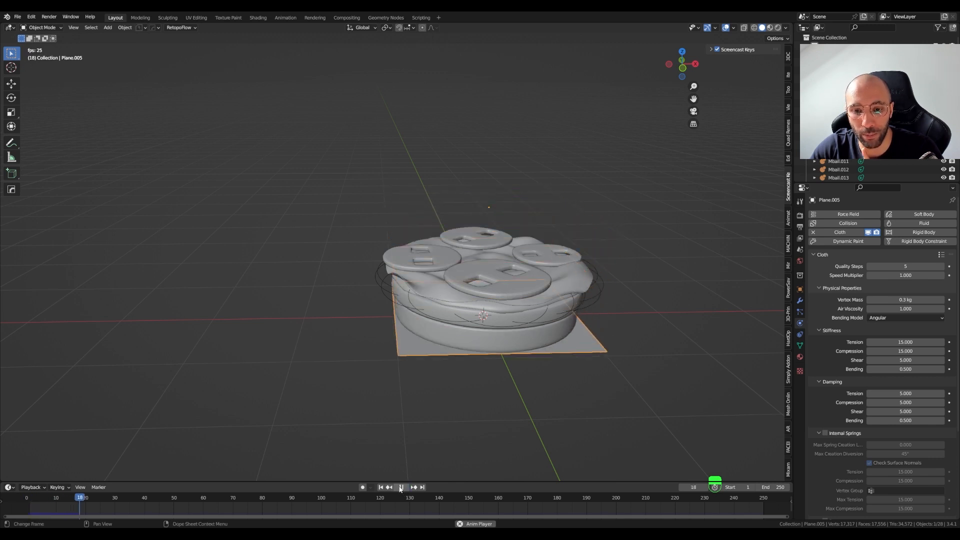
{"action": "left_click", "coordinate": [401, 487]}
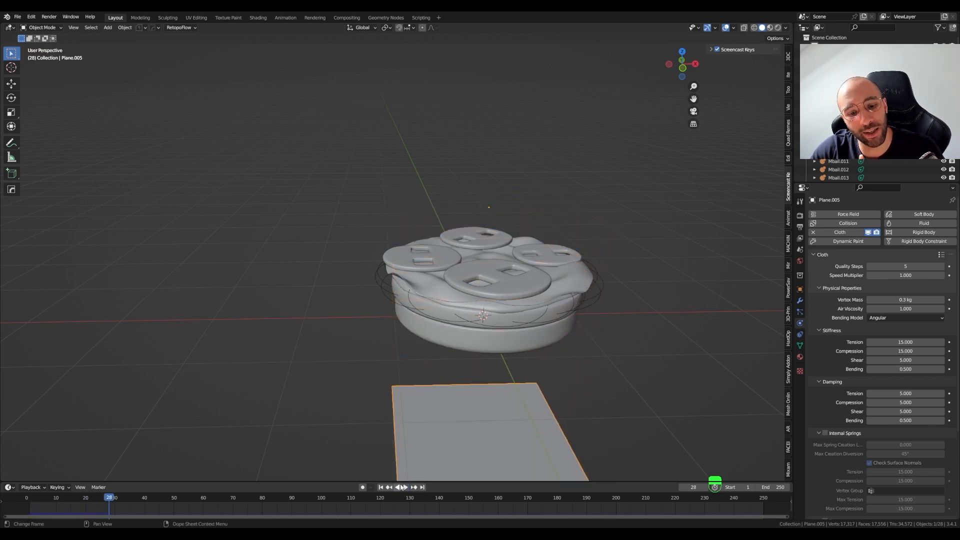
{"action": "left_click", "coordinate": [381, 487]}
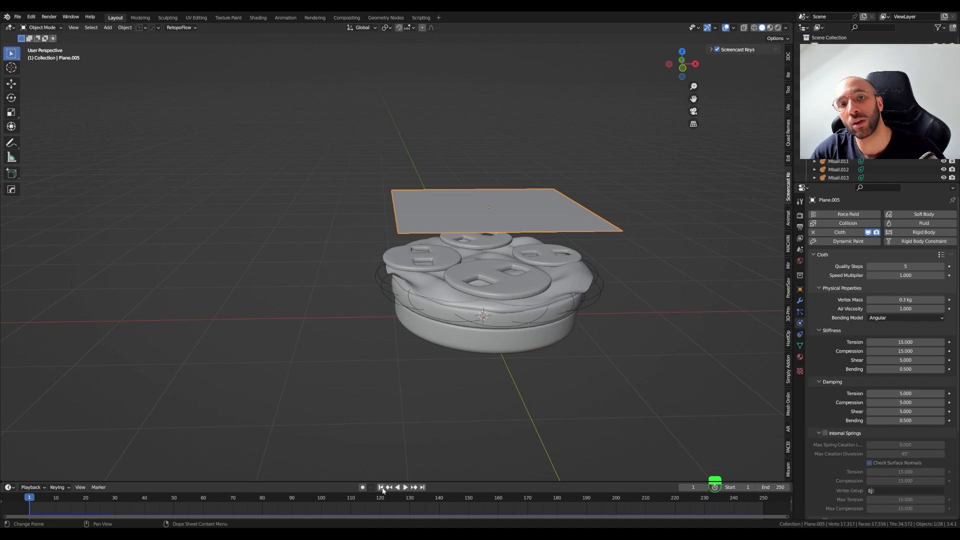
Add Collision physics to each of the four discs with square holes on the lettuce
{"action": "middle_click_drag", "start_coordinate": [475, 274], "coordinate": [452, 270]}
{"action": "left_click", "coordinate": [422, 260]}
{"action": "left_click", "coordinate": [482, 251], "text": "shift"}
{"action": "left_click", "coordinate": [445, 257]}
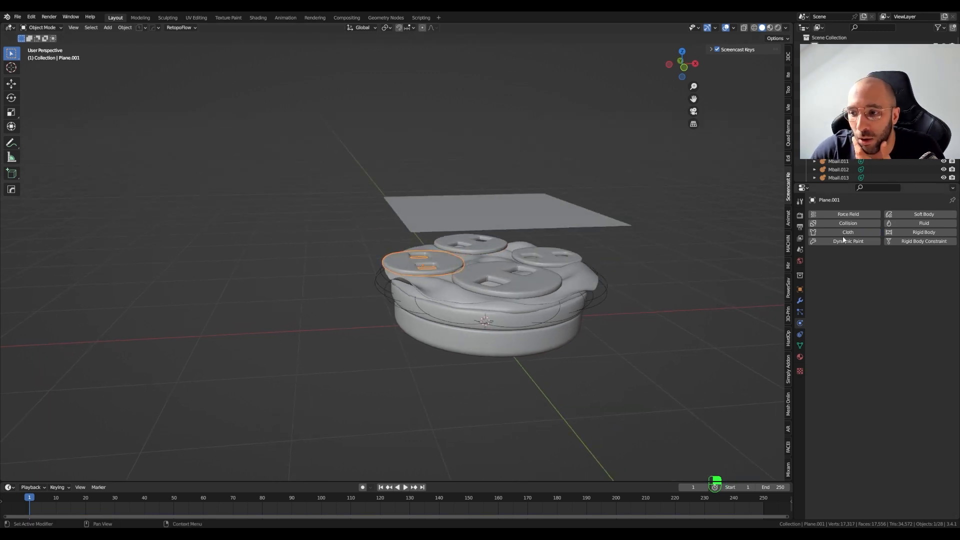
{"action": "left_click", "coordinate": [849, 223]}
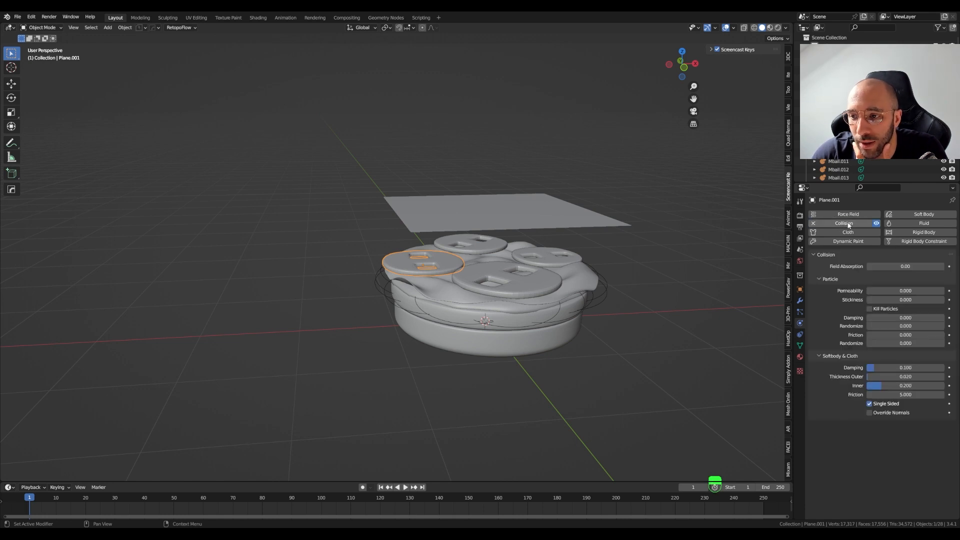
{"action": "left_click", "coordinate": [512, 288]}
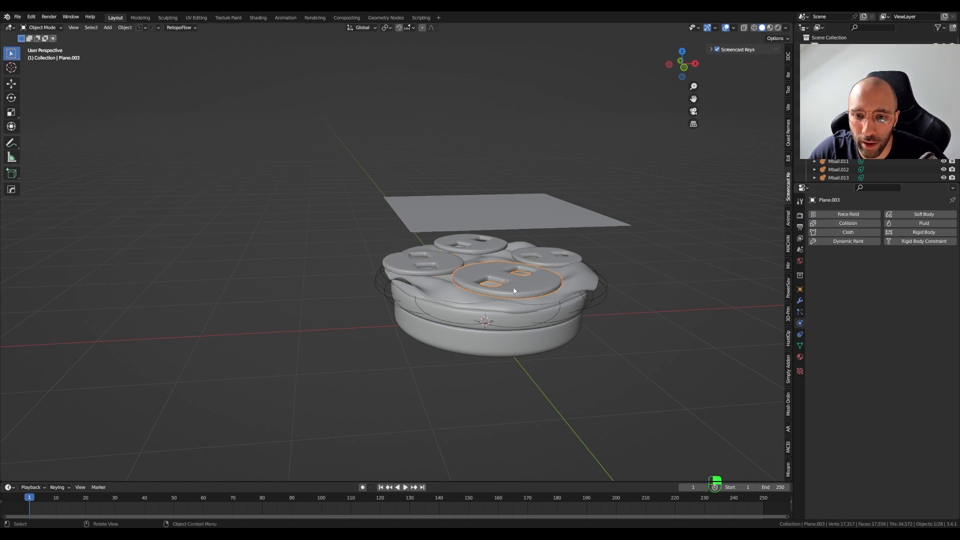
{"action": "left_click", "coordinate": [844, 223]}
{"action": "left_click", "coordinate": [573, 266]}
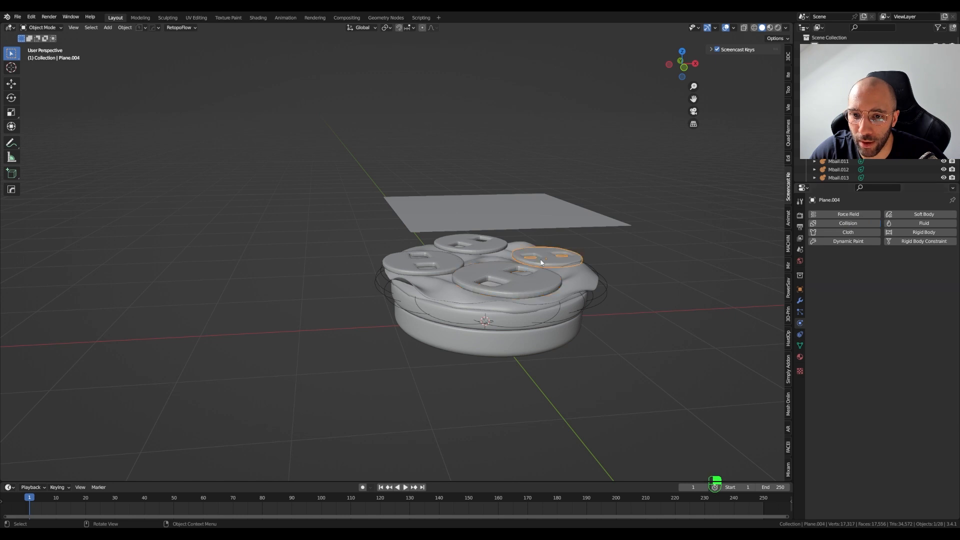
{"action": "left_click", "coordinate": [842, 225]}
{"action": "left_click", "coordinate": [503, 252]}
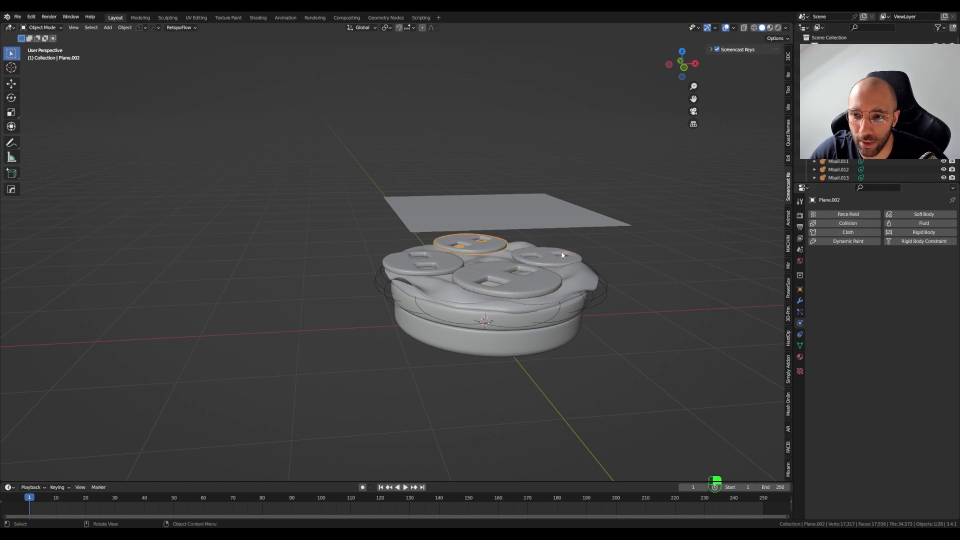
{"action": "left_click", "coordinate": [845, 224]}
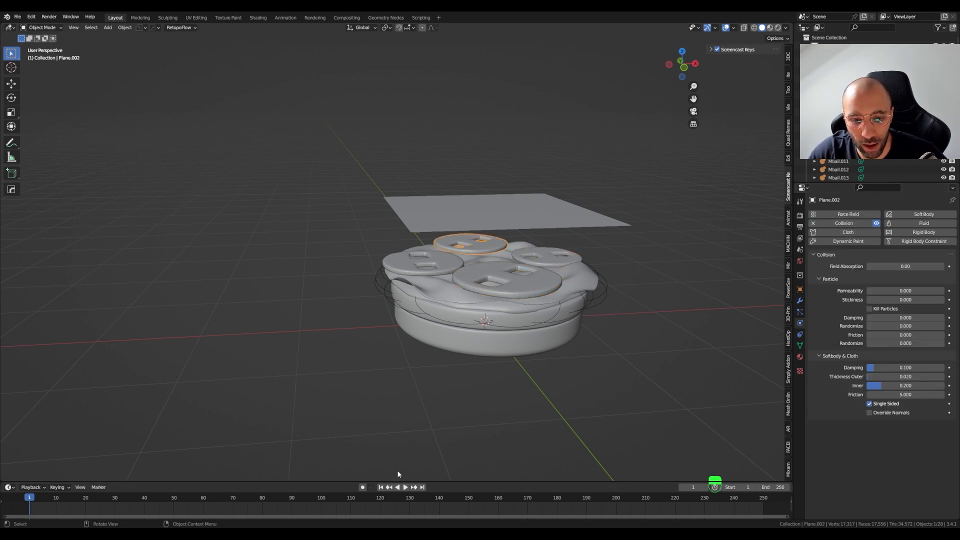
Play the simulation to frame 35, examine how the cloth lands on the discs, and return to frame 1
{"action": "left_click", "coordinate": [405, 487]}
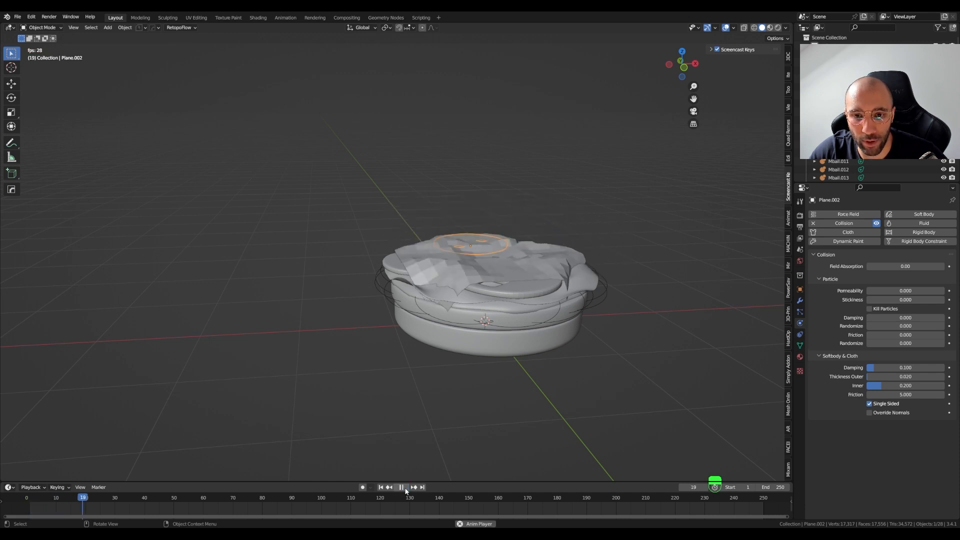
{"action": "middle_click_drag", "start_coordinate": [564, 300], "coordinate": [427, 337]}
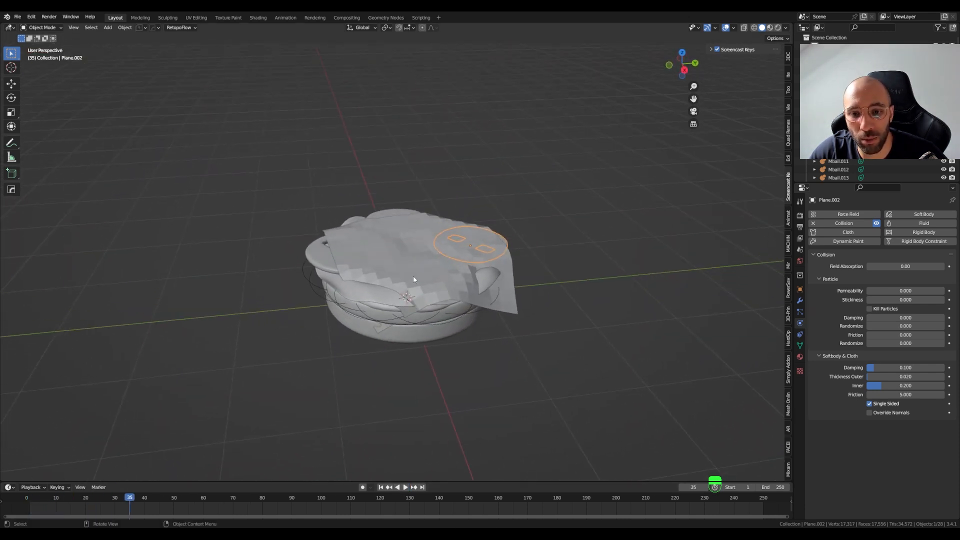
{"action": "middle_click_drag", "start_coordinate": [353, 290], "coordinate": [411, 293]}
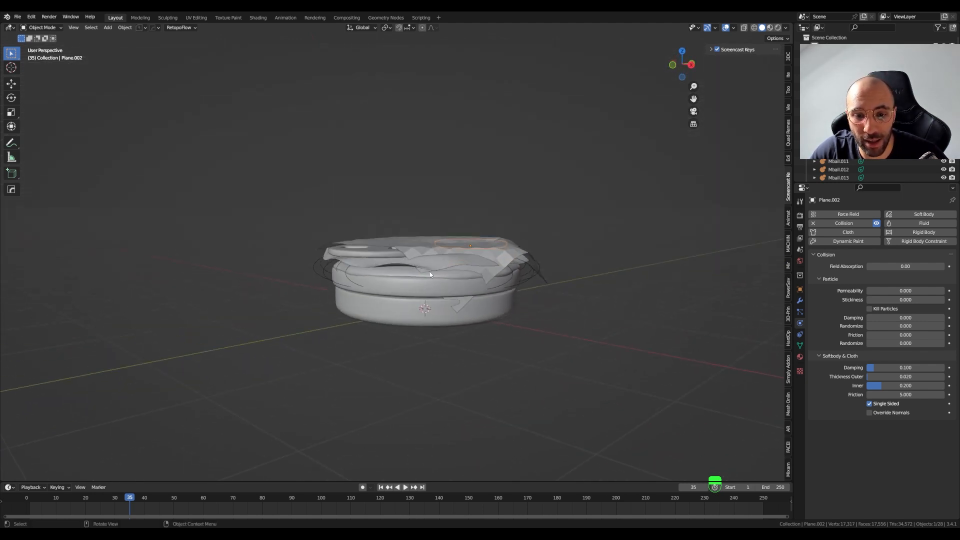
{"action": "left_click", "coordinate": [380, 487]}
Add Collision physics to the lettuce and to the steak beneath it
{"action": "middle_click_drag", "start_coordinate": [397, 350], "coordinate": [408, 270]}
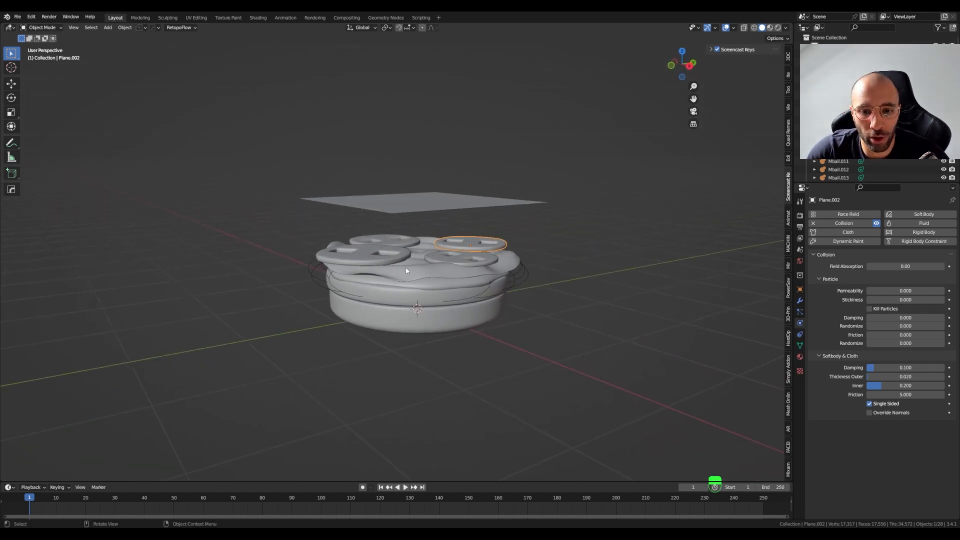
{"action": "left_click", "coordinate": [430, 275]}
{"action": "left_click", "coordinate": [848, 223]}
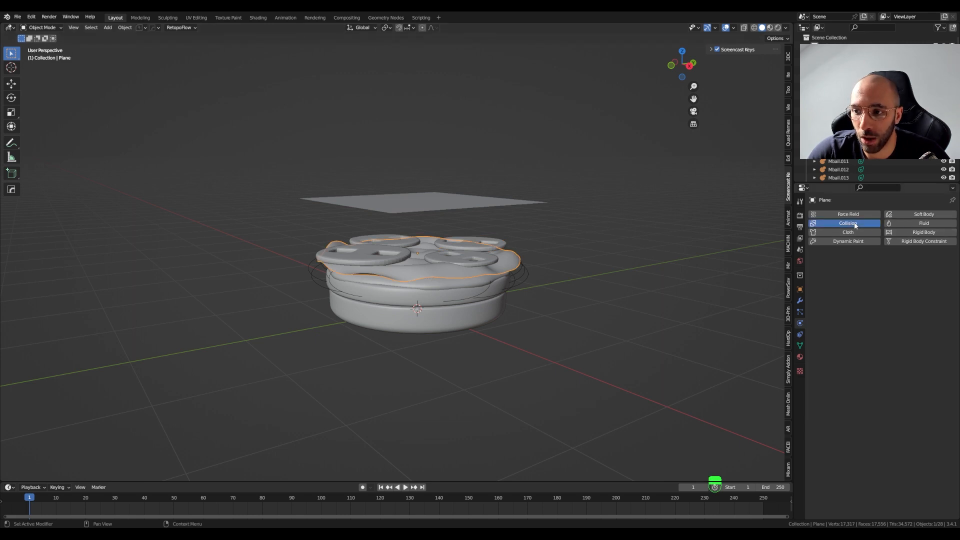
{"action": "left_click", "coordinate": [448, 286]}
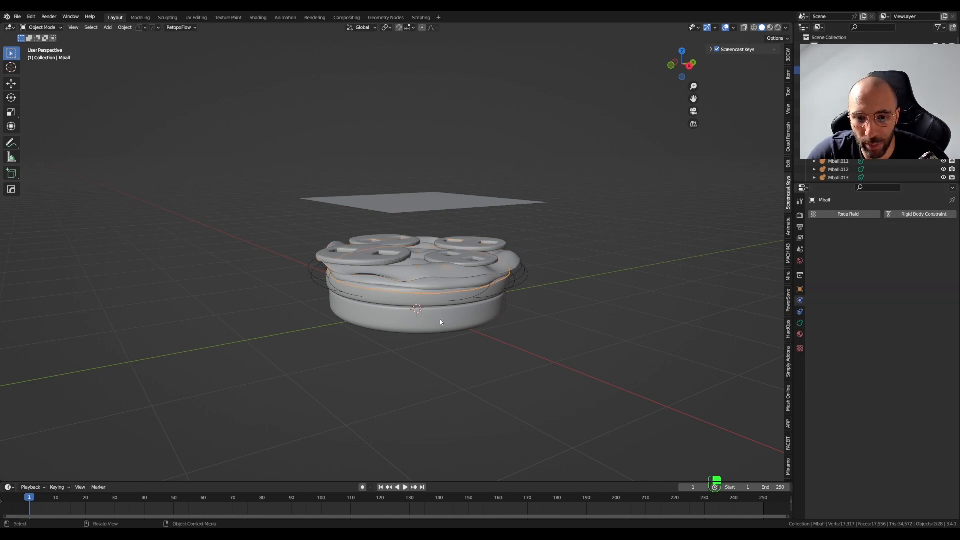
{"action": "middle_click_drag", "start_coordinate": [483, 302], "coordinate": [431, 305]}
{"action": "left_click", "coordinate": [431, 305]}
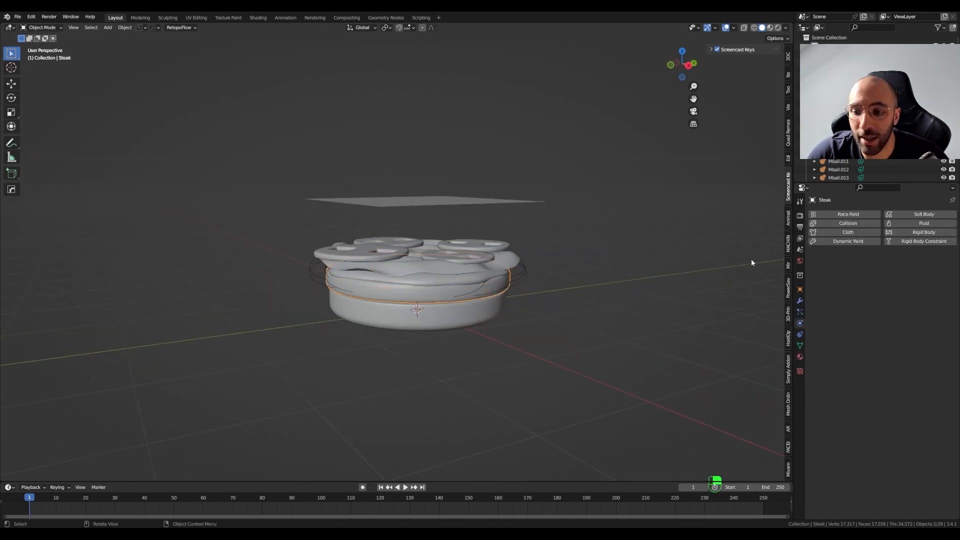
{"action": "left_click", "coordinate": [829, 232]}
{"action": "left_click", "coordinate": [813, 232]}
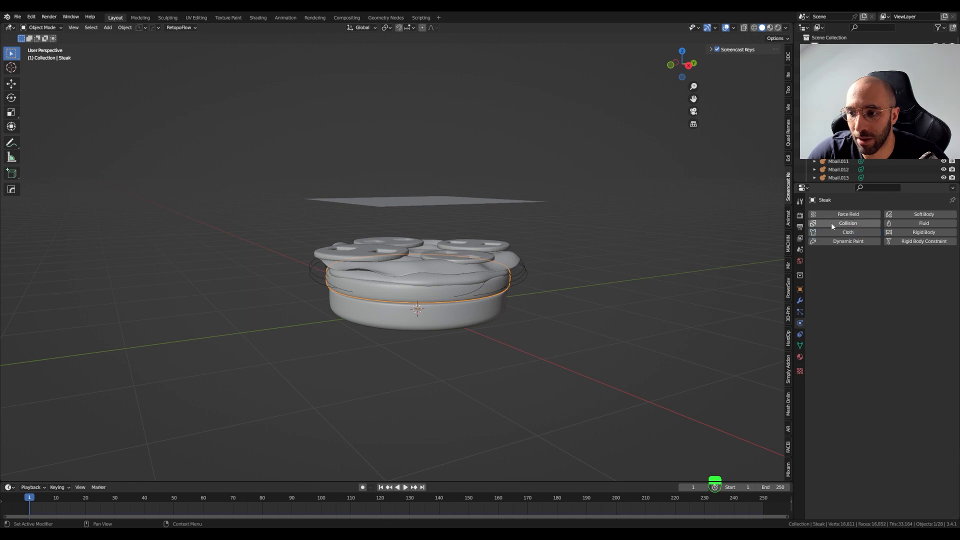
{"action": "left_click", "coordinate": [831, 222]}
Play the cloth simulation to frame 15 and examine the drape from another side
{"action": "middle_click_drag", "start_coordinate": [589, 262], "coordinate": [445, 327]}
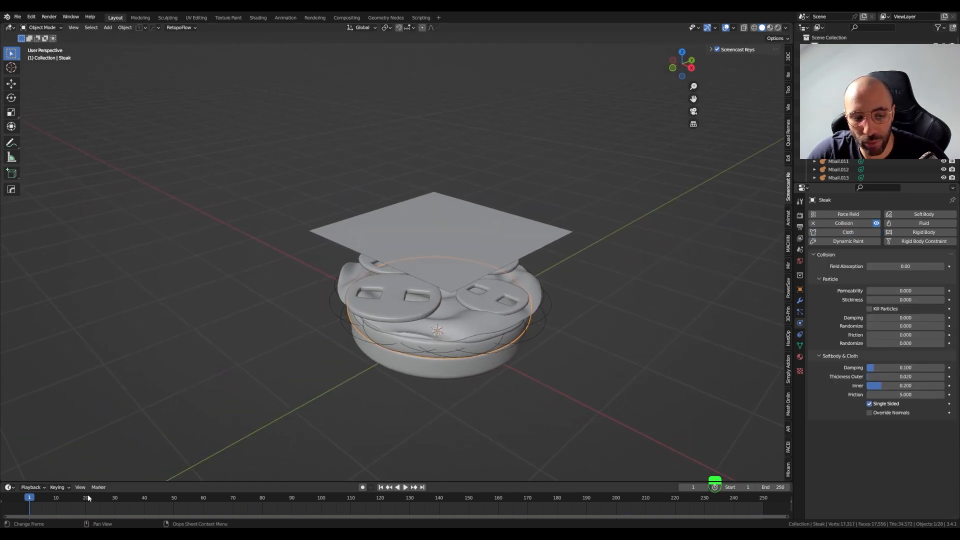
{"action": "key", "text": "space"}
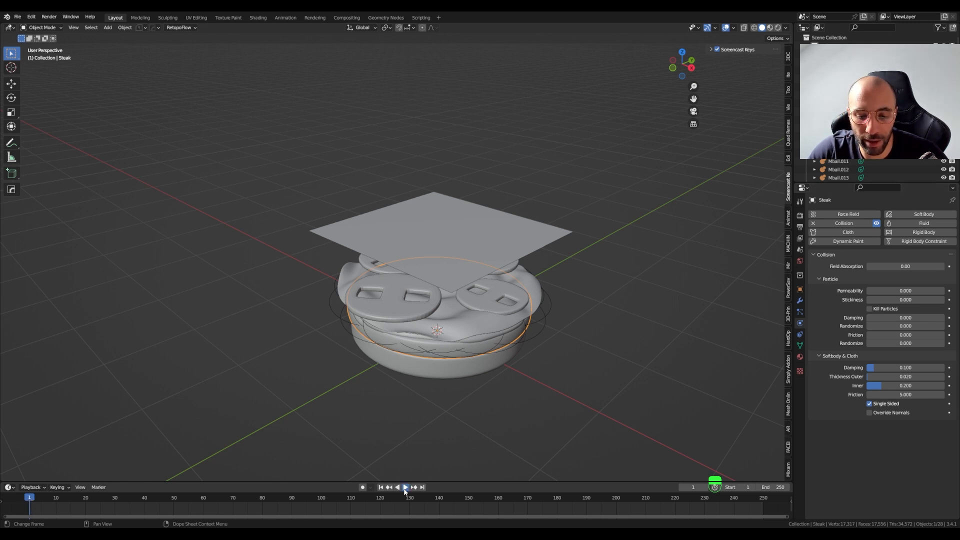
{"action": "left_click", "coordinate": [403, 488]}
{"action": "left_click", "coordinate": [404, 488]}
{"action": "middle_click_drag", "start_coordinate": [508, 389], "coordinate": [234, 380]}
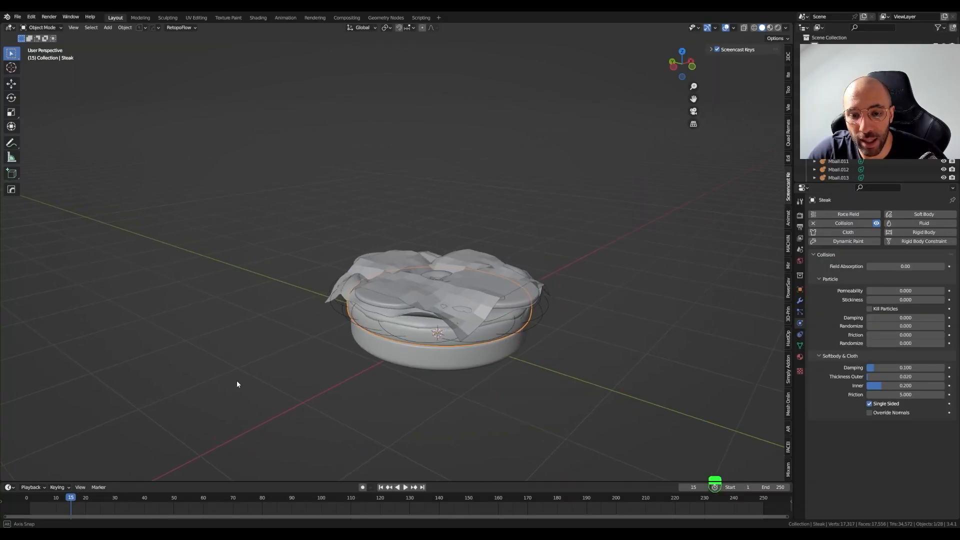
Continue the simulation to frame 37, scrub back to frame 16 to compare the drape, and return to frame 1
{"action": "left_click", "coordinate": [405, 488]}
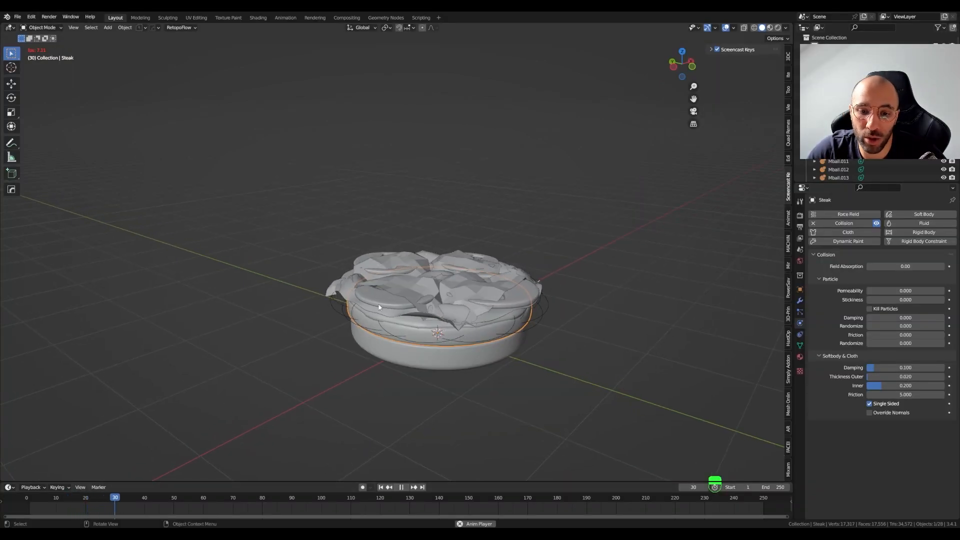
{"action": "left_click", "coordinate": [401, 487]}
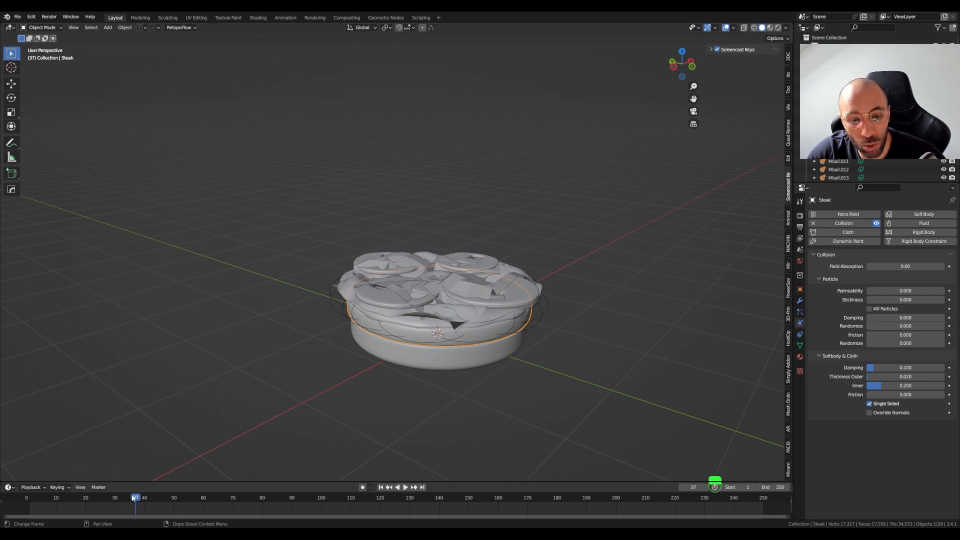
{"action": "left_click_drag", "start_coordinate": [135, 498], "coordinate": [75, 497]}
{"action": "middle_click_drag", "start_coordinate": [475, 309], "coordinate": [317, 319]}
{"action": "middle_click_drag", "start_coordinate": [608, 272], "coordinate": [448, 263]}
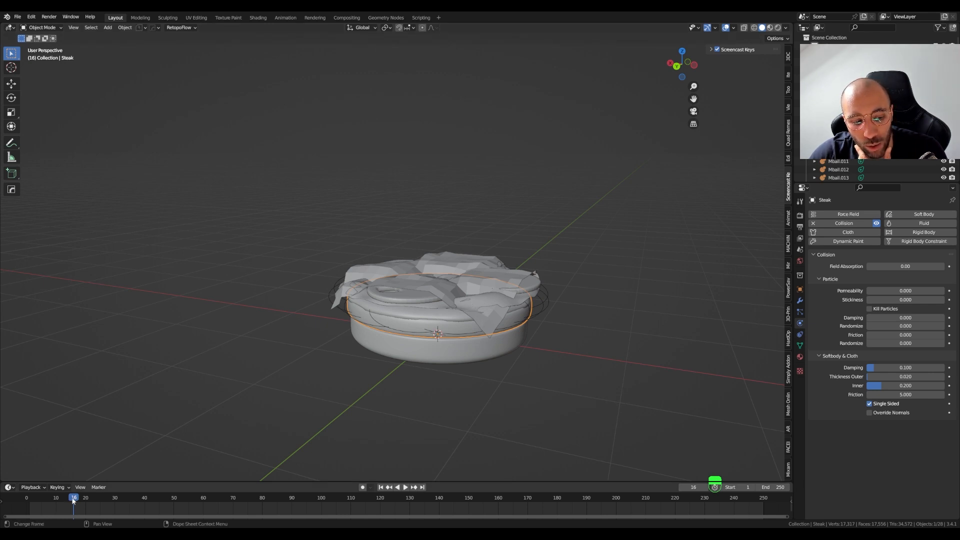
{"action": "left_click_drag", "start_coordinate": [73, 500], "coordinate": [18, 513]}
{"action": "key", "text": "space"}
{"action": "key", "text": "space"}
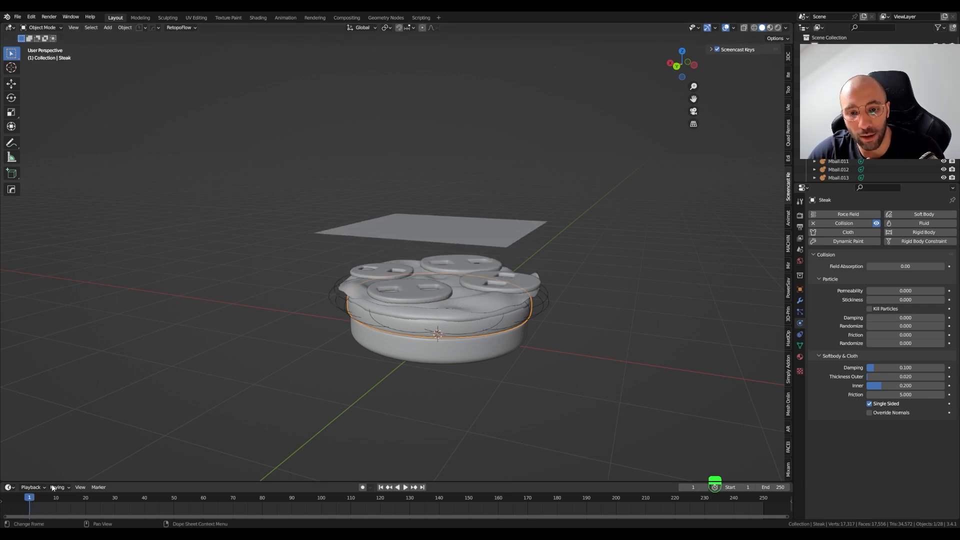
Subdivide the entire cloth plane once more to give it a finer mesh
{"action": "left_click", "coordinate": [432, 239]}
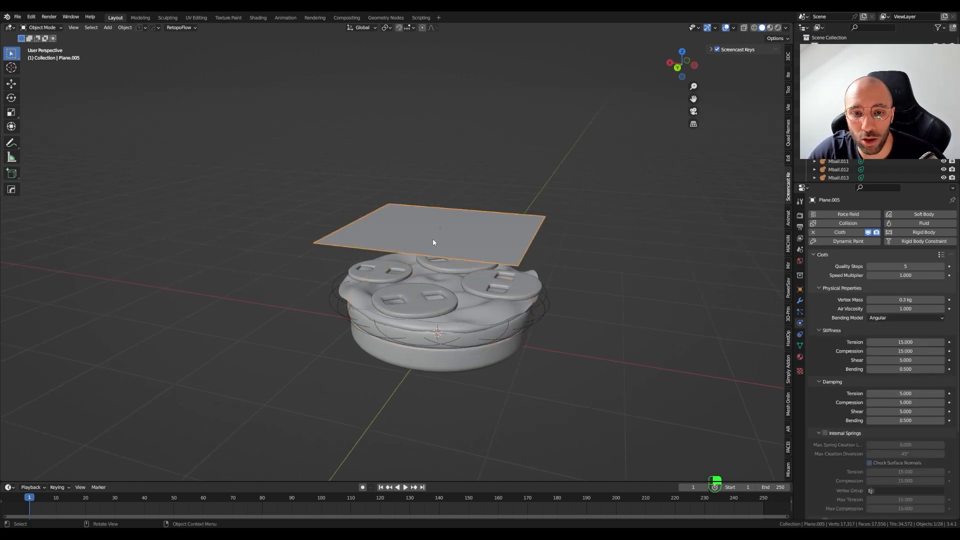
{"action": "key", "text": "Tab"}
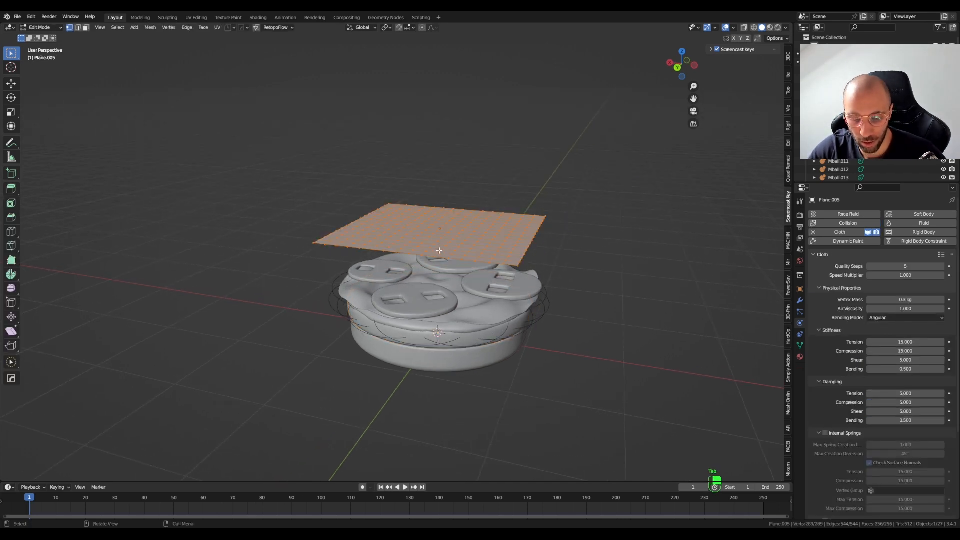
{"action": "middle_click_drag", "start_coordinate": [439, 250], "coordinate": [426, 286]}
{"action": "right_click", "coordinate": [426, 285]}
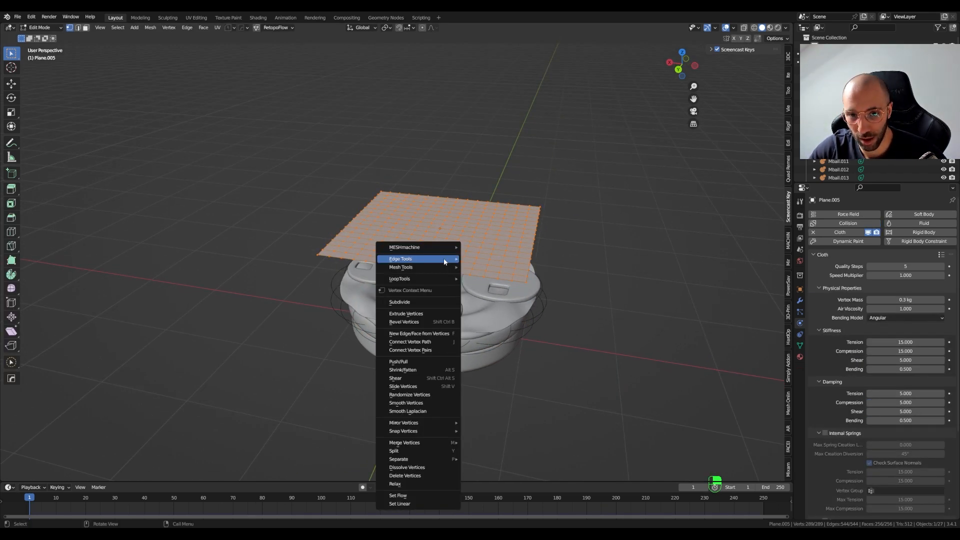
{"action": "left_click", "coordinate": [419, 303]}
{"action": "key", "text": "Tab"}
Play the simulation with the denser plane, inspect its drape at frame 19, and return to frame 1
{"action": "middle_click_drag", "start_coordinate": [426, 374], "coordinate": [451, 345]}
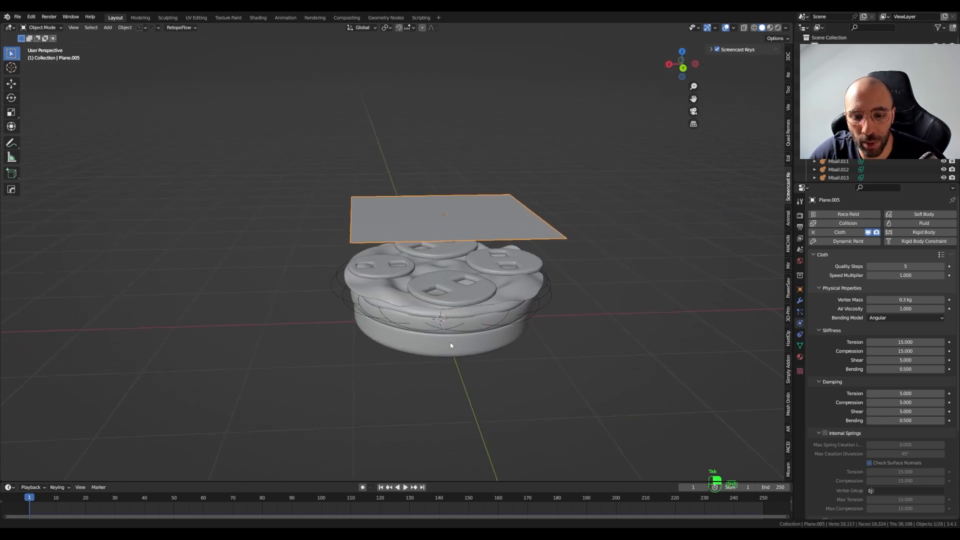
{"action": "left_click", "coordinate": [405, 487]}
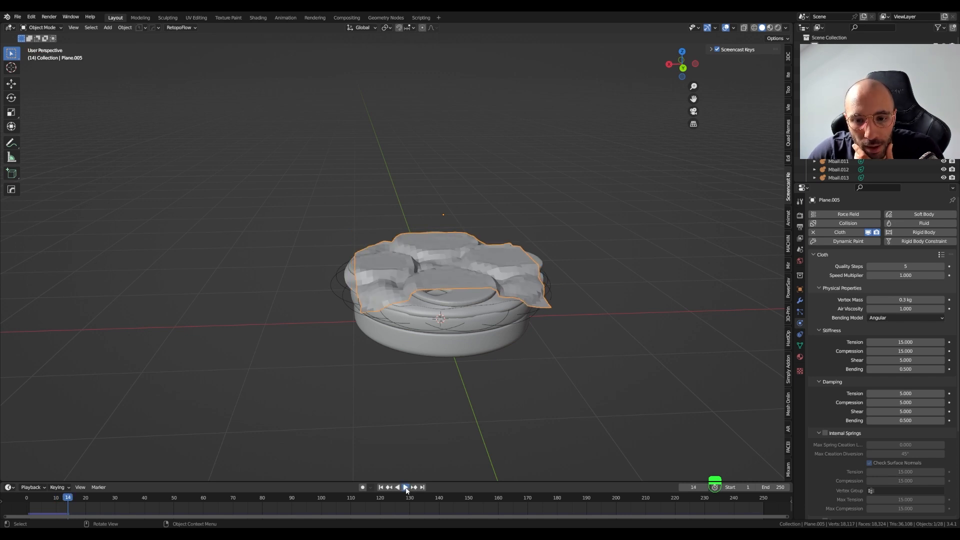
{"action": "middle_click_drag", "start_coordinate": [419, 415], "coordinate": [370, 400]}
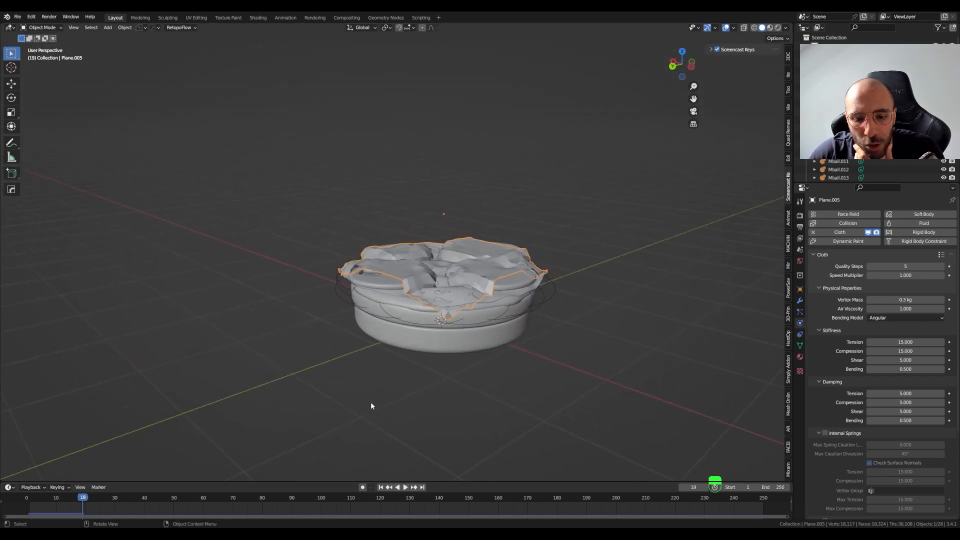
{"action": "left_click", "coordinate": [381, 487]}
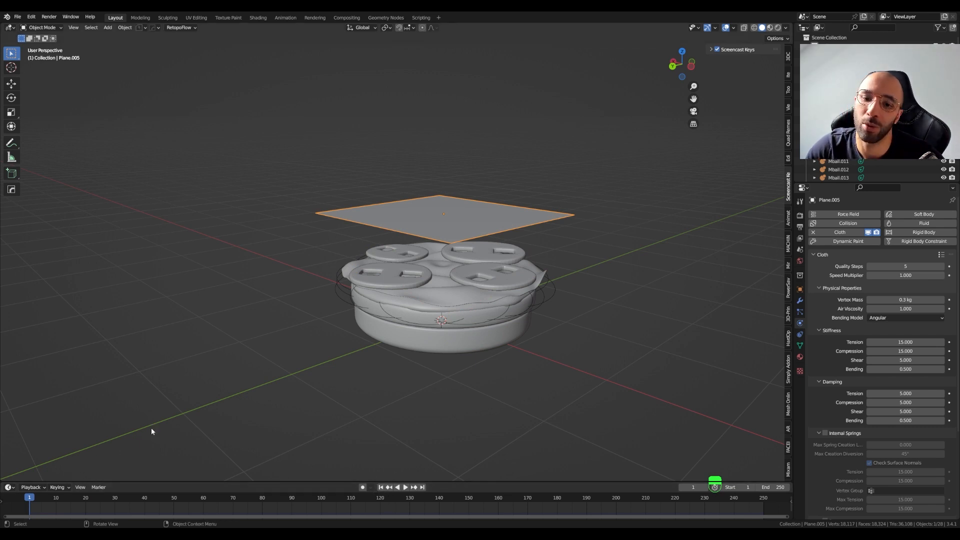
{"action": "middle_click_drag", "start_coordinate": [494, 300], "coordinate": [506, 273]}
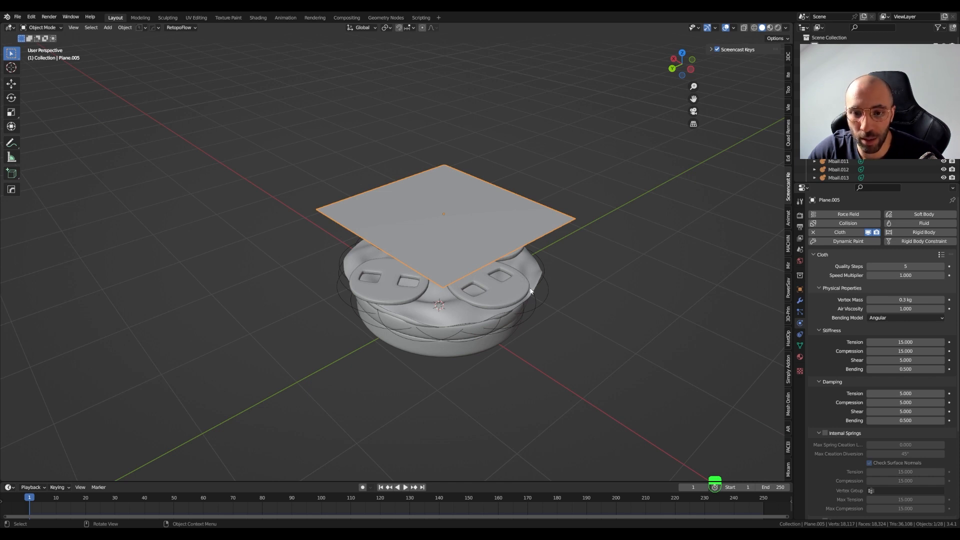
Enlarge the cloth plane to about 1.18 times its size, apply its scale and save the file
{"action": "key", "text": "s"}
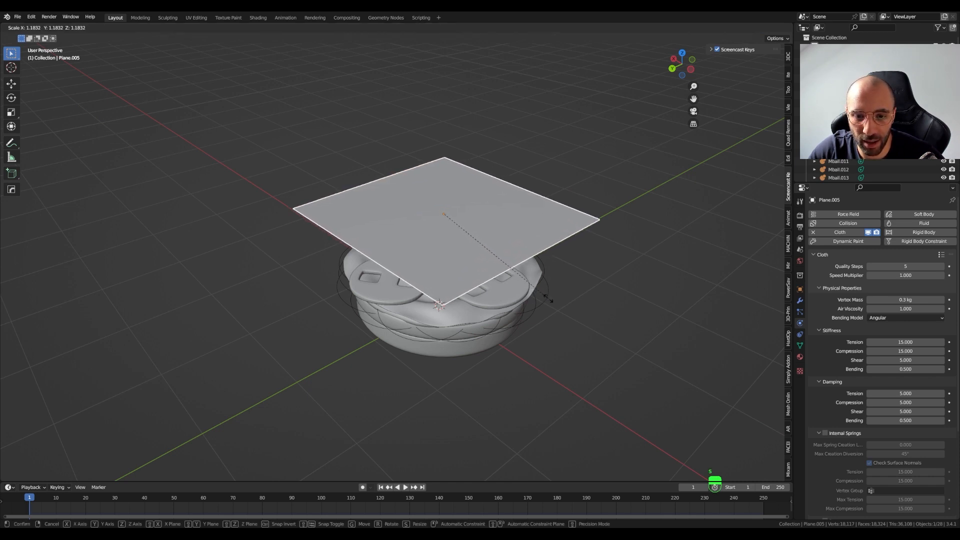
{"action": "left_click", "coordinate": [548, 298]}
{"action": "key", "text": "ctrl+a"}
{"action": "left_click", "coordinate": [548, 298]}
{"action": "key", "text": "ctrl"}
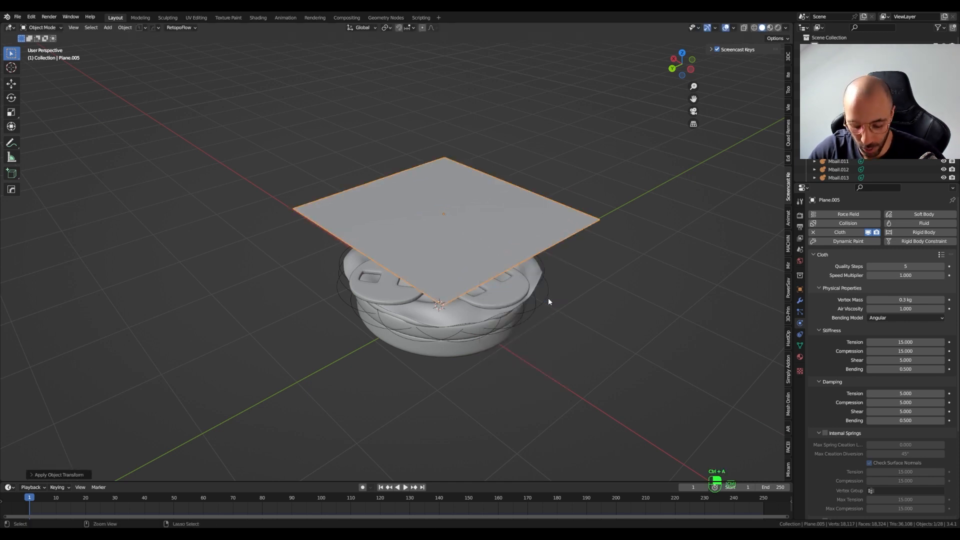
Play the cloth simulation to frame 20, examine the drape from several sides, and scrub back to frame 18
{"action": "left_click", "coordinate": [403, 487]}
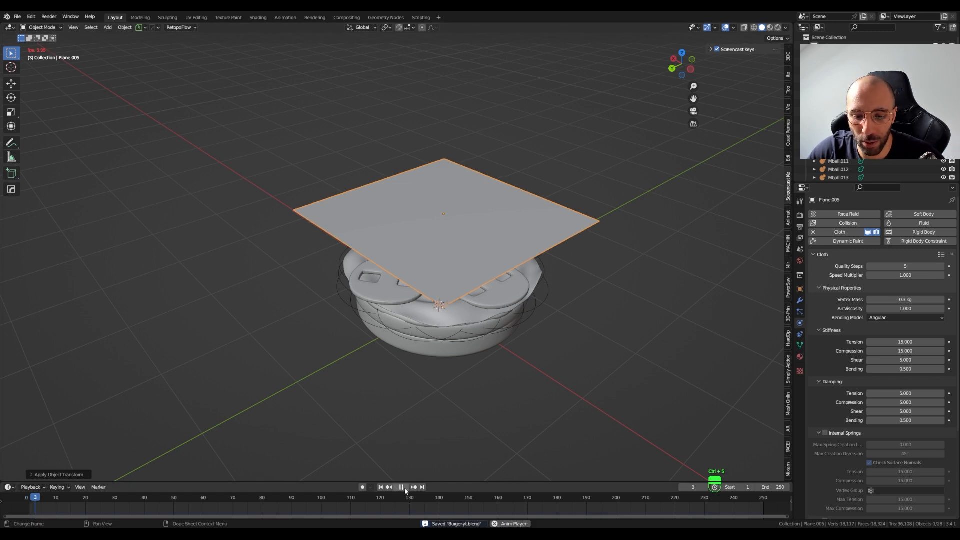
{"action": "left_click", "coordinate": [404, 487]}
{"action": "left_click", "coordinate": [404, 487]}
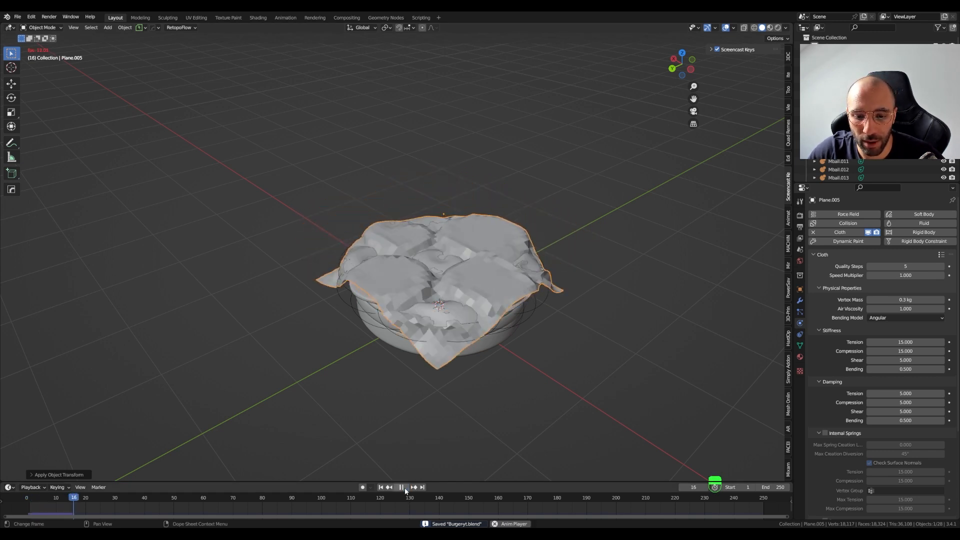
{"action": "left_click", "coordinate": [405, 487]}
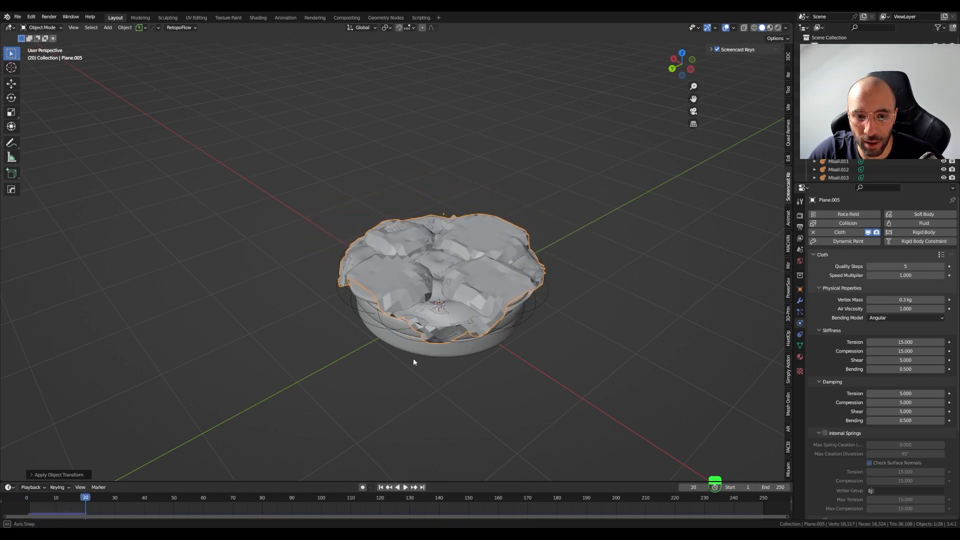
{"action": "middle_click_drag", "start_coordinate": [413, 360], "coordinate": [363, 321]}
{"action": "middle_click_drag", "start_coordinate": [383, 353], "coordinate": [392, 374]}
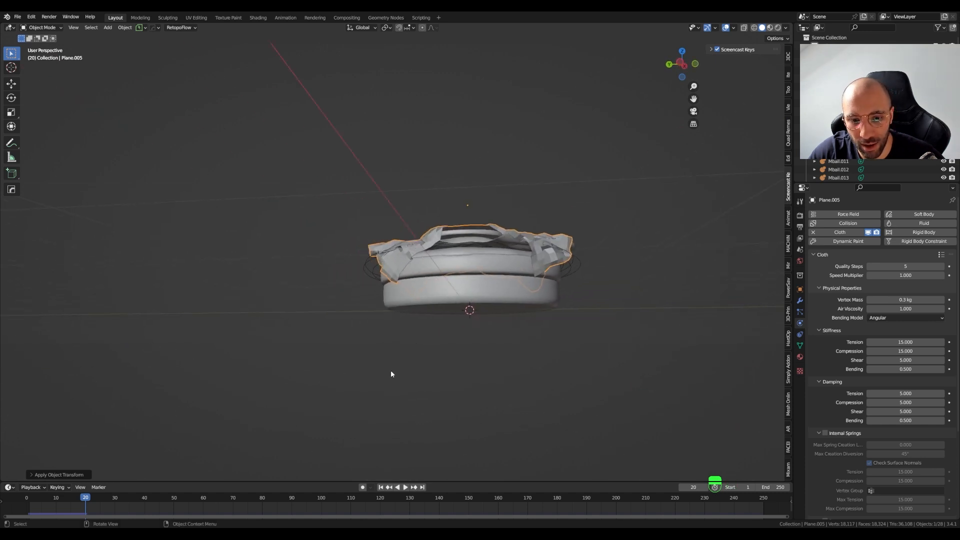
{"action": "left_click_drag", "start_coordinate": [86, 498], "coordinate": [80, 498]}
{"action": "middle_click_drag", "start_coordinate": [158, 465], "coordinate": [881, 297]}
Add a Solidify modifier to the cloth plane with even thickness enabled and the offset set to 1
{"action": "left_click", "coordinate": [800, 300]}
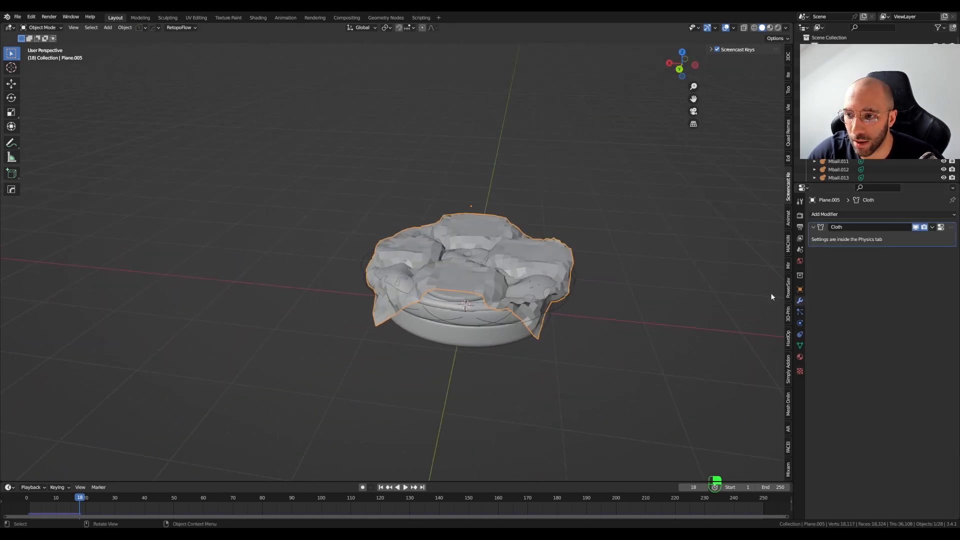
{"action": "left_click", "coordinate": [824, 215]}
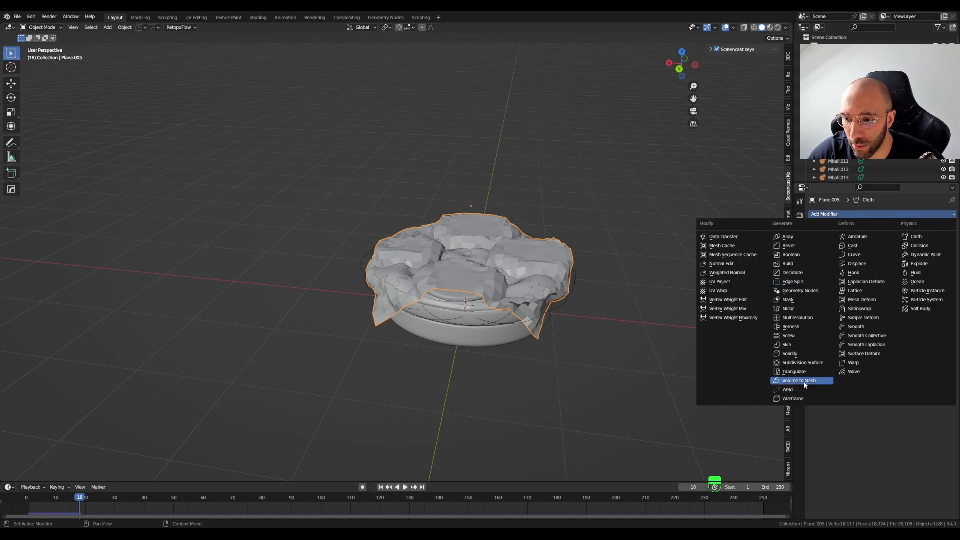
{"action": "left_click", "coordinate": [792, 353]}
{"action": "scroll", "coordinate": [709, 274], "scroll_direction": "up", "scroll_amount": 2}
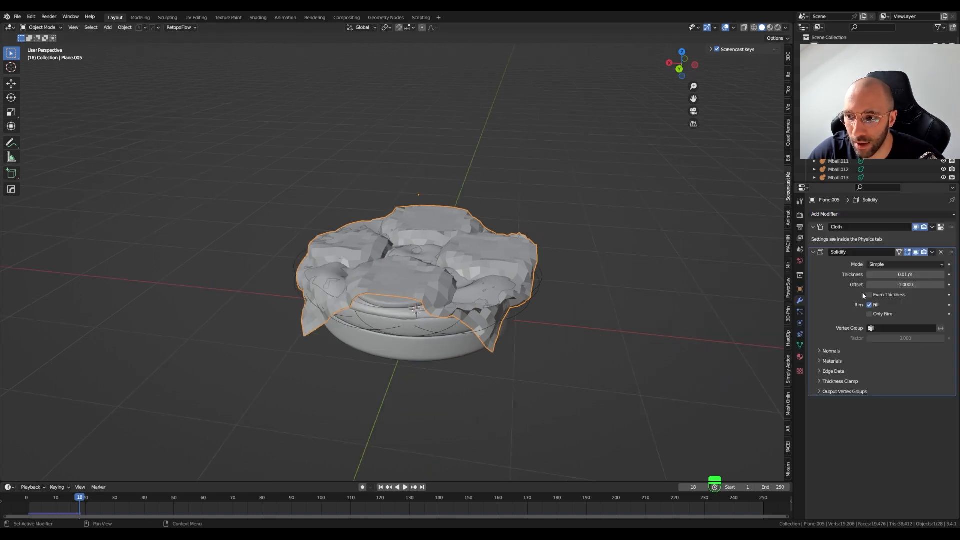
{"action": "left_click", "coordinate": [871, 297]}
{"action": "middle_click_drag", "start_coordinate": [740, 293], "coordinate": [741, 277]}
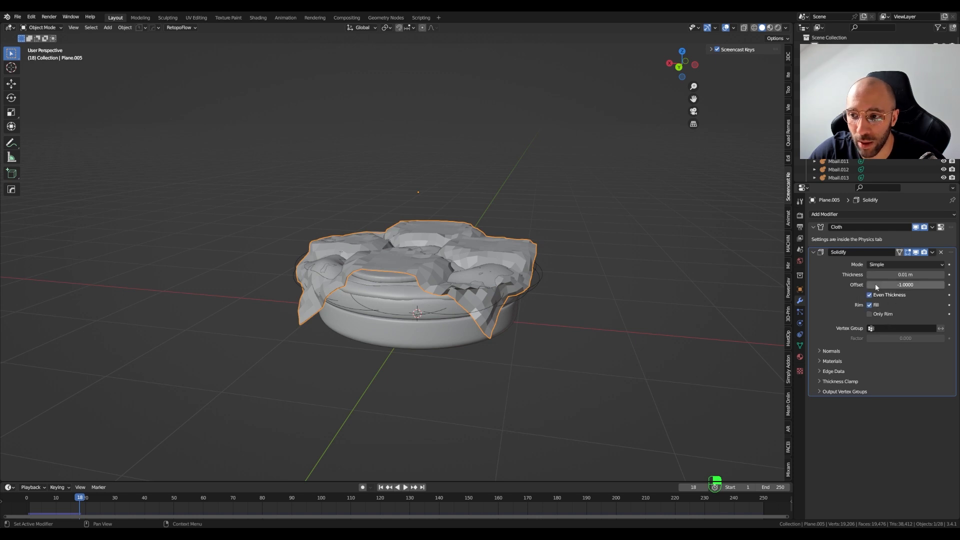
{"action": "left_click_drag", "start_coordinate": [874, 283], "coordinate": [949, 284]}
{"action": "middle_click_drag", "start_coordinate": [457, 316], "coordinate": [513, 259]}
{"action": "scroll", "coordinate": [512, 259], "scroll_direction": "up", "scroll_amount": 2}
{"action": "middle_click_drag", "start_coordinate": [471, 282], "coordinate": [447, 279]}
Replay the cloth simulation from frame 0 to frame 22 with the thickened plane, and remove the Solidify modifier
{"action": "key", "text": "Tab"}
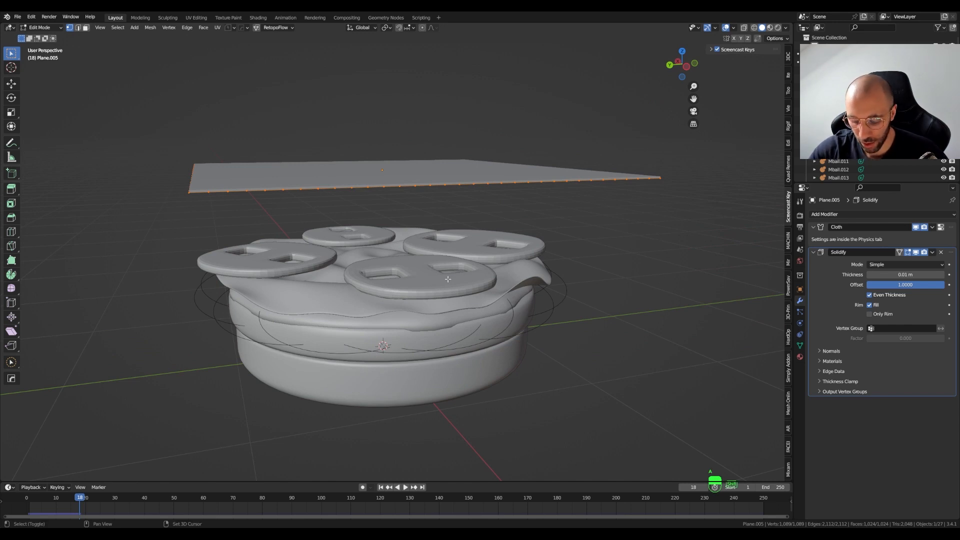
{"action": "key", "text": "Tab"}
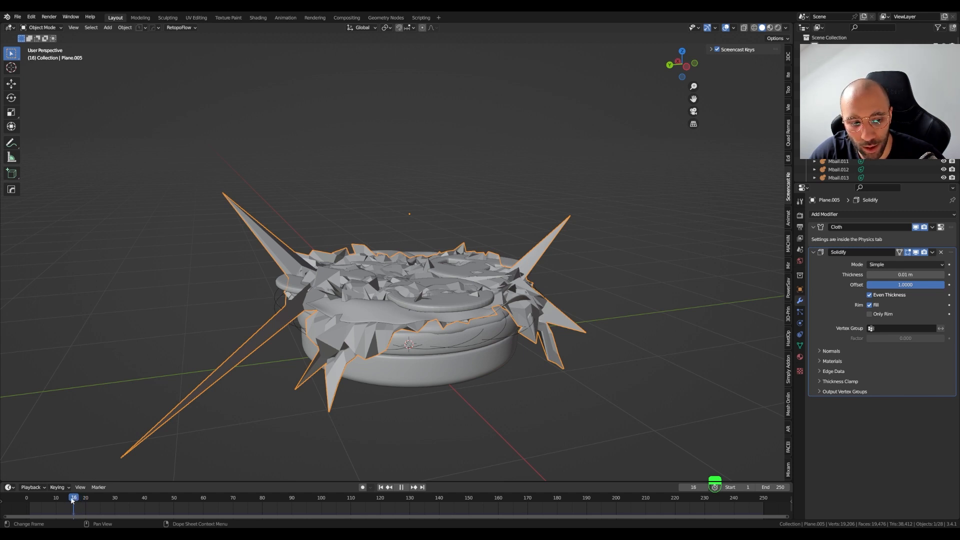
{"action": "left_click_drag", "start_coordinate": [66, 499], "coordinate": [13, 500]}
{"action": "key", "text": "space"}
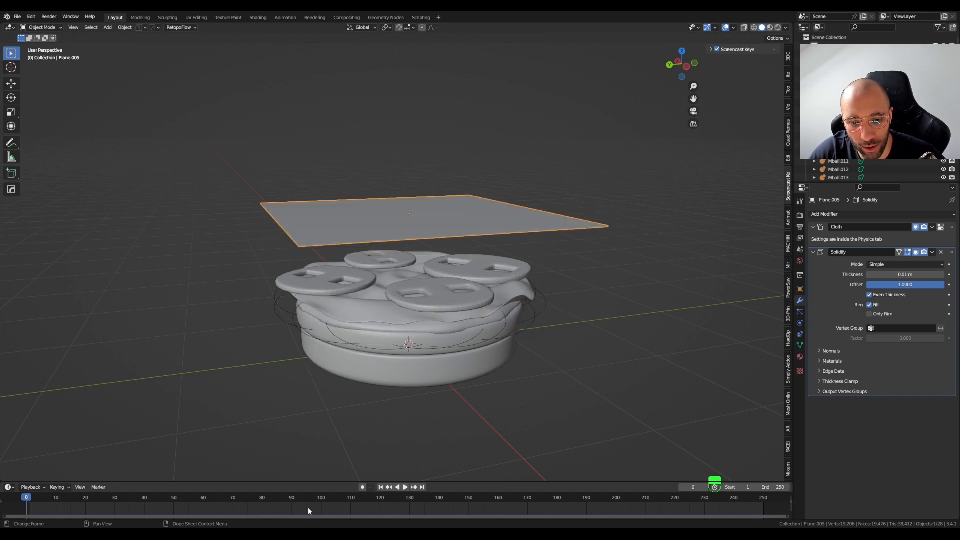
{"action": "left_click", "coordinate": [406, 487]}
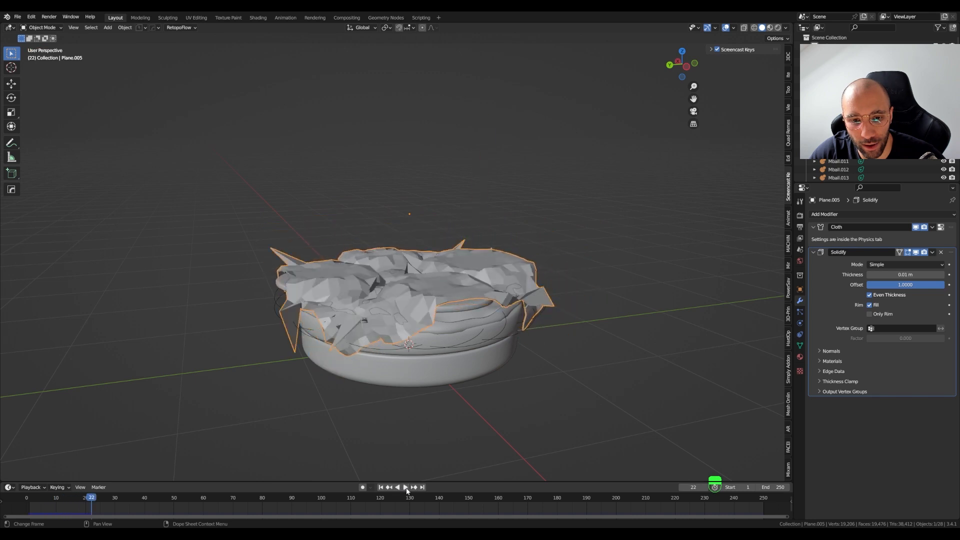
{"action": "left_click", "coordinate": [406, 487]}
{"action": "middle_click_drag", "start_coordinate": [405, 370], "coordinate": [425, 351]}
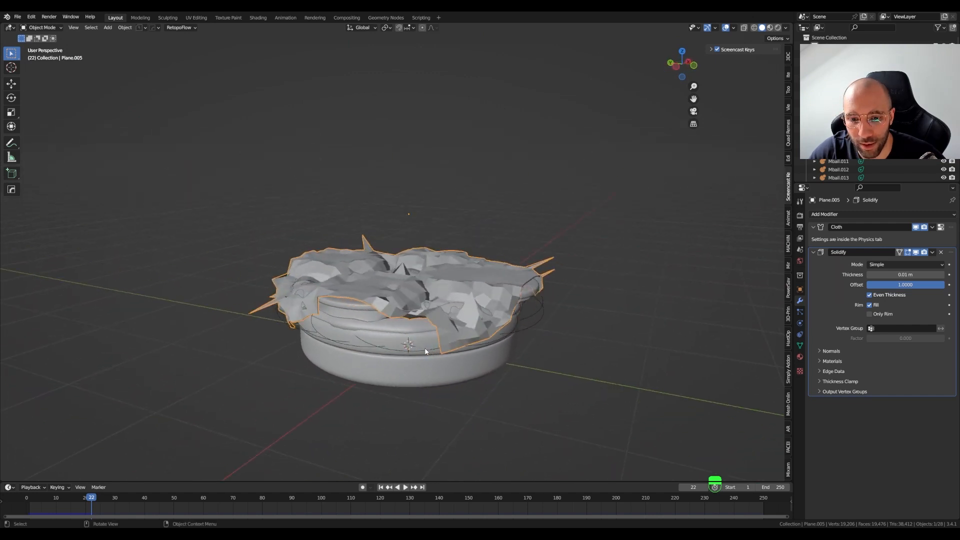
{"action": "left_click", "coordinate": [941, 253]}
{"action": "middle_click_drag", "start_coordinate": [575, 345], "coordinate": [479, 365]}
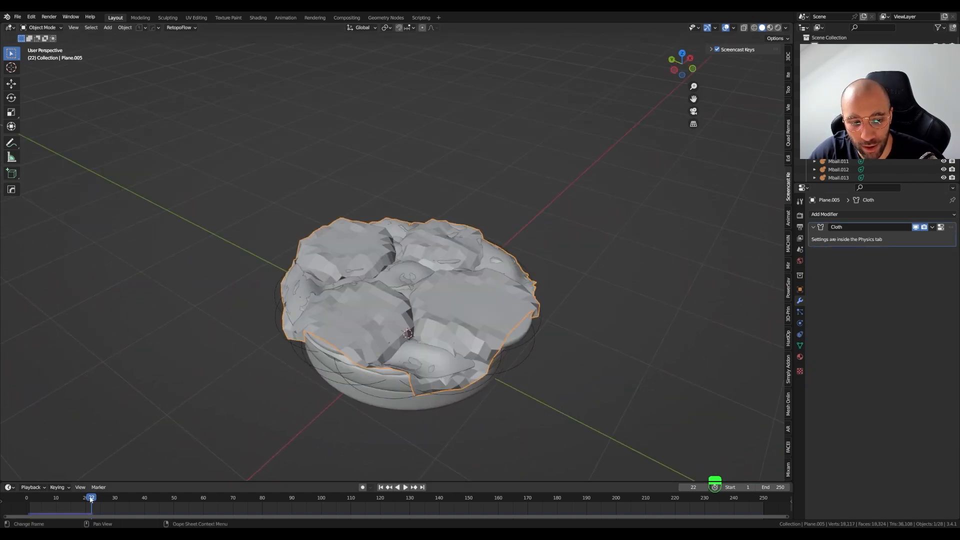
Apply the plane's Cloth modifier at frame 18 and check the fixed drape during playback
{"action": "left_click_drag", "start_coordinate": [91, 499], "coordinate": [78, 499]}
{"action": "key", "text": "space"}
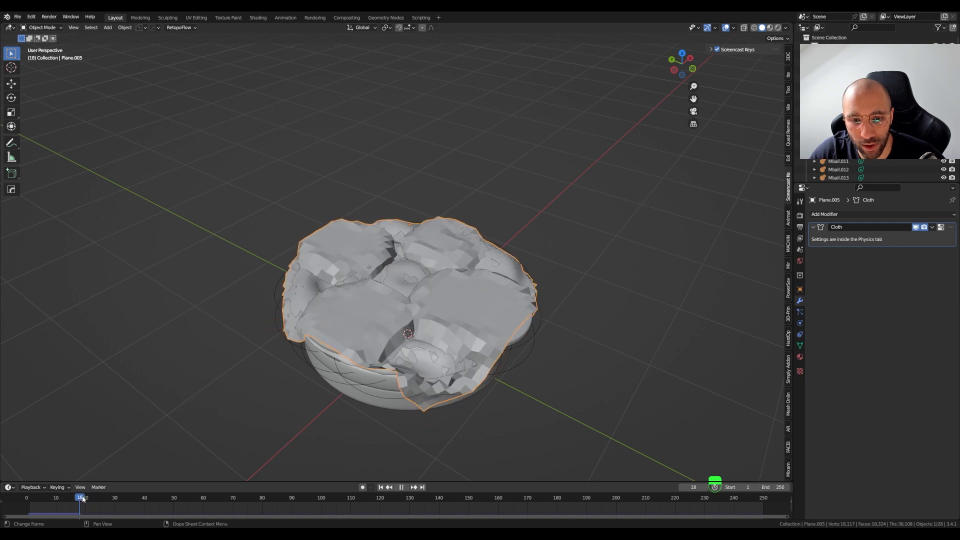
{"action": "middle_click_drag", "start_coordinate": [296, 306], "coordinate": [142, 300]}
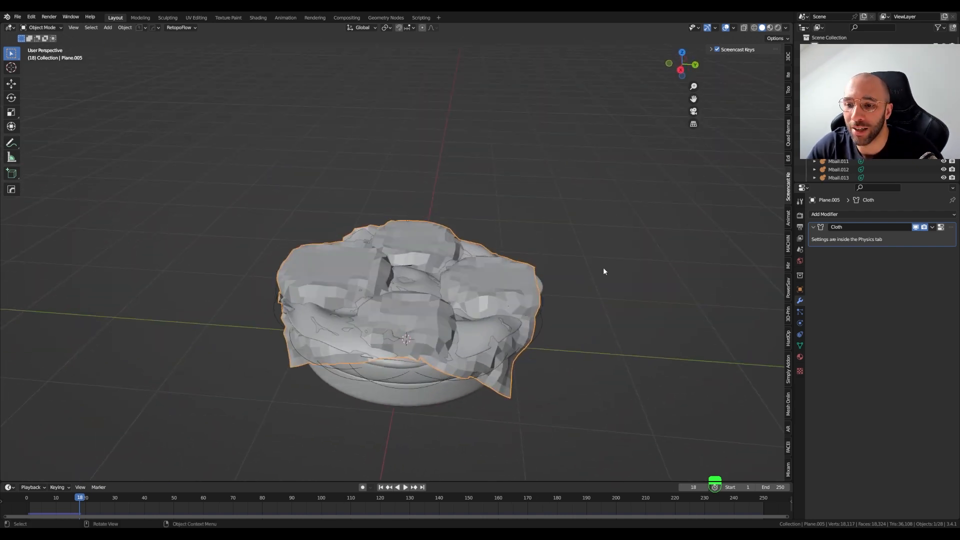
{"action": "middle_click_drag", "start_coordinate": [602, 267], "coordinate": [436, 328]}
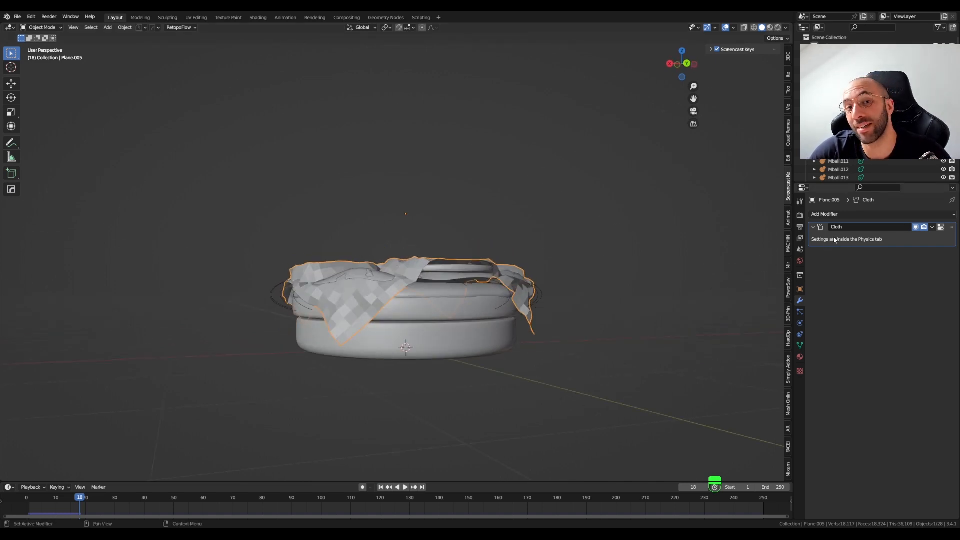
{"action": "key", "text": "ctrl+a"}
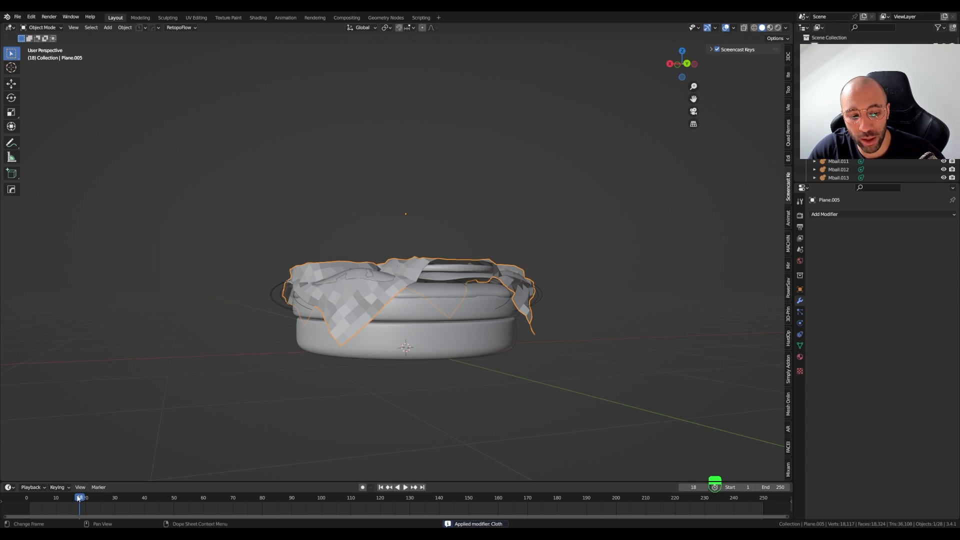
{"action": "key", "text": "space"}
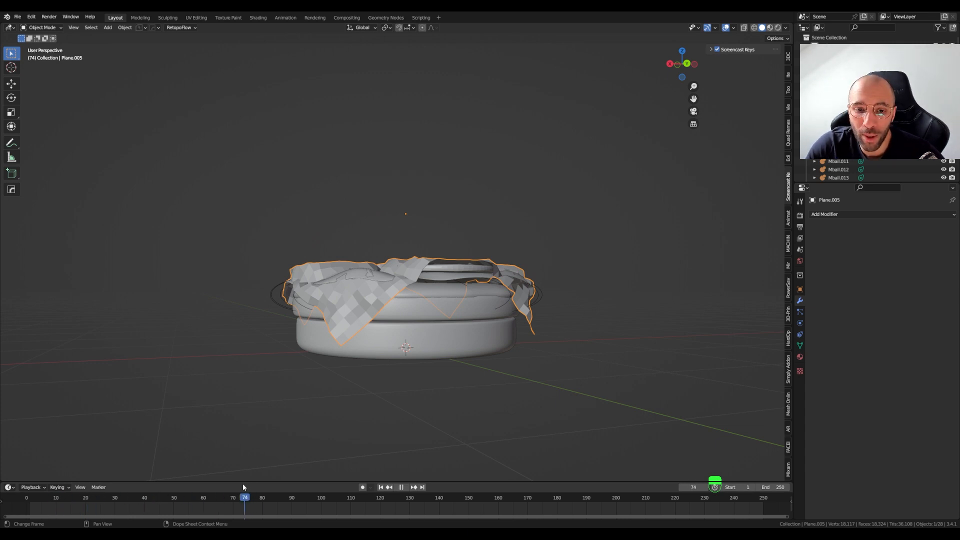
Add a Solidify modifier to the draped plane with even thickness, a thickness of 0.009 m and offset -1
{"action": "middle_click_drag", "start_coordinate": [336, 307], "coordinate": [388, 349]}
{"action": "left_click", "coordinate": [838, 214]}
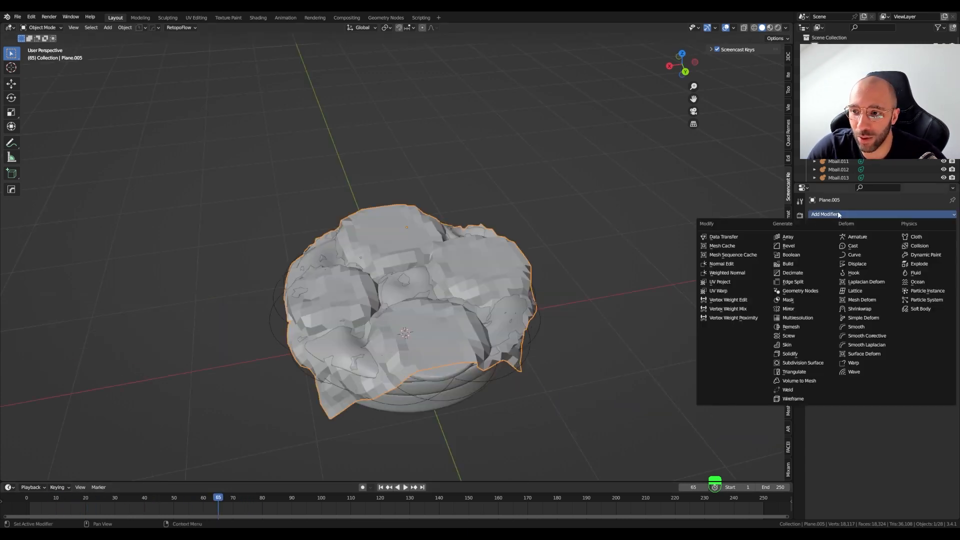
{"action": "left_click", "coordinate": [790, 353]}
{"action": "middle_click_drag", "start_coordinate": [430, 350], "coordinate": [436, 321]}
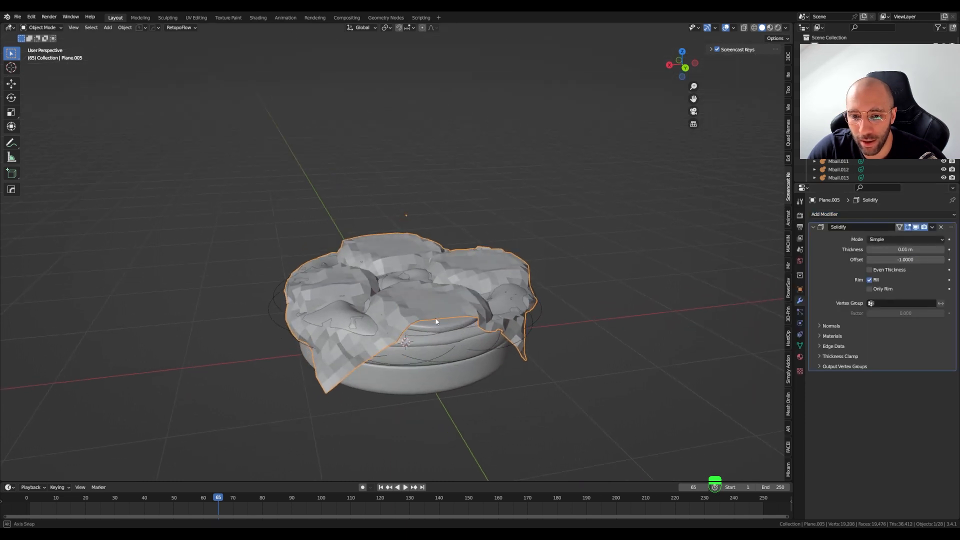
{"action": "left_click_drag", "start_coordinate": [887, 260], "coordinate": [867, 260]}
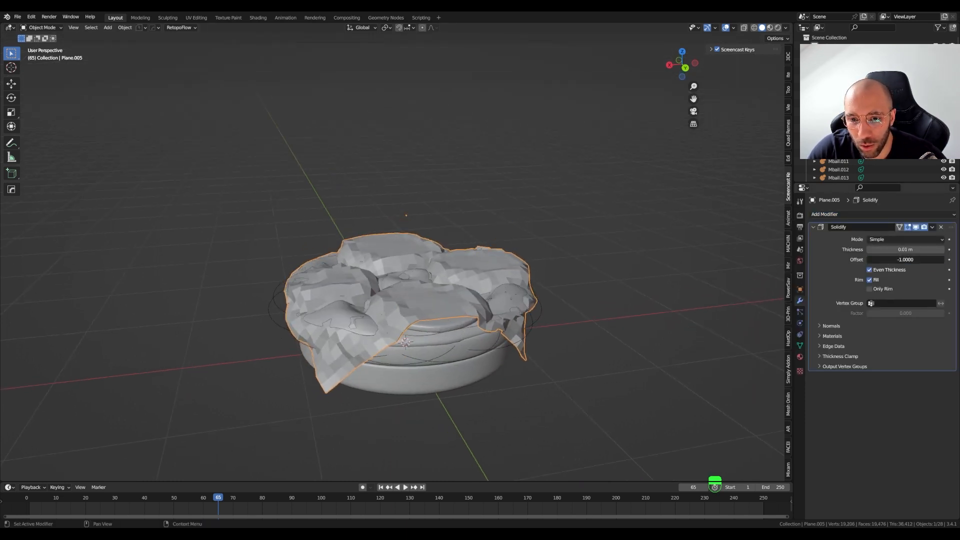
{"action": "scroll", "coordinate": [423, 278], "scroll_direction": "up", "scroll_amount": 1}
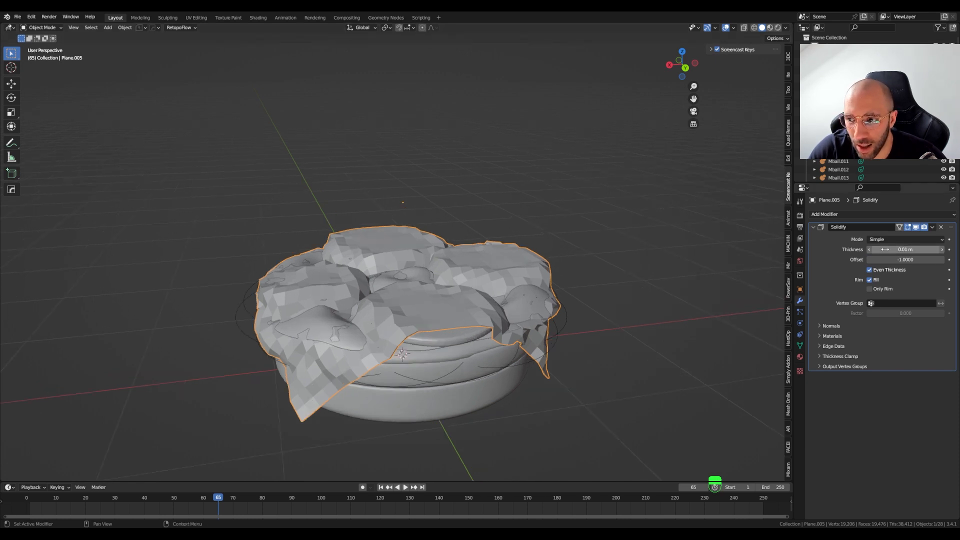
{"action": "left_click_drag", "start_coordinate": [885, 249], "coordinate": [904, 249], "text": "shift"}
{"action": "mouse_move", "coordinate": [350, 300]}
{"action": "middle_mouse_down"}
{"action": "mouse_move", "coordinate": [253, 317]}
{"action": "mouse_move", "coordinate": [313, 321]}
{"action": "mouse_move", "coordinate": [360, 305]}
{"action": "middle_mouse_up"}
Add a Subdivision Surface modifier to the draped plane and check where it meets the lettuce layer
{"action": "left_click", "coordinate": [825, 213]}
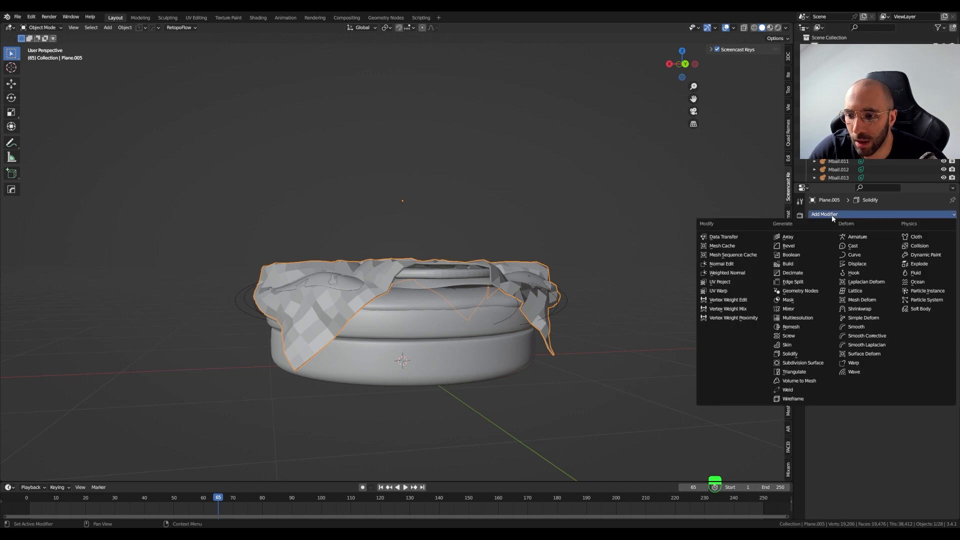
{"action": "left_click", "coordinate": [800, 361]}
{"action": "middle_click_drag", "start_coordinate": [732, 355], "coordinate": [635, 304]}
{"action": "scroll", "coordinate": [521, 326], "scroll_direction": "up", "scroll_amount": 4}
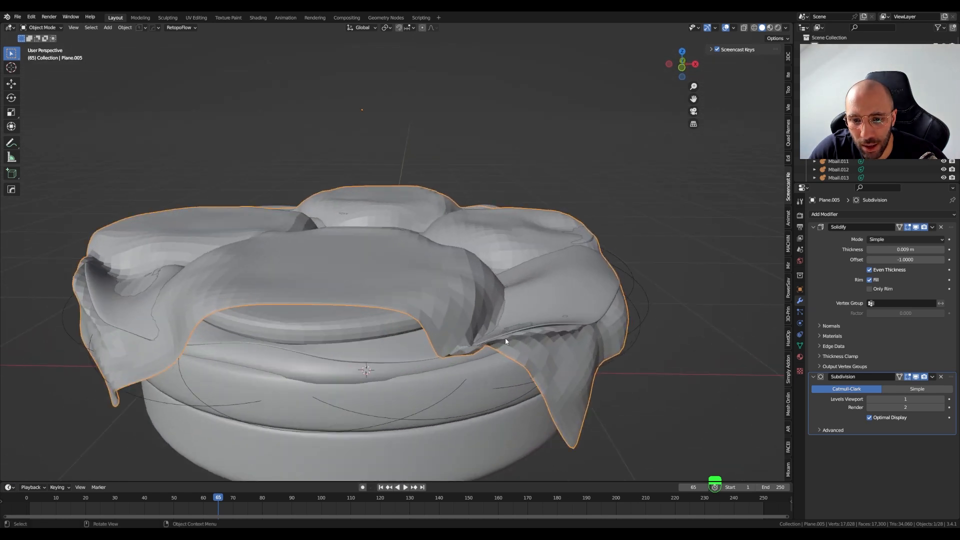
{"action": "left_click", "coordinate": [558, 293]}
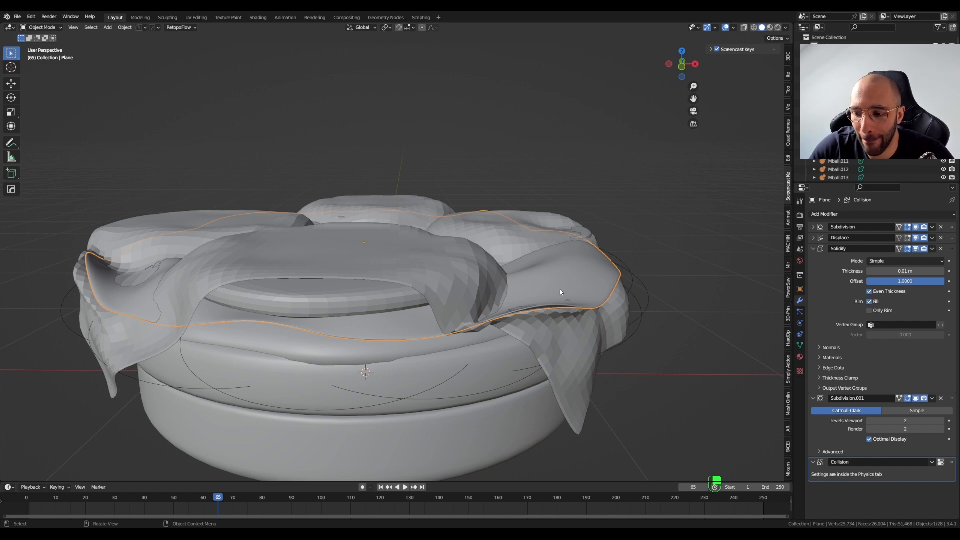
{"action": "middle_click_drag", "start_coordinate": [561, 290], "coordinate": [534, 306]}
{"action": "scroll", "coordinate": [531, 312], "scroll_direction": "down", "scroll_amount": 3}
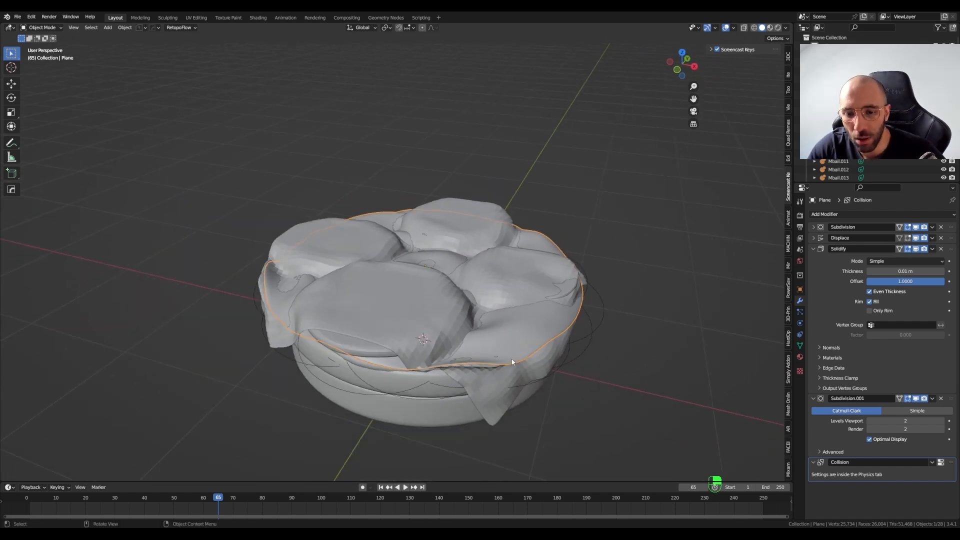
{"action": "middle_click_drag", "start_coordinate": [546, 316], "coordinate": [514, 352]}
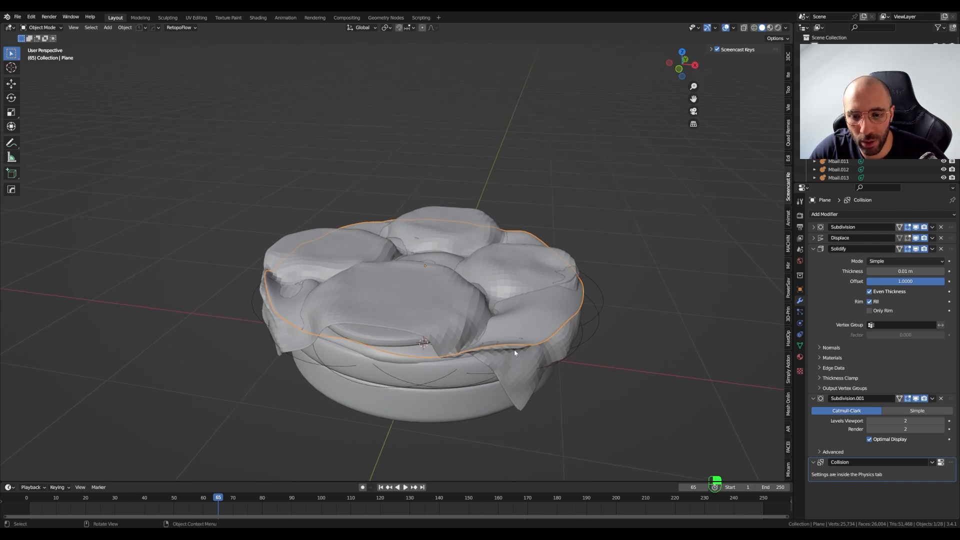
Shade the draped plane smooth and inspect its surface up close and from another side
{"action": "right_click", "coordinate": [411, 309]}
{"action": "left_click", "coordinate": [402, 305]}
{"action": "left_click", "coordinate": [447, 296]}
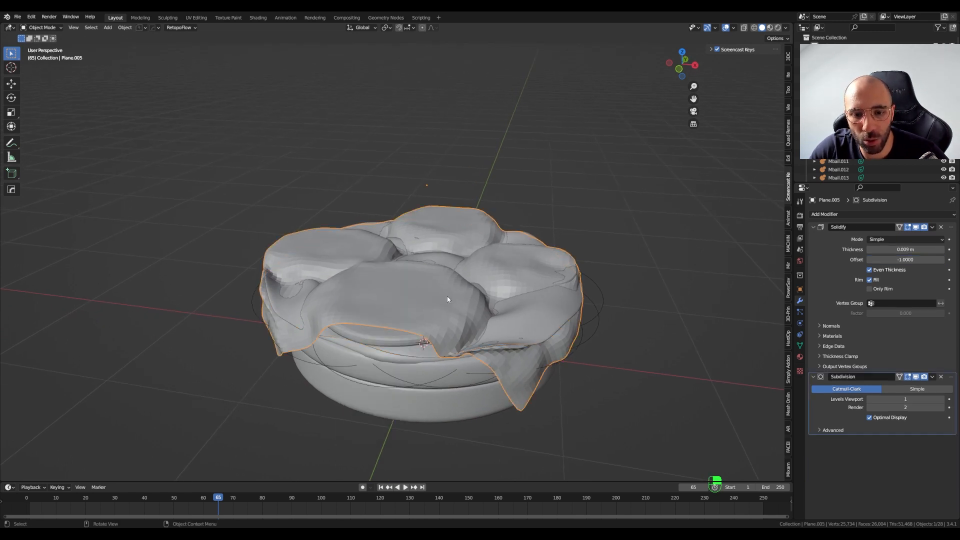
{"action": "right_click", "coordinate": [447, 296]}
{"action": "left_click", "coordinate": [447, 297]}
{"action": "middle_click_drag", "start_coordinate": [443, 329], "coordinate": [316, 344]}
{"action": "scroll", "coordinate": [315, 397], "scroll_direction": "up", "scroll_amount": 6}
{"action": "scroll", "coordinate": [315, 397], "scroll_direction": "down", "scroll_amount": 5}
{"action": "middle_click_drag", "start_coordinate": [377, 203], "coordinate": [342, 245]}
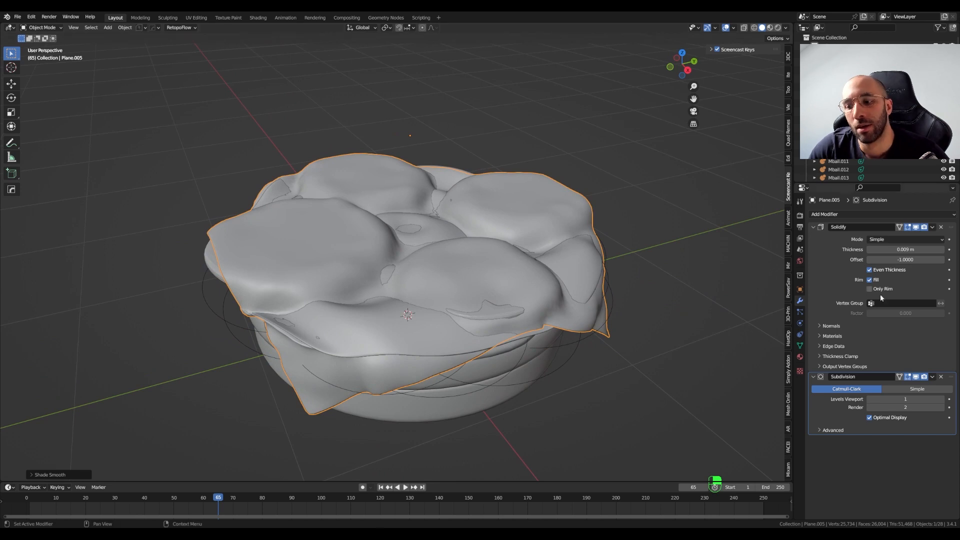
Set the viewport level of the draped plane's Subdivision modifier to 2
{"action": "left_click", "coordinate": [941, 400]}
{"action": "mouse_move", "coordinate": [497, 287]}
{"action": "middle_mouse_down"}
{"action": "mouse_move", "coordinate": [467, 244]}
{"action": "mouse_move", "coordinate": [498, 287]}
{"action": "middle_mouse_up"}
{"action": "middle_click_drag", "start_coordinate": [423, 307], "coordinate": [496, 255]}
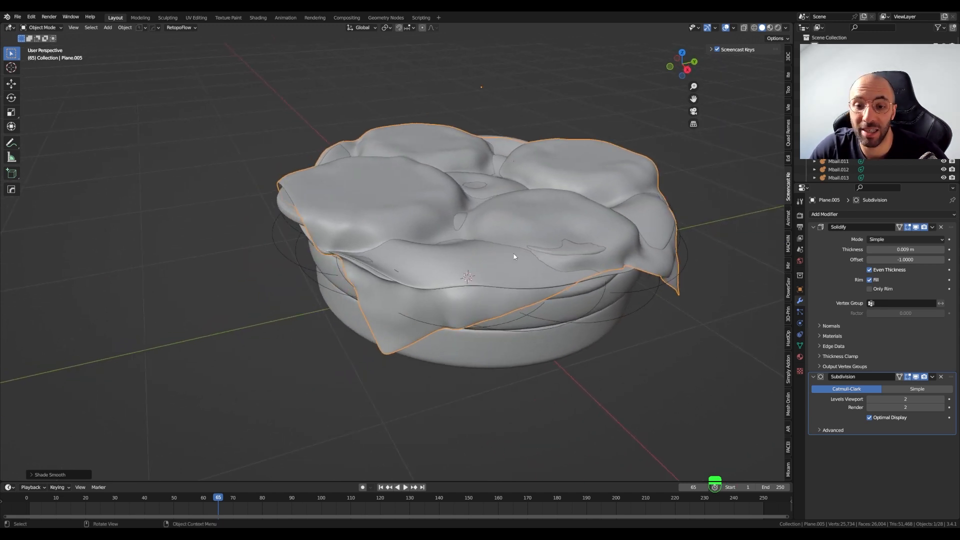
Set the draped plane's origin to its geometry
{"action": "right_click", "coordinate": [485, 188]}
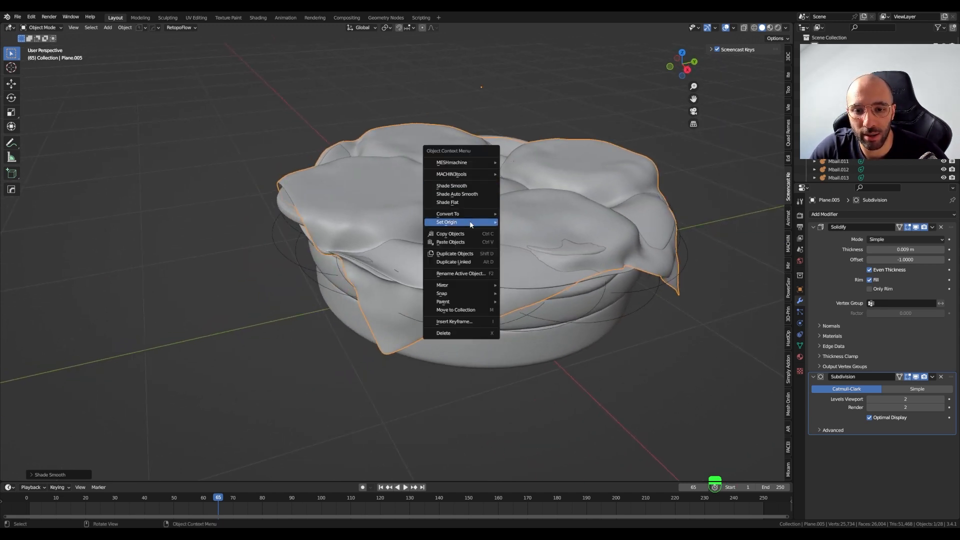
{"action": "mouse_move", "coordinate": [488, 222]}
{"action": "left_click", "coordinate": [582, 231]}
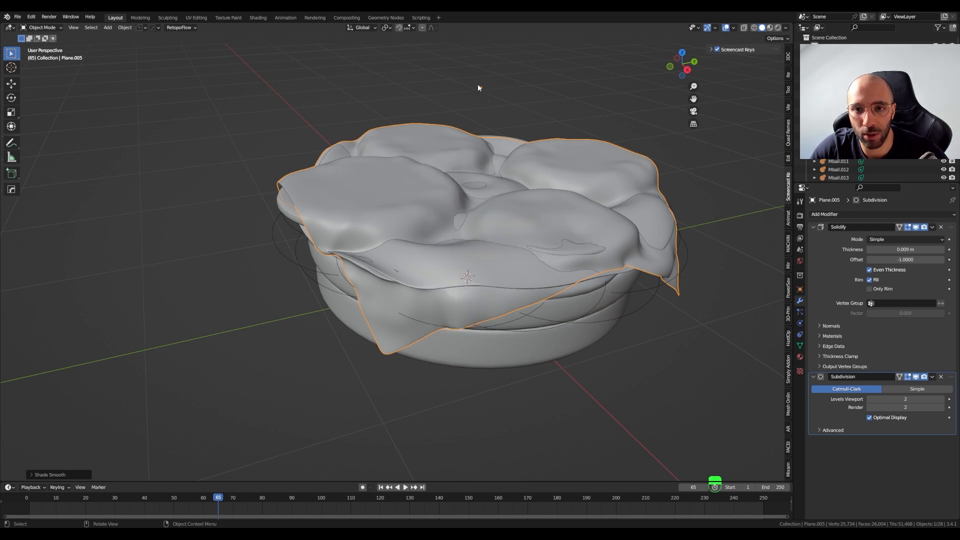
{"action": "middle_click_drag", "start_coordinate": [478, 84], "coordinate": [478, 59]}
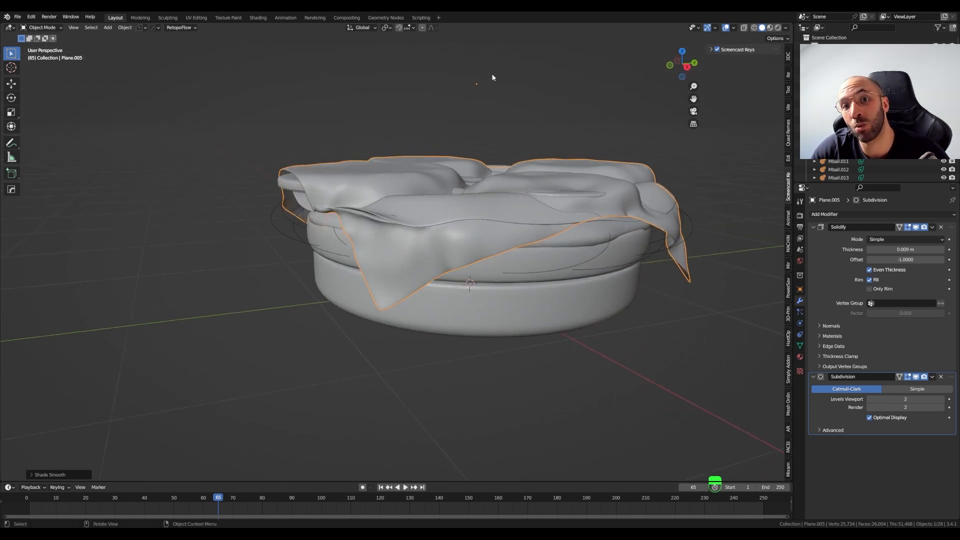
{"action": "middle_click_drag", "start_coordinate": [477, 319], "coordinate": [485, 233]}
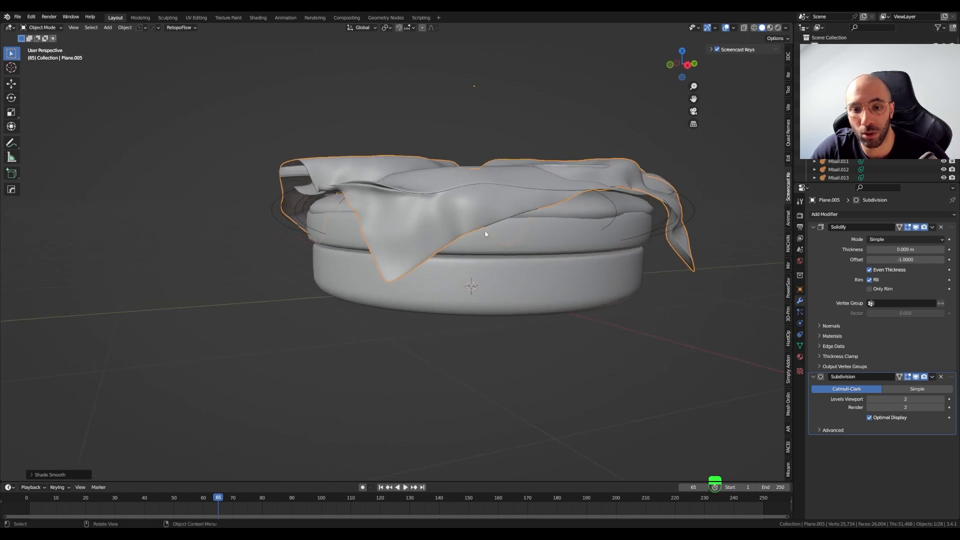
{"action": "right_click", "coordinate": [472, 205]}
{"action": "mouse_move", "coordinate": [465, 242]}
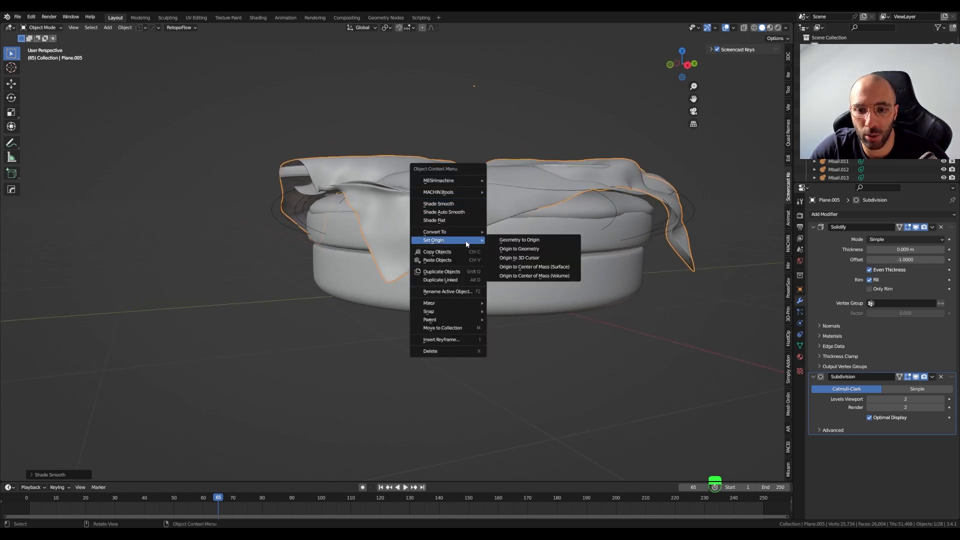
{"action": "left_click", "coordinate": [542, 251]}
Switch the draped plane to Sculpt Mode and choose the Grab brush with an enlarged radius
{"action": "middle_click_drag", "start_coordinate": [499, 205], "coordinate": [509, 206]}
{"action": "middle_click_drag", "start_coordinate": [608, 247], "coordinate": [495, 264]}
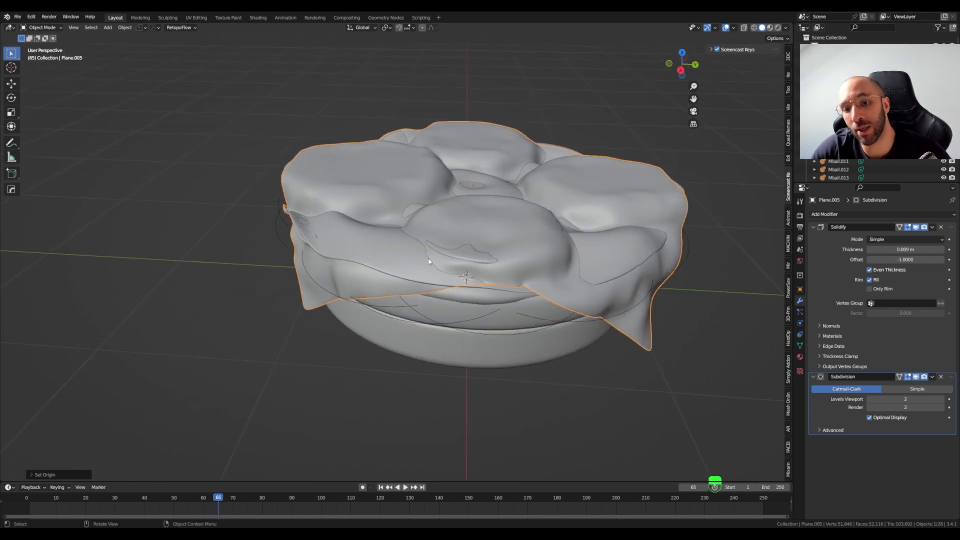
{"action": "middle_click_drag", "start_coordinate": [397, 286], "coordinate": [441, 250]}
{"action": "key", "text": "Tab"}
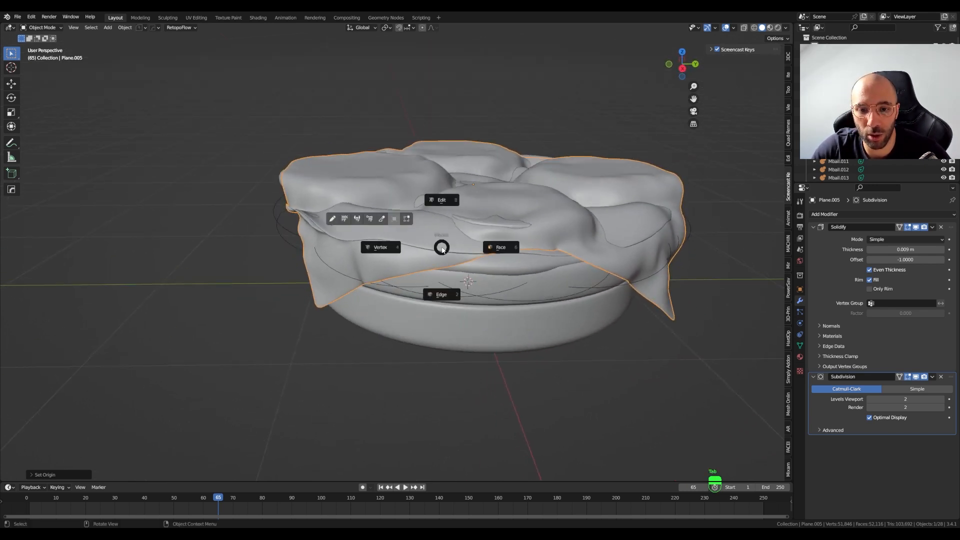
{"action": "left_click", "coordinate": [381, 220]}
{"action": "middle_click_drag", "start_coordinate": [510, 248], "coordinate": [421, 228], "text": "shift"}
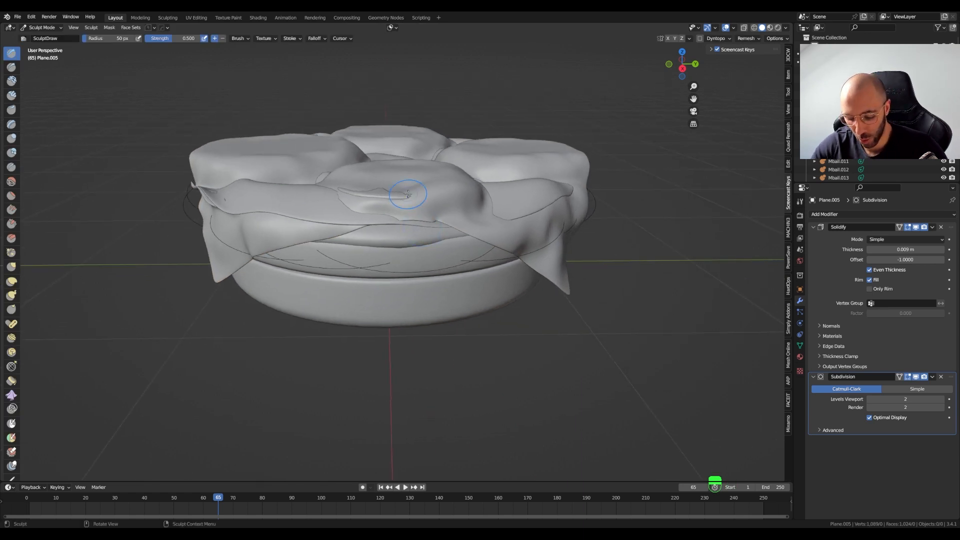
{"action": "key", "text": "g"}
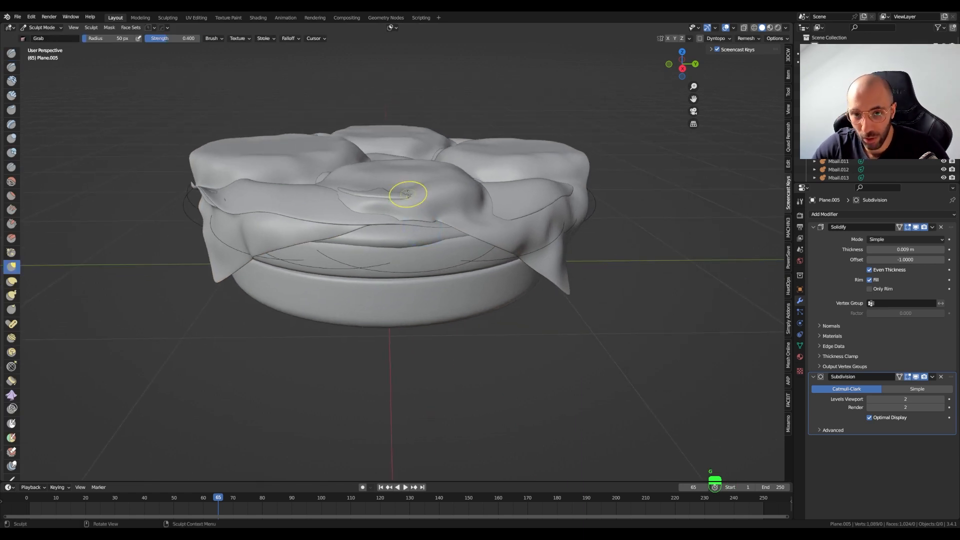
{"action": "key", "text": "f"}
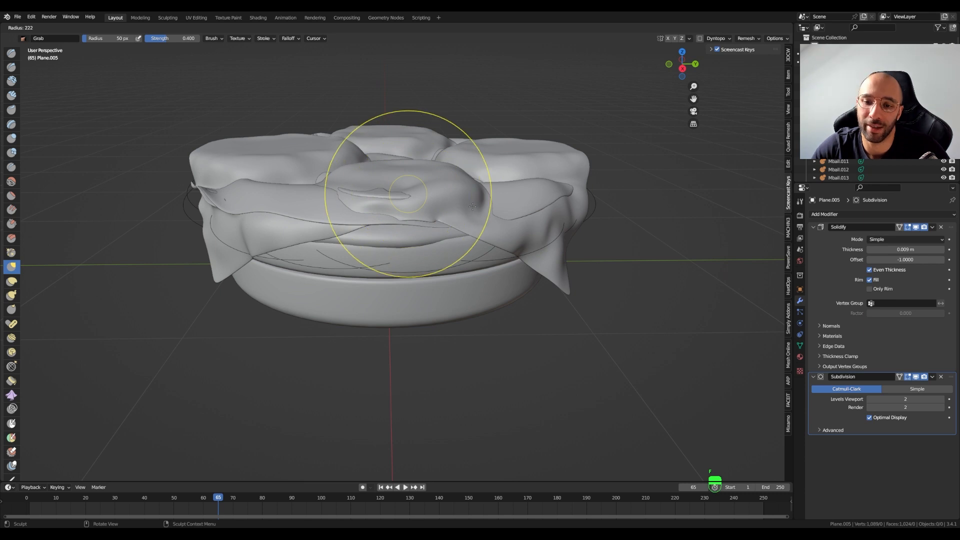
{"action": "left_click", "coordinate": [490, 196]}
Enlarge the Grab brush radius to 266 px and pull the draped plane's outer edges into place over the layers beneath
{"action": "mouse_move", "coordinate": [533, 224]}
{"action": "middle_mouse_down"}
{"action": "mouse_move", "coordinate": [529, 212]}
{"action": "mouse_move", "coordinate": [557, 177]}
{"action": "mouse_move", "coordinate": [436, 183]}
{"action": "middle_mouse_up"}
{"action": "mouse_move", "coordinate": [613, 181]}
{"action": "middle_mouse_down"}
{"action": "mouse_move", "coordinate": [554, 168]}
{"action": "mouse_move", "coordinate": [483, 111]}
{"action": "mouse_move", "coordinate": [467, 118]}
{"action": "middle_mouse_up"}
{"action": "key", "text": "f"}
{"action": "left_click", "coordinate": [575, 164]}
{"action": "left_click_drag", "start_coordinate": [467, 118], "coordinate": [467, 116]}
{"action": "mouse_move", "coordinate": [466, 116]}
{"action": "middle_mouse_down"}
{"action": "mouse_move", "coordinate": [520, 125]}
{"action": "mouse_move", "coordinate": [450, 158]}
{"action": "mouse_move", "coordinate": [475, 225]}
{"action": "mouse_move", "coordinate": [479, 188]}
{"action": "mouse_move", "coordinate": [429, 178]}
{"action": "mouse_move", "coordinate": [409, 186]}
{"action": "middle_mouse_up"}
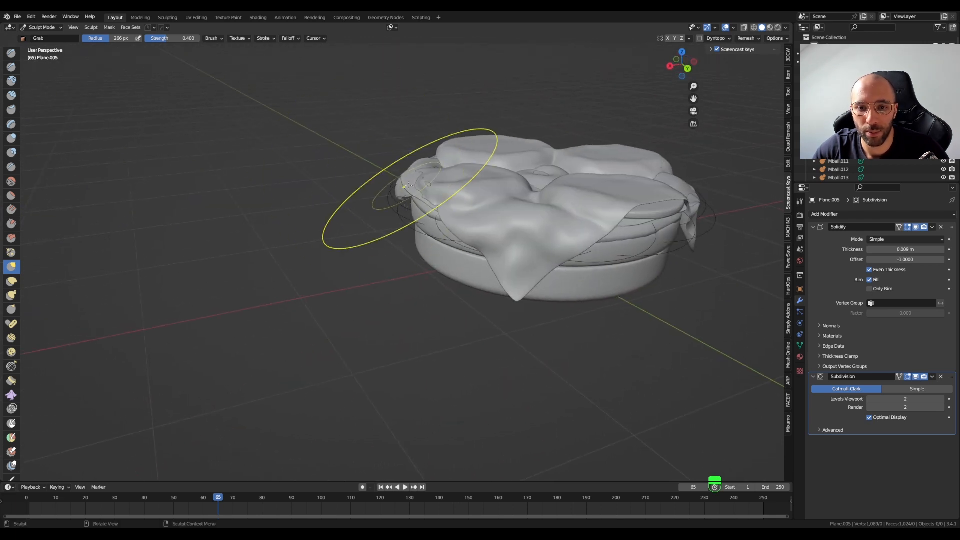
{"action": "left_click_drag", "start_coordinate": [427, 190], "coordinate": [400, 187]}
Set the solid viewport shading colour to Random so each burger layer is displayed in its own colour
{"action": "mouse_move", "coordinate": [398, 188]}
{"action": "middle_mouse_down"}
{"action": "mouse_move", "coordinate": [434, 182]}
{"action": "mouse_move", "coordinate": [520, 275]}
{"action": "middle_mouse_up"}
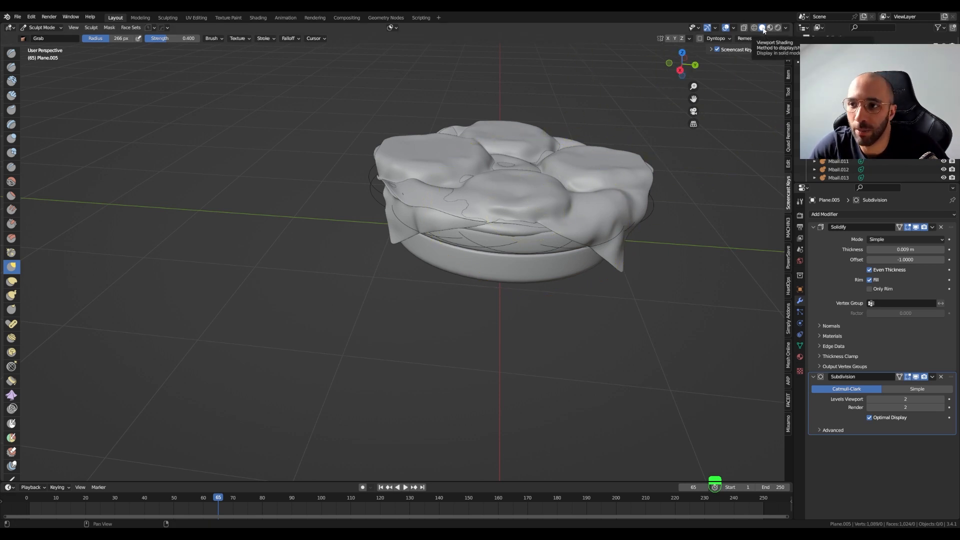
{"action": "left_click", "coordinate": [786, 28]}
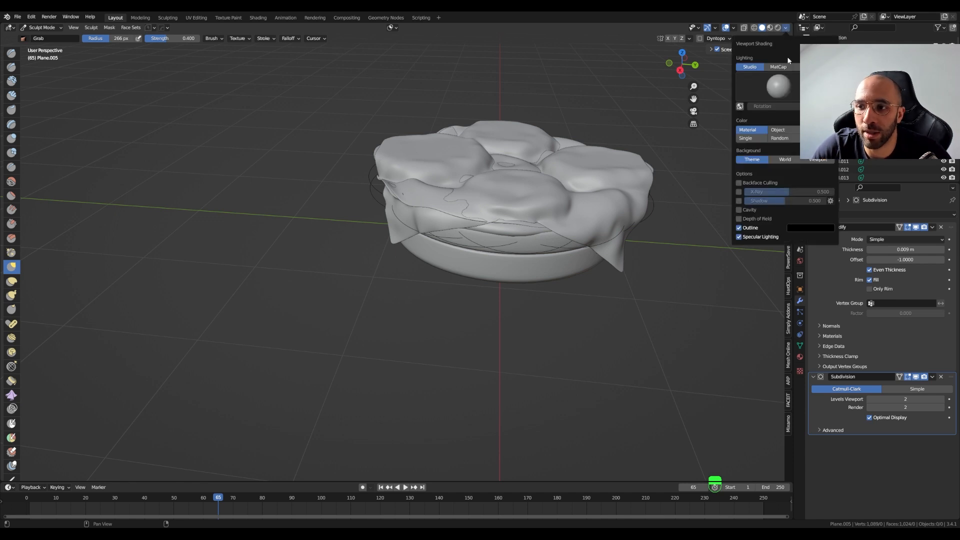
{"action": "left_click", "coordinate": [781, 139]}
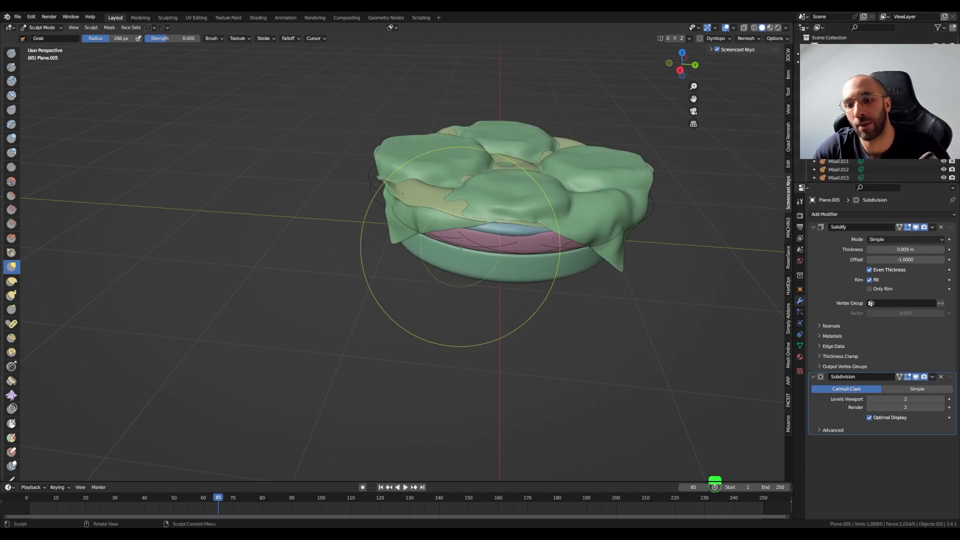
{"action": "middle_click_drag", "start_coordinate": [463, 225], "coordinate": [490, 221]}
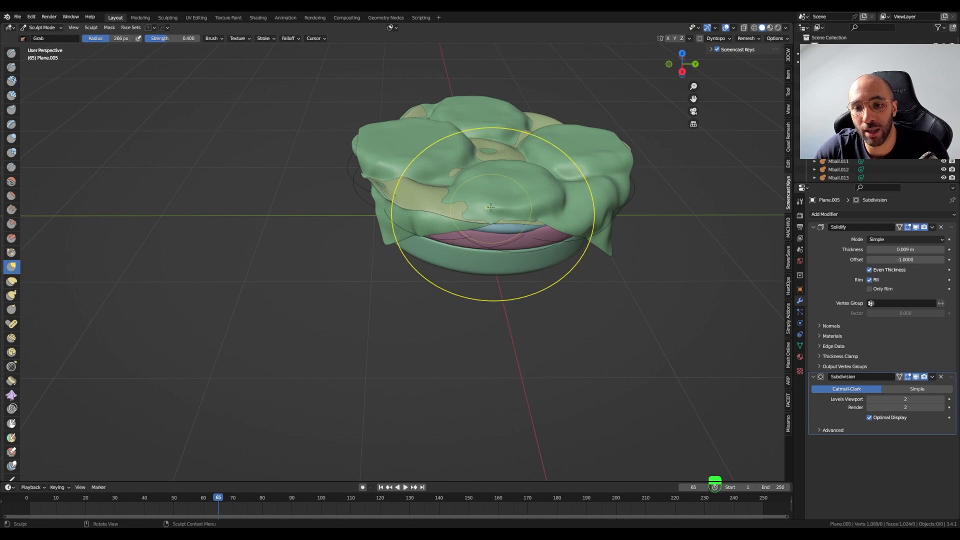
Grab the side of the draped layer and pull it over the exposed yellow layer near its corner
{"action": "scroll", "coordinate": [382, 209], "scroll_direction": "up", "scroll_amount": 3}
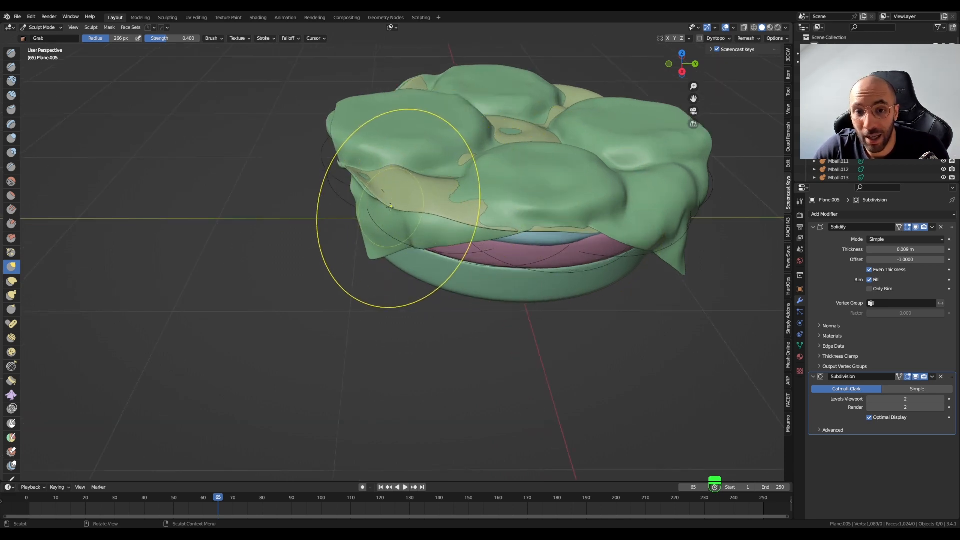
{"action": "middle_click_drag", "start_coordinate": [378, 207], "coordinate": [482, 225]}
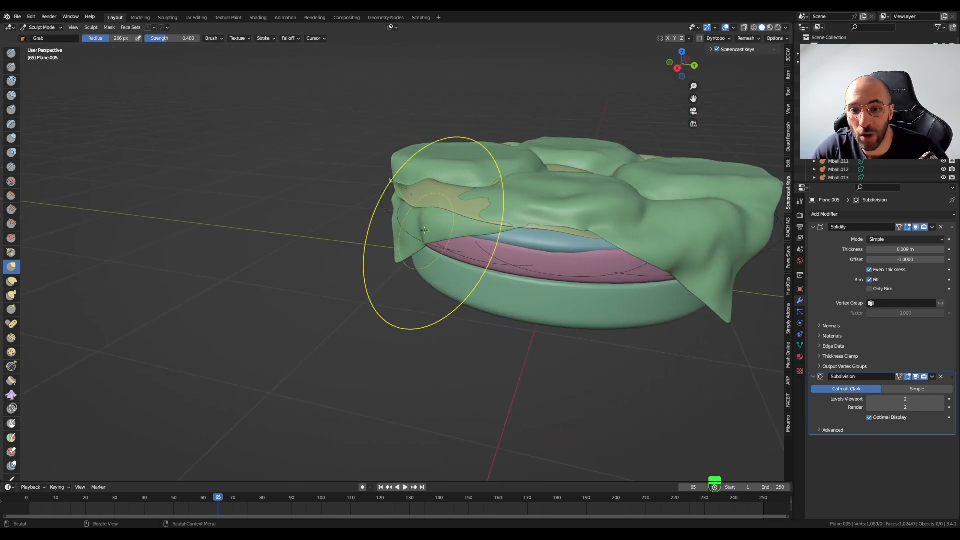
{"action": "mouse_move", "coordinate": [418, 235]}
{"action": "middle_mouse_down"}
{"action": "mouse_move", "coordinate": [445, 198]}
{"action": "mouse_move", "coordinate": [475, 228]}
{"action": "mouse_move", "coordinate": [464, 217]}
{"action": "mouse_move", "coordinate": [478, 202]}
{"action": "middle_mouse_up"}
{"action": "left_click_drag", "start_coordinate": [470, 201], "coordinate": [504, 201]}
Reduce the Grab brush radius to 143 px and pull the draped layer's side fold over the small exposed spots
{"action": "mouse_move", "coordinate": [515, 202]}
{"action": "middle_mouse_down"}
{"action": "mouse_move", "coordinate": [533, 242]}
{"action": "mouse_move", "coordinate": [533, 220]}
{"action": "mouse_move", "coordinate": [534, 229]}
{"action": "middle_mouse_up"}
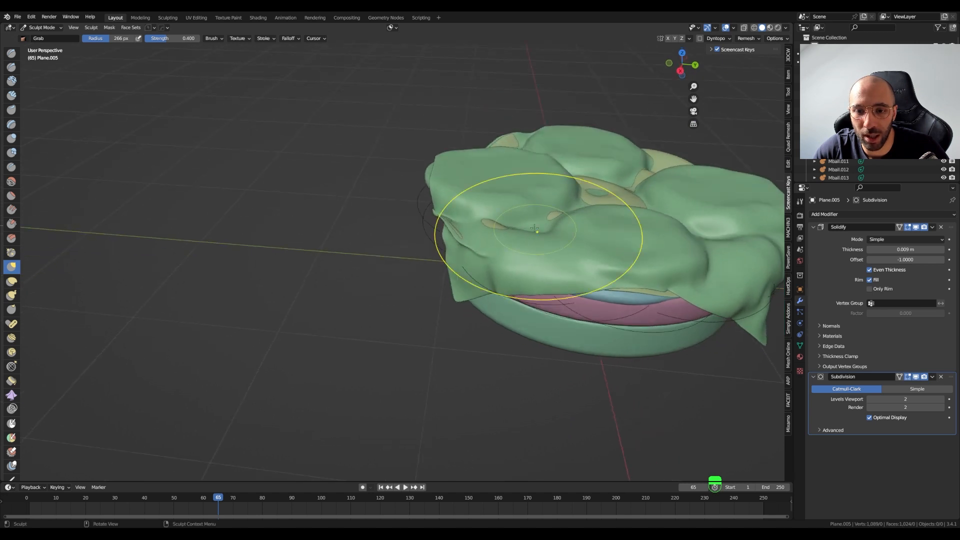
{"action": "key", "text": "f"}
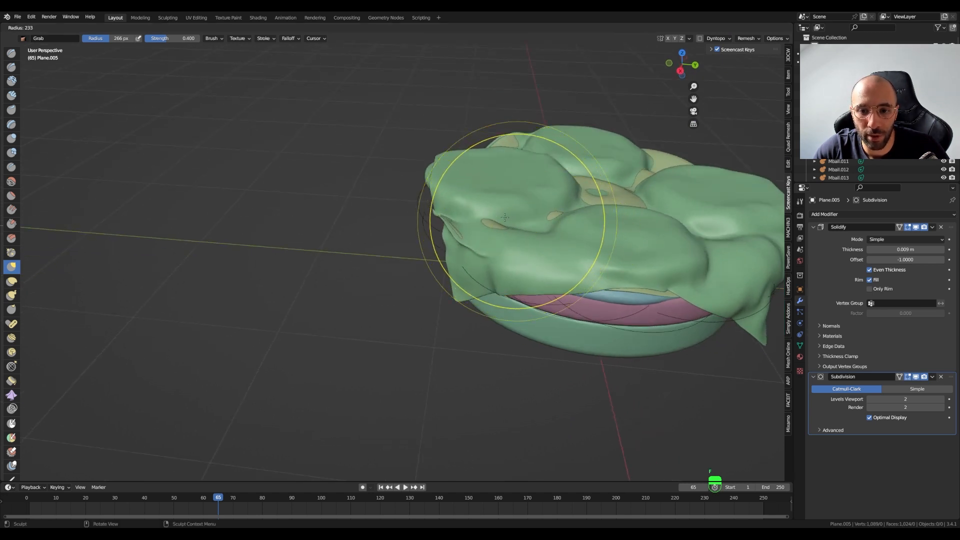
{"action": "left_click", "coordinate": [455, 214]}
{"action": "mouse_move", "coordinate": [455, 214]}
{"action": "middle_mouse_down"}
{"action": "mouse_move", "coordinate": [490, 226]}
{"action": "mouse_move", "coordinate": [560, 209]}
{"action": "middle_mouse_up"}
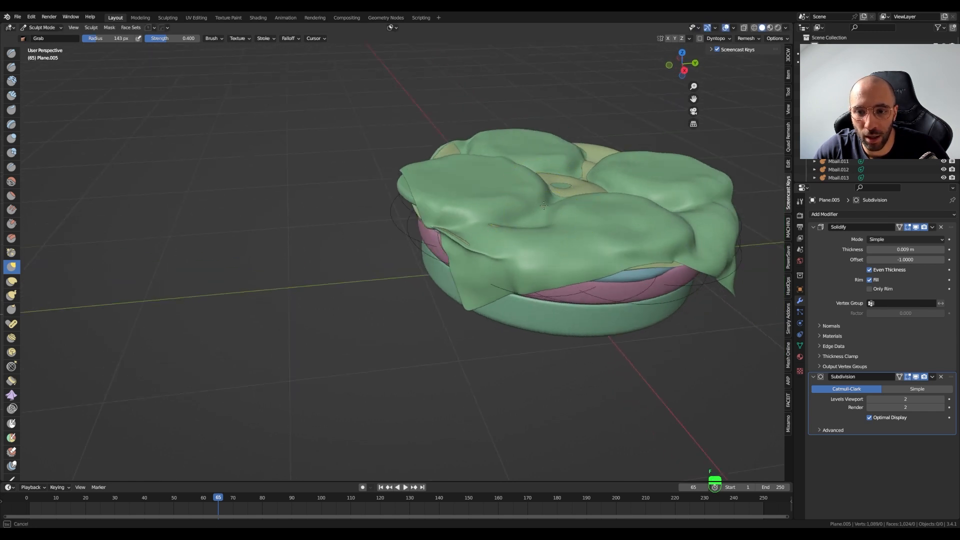
{"action": "left_click_drag", "start_coordinate": [544, 205], "coordinate": [548, 199]}
Set the Grab brush radius to 179 px and pull the draped layer over the exposed centre between the discs
{"action": "middle_click_drag", "start_coordinate": [548, 199], "coordinate": [478, 241]}
{"action": "key", "text": "f"}
{"action": "left_click", "coordinate": [539, 250]}
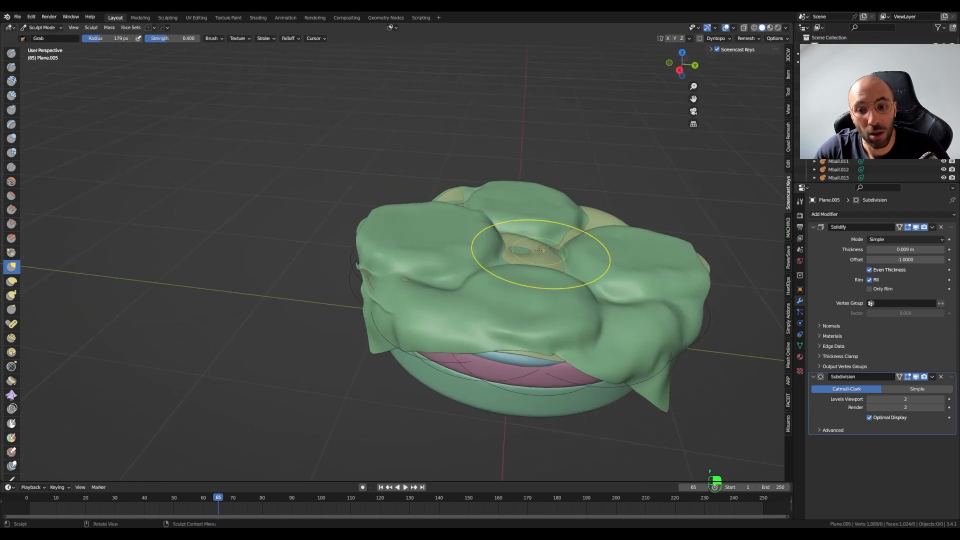
{"action": "left_click_drag", "start_coordinate": [539, 250], "coordinate": [538, 245]}
Reduce the Grab brush radius to 101 px and cover the remaining exposed patch at the centre of the draped layer
{"action": "middle_click_drag", "start_coordinate": [522, 240], "coordinate": [526, 233]}
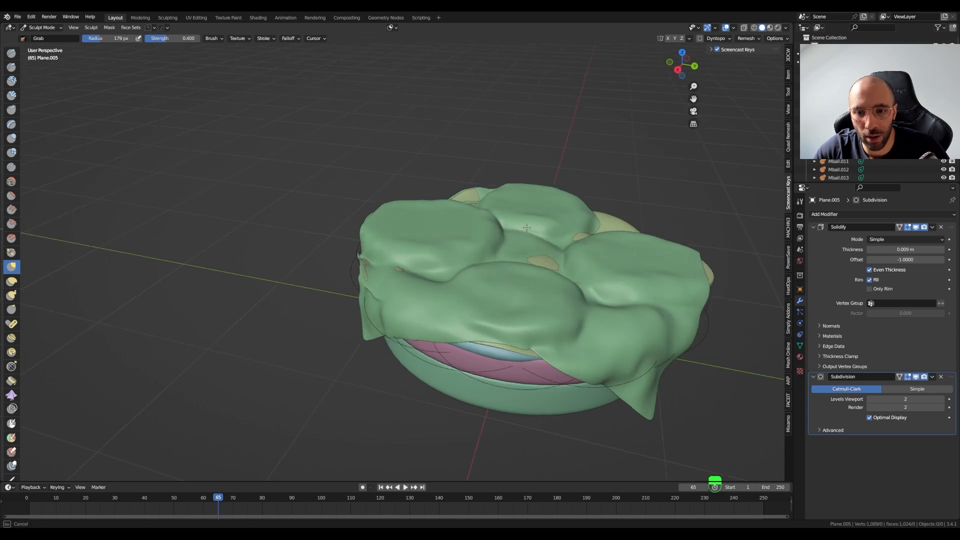
{"action": "key", "text": "f"}
{"action": "left_click", "coordinate": [545, 258]}
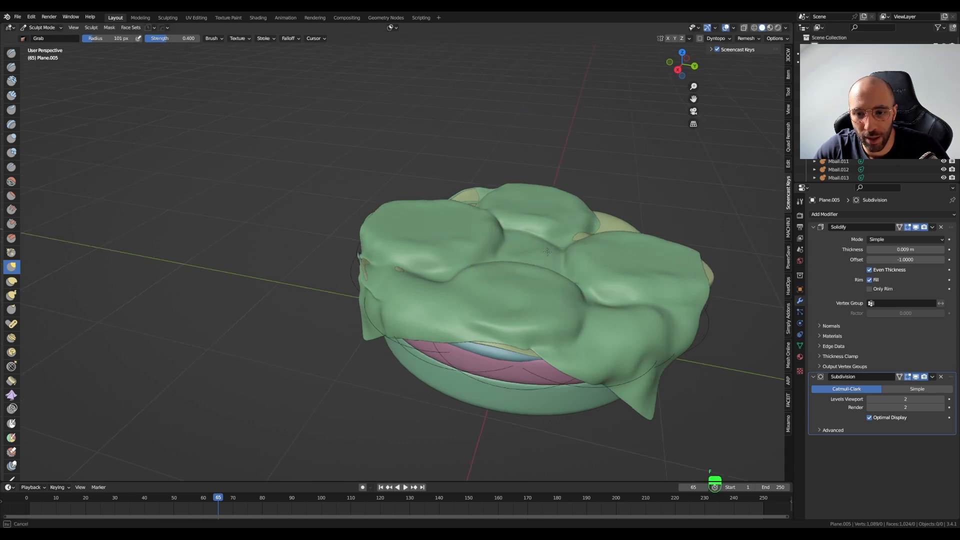
{"action": "left_click_drag", "start_coordinate": [546, 251], "coordinate": [548, 255]}
Set the Grab brush radius to 170 px and pull the draped layer over the exposed patches between discs at the adjacent corner
{"action": "mouse_move", "coordinate": [549, 255]}
{"action": "middle_mouse_down"}
{"action": "mouse_move", "coordinate": [559, 288]}
{"action": "mouse_move", "coordinate": [414, 256]}
{"action": "mouse_move", "coordinate": [401, 225]}
{"action": "middle_mouse_up"}
{"action": "key", "text": "f"}
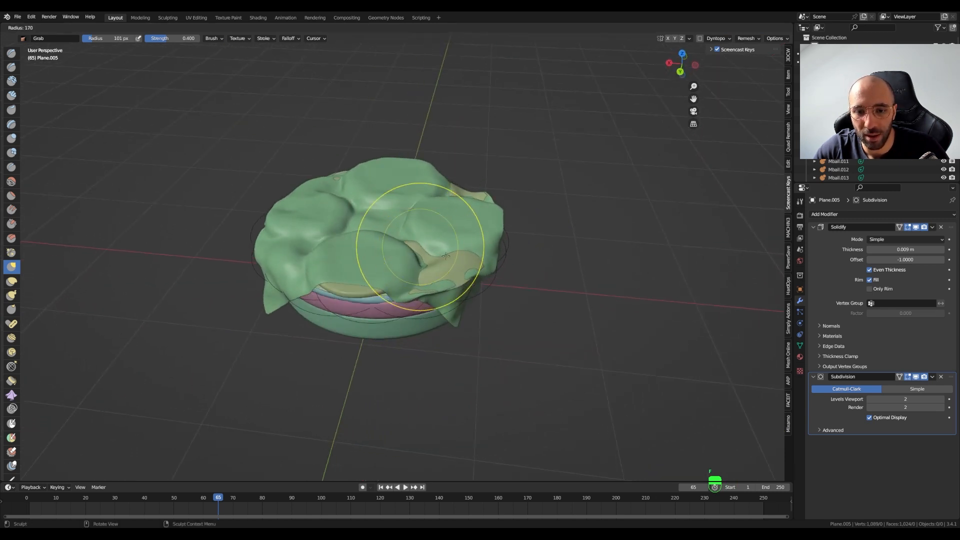
{"action": "left_click", "coordinate": [511, 248]}
{"action": "middle_click_drag", "start_coordinate": [445, 267], "coordinate": [434, 243]}
{"action": "left_click_drag", "start_coordinate": [434, 254], "coordinate": [436, 252]}
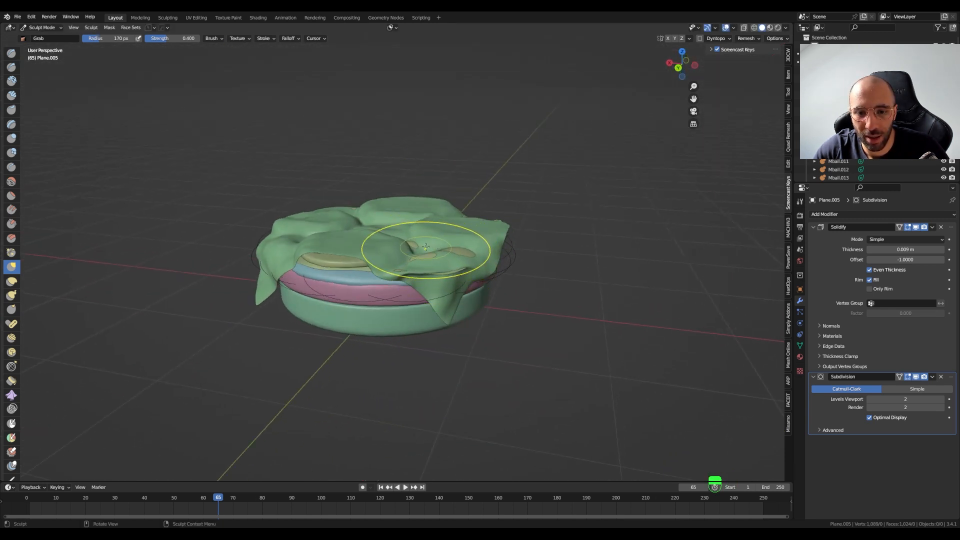
{"action": "middle_click_drag", "start_coordinate": [426, 247], "coordinate": [411, 239]}
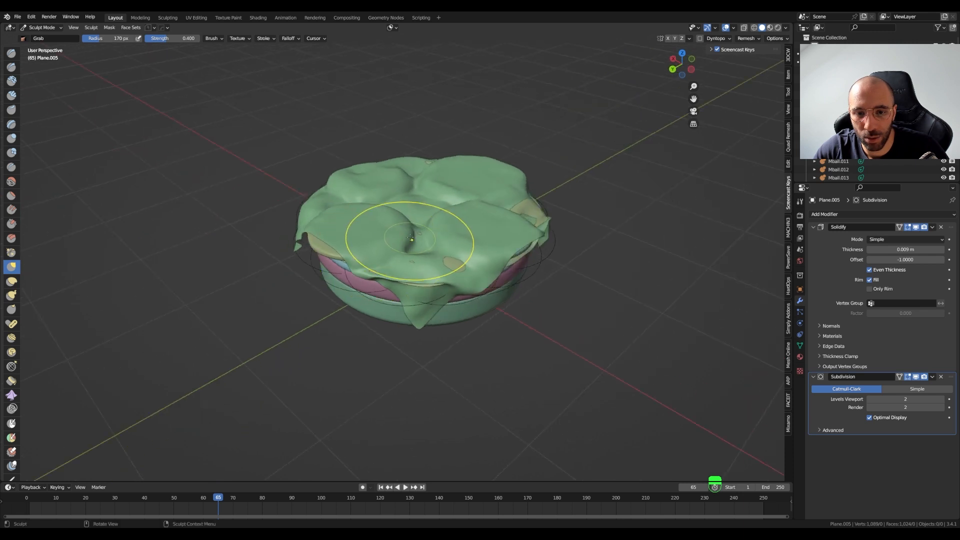
{"action": "scroll", "coordinate": [460, 251], "scroll_direction": "up", "scroll_amount": 2}
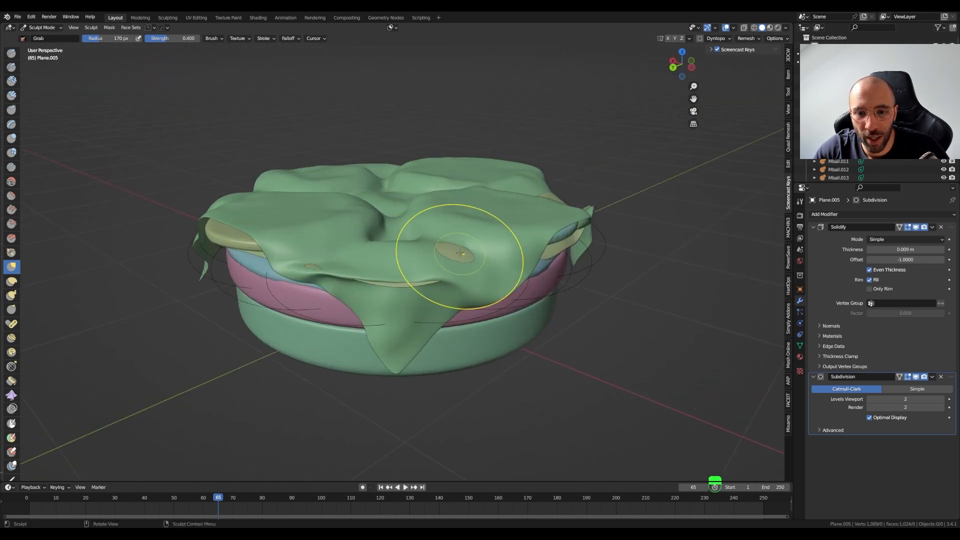
{"action": "scroll", "coordinate": [374, 261], "scroll_direction": "down", "scroll_amount": 2}
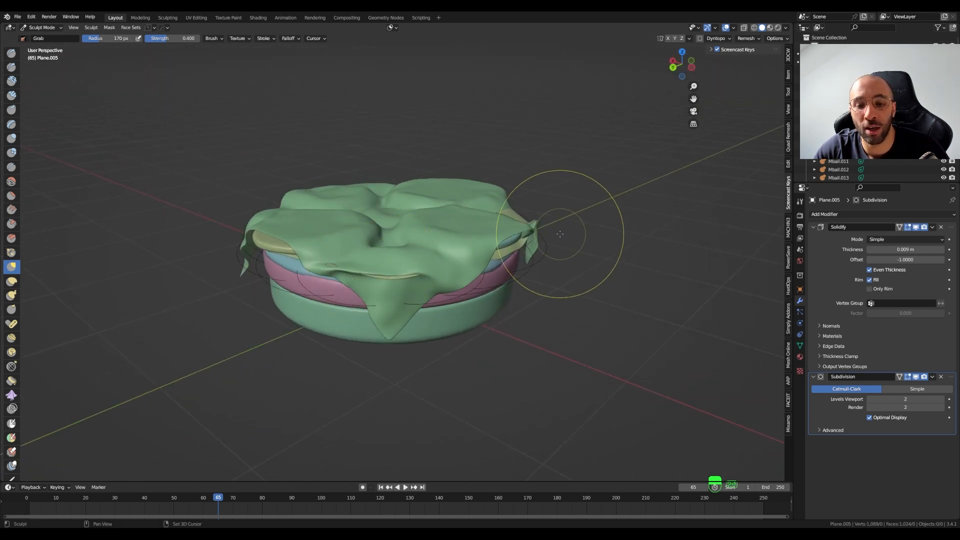
Adjust the Grab brush radius up to 223 px and pull the draped layer over the exposed yellow patch above the hanging corner
{"action": "mouse_move", "coordinate": [559, 234]}
{"action": "middle_mouse_down"}
{"action": "mouse_move", "coordinate": [459, 290]}
{"action": "mouse_move", "coordinate": [381, 245]}
{"action": "mouse_move", "coordinate": [386, 260]}
{"action": "mouse_move", "coordinate": [366, 225]}
{"action": "mouse_move", "coordinate": [375, 260]}
{"action": "middle_mouse_up"}
{"action": "key", "text": "f"}
{"action": "left_click", "coordinate": [479, 281]}
{"action": "scroll", "coordinate": [380, 245], "scroll_direction": "up", "scroll_amount": 1}
{"action": "key", "text": "f"}
{"action": "left_click", "coordinate": [367, 261]}
{"action": "scroll", "coordinate": [375, 260], "scroll_direction": "up", "scroll_amount": 2}
{"action": "key", "text": "f"}
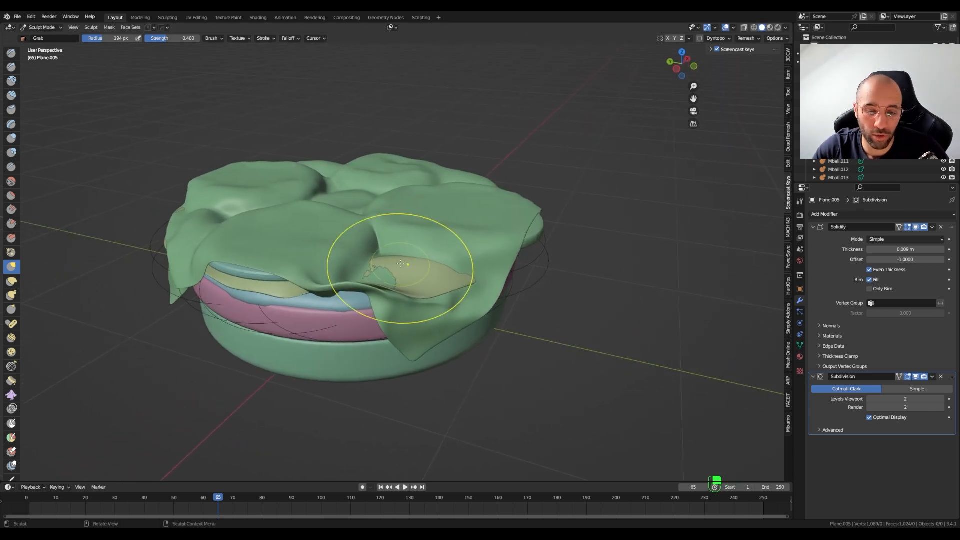
{"action": "left_click", "coordinate": [416, 264]}
{"action": "middle_click_drag", "start_coordinate": [417, 268], "coordinate": [383, 257]}
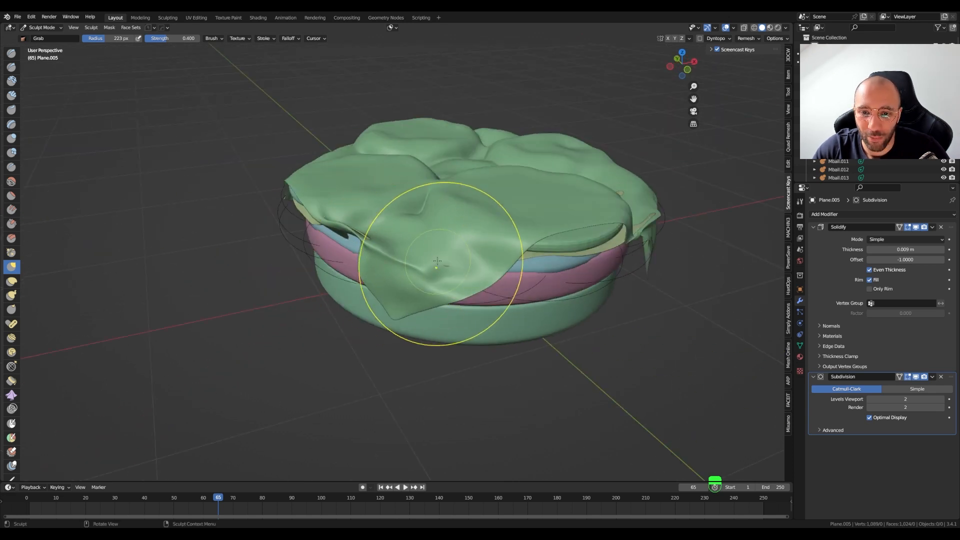
{"action": "left_click_drag", "start_coordinate": [441, 258], "coordinate": [448, 262]}
Set the Grab brush radius to 269 px and reshape the draped layer's side fold to close the small gap
{"action": "mouse_move", "coordinate": [449, 263]}
{"action": "middle_mouse_down"}
{"action": "mouse_move", "coordinate": [395, 246]}
{"action": "mouse_move", "coordinate": [474, 298]}
{"action": "mouse_move", "coordinate": [520, 290]}
{"action": "middle_mouse_up"}
{"action": "scroll", "coordinate": [465, 268], "scroll_direction": "up", "scroll_amount": 3}
{"action": "key", "text": "f"}
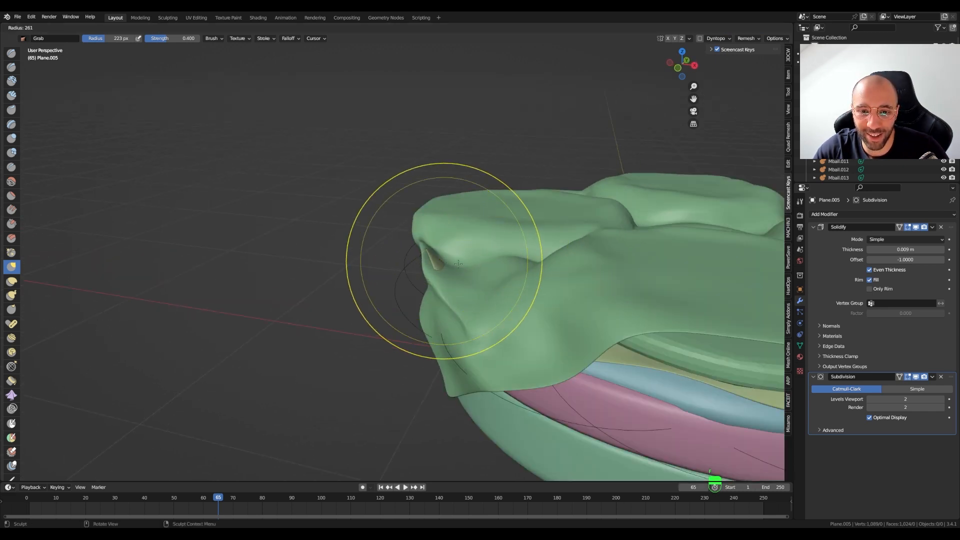
{"action": "left_click", "coordinate": [458, 264]}
{"action": "mouse_move", "coordinate": [456, 265]}
{"action": "middle_mouse_down"}
{"action": "mouse_move", "coordinate": [443, 254]}
{"action": "mouse_move", "coordinate": [475, 315]}
{"action": "middle_mouse_up"}
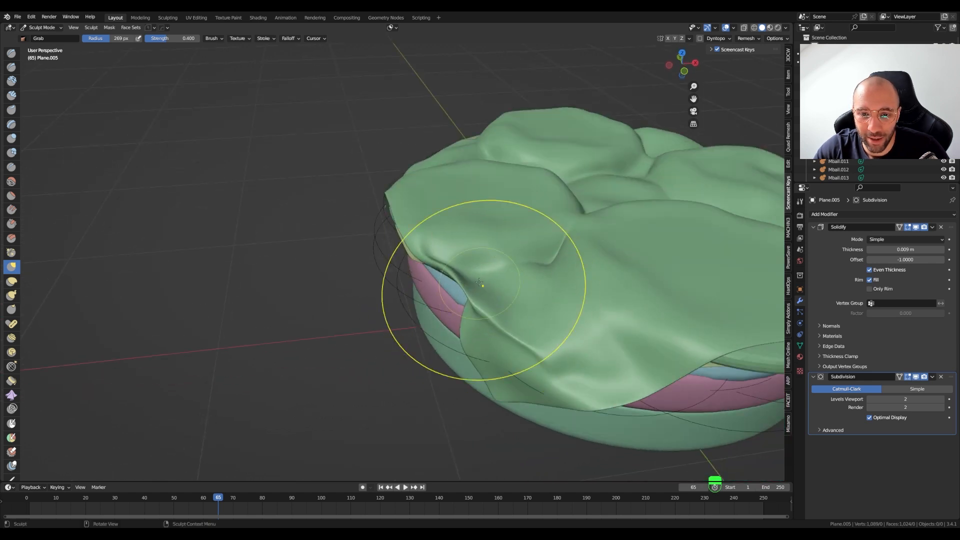
Smooth the draped layer's fold above the hanging corner using the Smooth brush with a 120 px radius
{"action": "scroll", "coordinate": [479, 282], "scroll_direction": "down", "scroll_amount": 4}
{"action": "middle_click_drag", "start_coordinate": [479, 283], "coordinate": [523, 243]}
{"action": "scroll", "coordinate": [530, 273], "scroll_direction": "up", "scroll_amount": 4}
{"action": "mouse_move", "coordinate": [549, 277]}
{"action": "middle_mouse_down"}
{"action": "mouse_move", "coordinate": [520, 272]}
{"action": "mouse_move", "coordinate": [464, 332]}
{"action": "mouse_move", "coordinate": [462, 310]}
{"action": "mouse_move", "coordinate": [507, 258]}
{"action": "middle_mouse_up"}
{"action": "scroll", "coordinate": [507, 290], "scroll_direction": "down", "scroll_amount": 4}
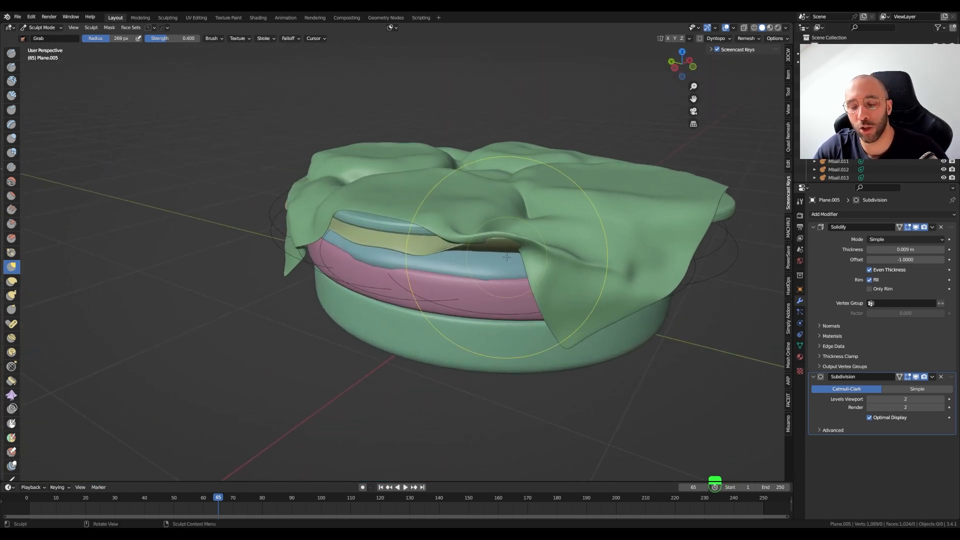
{"action": "mouse_move", "coordinate": [506, 257]}
{"action": "middle_mouse_down"}
{"action": "mouse_move", "coordinate": [514, 299]}
{"action": "mouse_move", "coordinate": [510, 288]}
{"action": "mouse_move", "coordinate": [497, 300]}
{"action": "middle_mouse_up"}
{"action": "scroll", "coordinate": [514, 300], "scroll_direction": "up", "scroll_amount": 2}
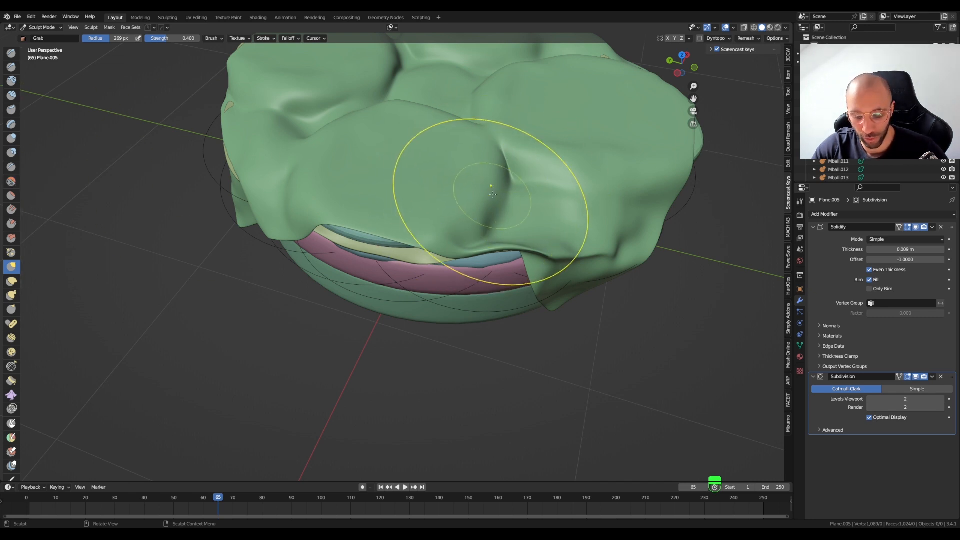
{"action": "key", "text": "shift+s"}
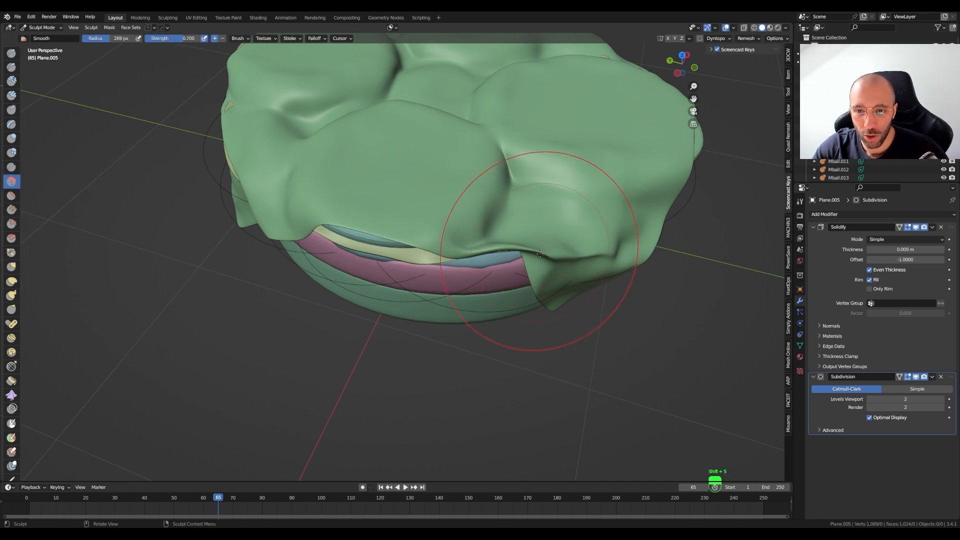
{"action": "key", "text": "f"}
{"action": "left_click", "coordinate": [502, 251]}
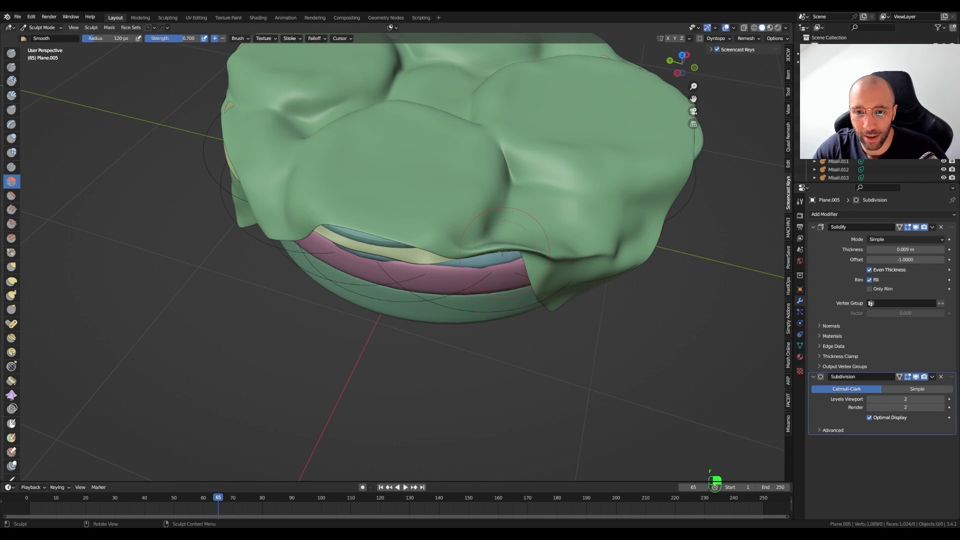
{"action": "left_click_drag", "start_coordinate": [497, 249], "coordinate": [535, 252]}
{"action": "middle_click_drag", "start_coordinate": [537, 262], "coordinate": [519, 252]}
{"action": "left_click_drag", "start_coordinate": [520, 255], "coordinate": [563, 263]}
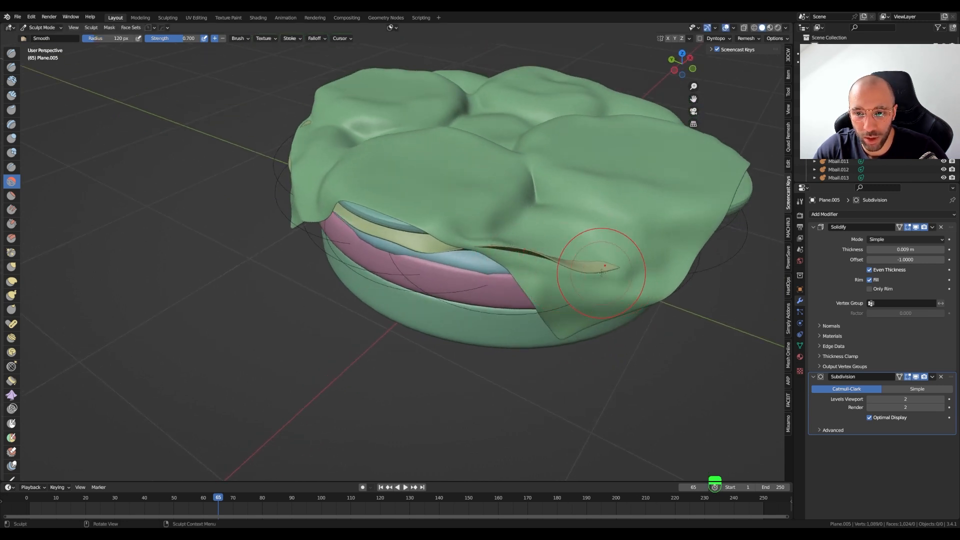
{"action": "middle_click_drag", "start_coordinate": [599, 257], "coordinate": [513, 260]}
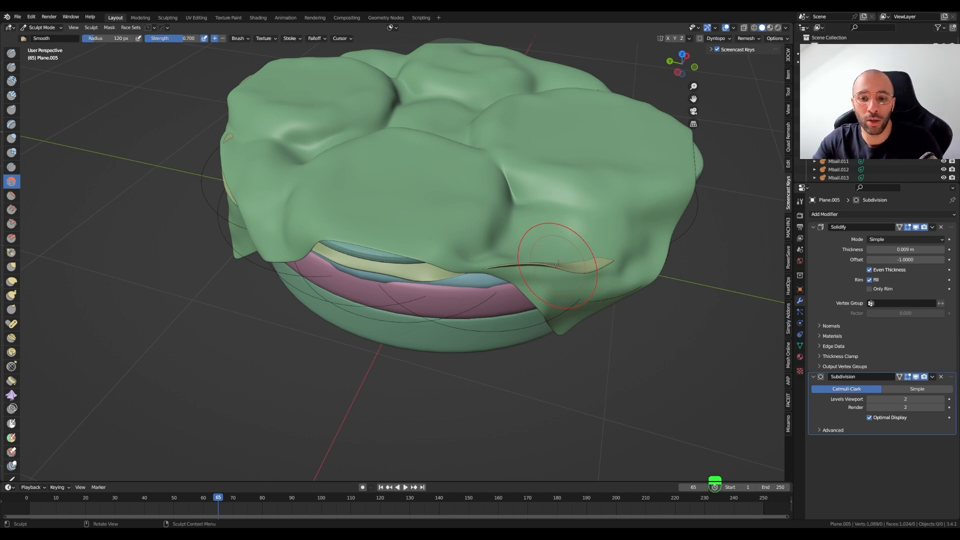
{"action": "mouse_move", "coordinate": [567, 259]}
{"action": "middle_mouse_down"}
{"action": "mouse_move", "coordinate": [555, 236]}
{"action": "mouse_move", "coordinate": [543, 261]}
{"action": "mouse_move", "coordinate": [560, 258]}
{"action": "middle_mouse_up"}
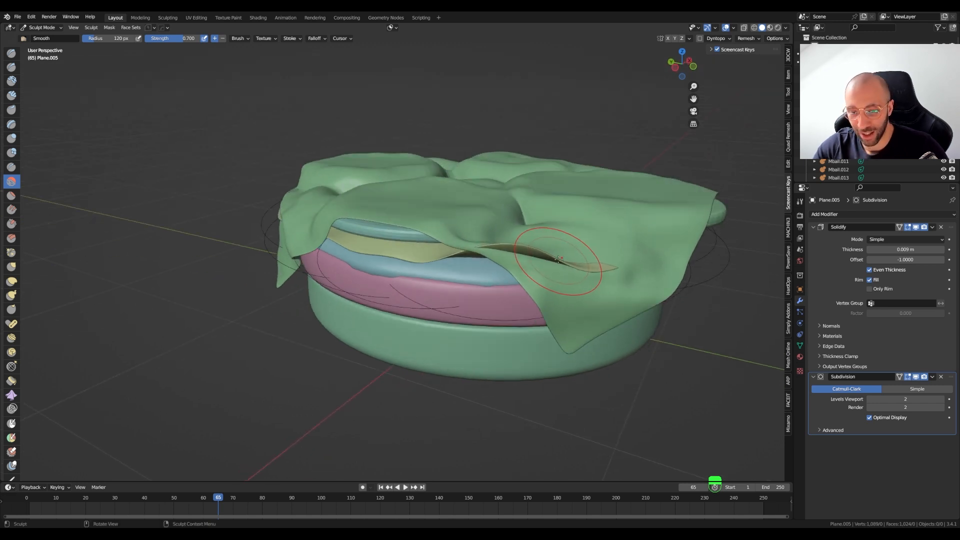
Switch back to the Grab brush and set its radius to 207 px
{"action": "key", "text": "g"}
{"action": "key", "text": "f"}
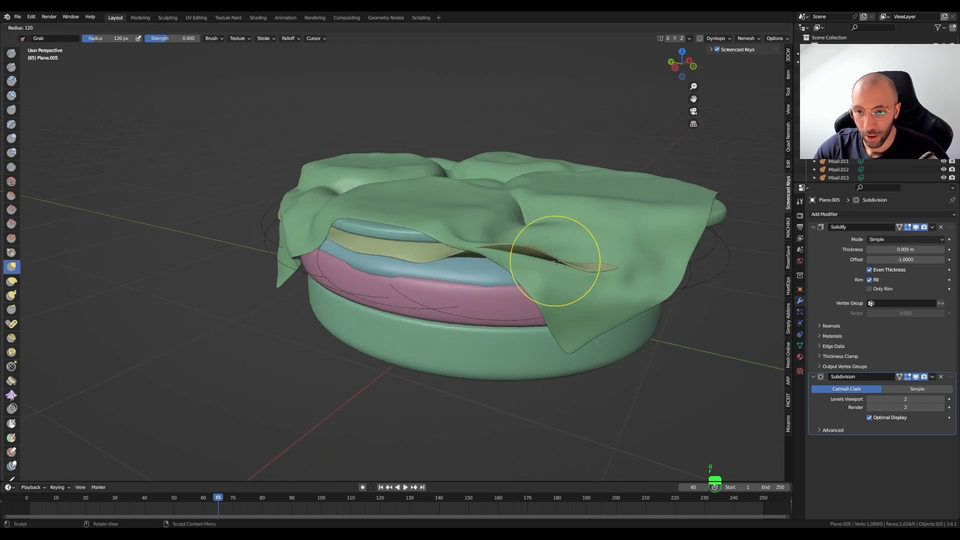
{"action": "left_click", "coordinate": [633, 264]}
Inspect the draped layer from low and raised angles around its hanging corners for gaps and exposed patches
{"action": "middle_click_drag", "start_coordinate": [588, 267], "coordinate": [525, 260]}
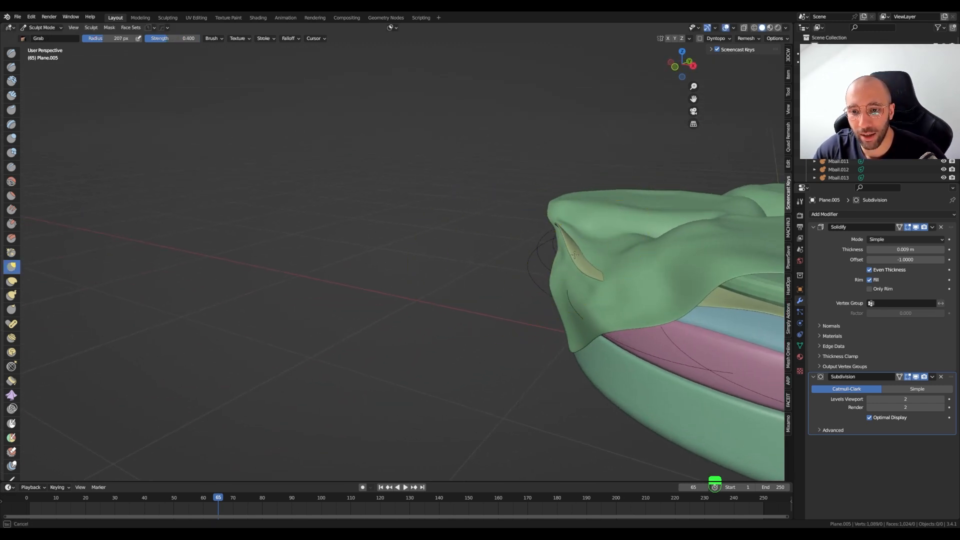
{"action": "middle_click_drag", "start_coordinate": [588, 255], "coordinate": [585, 261]}
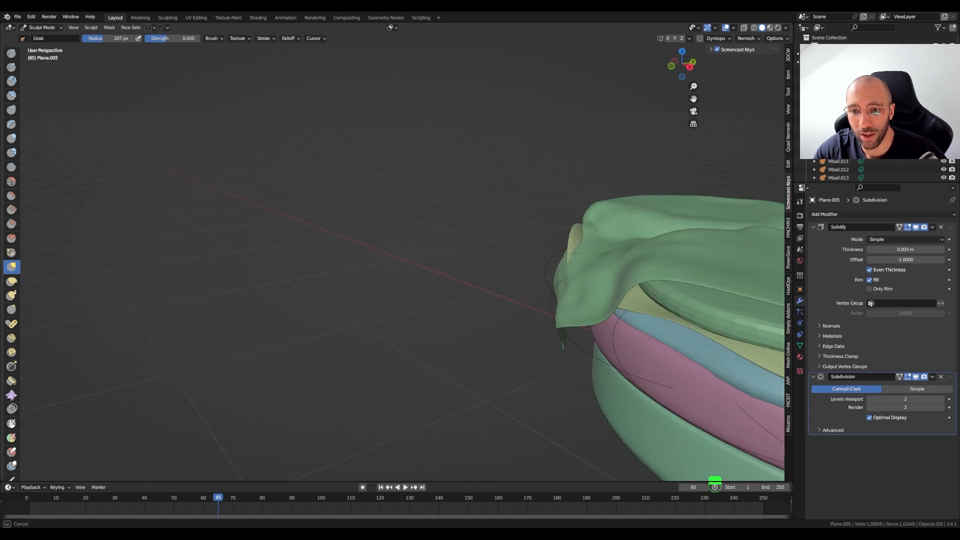
{"action": "mouse_move", "coordinate": [570, 226]}
{"action": "middle_mouse_down"}
{"action": "mouse_move", "coordinate": [695, 236]}
{"action": "mouse_move", "coordinate": [651, 267]}
{"action": "mouse_move", "coordinate": [669, 251]}
{"action": "mouse_move", "coordinate": [630, 256]}
{"action": "mouse_move", "coordinate": [588, 245]}
{"action": "mouse_move", "coordinate": [608, 226]}
{"action": "middle_mouse_up"}
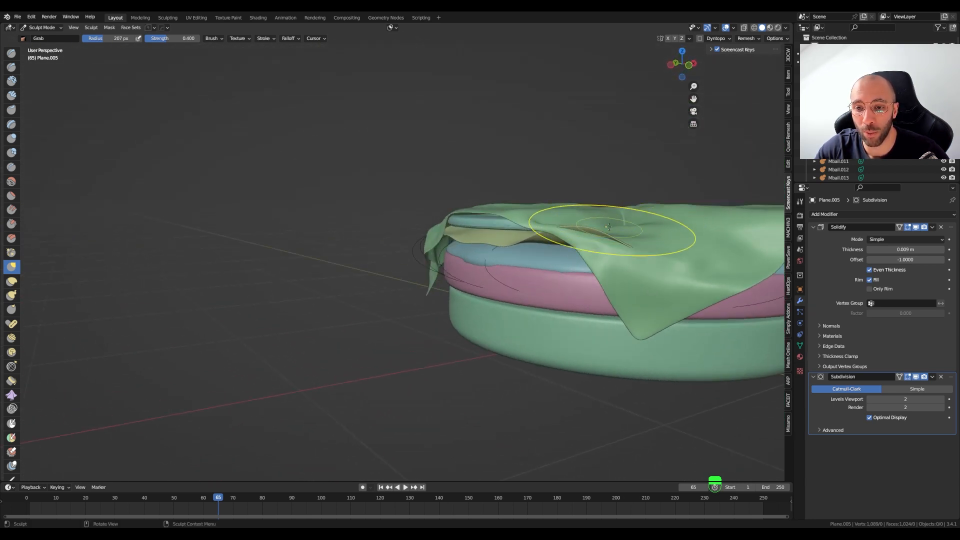
{"action": "middle_click_drag", "start_coordinate": [561, 248], "coordinate": [580, 242], "text": "shift"}
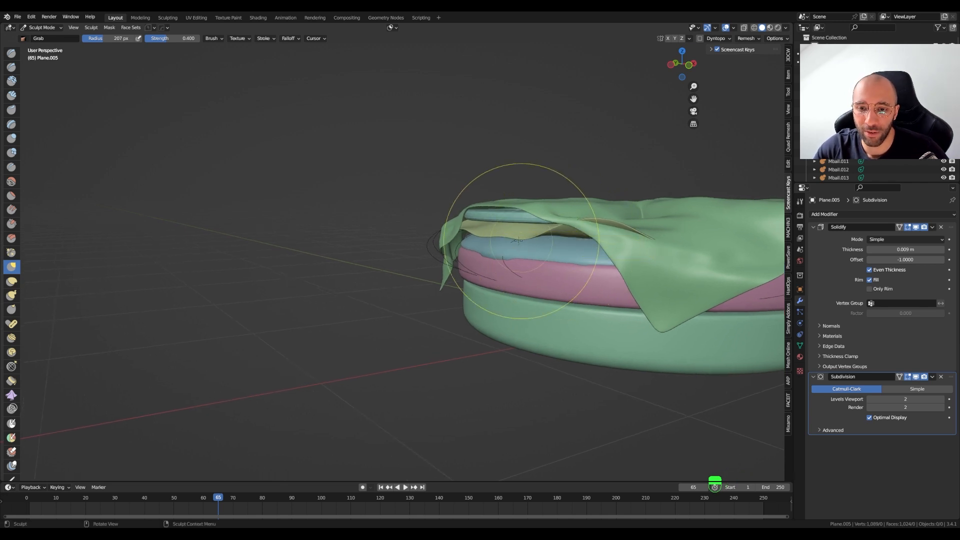
{"action": "mouse_move", "coordinate": [518, 241]}
{"action": "middle_mouse_down", "text": "shift"}
{"action": "mouse_move", "coordinate": [455, 220]}
{"action": "mouse_move", "coordinate": [481, 221]}
{"action": "middle_mouse_up", "text": "shift"}
{"action": "scroll", "coordinate": [592, 246], "scroll_direction": "down", "scroll_amount": 1}
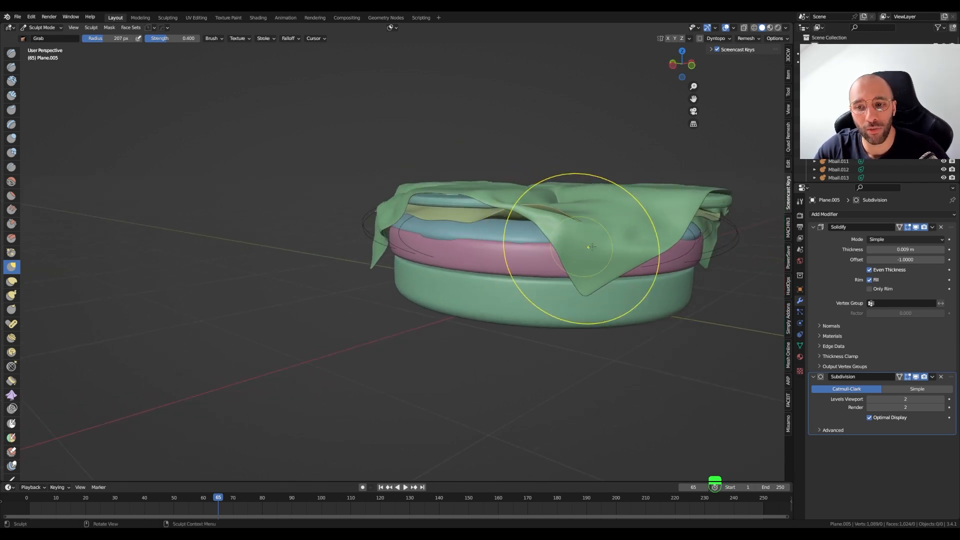
{"action": "middle_click_drag", "start_coordinate": [592, 247], "coordinate": [541, 301]}
{"action": "mouse_move", "coordinate": [527, 269]}
{"action": "middle_mouse_down"}
{"action": "mouse_move", "coordinate": [554, 287]}
{"action": "mouse_move", "coordinate": [526, 317]}
{"action": "middle_mouse_up"}
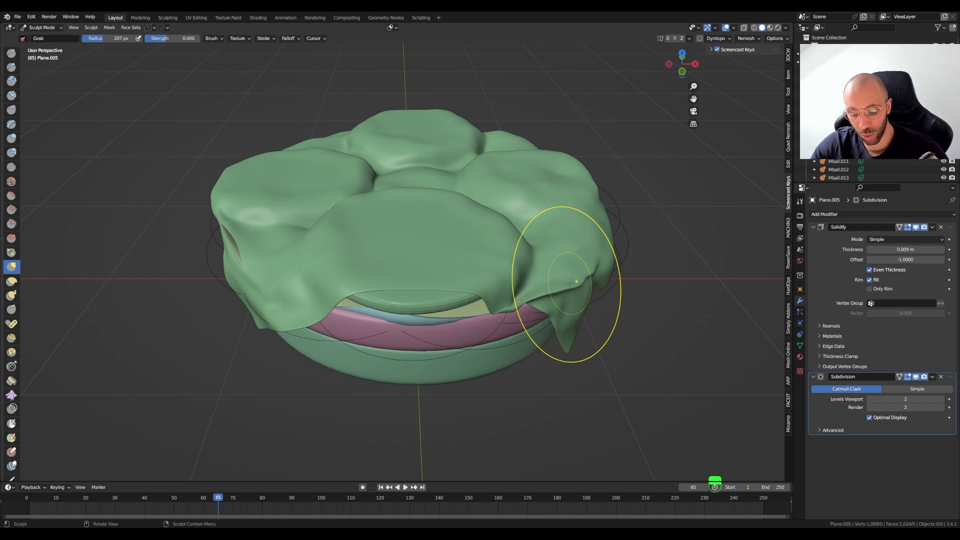
Reshape the pinched fold above the hanging corner by pulling it outward with the Grab brush
{"action": "scroll", "coordinate": [530, 305], "scroll_direction": "up", "scroll_amount": 2}
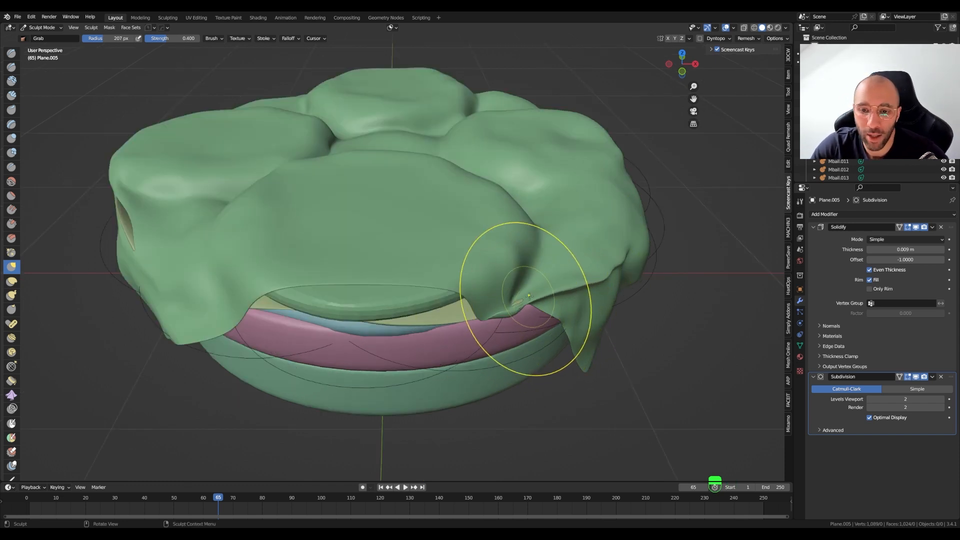
{"action": "left_click_drag", "start_coordinate": [515, 303], "coordinate": [584, 284]}
{"action": "middle_click_drag", "start_coordinate": [584, 284], "coordinate": [625, 291]}
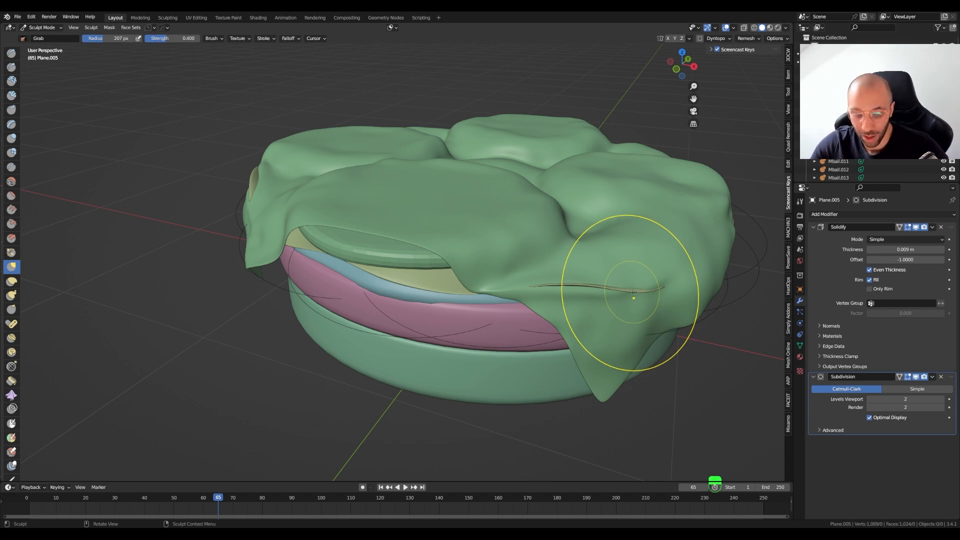
Set the Grab brush radius to 262 px and pull the draped layer over the narrow exposed slit on its side
{"action": "mouse_move", "coordinate": [625, 294]}
{"action": "middle_mouse_down"}
{"action": "mouse_move", "coordinate": [460, 317]}
{"action": "mouse_move", "coordinate": [392, 304]}
{"action": "middle_mouse_up"}
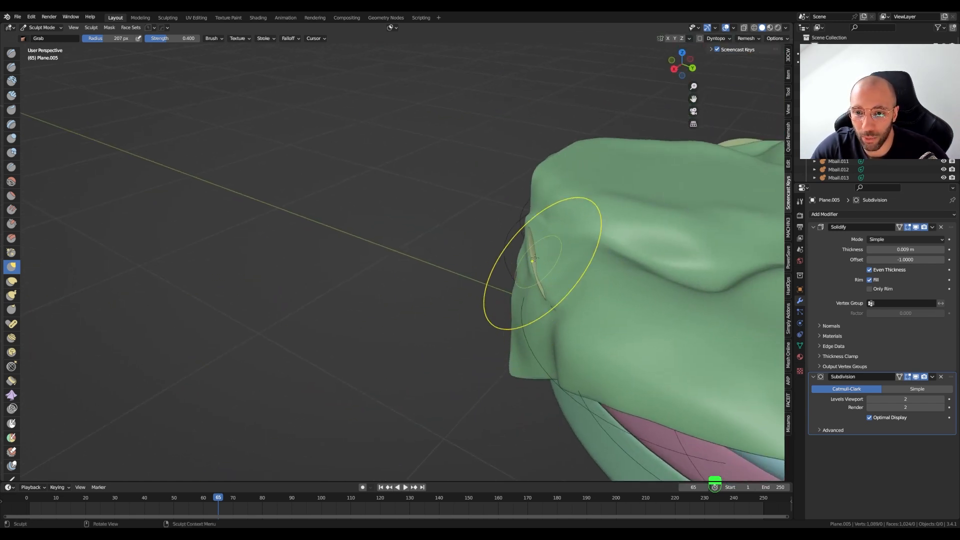
{"action": "key", "text": "f"}
{"action": "left_click", "coordinate": [631, 261]}
{"action": "left_click_drag", "start_coordinate": [546, 269], "coordinate": [521, 230]}
{"action": "scroll", "coordinate": [522, 231], "scroll_direction": "down", "scroll_amount": 4}
{"action": "mouse_move", "coordinate": [525, 232]}
{"action": "middle_mouse_down"}
{"action": "mouse_move", "coordinate": [685, 228]}
{"action": "mouse_move", "coordinate": [673, 248]}
{"action": "mouse_move", "coordinate": [573, 264]}
{"action": "mouse_move", "coordinate": [552, 248]}
{"action": "middle_mouse_up"}
{"action": "scroll", "coordinate": [673, 248], "scroll_direction": "down", "scroll_amount": 3}
{"action": "middle_click_drag", "start_coordinate": [552, 248], "coordinate": [510, 311]}
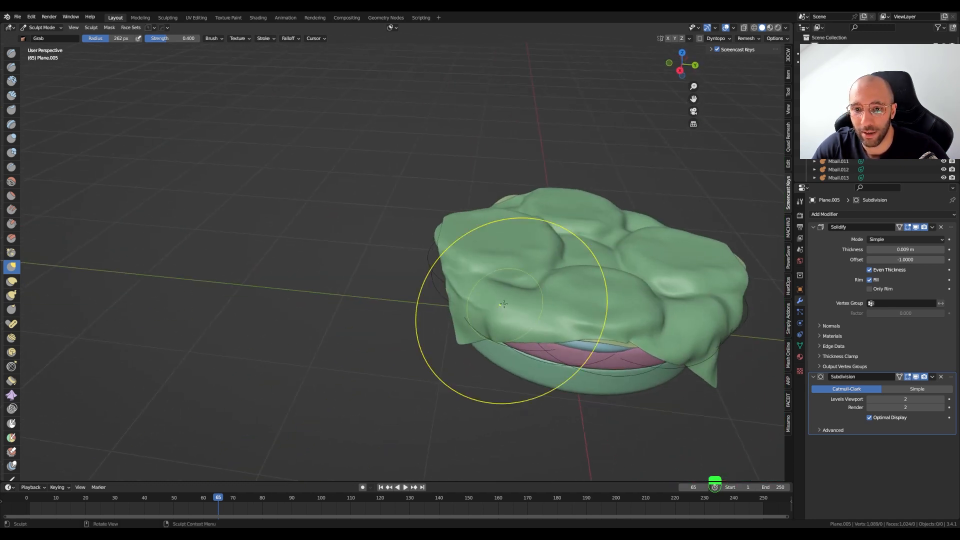
Reduce the Grab brush radius to 135 px and pull the flared tip of the hanging corner in toward the bun
{"action": "middle_click_drag", "start_coordinate": [700, 315], "coordinate": [392, 309]}
{"action": "scroll", "coordinate": [611, 329], "scroll_direction": "down", "scroll_amount": 4}
{"action": "middle_click_drag", "start_coordinate": [499, 307], "coordinate": [477, 323]}
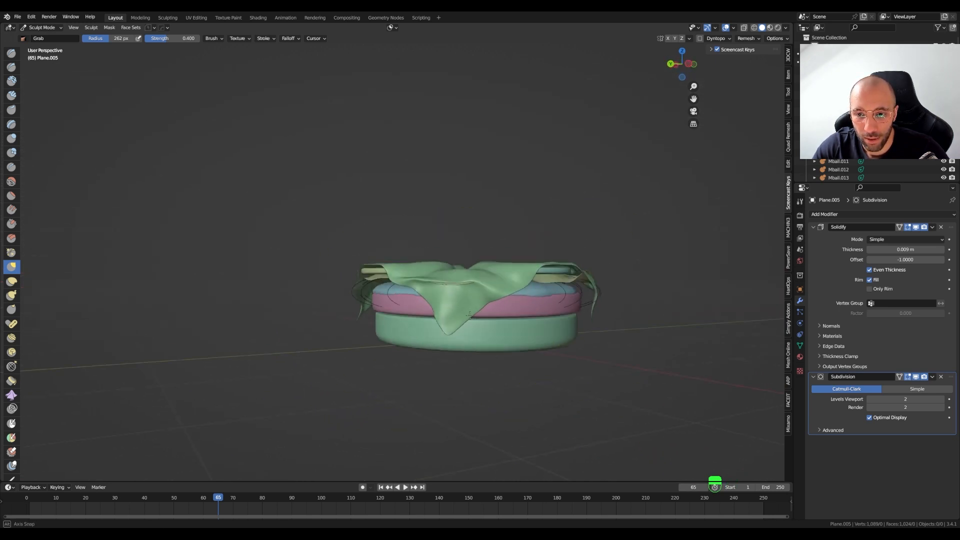
{"action": "scroll", "coordinate": [413, 331], "scroll_direction": "up", "scroll_amount": 5}
{"action": "middle_click_drag", "start_coordinate": [324, 323], "coordinate": [332, 320]}
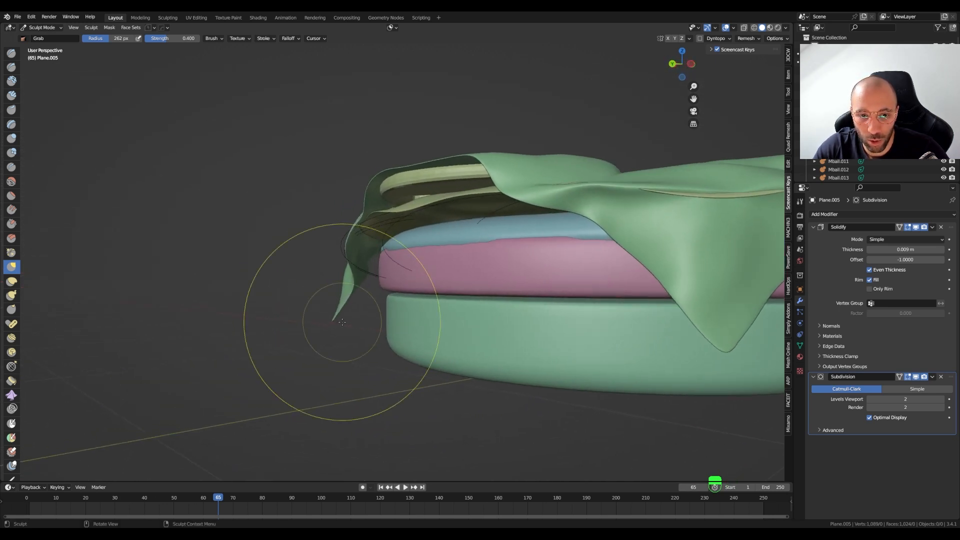
{"action": "key", "text": "f"}
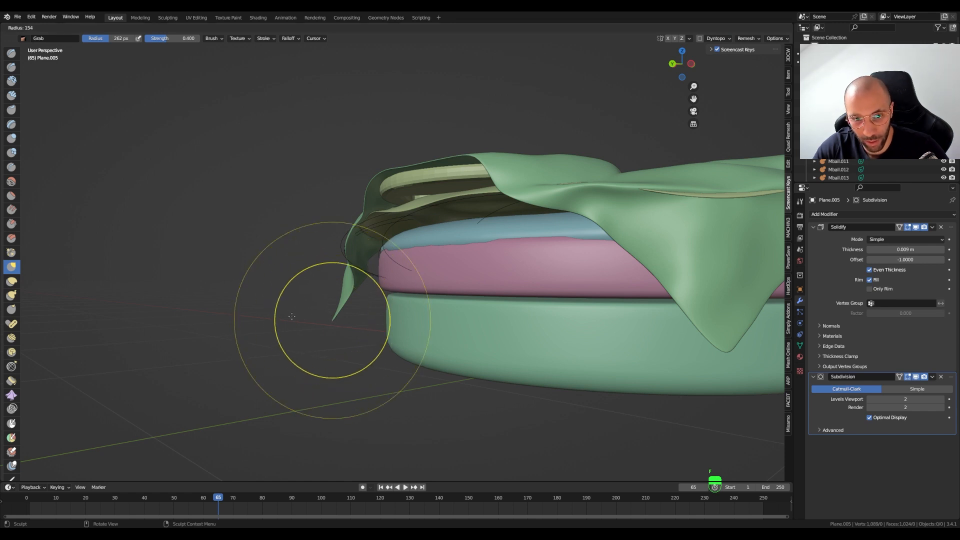
{"action": "left_click", "coordinate": [330, 326]}
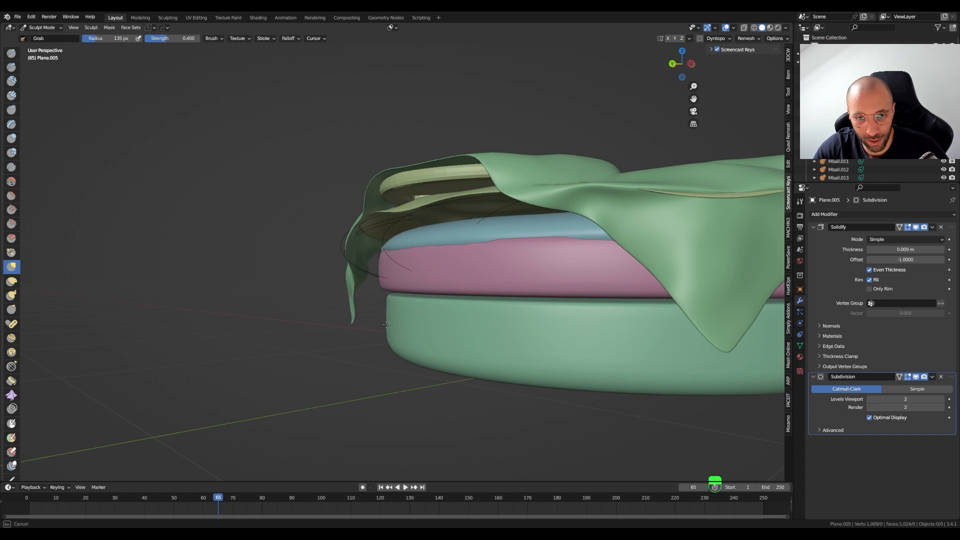
{"action": "middle_click_drag", "start_coordinate": [386, 325], "coordinate": [536, 321]}
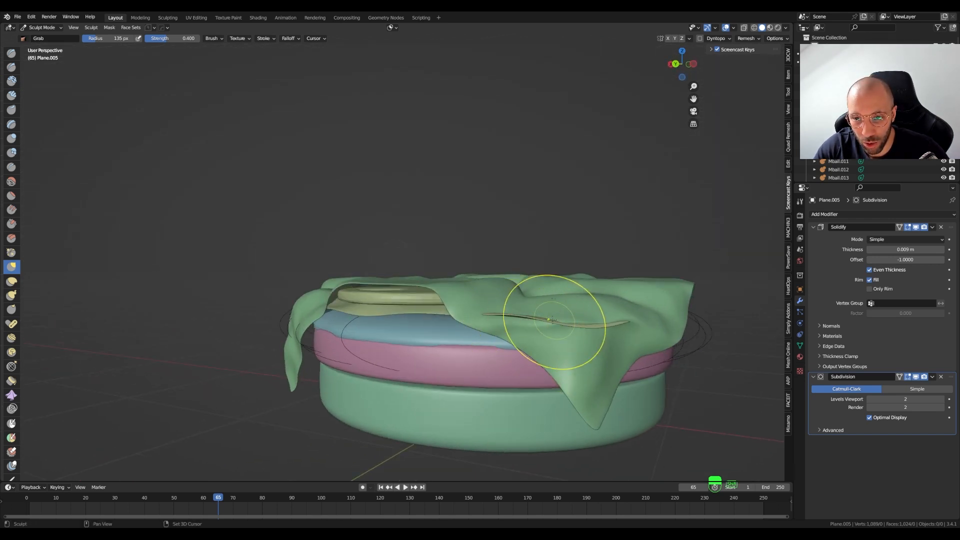
Return to Object Mode and select the yellow layer that pokes through beneath the draped layer
{"action": "middle_click_drag", "start_coordinate": [536, 310], "coordinate": [550, 324]}
{"action": "key", "text": "Tab"}
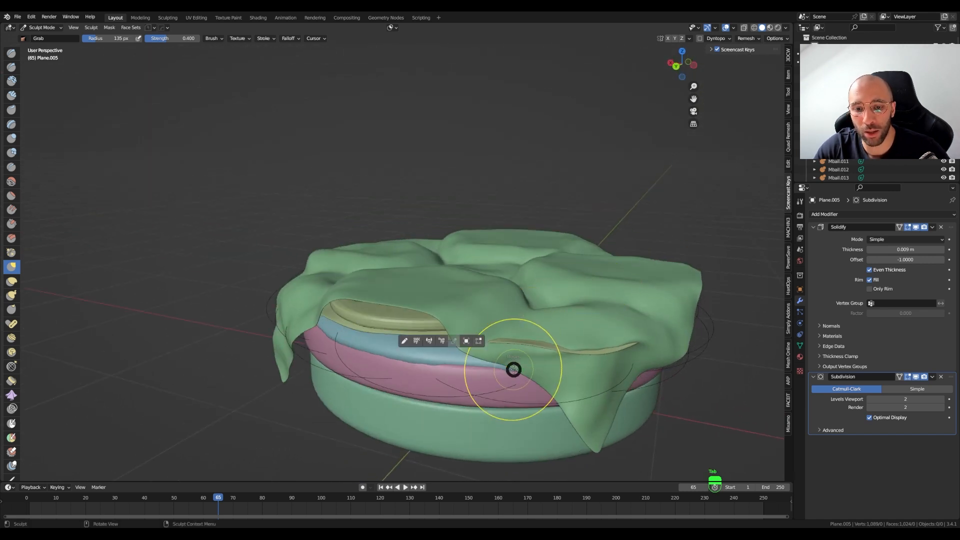
{"action": "left_click", "coordinate": [466, 341]}
{"action": "mouse_move", "coordinate": [467, 343]}
{"action": "middle_mouse_down"}
{"action": "mouse_move", "coordinate": [499, 359]}
{"action": "mouse_move", "coordinate": [607, 372]}
{"action": "mouse_move", "coordinate": [496, 387]}
{"action": "middle_mouse_up"}
{"action": "left_click", "coordinate": [510, 356]}
{"action": "scroll", "coordinate": [520, 385], "scroll_direction": "up", "scroll_amount": 2}
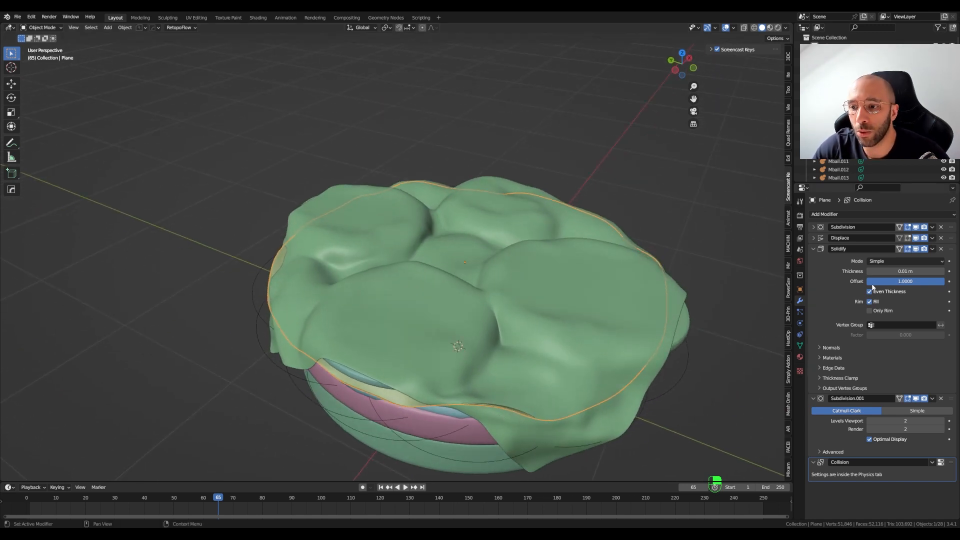
Apply the yellow layer's first Subdivision modifier and its Displace modifier, keeping Solidify and Subdivision.001 live
{"action": "left_click", "coordinate": [813, 250]}
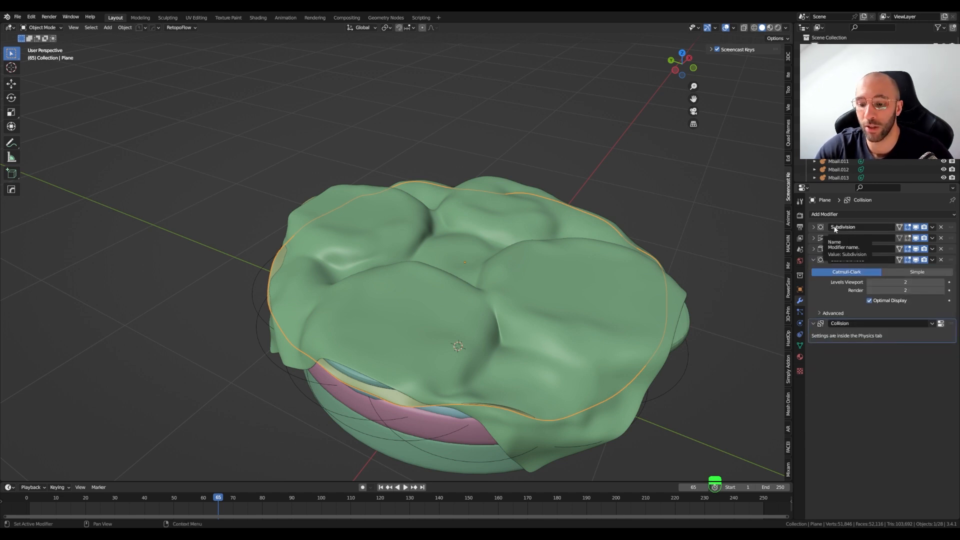
{"action": "key", "text": "ctrl+a"}
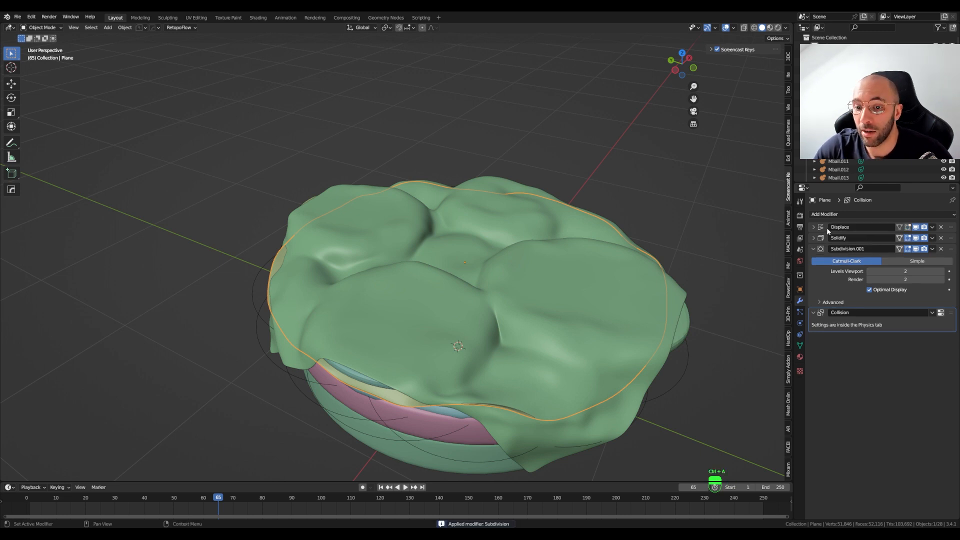
{"action": "key", "text": "ctrl+a"}
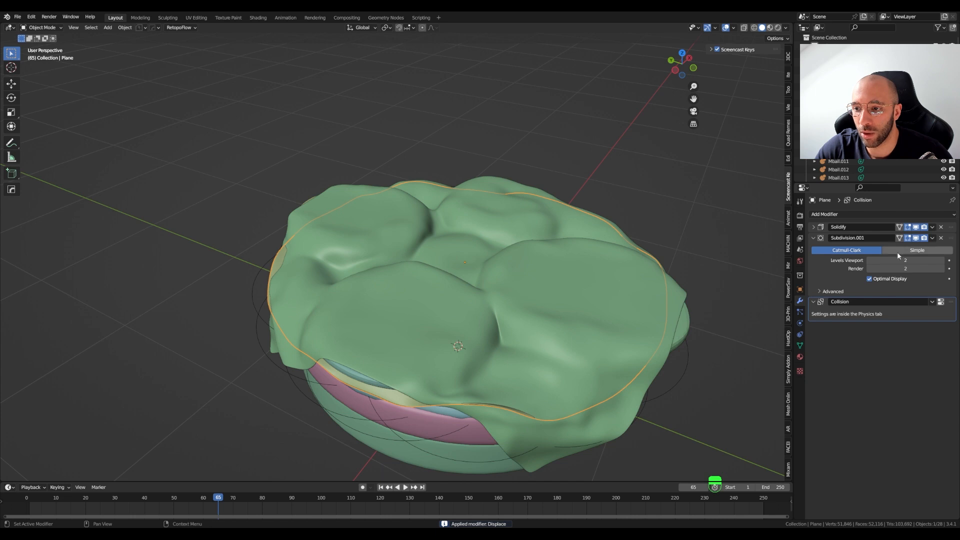
{"action": "left_click", "coordinate": [812, 238]}
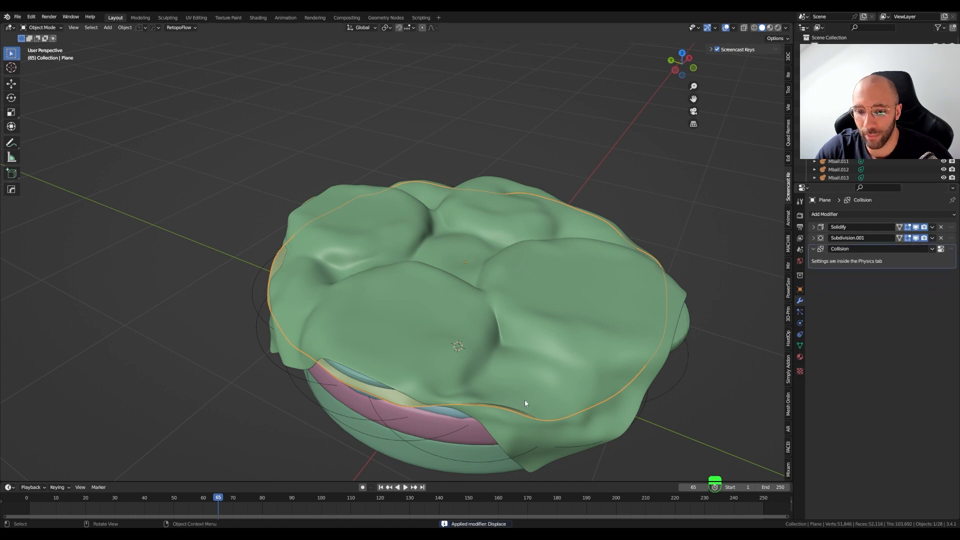
In Sculpt Mode, set the Grab brush radius to 177 px and push the yellow layer down beneath the draped layer's fold
{"action": "middle_click_drag", "start_coordinate": [522, 401], "coordinate": [507, 369]}
{"action": "key", "text": "Tab"}
{"action": "left_click", "coordinate": [445, 336]}
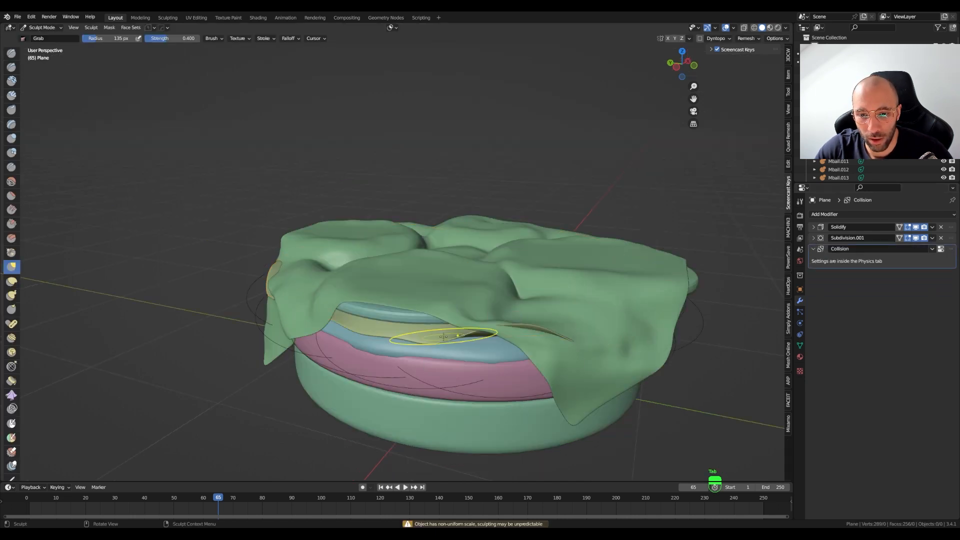
{"action": "key", "text": "f"}
{"action": "left_click", "coordinate": [535, 328]}
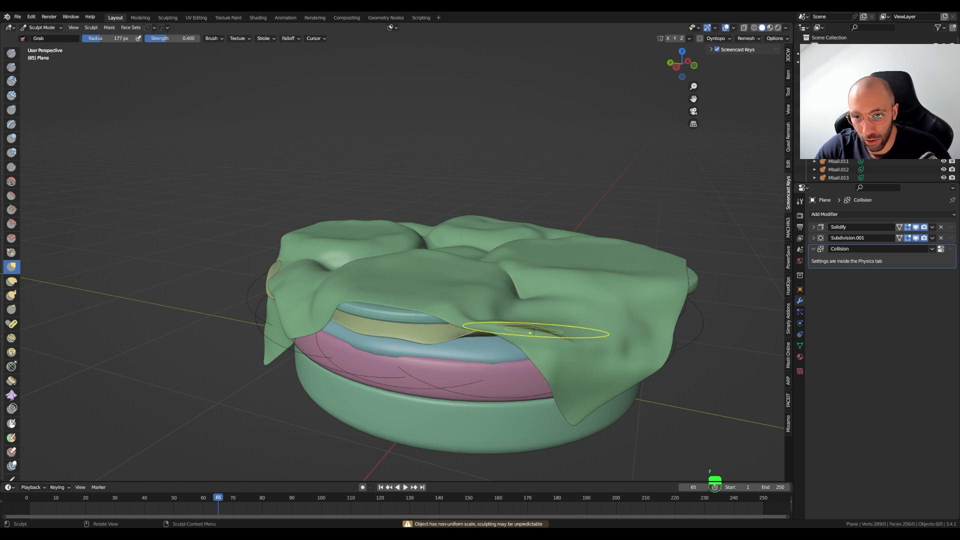
{"action": "middle_click_drag", "start_coordinate": [536, 332], "coordinate": [538, 326]}
{"action": "left_click_drag", "start_coordinate": [531, 308], "coordinate": [529, 316]}
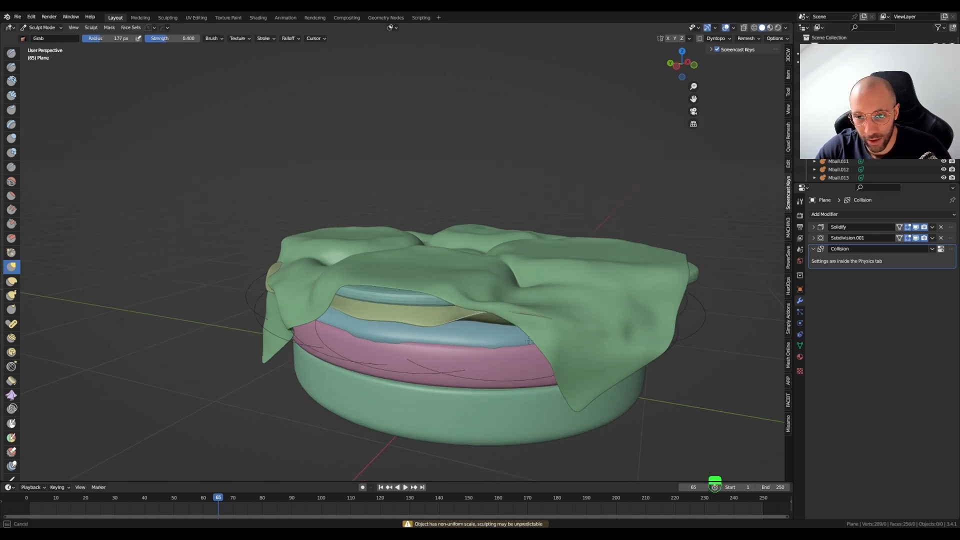
{"action": "left_click_drag", "start_coordinate": [528, 354], "coordinate": [528, 354]}
{"action": "left_click_drag", "start_coordinate": [517, 318], "coordinate": [515, 330]}
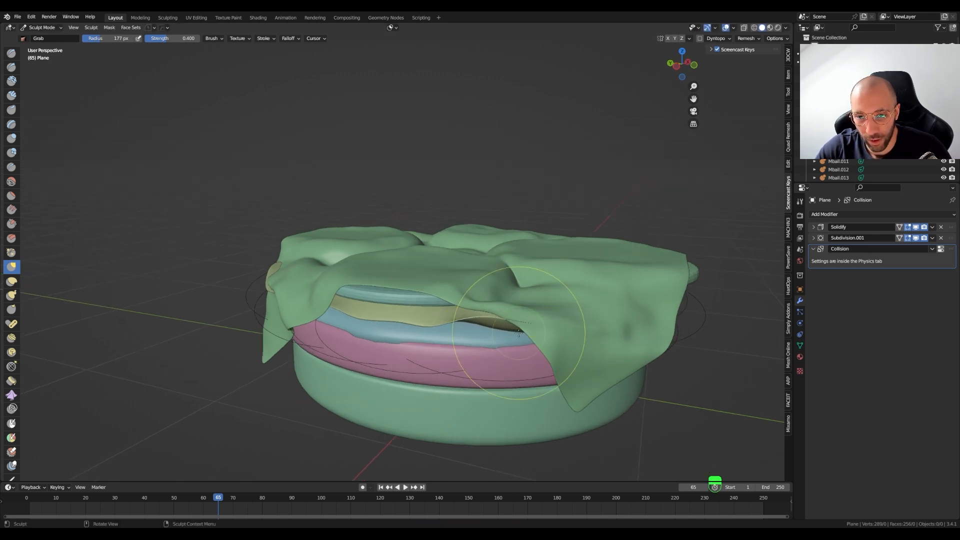
{"action": "middle_click_drag", "start_coordinate": [513, 331], "coordinate": [573, 351]}
{"action": "left_click_drag", "start_coordinate": [520, 321], "coordinate": [507, 324]}
Examine the draped layer and the fillings beneath it from all sides for remaining gaps and intersections
{"action": "scroll", "coordinate": [571, 335], "scroll_direction": "down", "scroll_amount": 2}
{"action": "mouse_move", "coordinate": [342, 361]}
{"action": "middle_mouse_down"}
{"action": "mouse_move", "coordinate": [382, 364]}
{"action": "mouse_move", "coordinate": [399, 345]}
{"action": "middle_mouse_up"}
{"action": "scroll", "coordinate": [382, 365], "scroll_direction": "down", "scroll_amount": 2}
{"action": "middle_click_drag", "start_coordinate": [401, 354], "coordinate": [550, 325]}
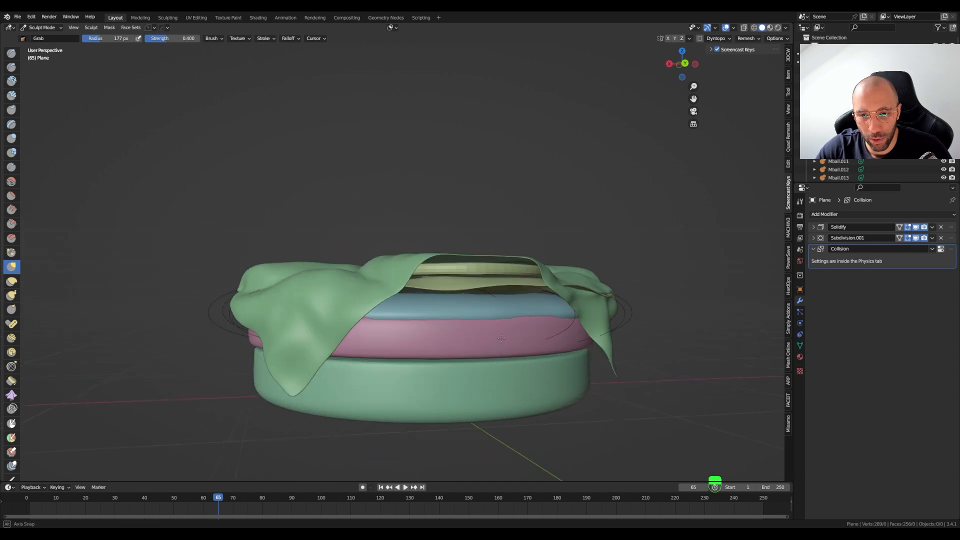
{"action": "middle_click_drag", "start_coordinate": [607, 292], "coordinate": [595, 315]}
{"action": "key", "text": "f"}
{"action": "left_click", "coordinate": [627, 365]}
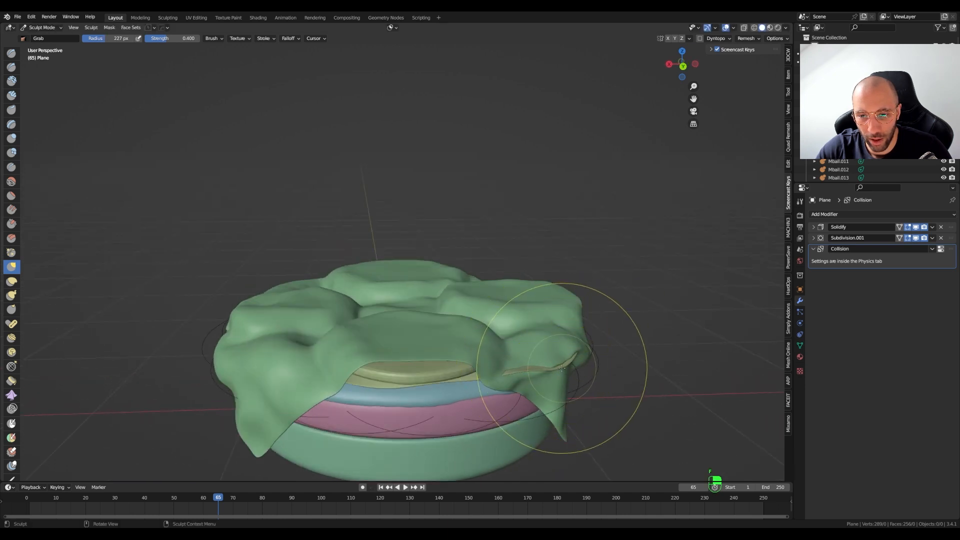
{"action": "mouse_move", "coordinate": [526, 375]}
{"action": "middle_mouse_down"}
{"action": "mouse_move", "coordinate": [555, 395]}
{"action": "mouse_move", "coordinate": [515, 377]}
{"action": "mouse_move", "coordinate": [538, 356]}
{"action": "mouse_move", "coordinate": [505, 356]}
{"action": "mouse_move", "coordinate": [429, 319]}
{"action": "mouse_move", "coordinate": [440, 300]}
{"action": "mouse_move", "coordinate": [457, 326]}
{"action": "middle_mouse_up"}
{"action": "scroll", "coordinate": [458, 326], "scroll_direction": "down", "scroll_amount": 6}
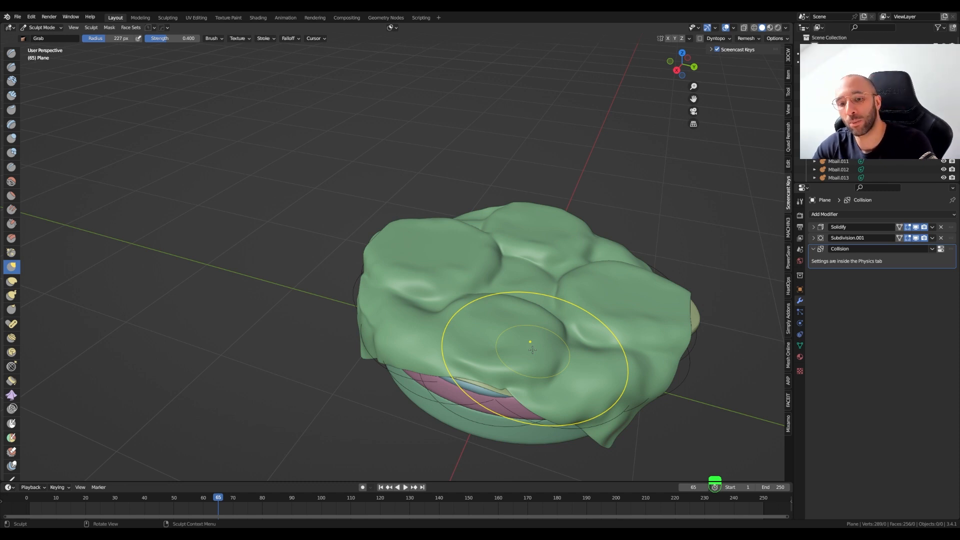
{"action": "middle_click_drag", "start_coordinate": [531, 351], "coordinate": [524, 342]}
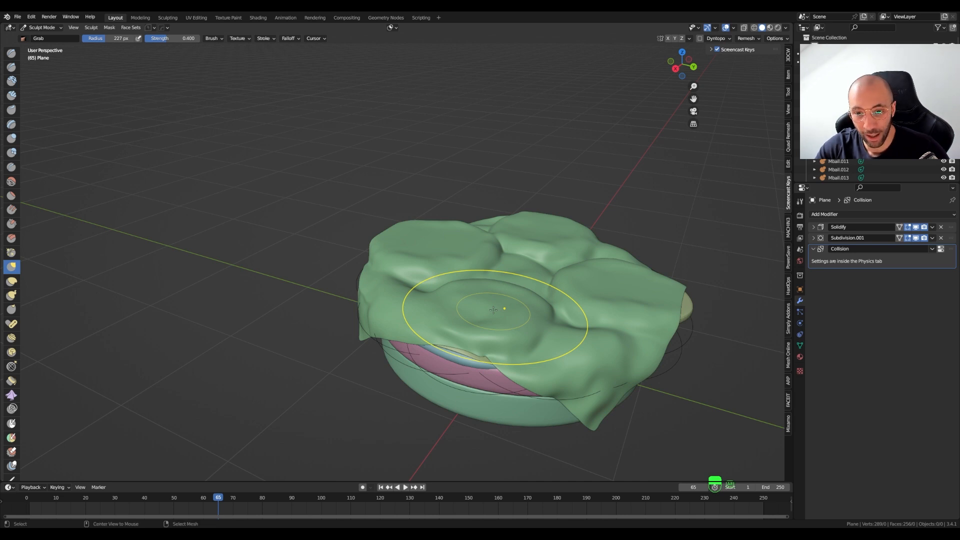
Switch sculpting to the draped top layer, set the Grab brush radius to 141 px and smooth the fold above its hanging corner
{"action": "key", "text": "alt+q"}
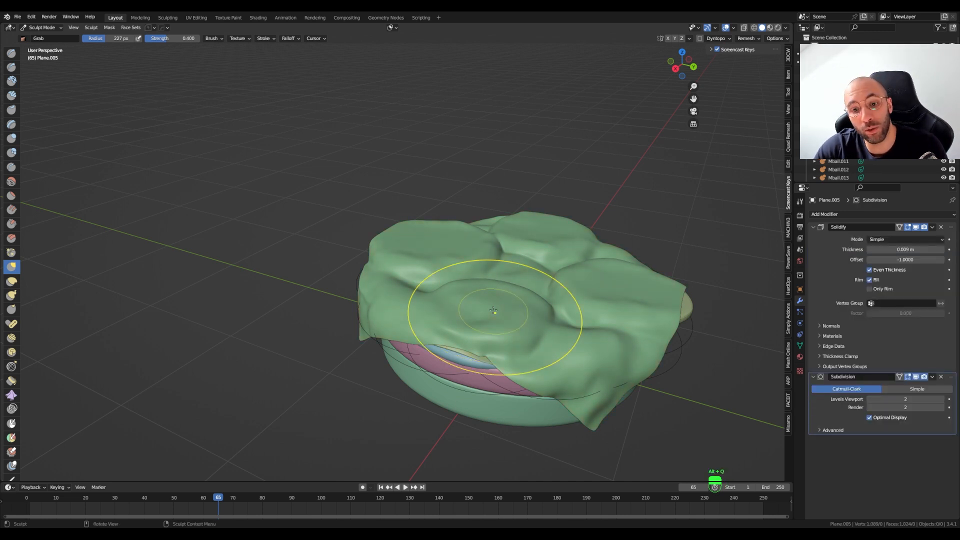
{"action": "scroll", "coordinate": [484, 323], "scroll_direction": "up", "scroll_amount": 2}
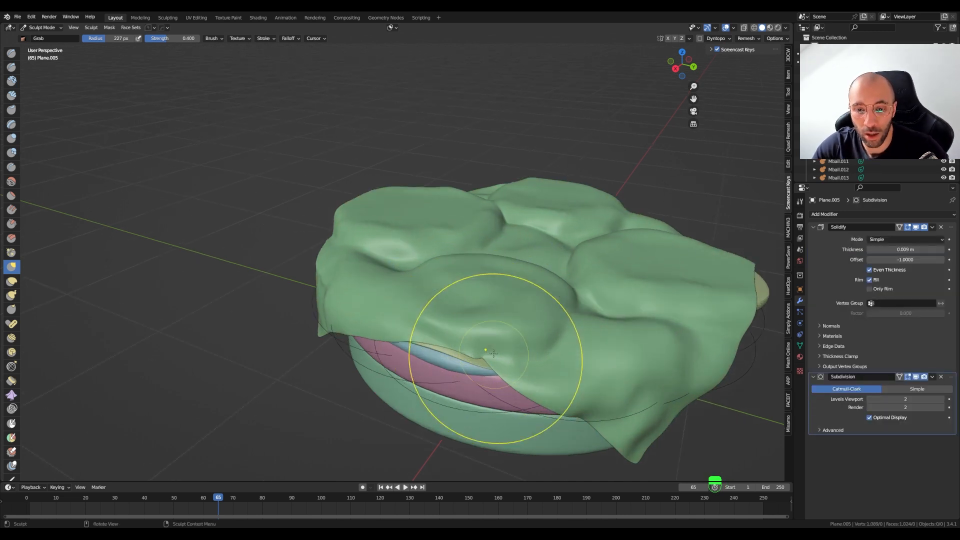
{"action": "key", "text": "f"}
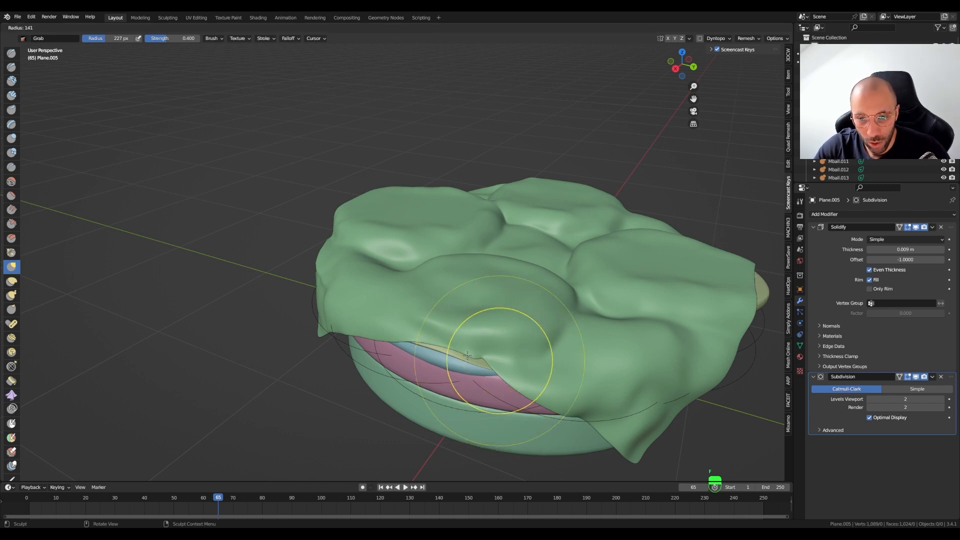
{"action": "left_click", "coordinate": [469, 358]}
{"action": "mouse_move", "coordinate": [472, 360]}
{"action": "middle_mouse_down"}
{"action": "mouse_move", "coordinate": [408, 358]}
{"action": "mouse_move", "coordinate": [543, 350]}
{"action": "middle_mouse_up"}
{"action": "scroll", "coordinate": [475, 354], "scroll_direction": "down", "scroll_amount": 3}
{"action": "scroll", "coordinate": [520, 349], "scroll_direction": "up", "scroll_amount": 4}
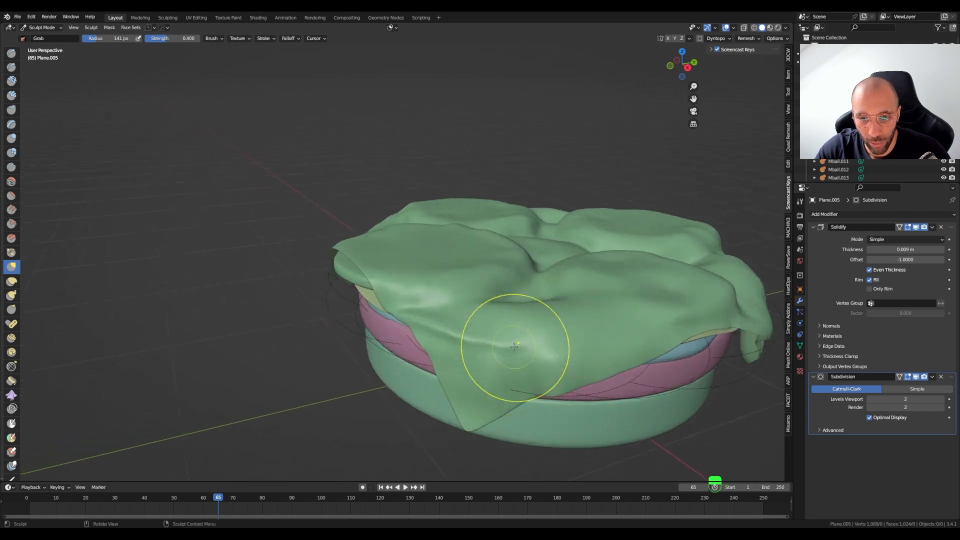
{"action": "left_click_drag", "start_coordinate": [427, 327], "coordinate": [437, 331], "text": "shift"}
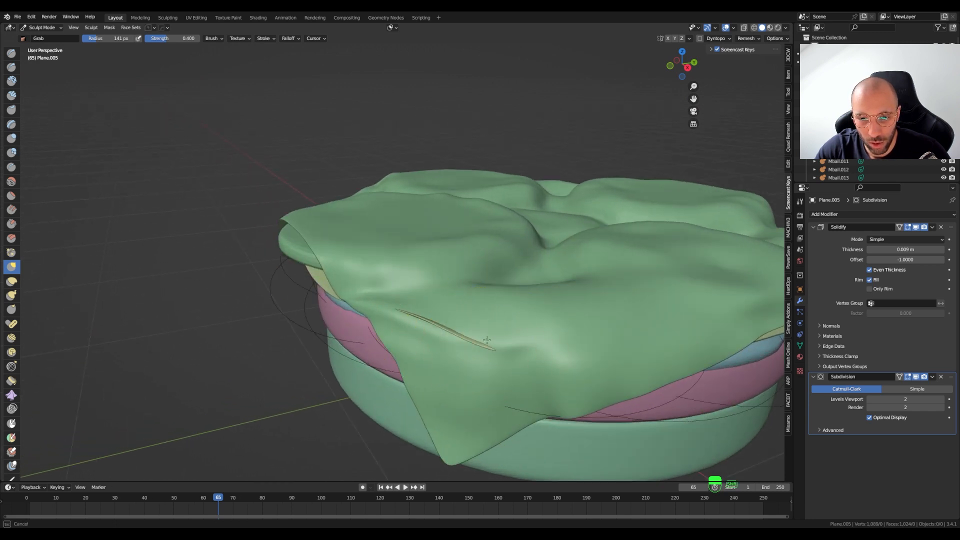
{"action": "middle_click_drag", "start_coordinate": [508, 347], "coordinate": [487, 329]}
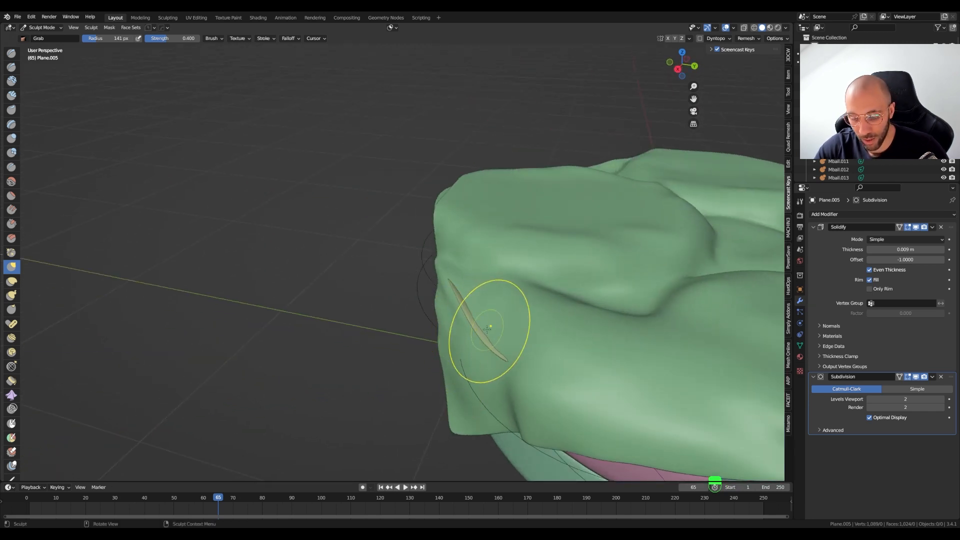
Enlarge the Grab brush radius to 283 px and pull the draped layer over the yellow sliver poking through its side
{"action": "key", "text": "f"}
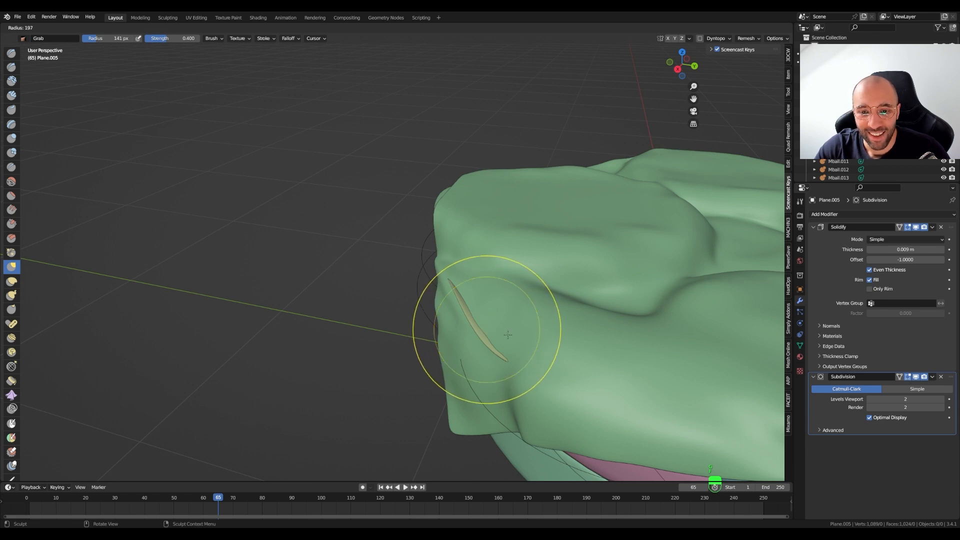
{"action": "left_click", "coordinate": [509, 335]}
{"action": "middle_click_drag", "start_coordinate": [509, 334], "coordinate": [493, 332]}
{"action": "key", "text": "f"}
{"action": "left_click", "coordinate": [500, 320]}
{"action": "left_click_drag", "start_coordinate": [476, 321], "coordinate": [465, 294]}
{"action": "left_click_drag", "start_coordinate": [474, 295], "coordinate": [472, 300]}
Inspect the sculpted burger layers from several sides to check the overall drape
{"action": "scroll", "coordinate": [474, 303], "scroll_direction": "down", "scroll_amount": 4}
{"action": "scroll", "coordinate": [567, 318], "scroll_direction": "down", "scroll_amount": 4}
{"action": "mouse_move", "coordinate": [475, 304]}
{"action": "middle_mouse_down"}
{"action": "mouse_move", "coordinate": [566, 319]}
{"action": "mouse_move", "coordinate": [609, 301]}
{"action": "middle_mouse_up"}
{"action": "middle_click_drag", "start_coordinate": [377, 352], "coordinate": [498, 334], "text": "shift"}
{"action": "middle_click_drag", "start_coordinate": [499, 333], "coordinate": [457, 359]}
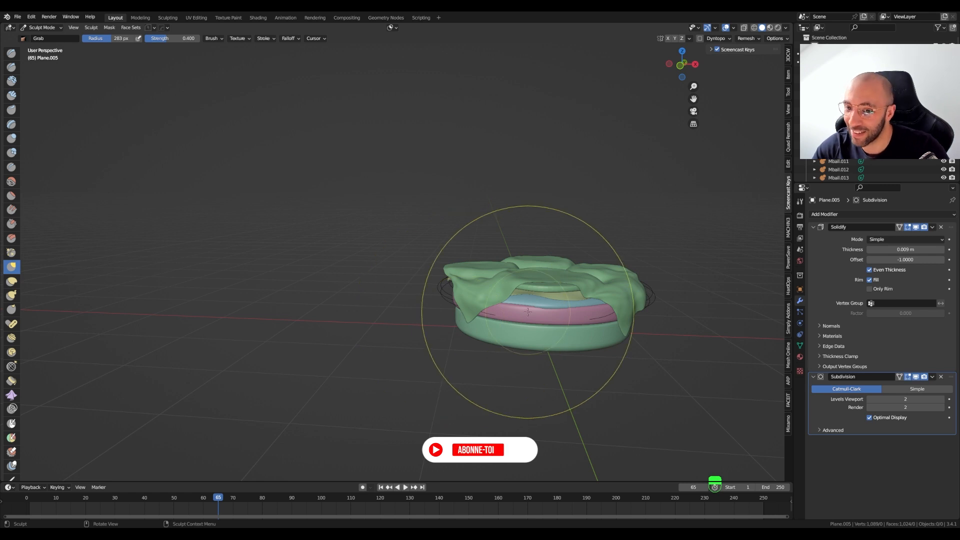
{"action": "scroll", "coordinate": [547, 290], "scroll_direction": "up", "scroll_amount": 4}
{"action": "middle_click_drag", "start_coordinate": [546, 288], "coordinate": [469, 347]}
{"action": "scroll", "coordinate": [553, 300], "scroll_direction": "down", "scroll_amount": 2}
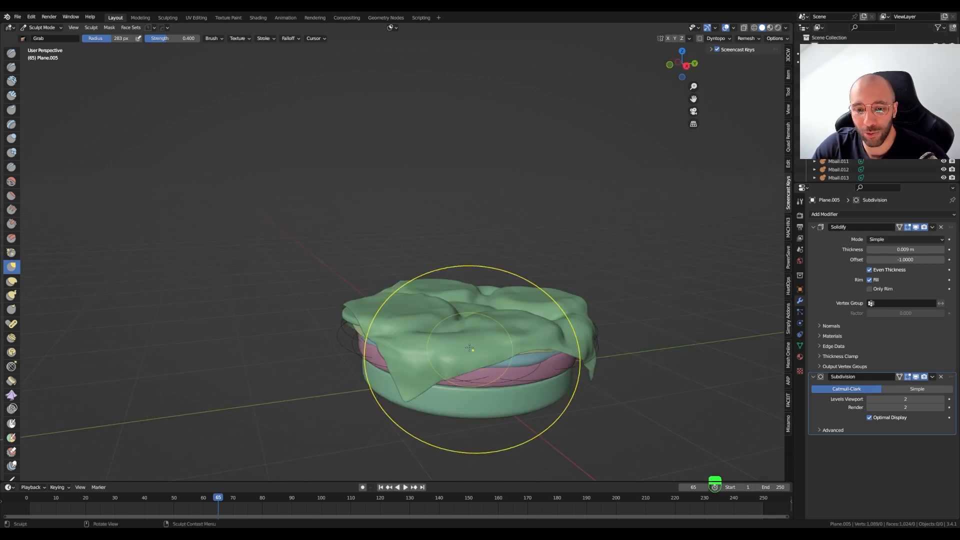
Return to Object Mode and unhide the top bun
{"action": "key", "text": "Tab"}
{"action": "scroll", "coordinate": [477, 290], "scroll_direction": "down", "scroll_amount": 3}
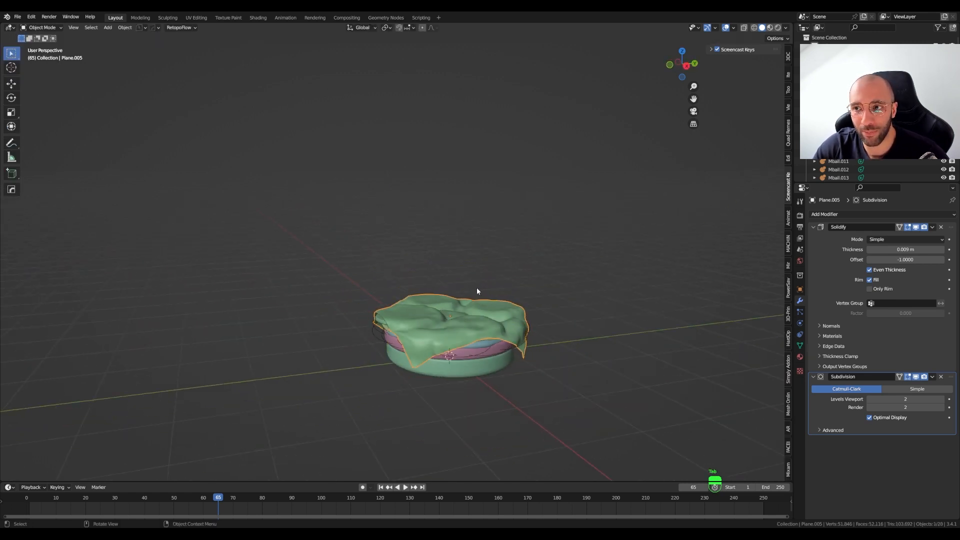
{"action": "left_click", "coordinate": [943, 62]}
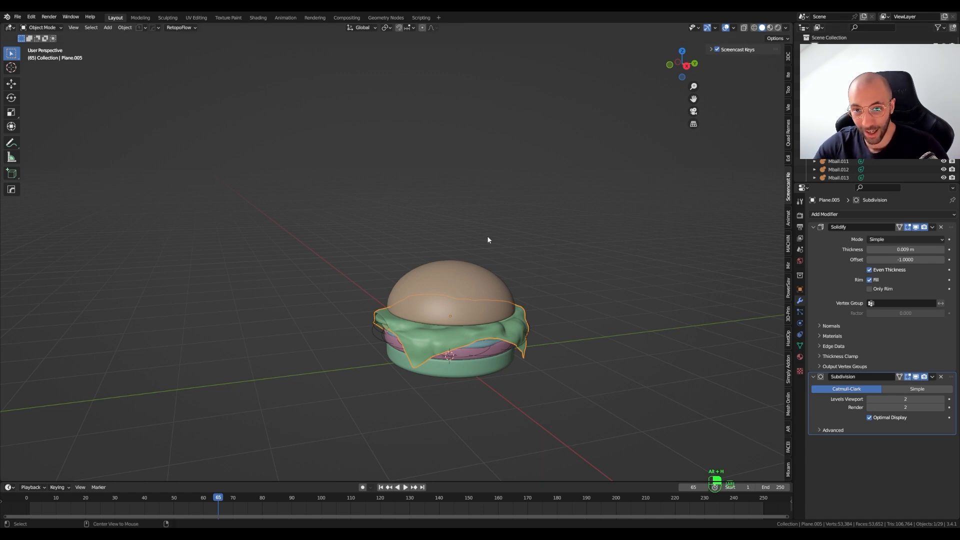
Select the top bun and lower it slightly along the Z axis onto the draped layer, working in front view
{"action": "middle_click_drag", "start_coordinate": [488, 240], "coordinate": [435, 336]}
{"action": "left_click", "coordinate": [597, 319]}
{"action": "left_click", "coordinate": [427, 330]}
{"action": "key", "text": "KP_1"}
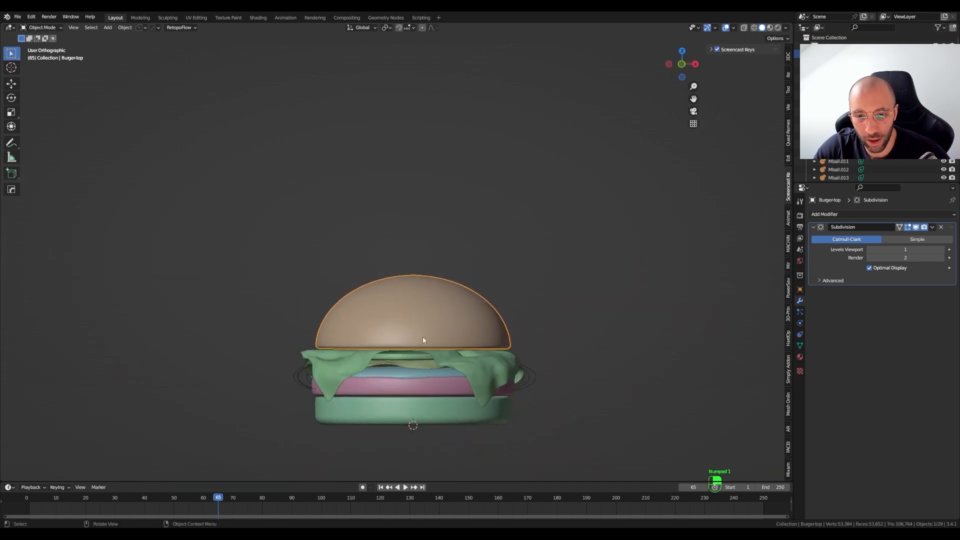
{"action": "key", "text": "g"}
{"action": "key", "text": "z"}
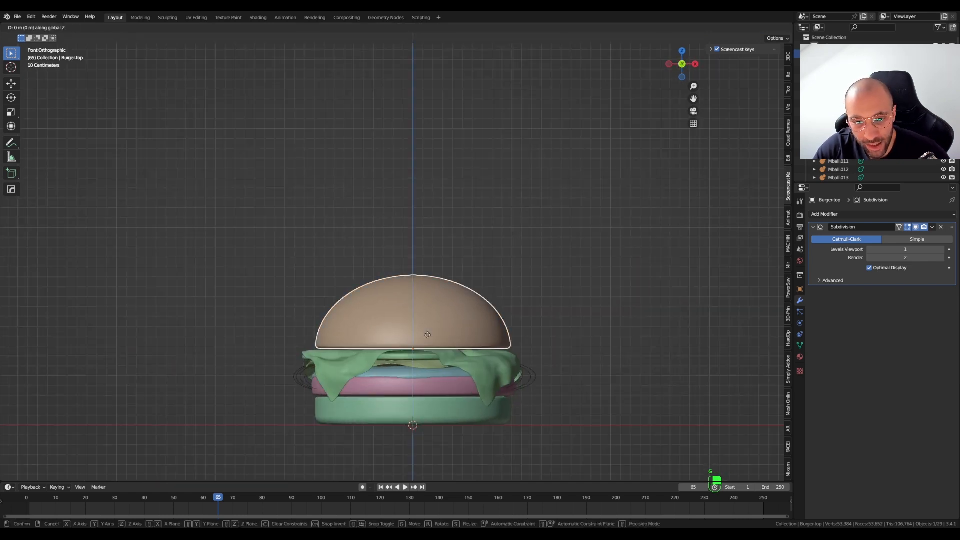
{"action": "left_click", "coordinate": [427, 344]}
{"action": "middle_click_drag", "start_coordinate": [427, 345], "coordinate": [440, 361]}
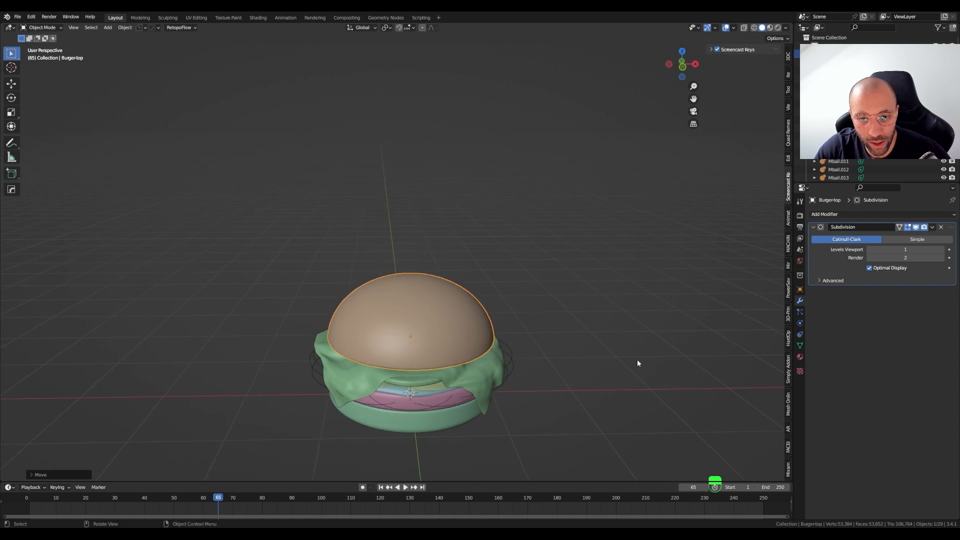
{"action": "left_click", "coordinate": [637, 363]}
Check the closed burger from the side and front, and save the blend file
{"action": "middle_click_drag", "start_coordinate": [637, 362], "coordinate": [450, 365]}
{"action": "scroll", "coordinate": [430, 364], "scroll_direction": "up", "scroll_amount": 3}
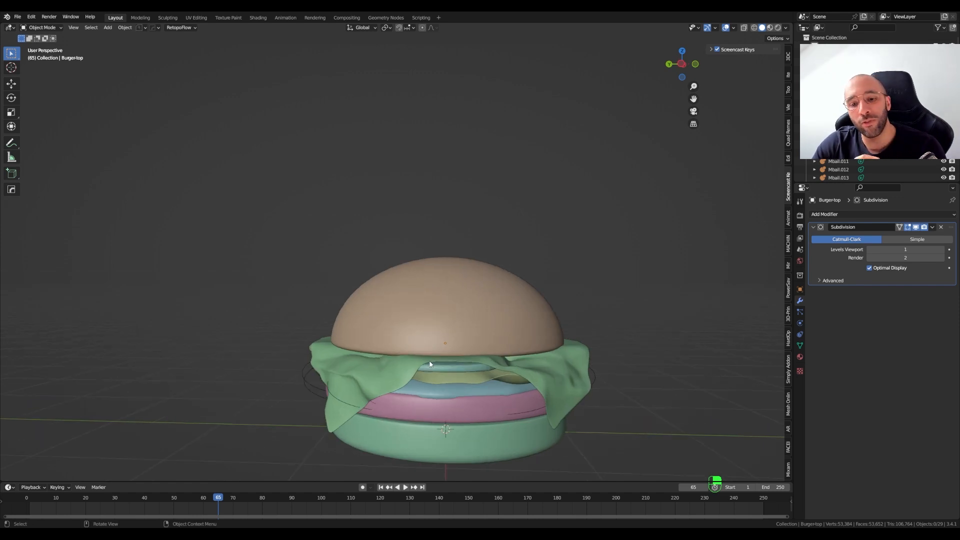
{"action": "scroll", "coordinate": [476, 336], "scroll_direction": "down", "scroll_amount": 3}
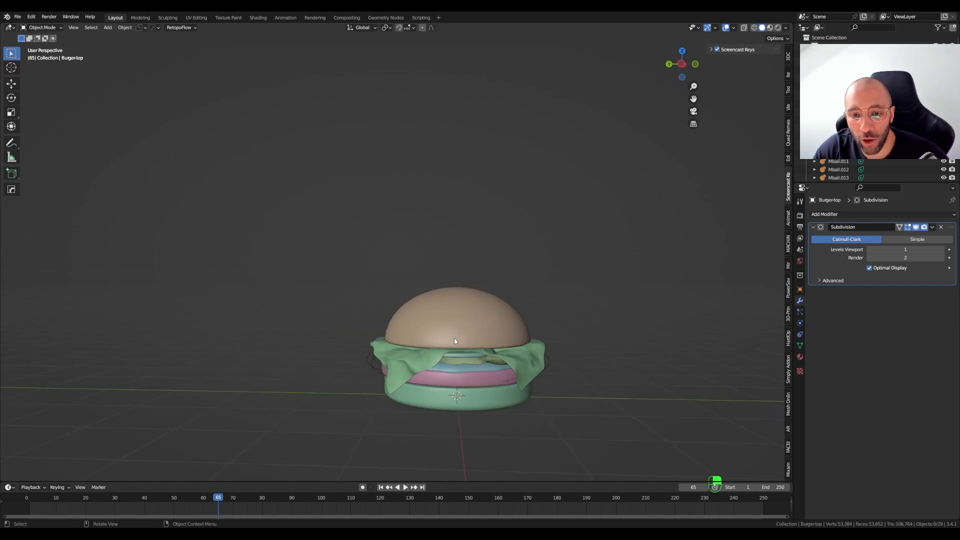
{"action": "mouse_move", "coordinate": [454, 338]}
{"action": "middle_mouse_down"}
{"action": "mouse_move", "coordinate": [472, 336]}
{"action": "mouse_move", "coordinate": [448, 354]}
{"action": "mouse_move", "coordinate": [427, 296]}
{"action": "mouse_move", "coordinate": [444, 323]}
{"action": "middle_mouse_up"}
{"action": "key", "text": "KP_1"}
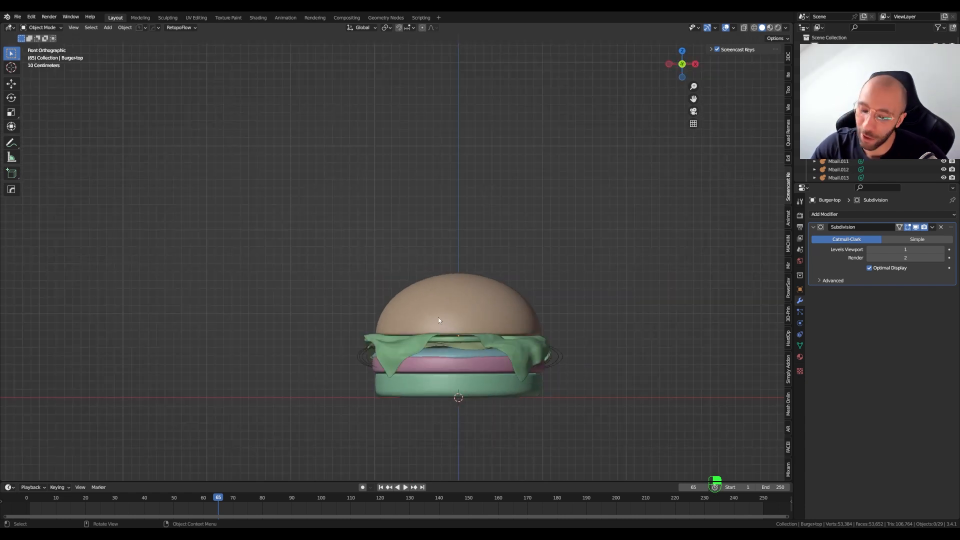
{"action": "key", "text": "ctrl+s"}
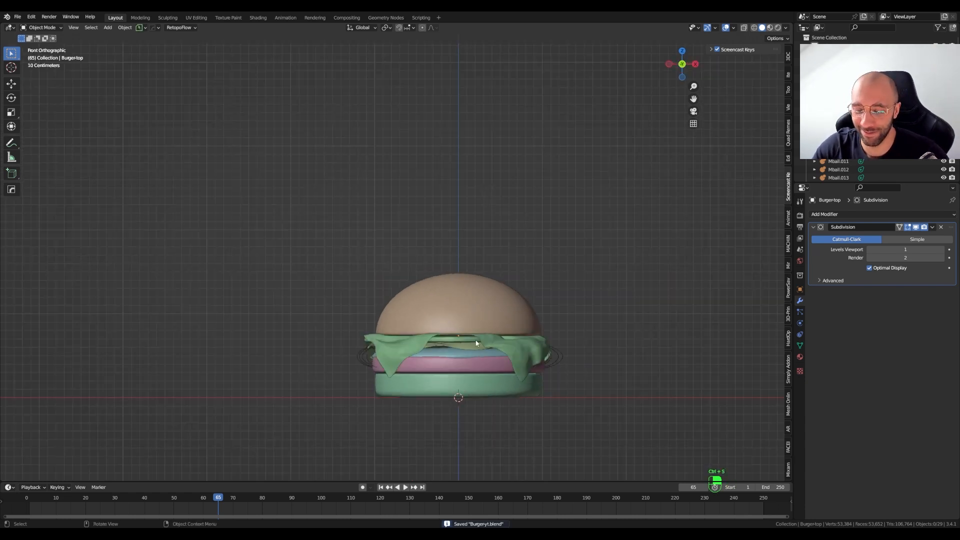
Add a cube mesh and move it clear of the burger, up and toward negative X
{"action": "scroll", "coordinate": [475, 340], "scroll_direction": "down", "scroll_amount": 2}
{"action": "key", "text": "shift+a"}
{"action": "mouse_move", "coordinate": [527, 354]}
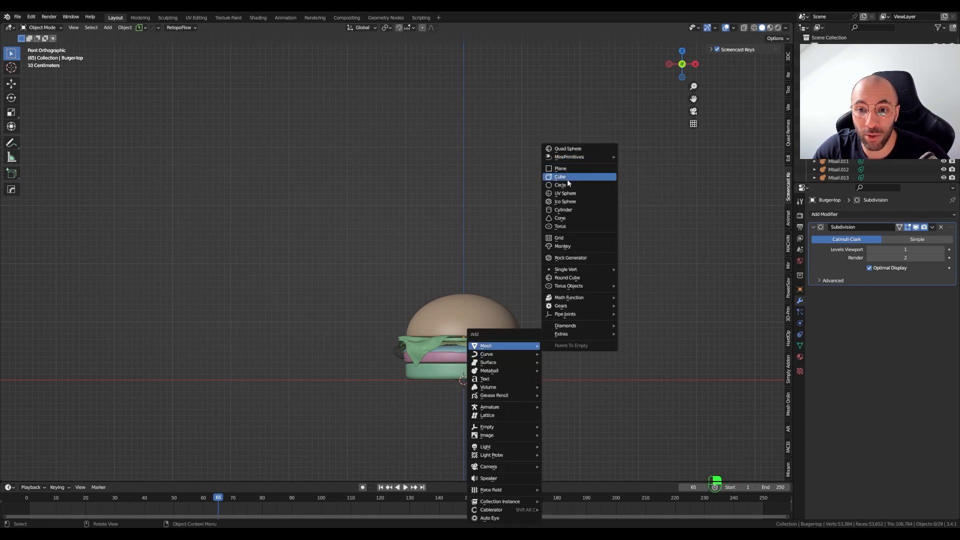
{"action": "left_click", "coordinate": [567, 180]}
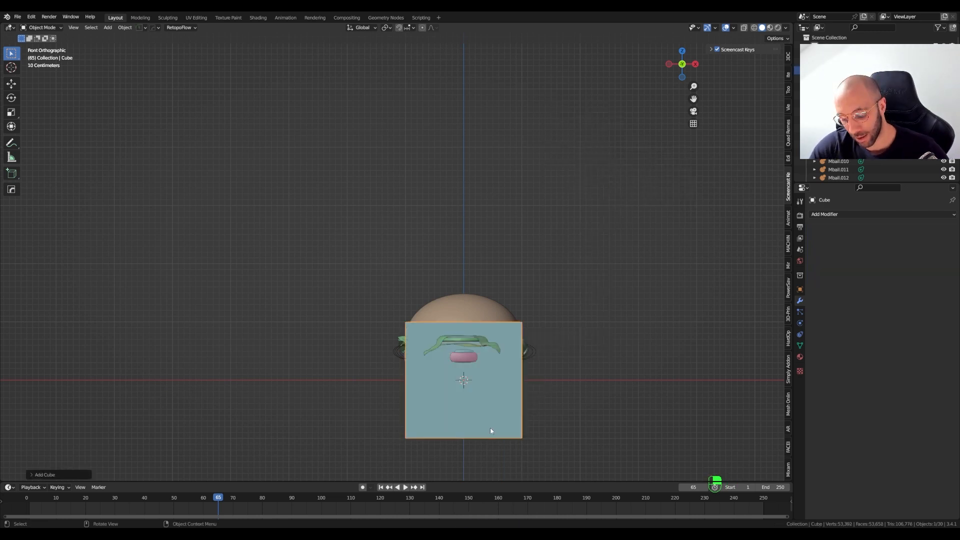
{"action": "key", "text": "g"}
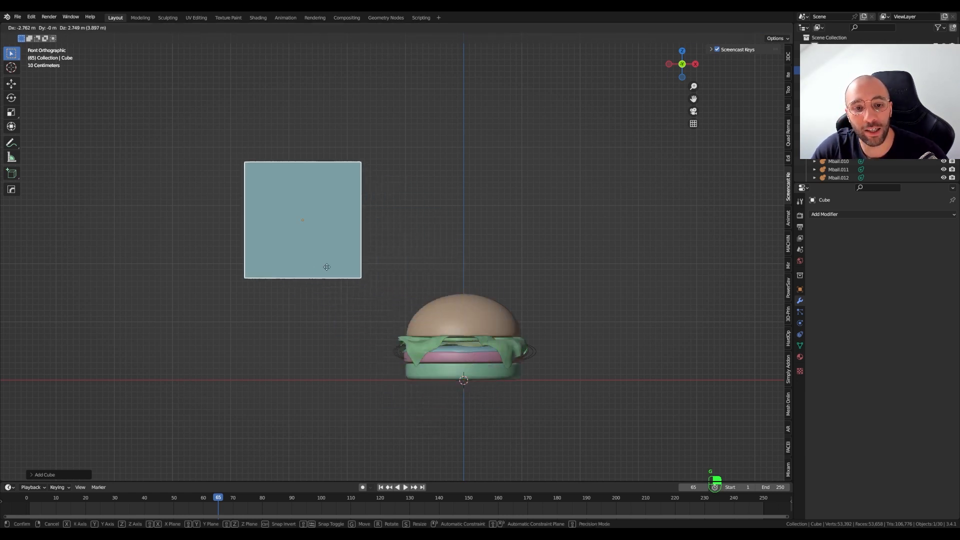
{"action": "left_click", "coordinate": [319, 262]}
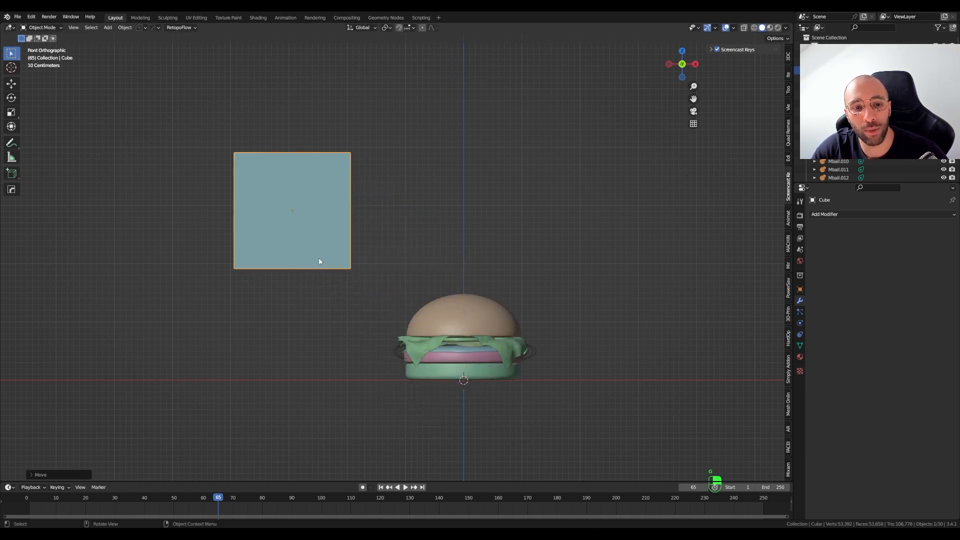
Add a Subdivision modifier to the cube and return the timeline to frame 0
{"action": "left_click", "coordinate": [828, 215]}
{"action": "left_click", "coordinate": [801, 362]}
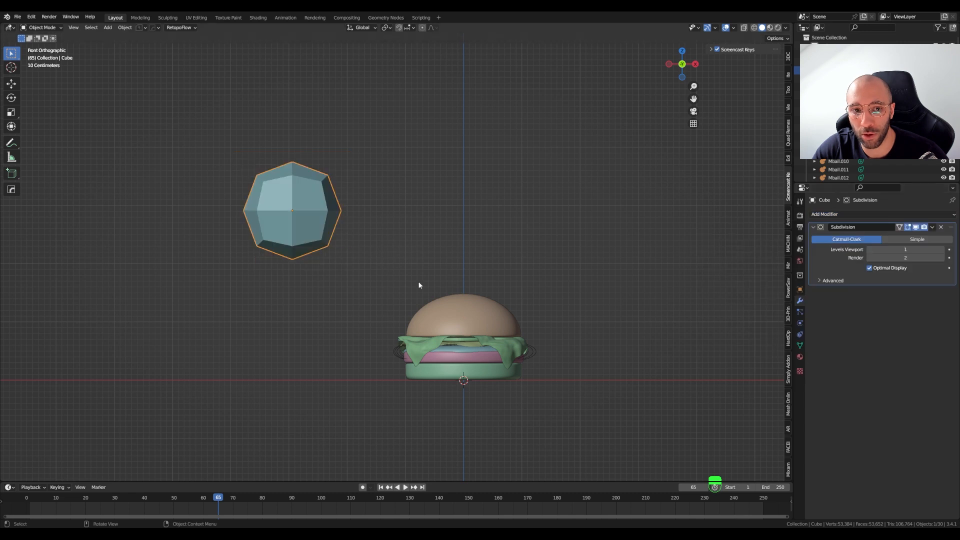
{"action": "key", "text": "space"}
{"action": "key", "text": "space"}
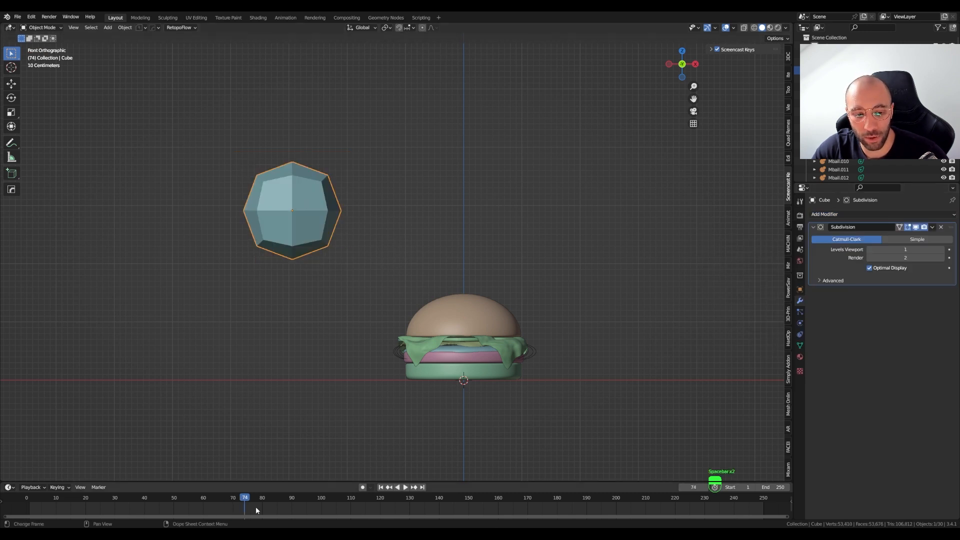
{"action": "left_click_drag", "start_coordinate": [213, 495], "coordinate": [24, 492]}
In face editing, scale the cube's top face down to a narrow tip and set the Subdivision viewport level to 2
{"action": "middle_click_drag", "start_coordinate": [284, 236], "coordinate": [401, 269]}
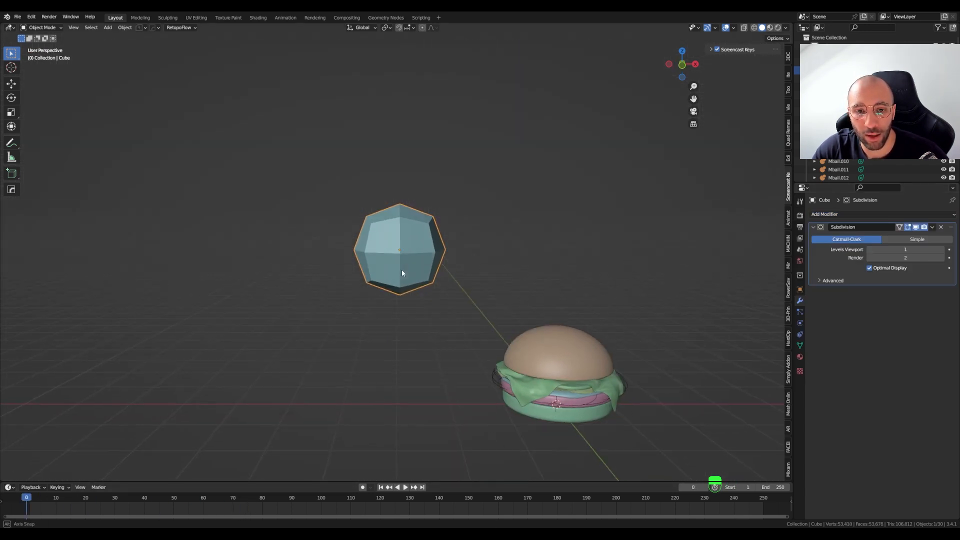
{"action": "key", "text": "Tab"}
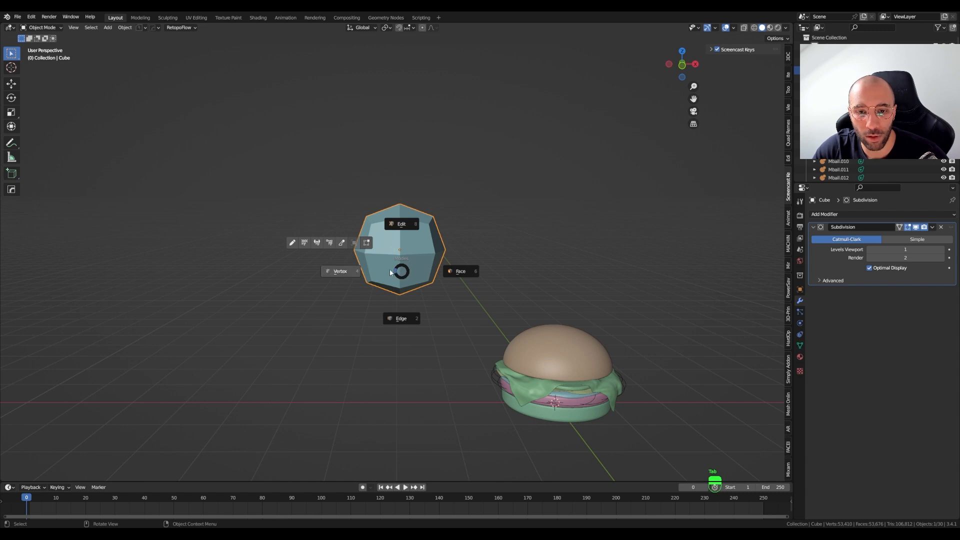
{"action": "left_click", "coordinate": [456, 272]}
{"action": "middle_click_drag", "start_coordinate": [415, 253], "coordinate": [416, 287]}
{"action": "left_click", "coordinate": [419, 218]}
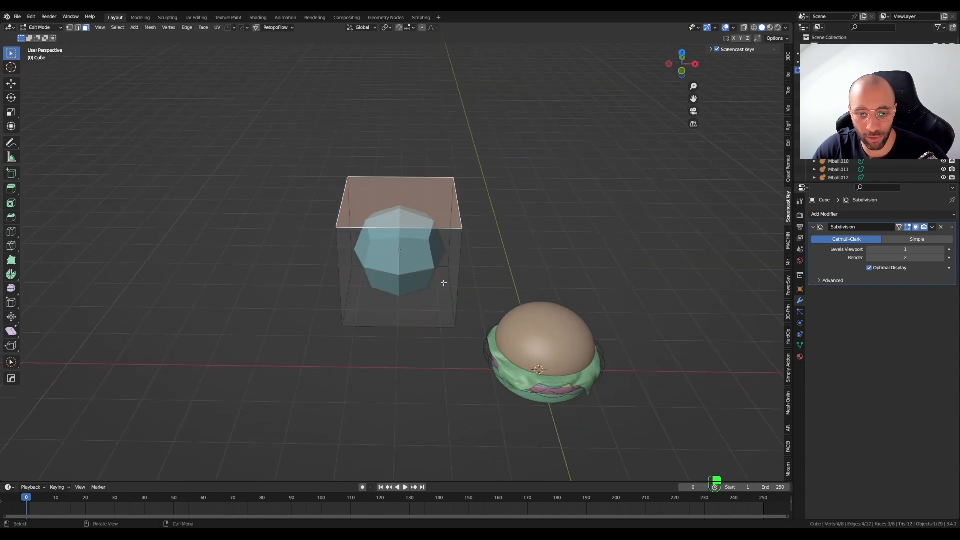
{"action": "key", "text": "KP_1"}
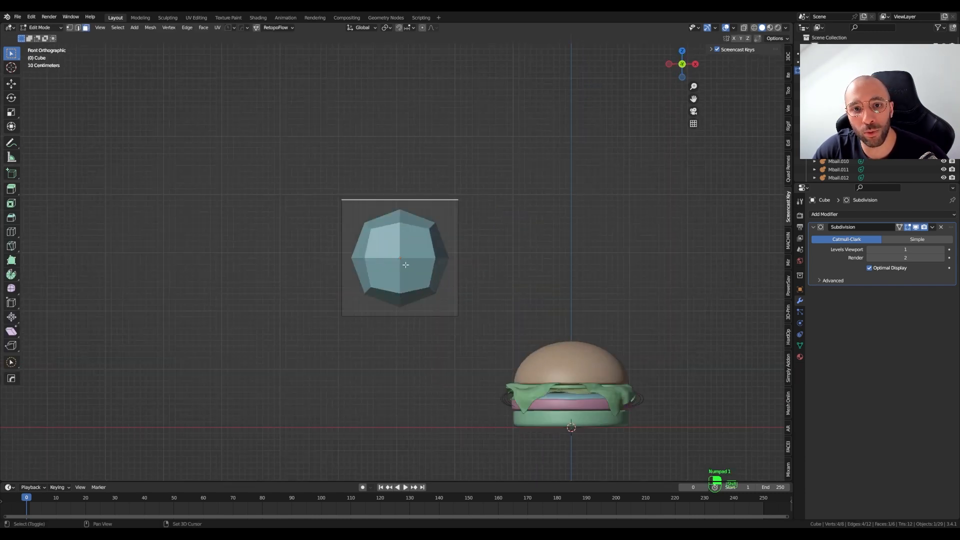
{"action": "middle_click_drag", "start_coordinate": [427, 262], "coordinate": [470, 250], "text": "shift"}
{"action": "key", "text": "s"}
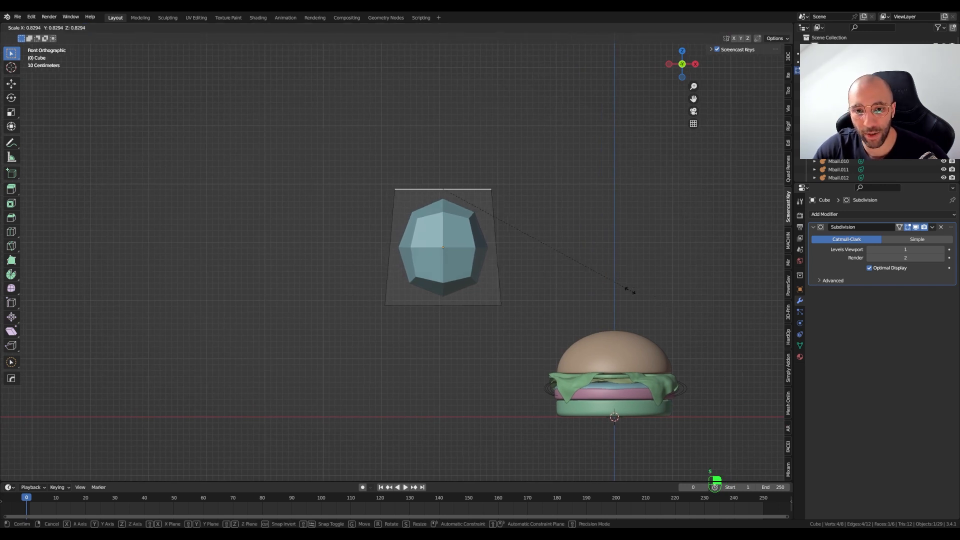
{"action": "left_click", "coordinate": [459, 210]}
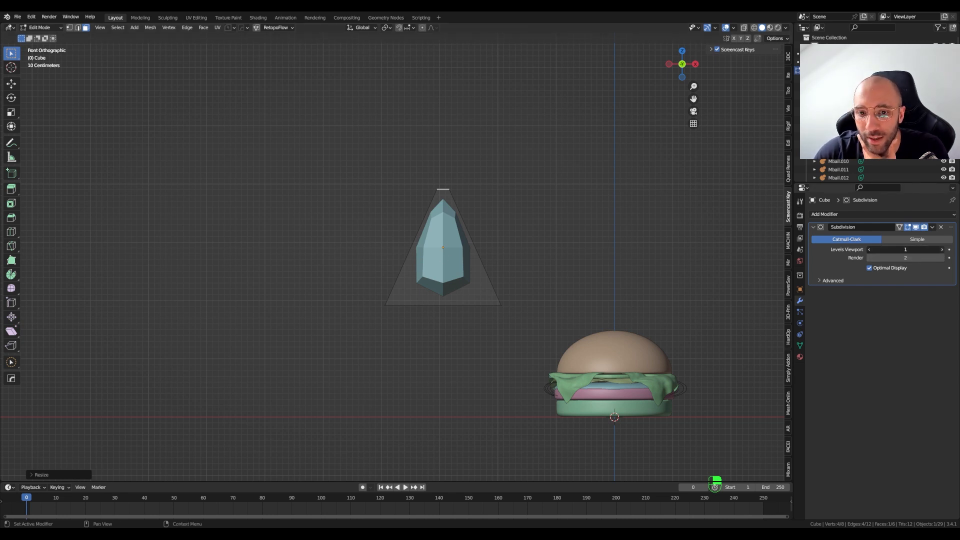
{"action": "left_click", "coordinate": [941, 249]}
{"action": "middle_click_drag", "start_coordinate": [549, 278], "coordinate": [484, 301]}
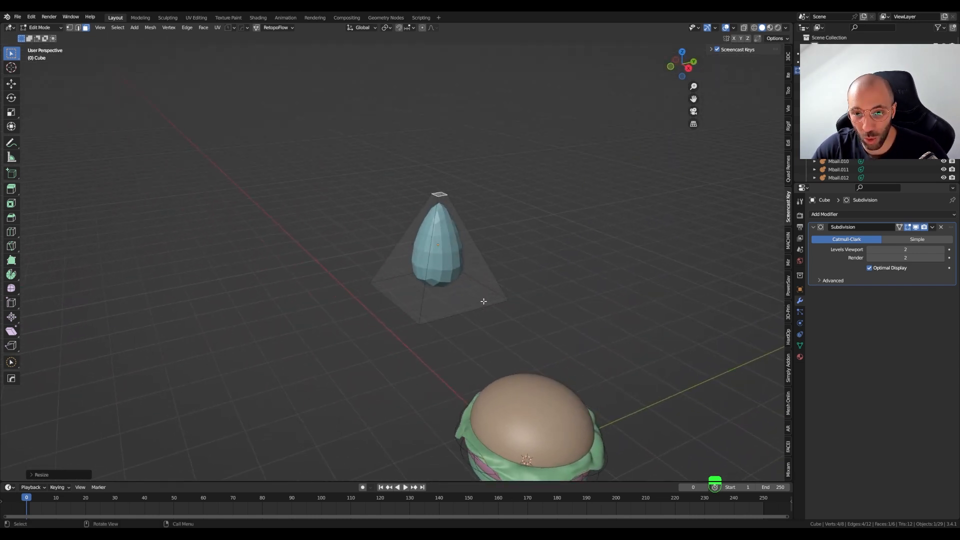
Select the whole teardrop mesh, narrow it along the global Y axis, and return to Object Mode
{"action": "key", "text": "a"}
{"action": "key", "text": "s"}
{"action": "key", "text": "y"}
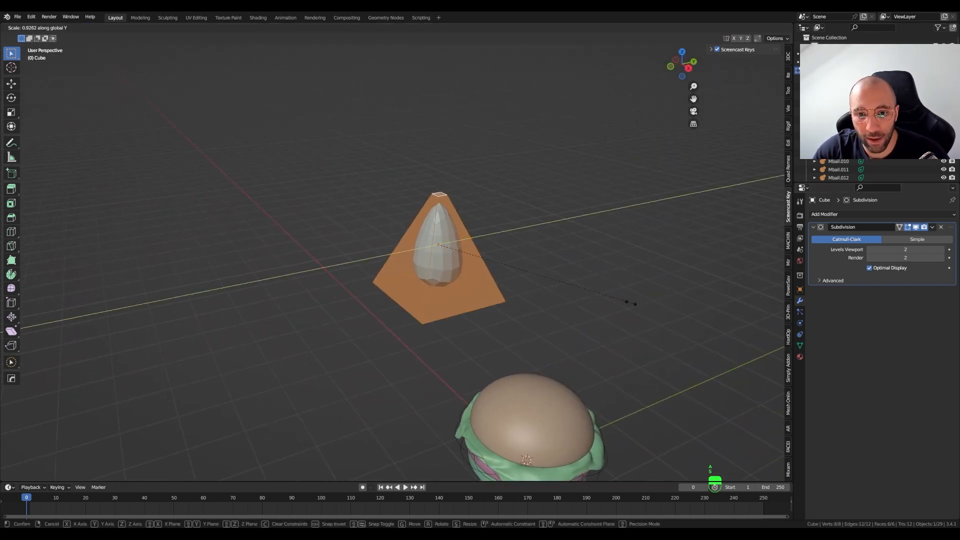
{"action": "left_click", "coordinate": [523, 275]}
{"action": "middle_click_drag", "start_coordinate": [523, 275], "coordinate": [514, 307]}
{"action": "middle_click_drag", "start_coordinate": [420, 306], "coordinate": [431, 292]}
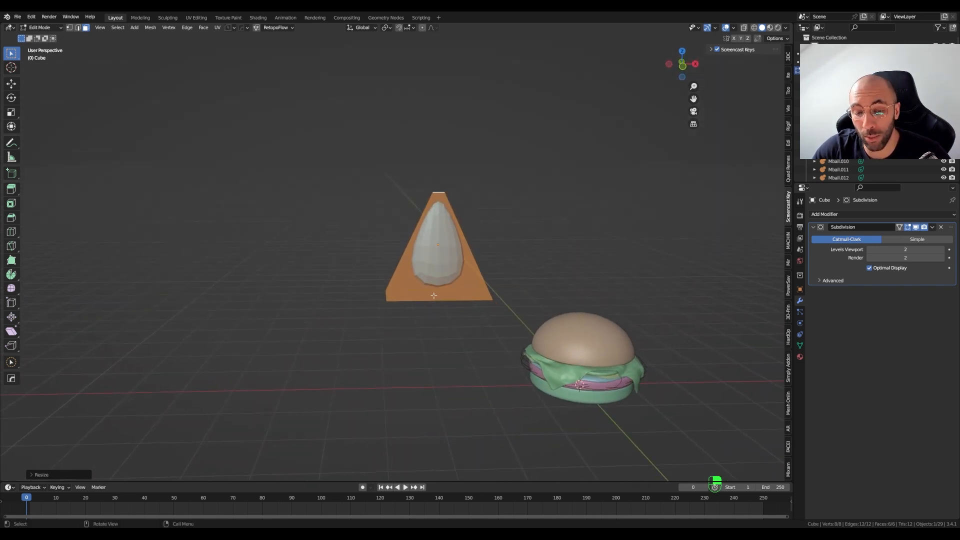
{"action": "key", "text": "Tab"}
{"action": "middle_click_drag", "start_coordinate": [516, 357], "coordinate": [529, 371]}
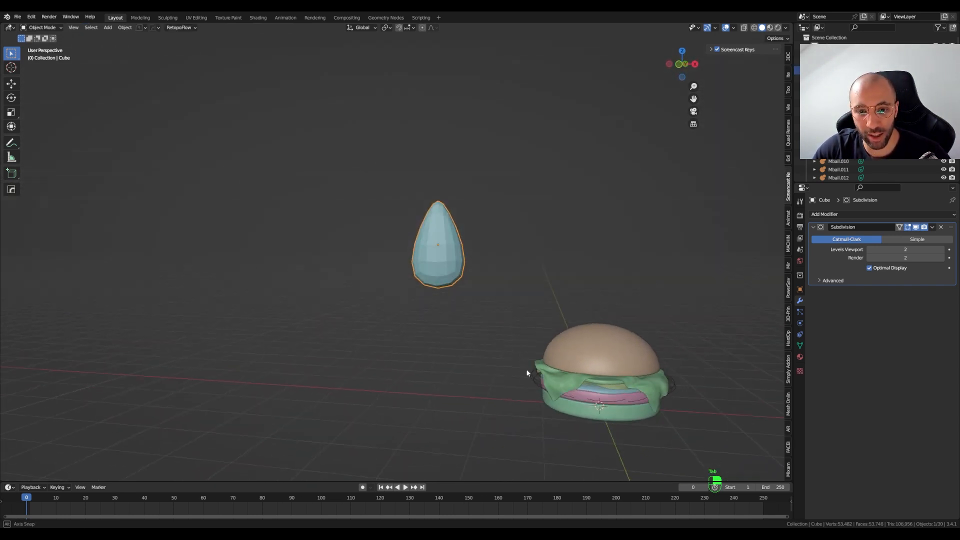
Save the blend file and rename the teardrop object to Graine
{"action": "key", "text": "ctrl+s"}
{"action": "middle_click_drag", "start_coordinate": [609, 410], "coordinate": [574, 377], "text": "shift"}
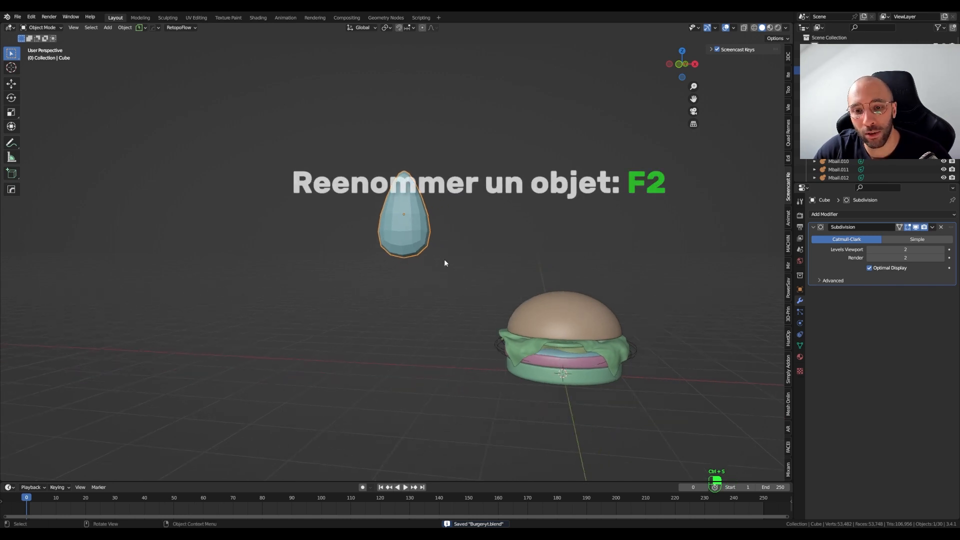
{"action": "key", "text": "F2"}
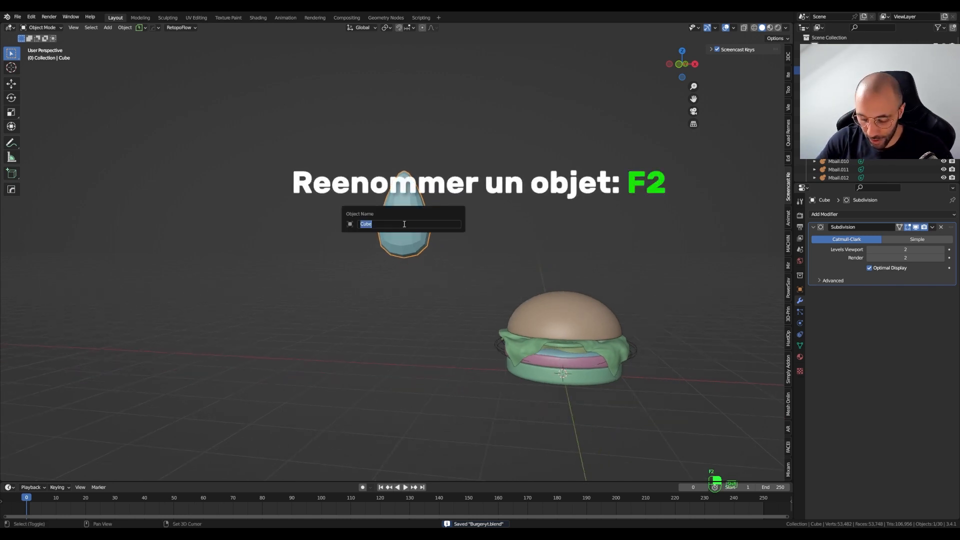
{"action": "type", "text": "Graine"}
{"action": "key", "text": "Return"}
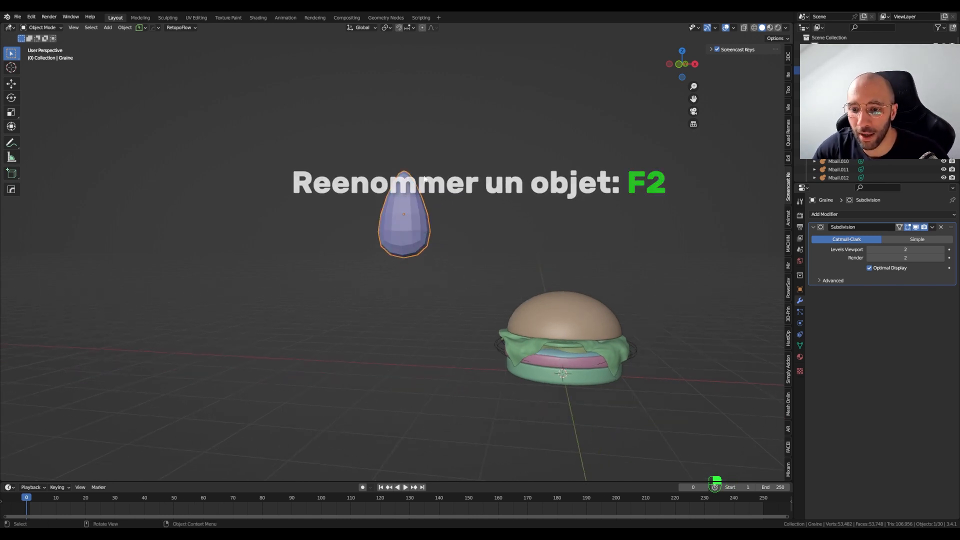
Add a particle system to the top bun, naming the system Graines and its settings Graine
{"action": "middle_click_drag", "start_coordinate": [496, 308], "coordinate": [545, 344]}
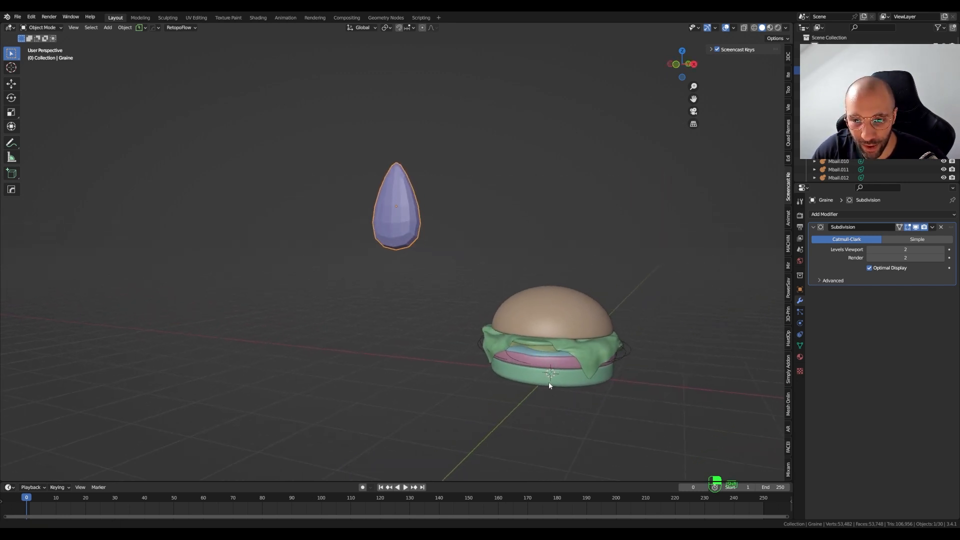
{"action": "left_click", "coordinate": [547, 322]}
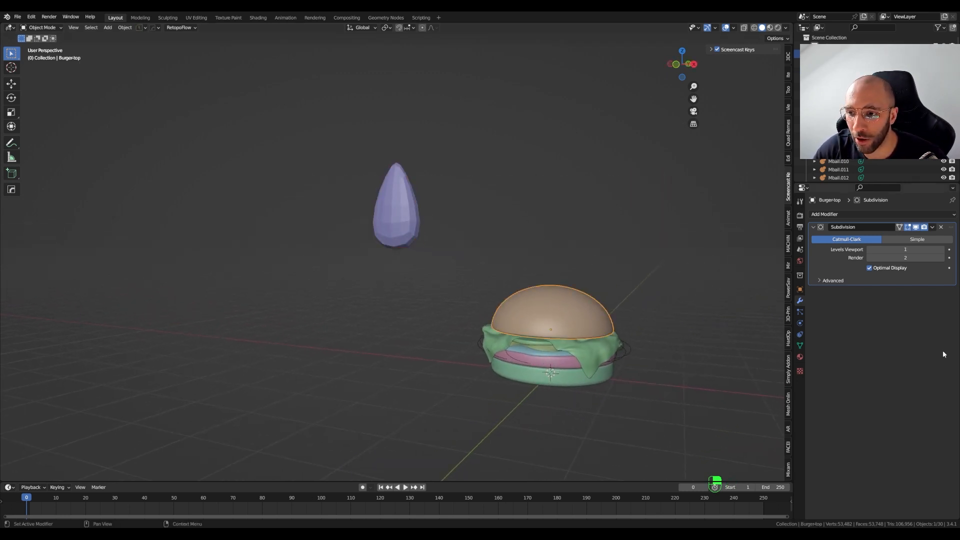
{"action": "left_click", "coordinate": [800, 312]}
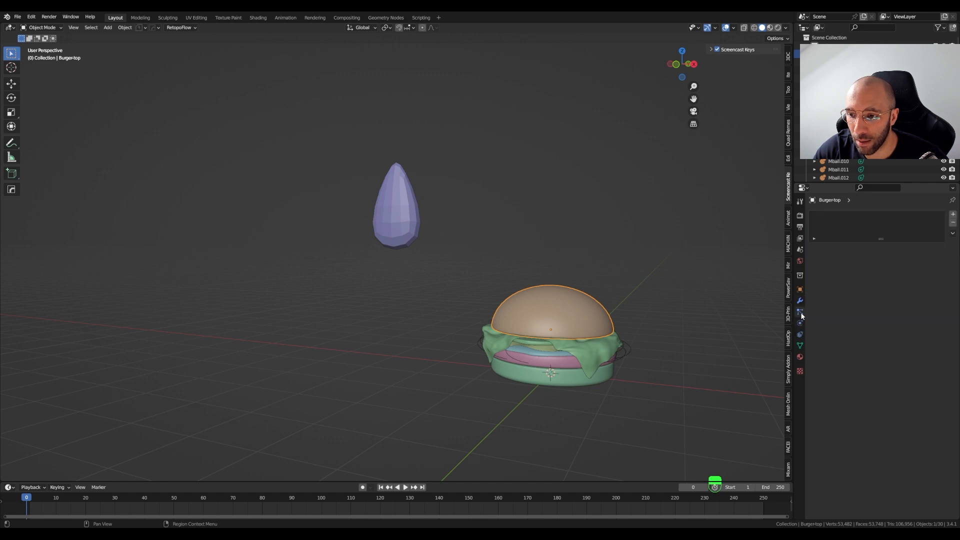
{"action": "left_click", "coordinate": [953, 216]}
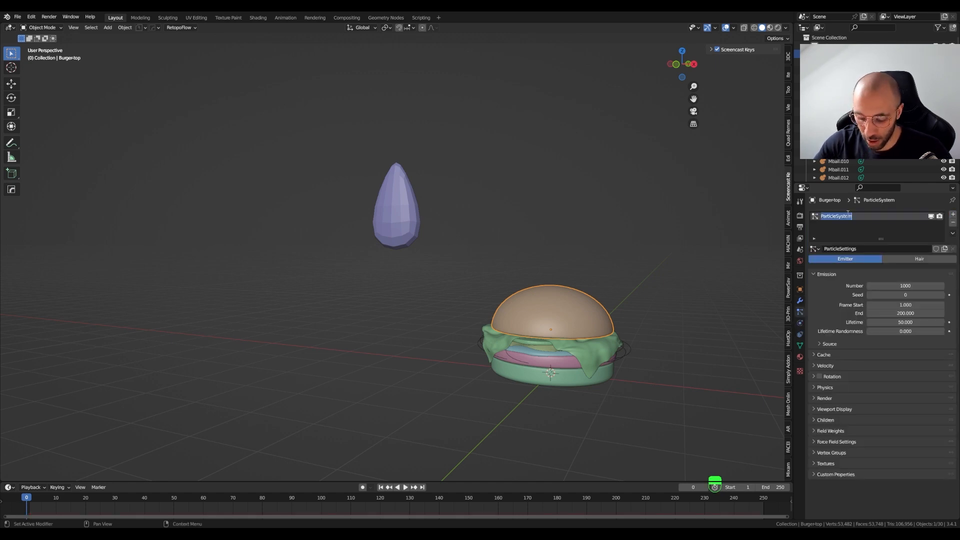
{"action": "type", "text": "Graines"}
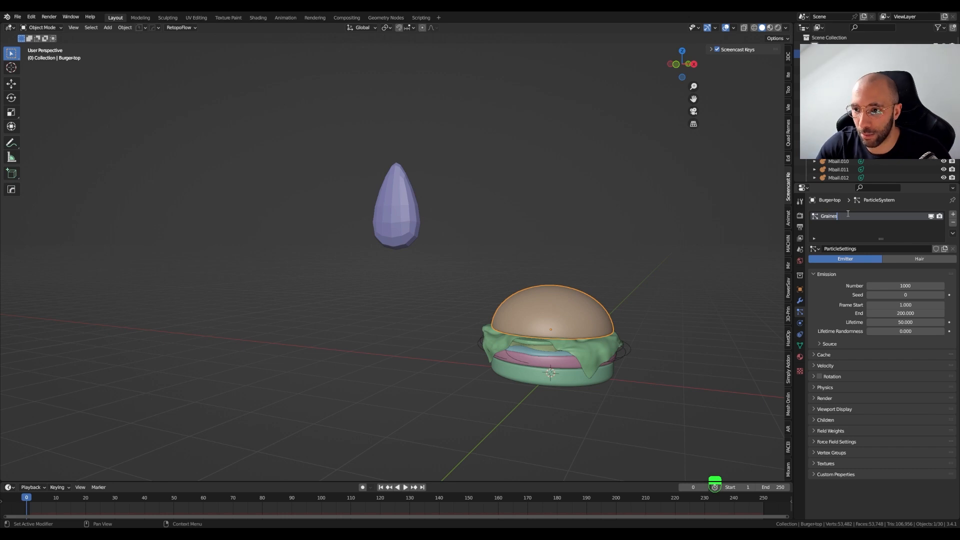
{"action": "double_click", "coordinate": [857, 249]}
{"action": "type", "text": "Gr"}
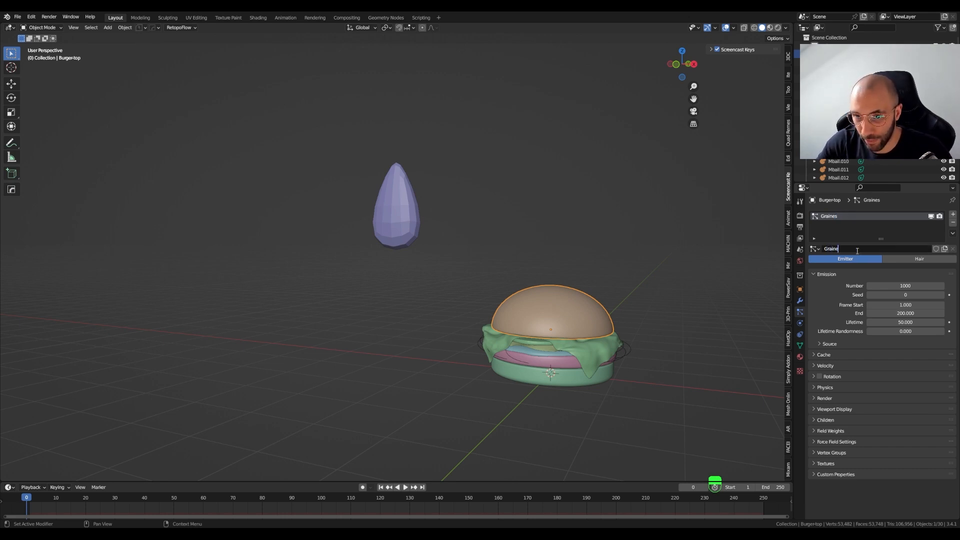
{"action": "type", "text": "aine"}
{"action": "key", "text": "Return"}
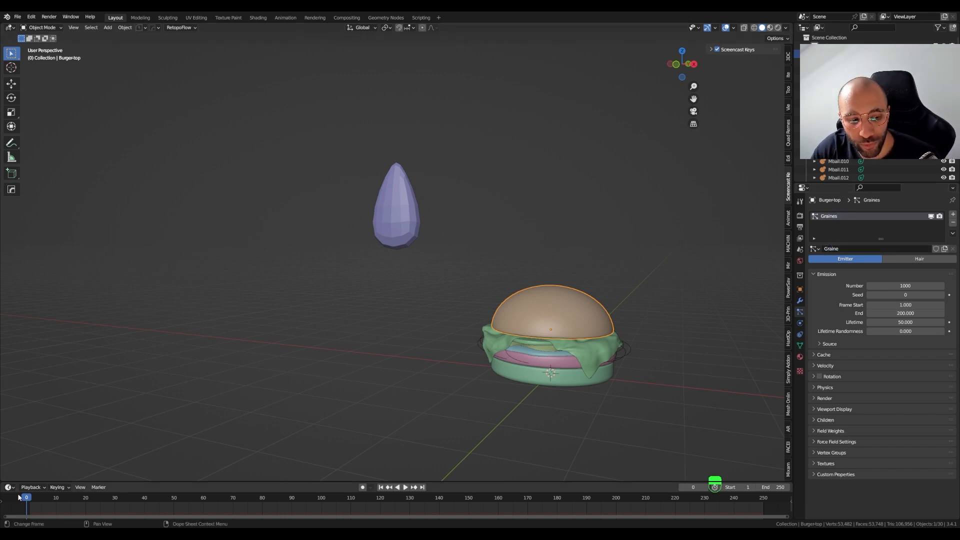
Play the timeline to preview the particles emitted from the top bun, and return to frame 1
{"action": "left_click_drag", "start_coordinate": [29, 498], "coordinate": [89, 503]}
{"action": "key", "text": "space"}
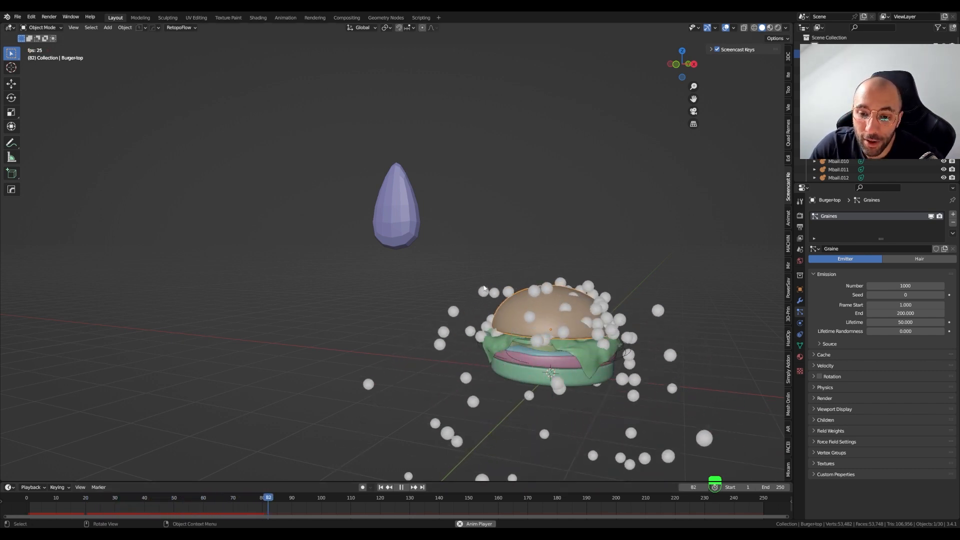
{"action": "key", "text": "space"}
{"action": "left_click", "coordinate": [32, 497]}
{"action": "key", "text": "space"}
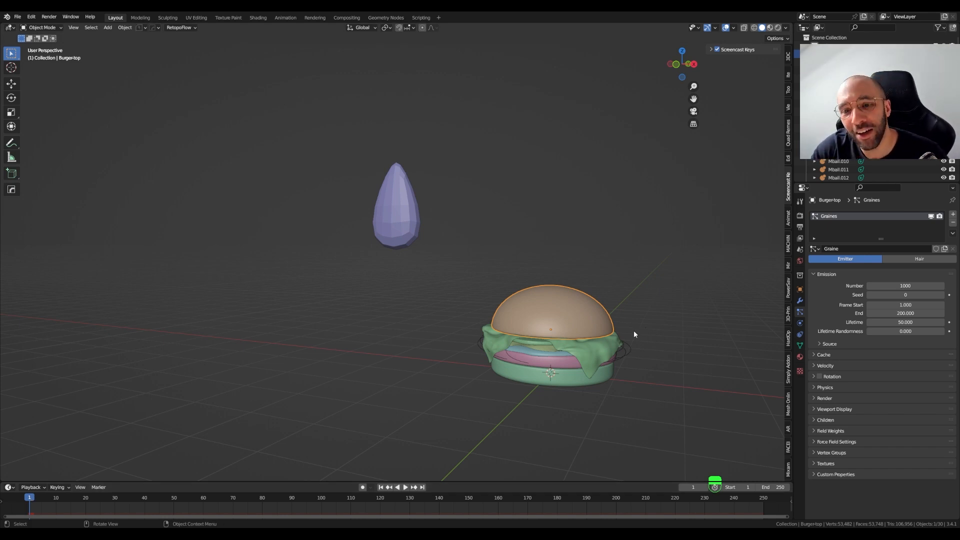
Switch the top bun's particle system to the Hair type and expand its Render settings
{"action": "left_click", "coordinate": [913, 259]}
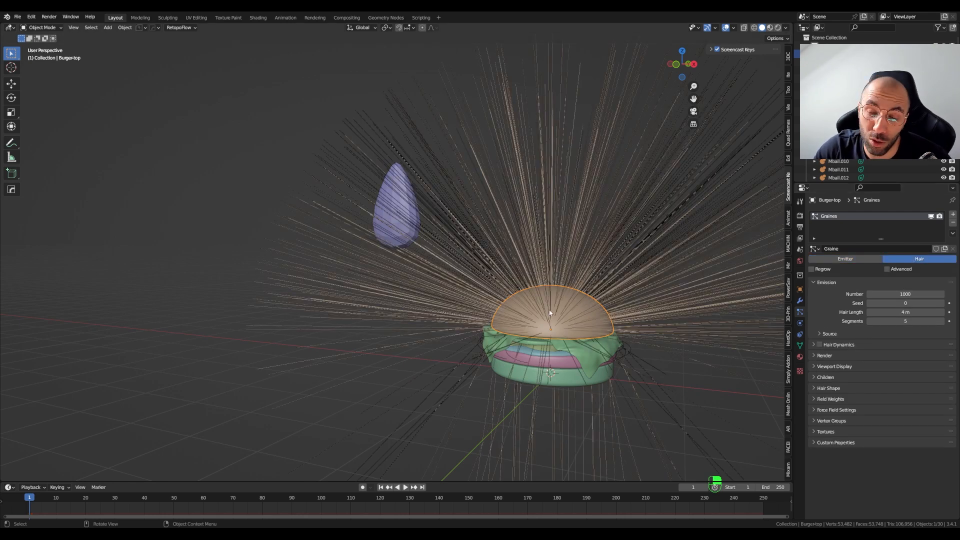
{"action": "mouse_move", "coordinate": [549, 313]}
{"action": "middle_mouse_down"}
{"action": "mouse_move", "coordinate": [575, 316]}
{"action": "mouse_move", "coordinate": [540, 310]}
{"action": "middle_mouse_up"}
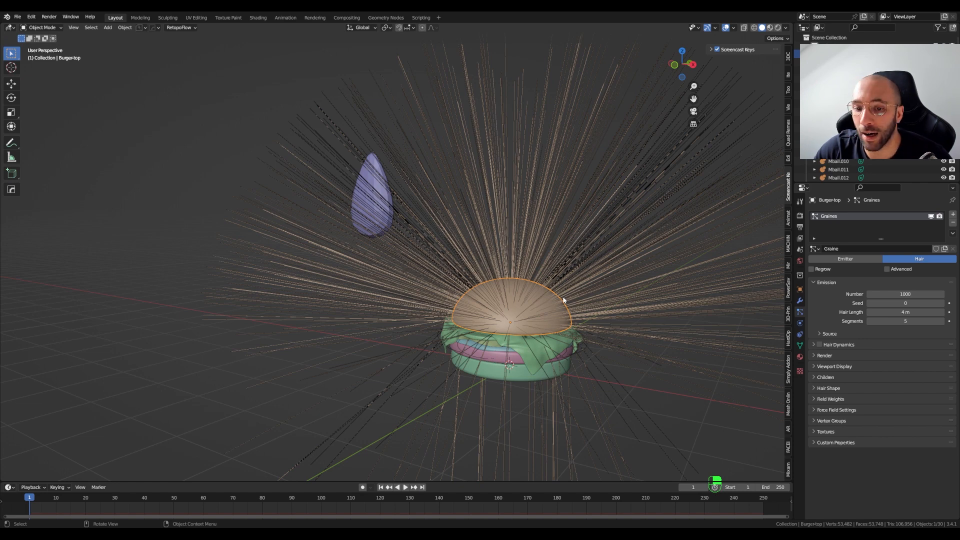
{"action": "middle_click_drag", "start_coordinate": [566, 331], "coordinate": [520, 310], "text": "shift"}
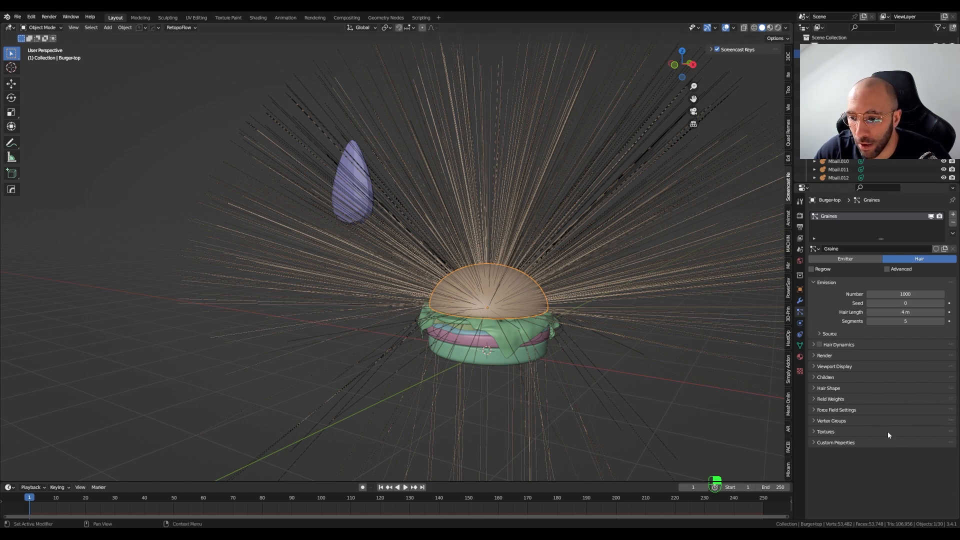
{"action": "left_click", "coordinate": [844, 387]}
{"action": "left_click", "coordinate": [845, 388]}
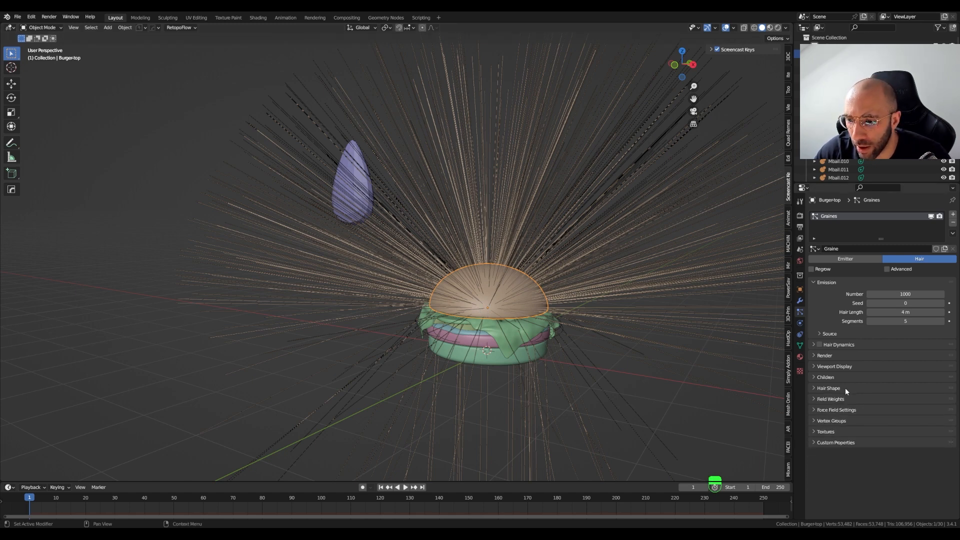
{"action": "left_click", "coordinate": [824, 355]}
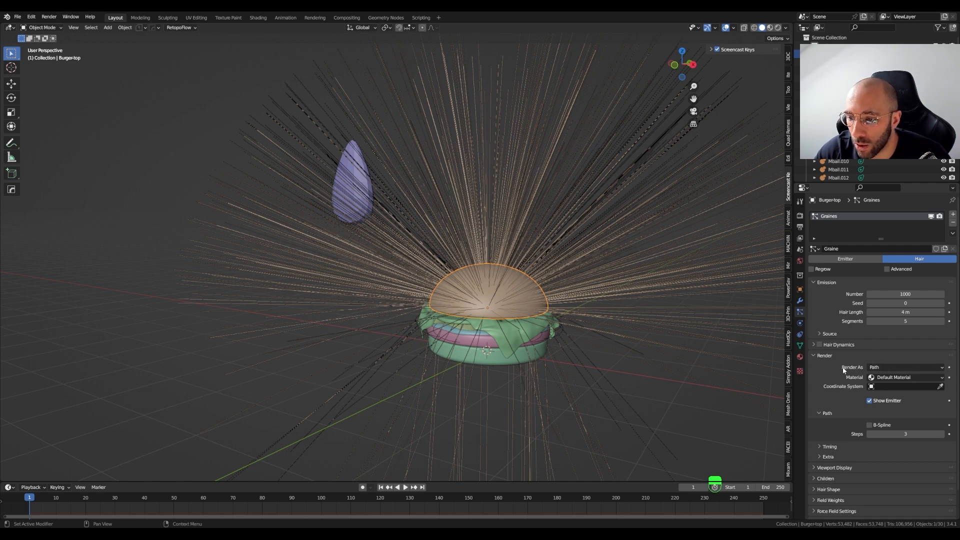
Render the top bun's hair particles as Object, using the purple seed object Graine as the instance object
{"action": "left_click", "coordinate": [883, 367]}
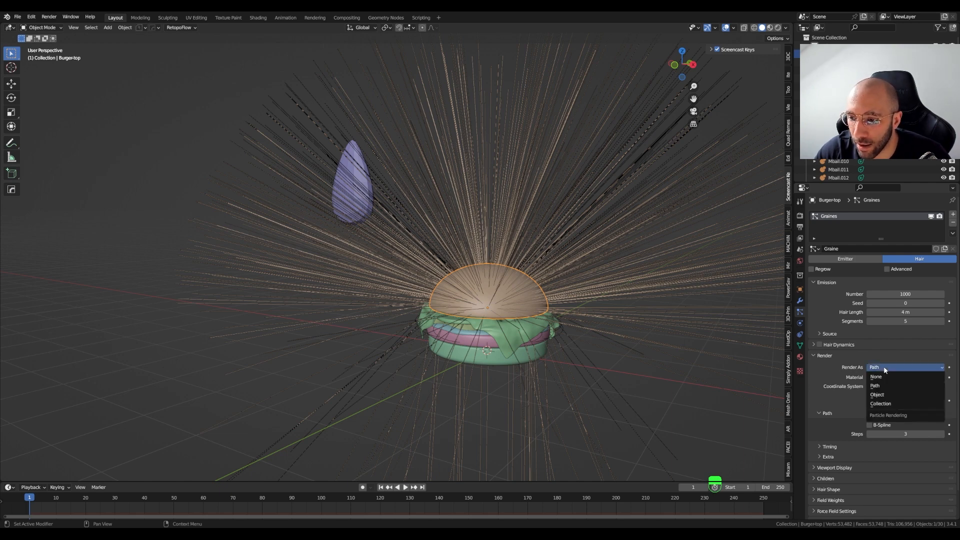
{"action": "left_click", "coordinate": [892, 397]}
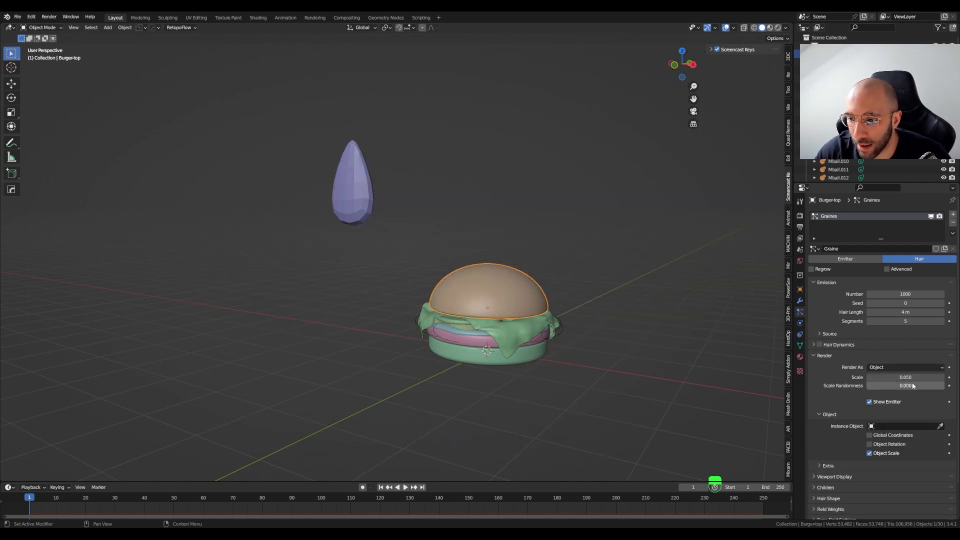
{"action": "left_click", "coordinate": [940, 426]}
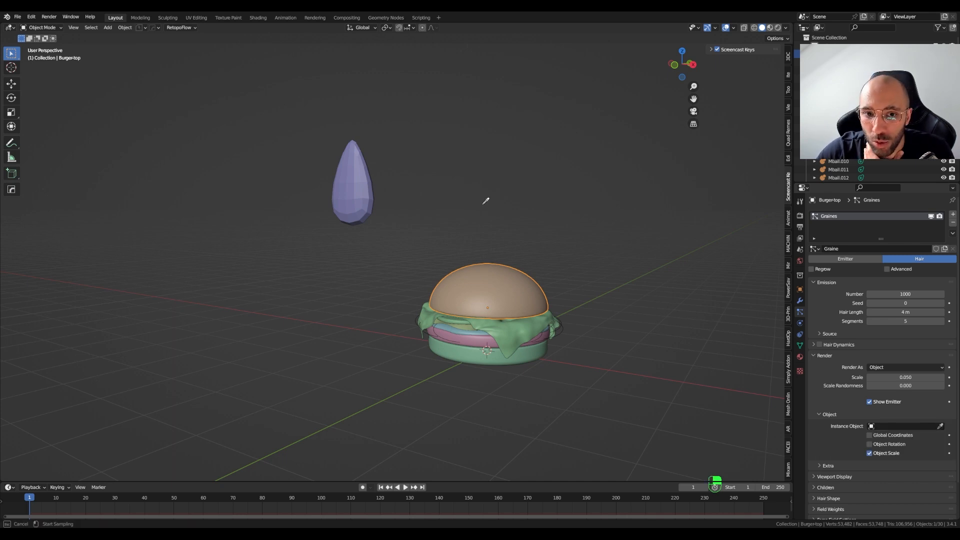
{"action": "left_click", "coordinate": [357, 197]}
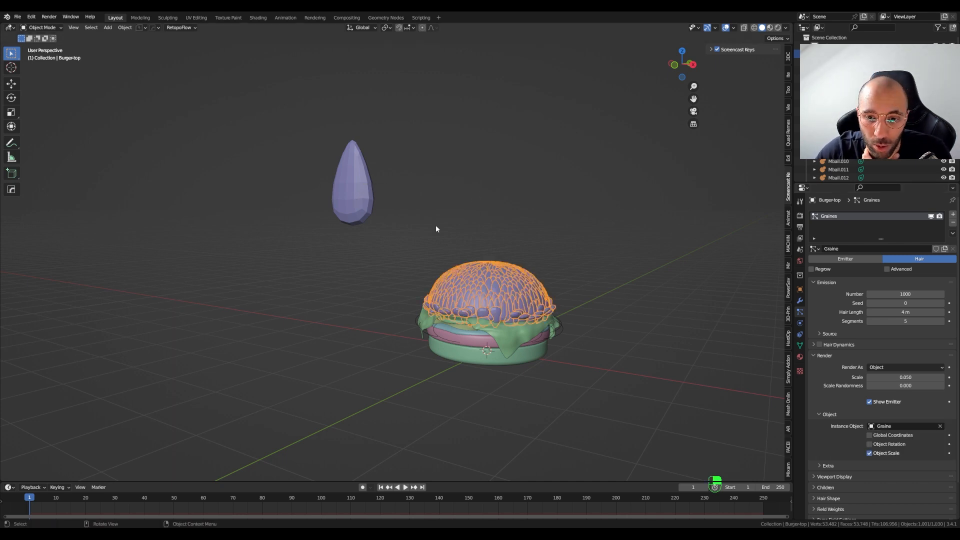
Set the seed particle system's emission number to 200 and reduce the particle scale to 0.012
{"action": "scroll", "coordinate": [470, 275], "scroll_direction": "up", "scroll_amount": 5}
{"action": "middle_click_drag", "start_coordinate": [456, 365], "coordinate": [476, 347]}
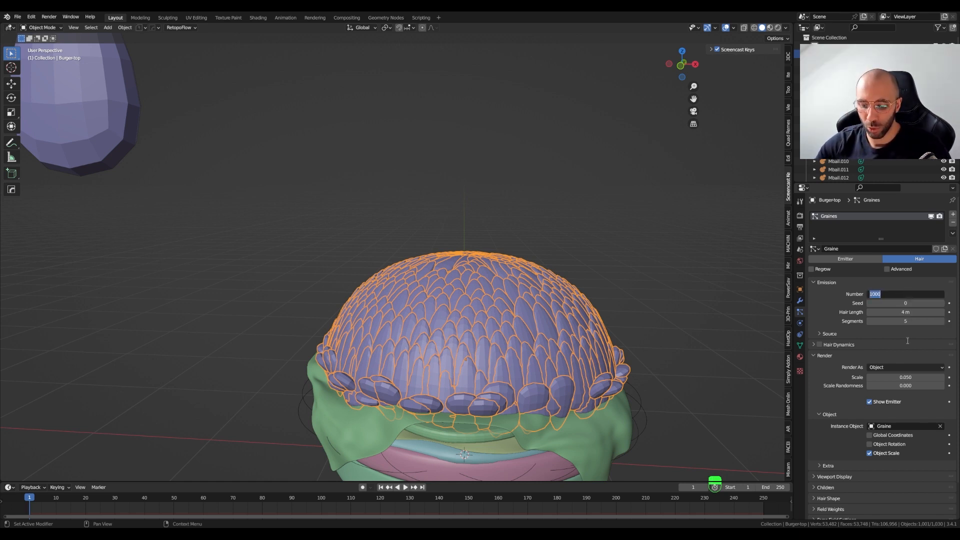
{"action": "double_click", "coordinate": [905, 294]}
{"action": "type", "text": "200"}
{"action": "key", "text": "Return"}
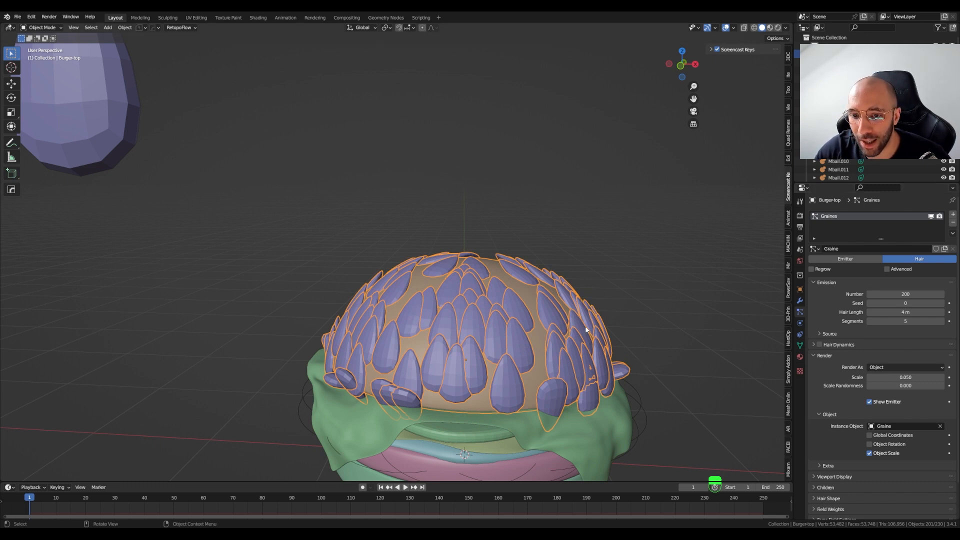
{"action": "middle_click_drag", "start_coordinate": [562, 348], "coordinate": [575, 345]}
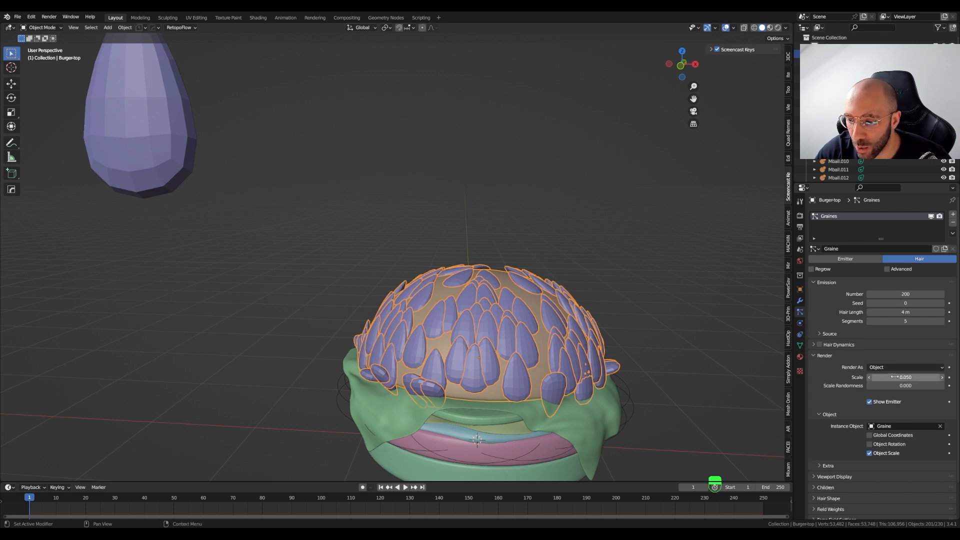
{"action": "left_click_drag", "start_coordinate": [894, 377], "coordinate": [855, 377]}
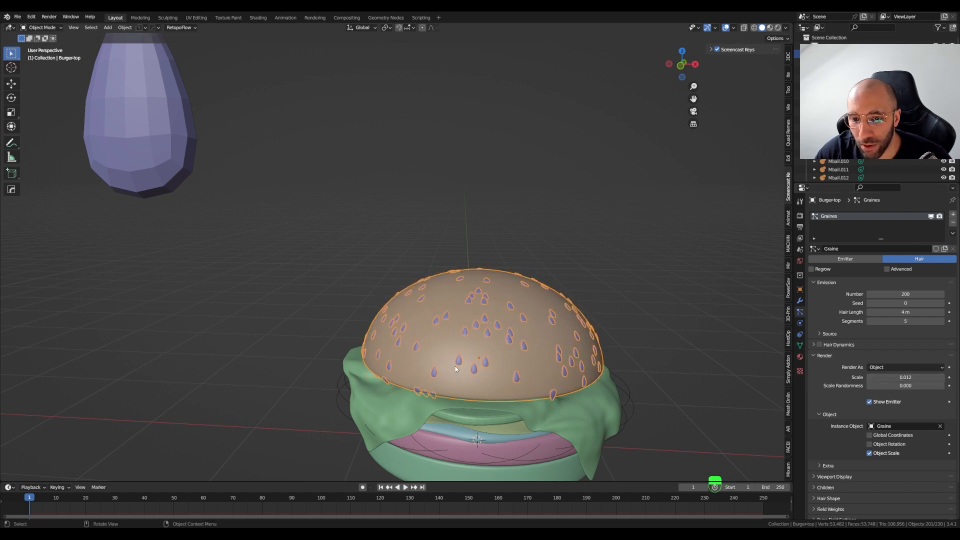
{"action": "middle_click_drag", "start_coordinate": [455, 365], "coordinate": [425, 390]}
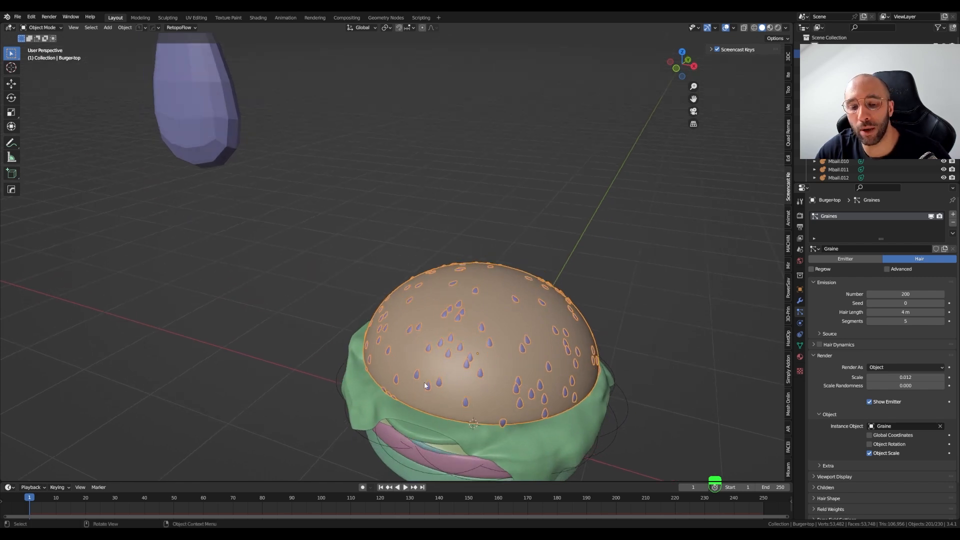
{"action": "scroll", "coordinate": [470, 338], "scroll_direction": "up", "scroll_amount": 3}
{"action": "scroll", "coordinate": [507, 306], "scroll_direction": "down", "scroll_amount": 5}
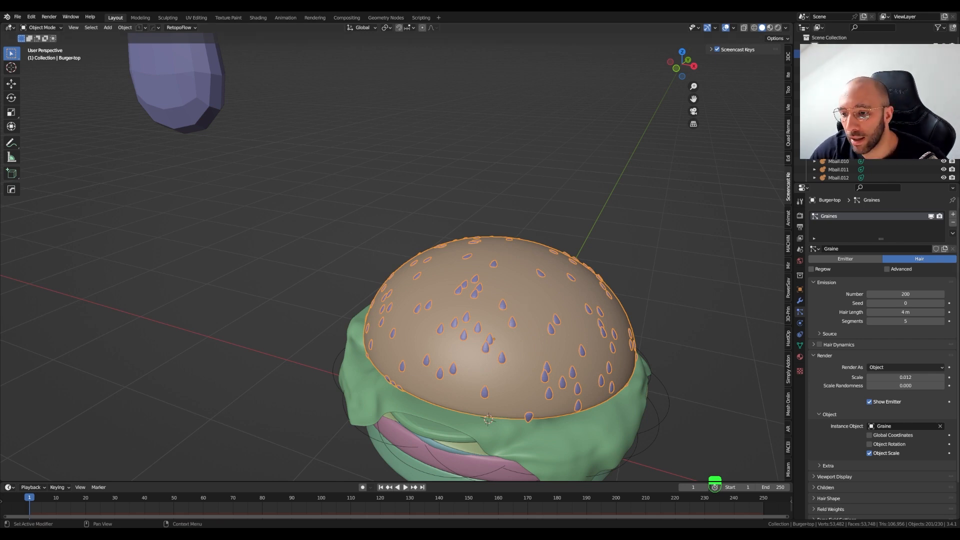
Enable the advanced particle settings and rotation, with phase 0.381 and randomize phase 0.848
{"action": "left_click", "coordinate": [887, 269]}
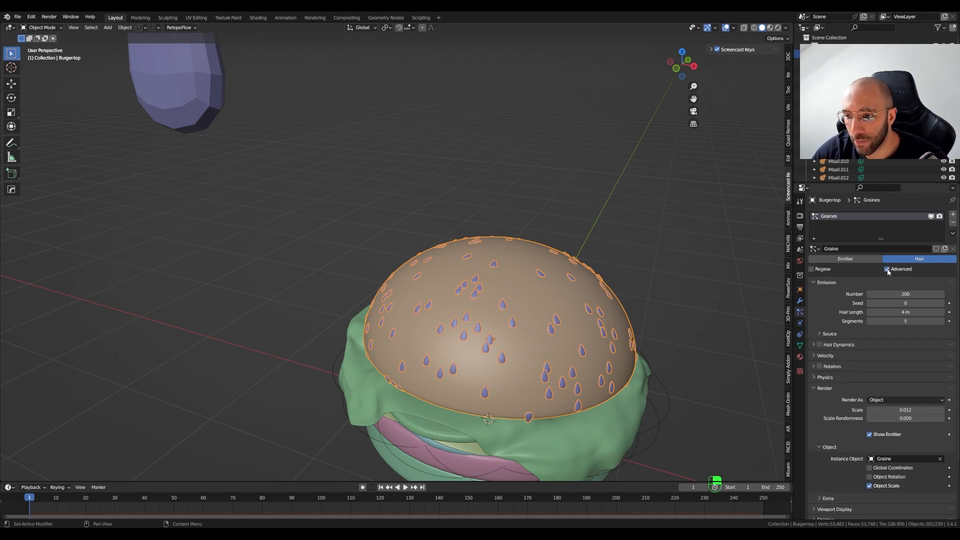
{"action": "left_click", "coordinate": [813, 366]}
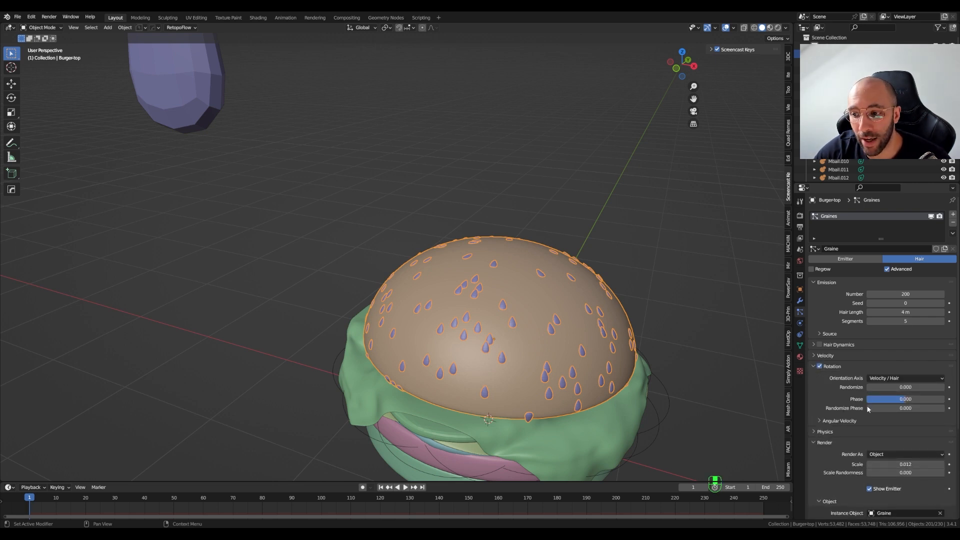
{"action": "left_click_drag", "start_coordinate": [888, 400], "coordinate": [917, 399]}
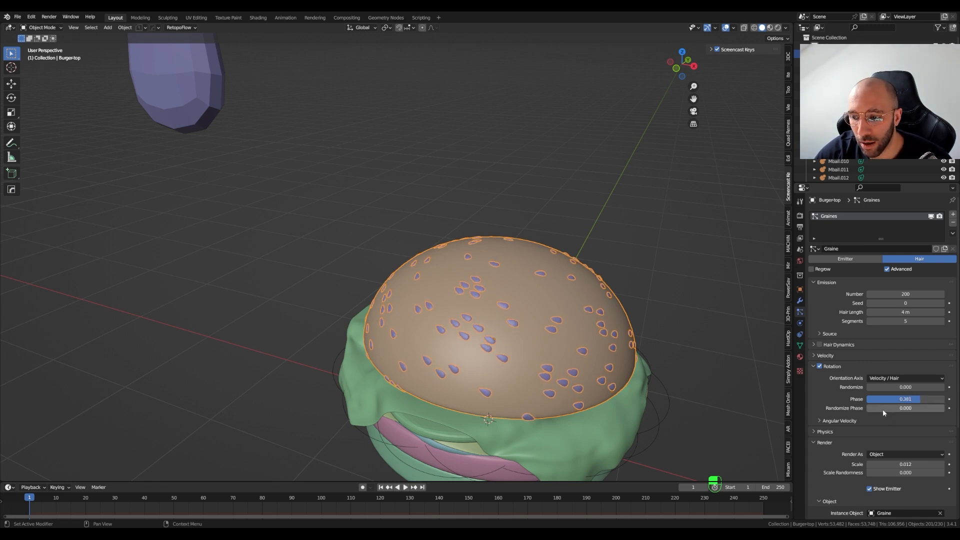
{"action": "left_click_drag", "start_coordinate": [882, 408], "coordinate": [907, 408]}
{"action": "middle_click_drag", "start_coordinate": [480, 348], "coordinate": [516, 314]}
{"action": "scroll", "coordinate": [517, 313], "scroll_direction": "up", "scroll_amount": 3}
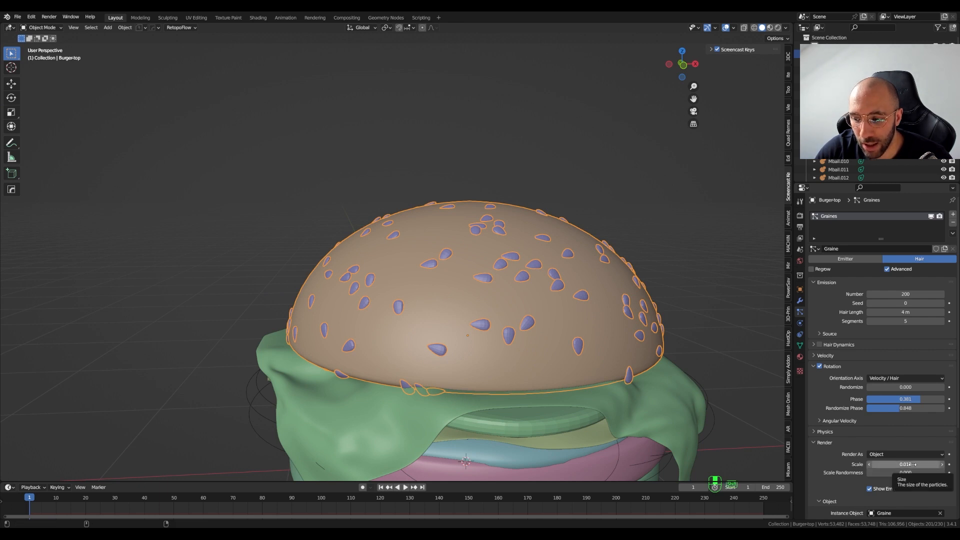
Reduce the seed particles' scale to 0.010 and set their scale randomness to 0.252
{"action": "left_click_drag", "start_coordinate": [907, 464], "coordinate": [900, 464], "text": "shift"}
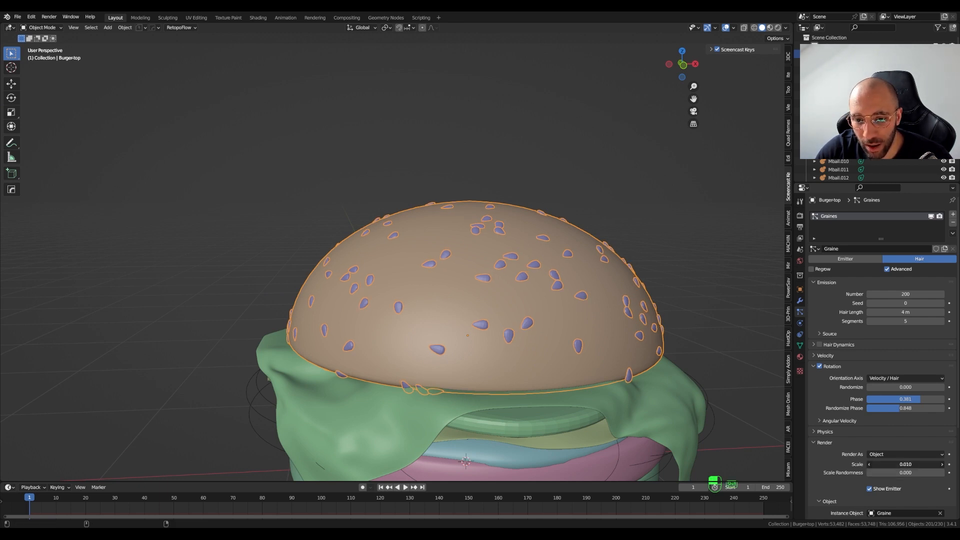
{"action": "left_click_drag", "start_coordinate": [900, 464], "coordinate": [899, 464], "text": "shift"}
{"action": "scroll", "coordinate": [899, 400], "scroll_direction": "down", "scroll_amount": 3}
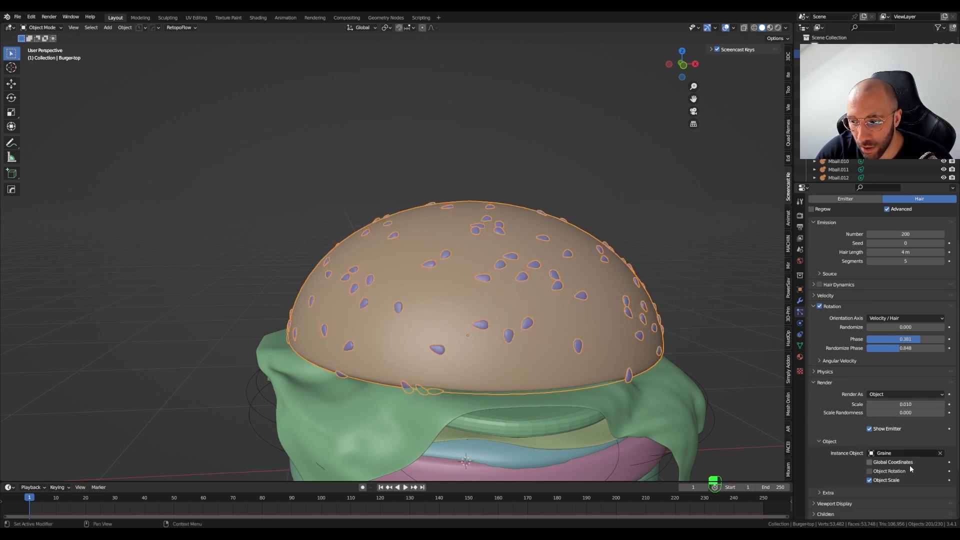
{"action": "scroll", "coordinate": [482, 251], "scroll_direction": "down", "scroll_amount": 3}
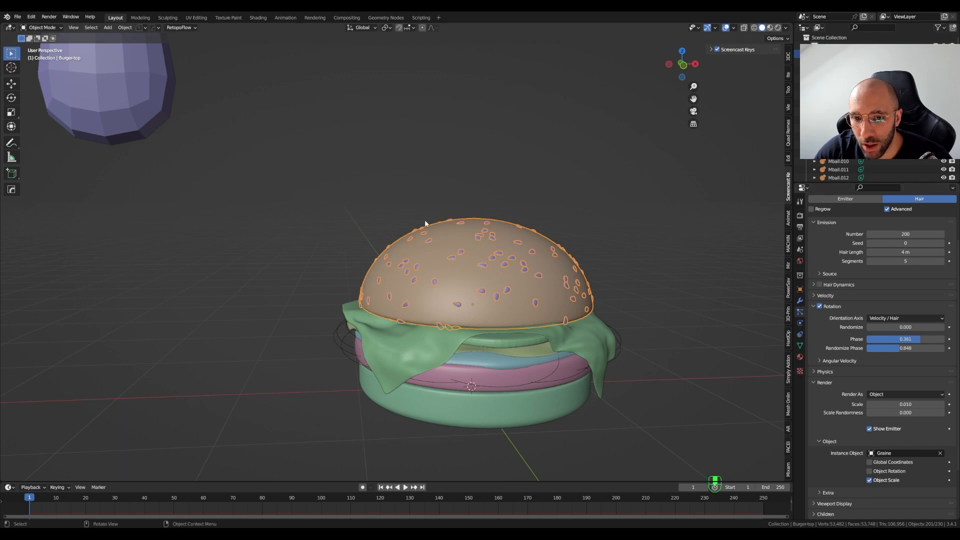
{"action": "scroll", "coordinate": [482, 251], "scroll_direction": "up", "scroll_amount": 2}
{"action": "mouse_move", "coordinate": [883, 412]}
{"action": "left_mouse_down", "text": "shift"}
{"action": "mouse_move", "coordinate": [939, 413]}
{"action": "mouse_move", "coordinate": [870, 415]}
{"action": "mouse_move", "coordinate": [886, 413]}
{"action": "left_mouse_up", "text": "shift"}
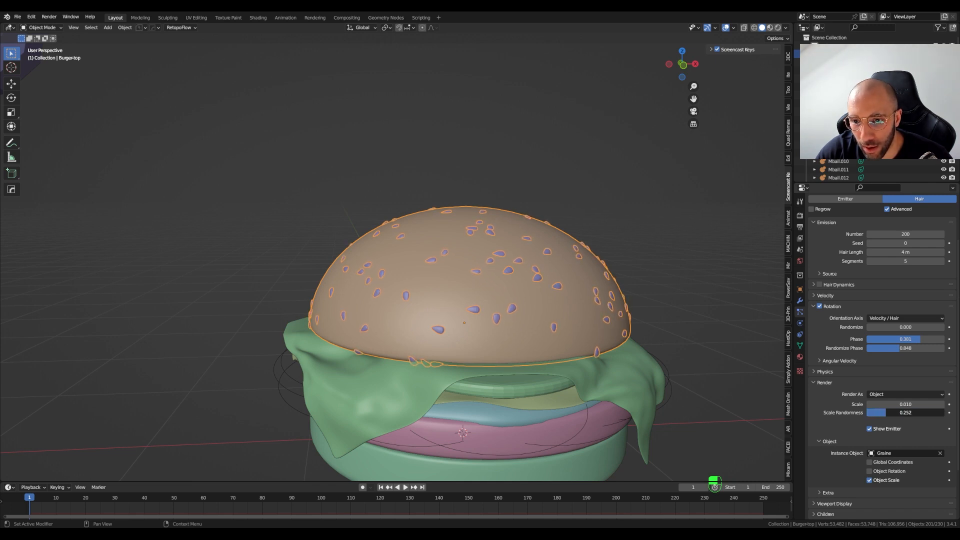
Set the seed particles' render scale to 0.008 and deselect the bun
{"action": "left_click", "coordinate": [887, 404]}
{"action": "left_click", "coordinate": [879, 404]}
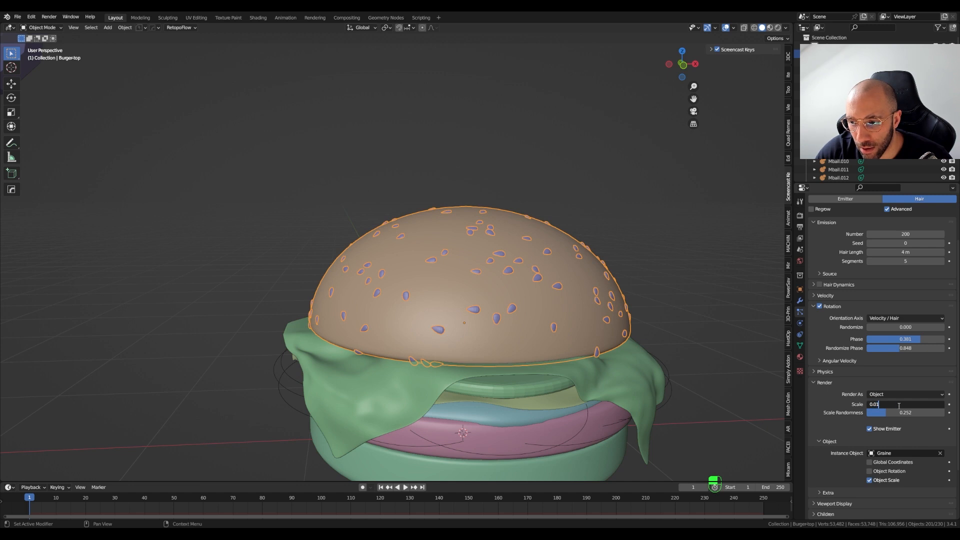
{"action": "type", "text": "08"}
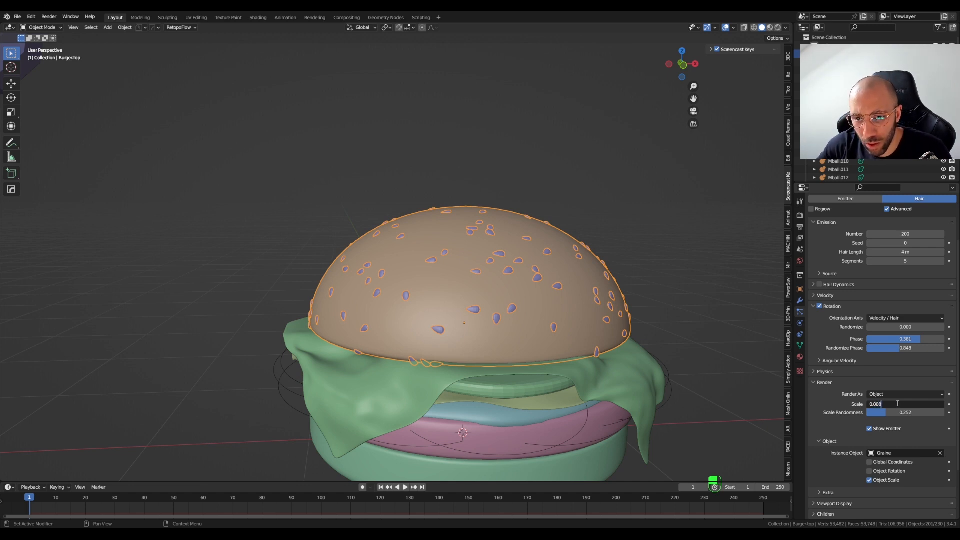
{"action": "key", "text": "Return"}
{"action": "left_click", "coordinate": [445, 167]}
{"action": "scroll", "coordinate": [451, 176], "scroll_direction": "down", "scroll_amount": 3}
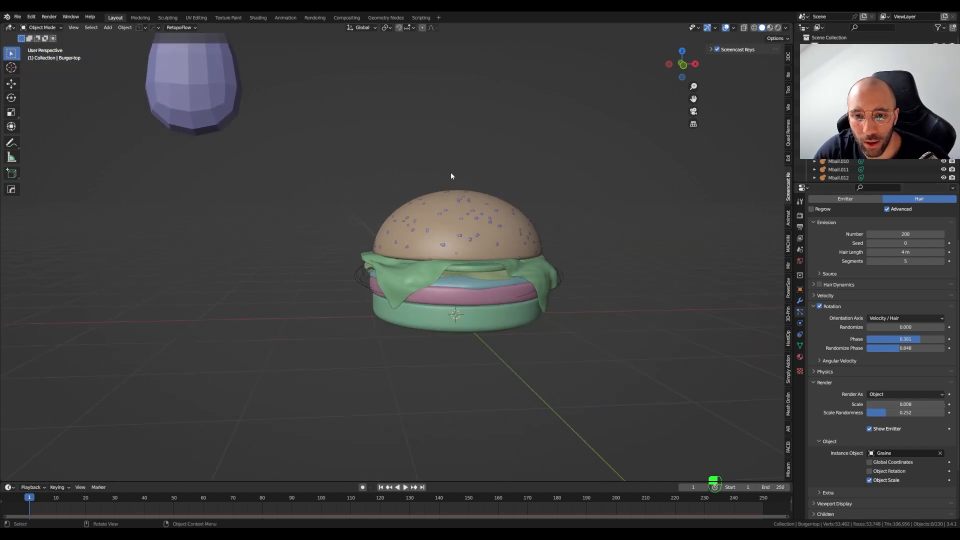
Apply Shade Smooth to the large purple seed object and save the file
{"action": "middle_click_drag", "start_coordinate": [451, 176], "coordinate": [435, 205]}
{"action": "left_click", "coordinate": [244, 73]}
{"action": "middle_click_drag", "start_coordinate": [245, 73], "coordinate": [523, 268]}
{"action": "right_click", "coordinate": [374, 222]}
{"action": "left_click", "coordinate": [349, 183]}
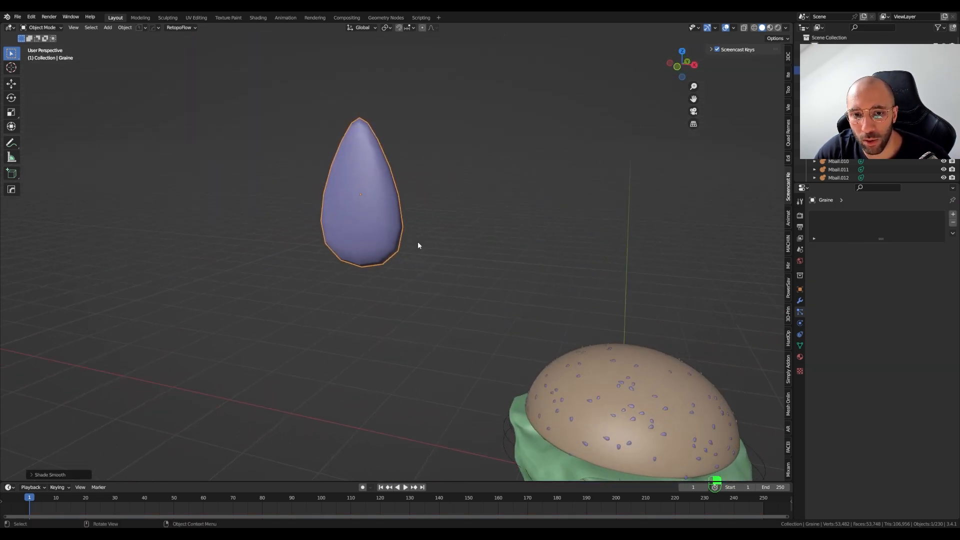
{"action": "scroll", "coordinate": [428, 226], "scroll_direction": "up", "scroll_amount": 2}
{"action": "scroll", "coordinate": [584, 323], "scroll_direction": "up", "scroll_amount": 8}
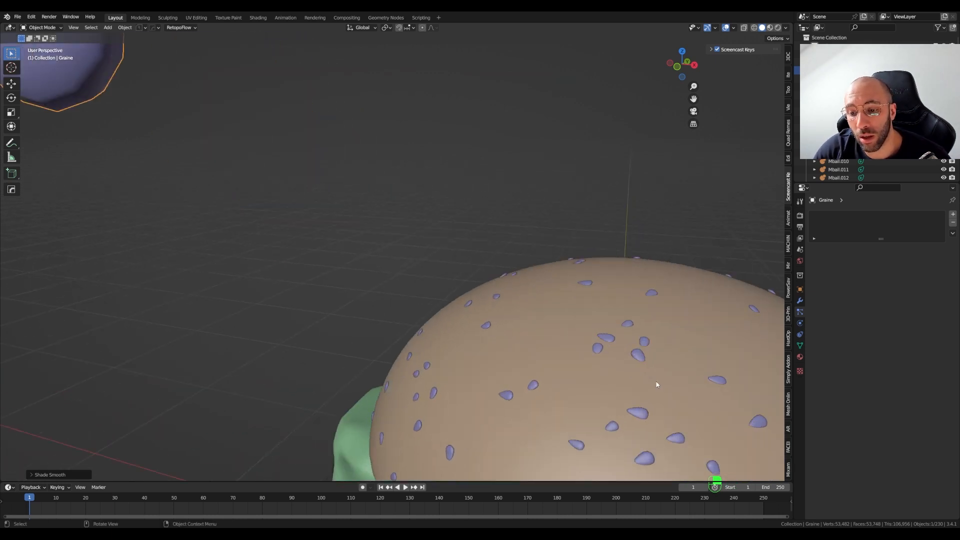
{"action": "scroll", "coordinate": [564, 304], "scroll_direction": "down", "scroll_amount": 10}
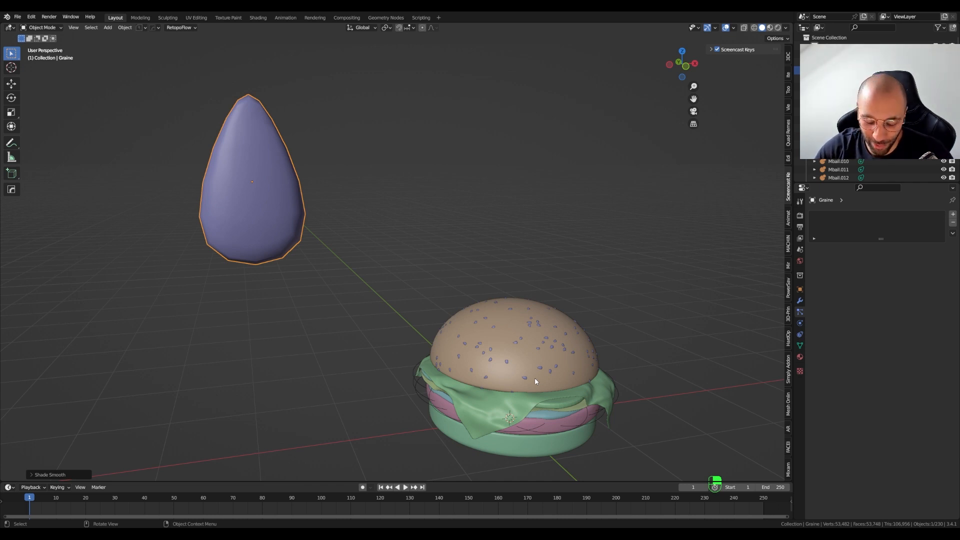
{"action": "key", "text": "ctrl+s"}
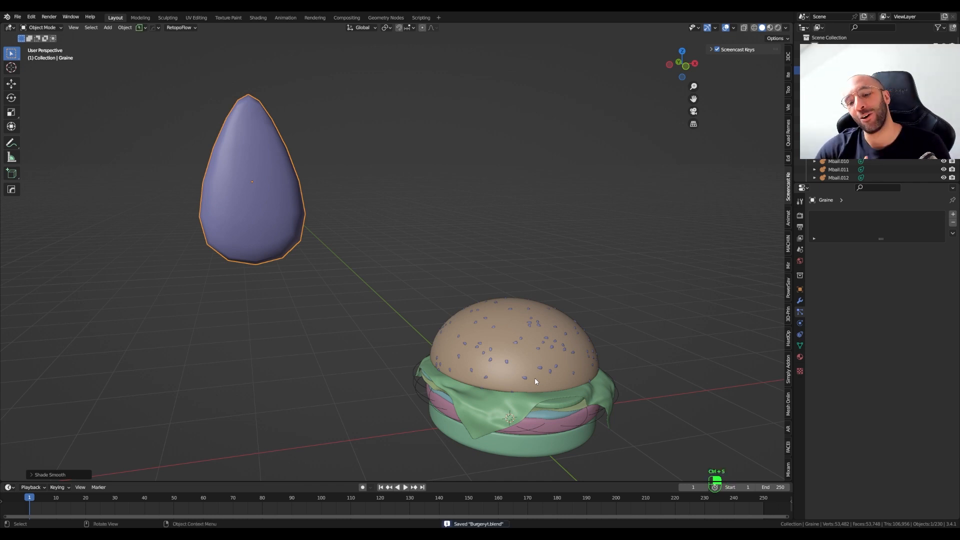
Isolate the top bun in local view to inspect the seeds on its dome and underside
{"action": "left_click", "coordinate": [521, 364]}
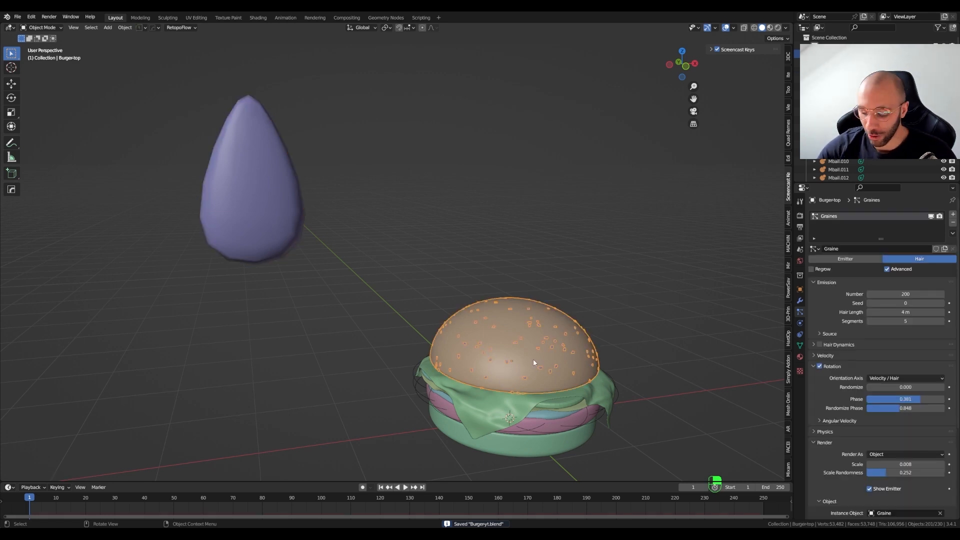
{"action": "key", "text": "KP_Divide"}
{"action": "middle_click_drag", "start_coordinate": [529, 349], "coordinate": [407, 285]}
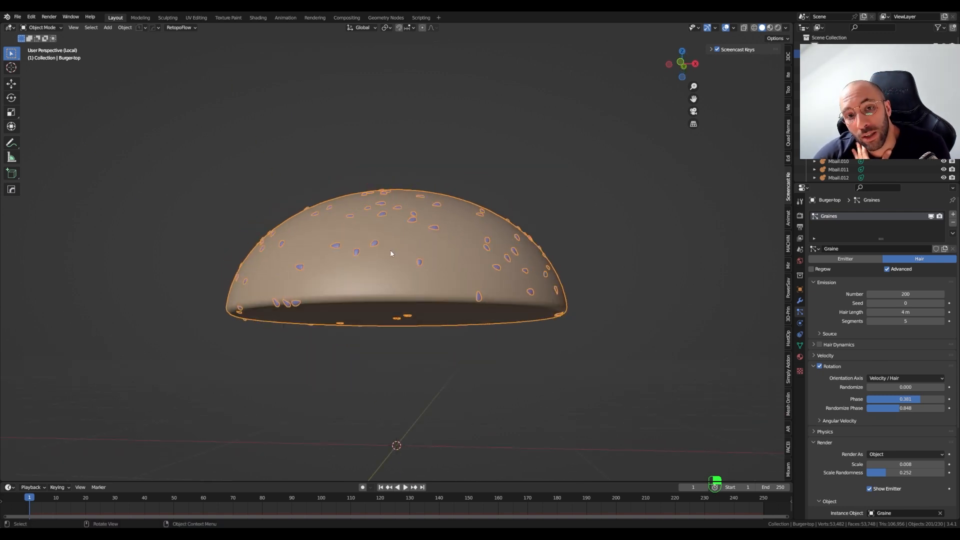
{"action": "middle_click_drag", "start_coordinate": [392, 252], "coordinate": [504, 280]}
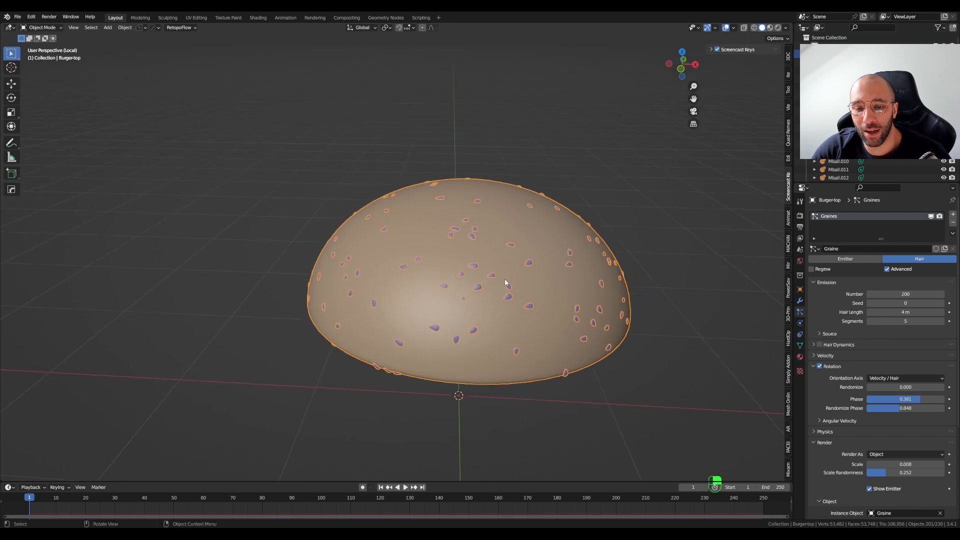
In Edit Mode, select the top bun's apex vertex and grow the selection seven times down the dome
{"action": "key", "text": "Tab"}
{"action": "left_click", "coordinate": [446, 279]}
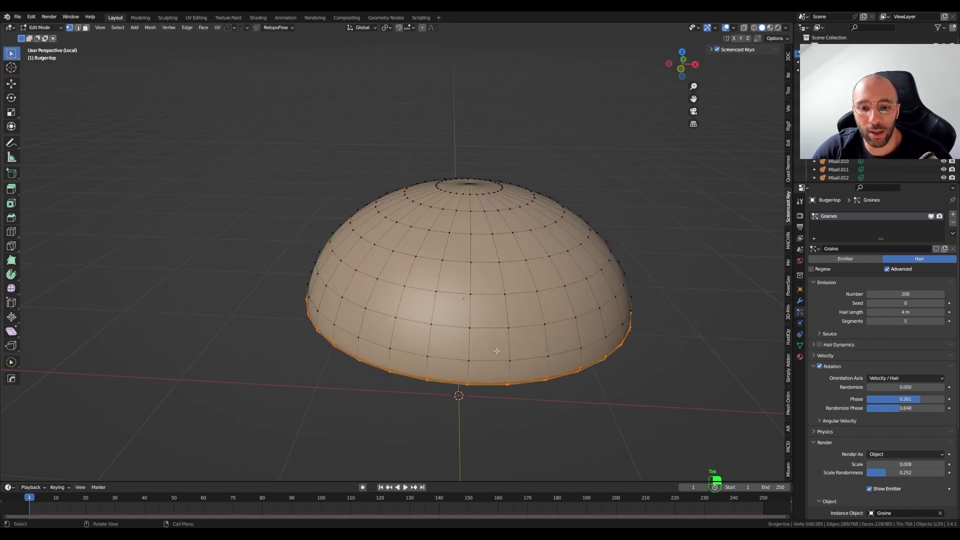
{"action": "middle_click_drag", "start_coordinate": [492, 304], "coordinate": [491, 336]}
{"action": "left_click", "coordinate": [477, 216]}
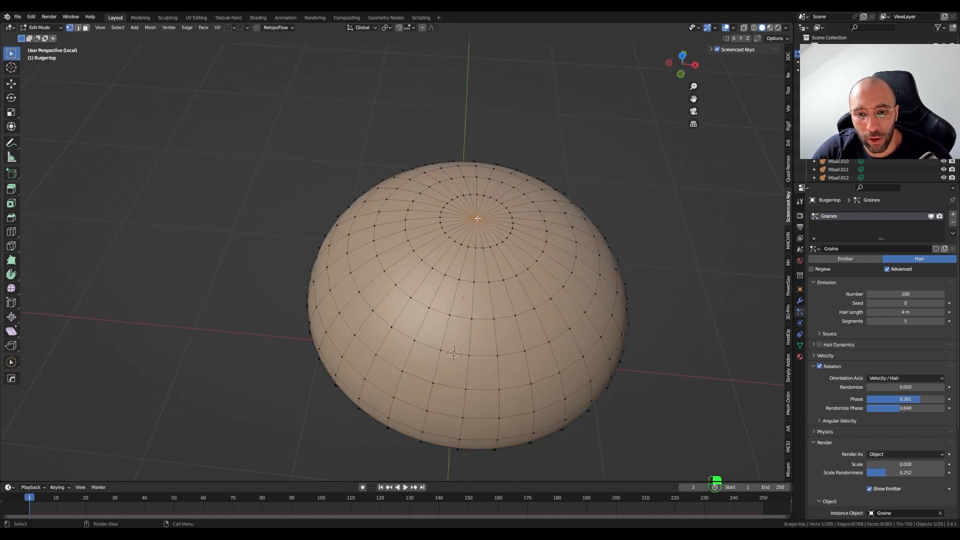
{"action": "middle_click_drag", "start_coordinate": [482, 291], "coordinate": [485, 273]}
{"action": "middle_click_drag", "start_coordinate": [604, 327], "coordinate": [537, 278], "text": "shift"}
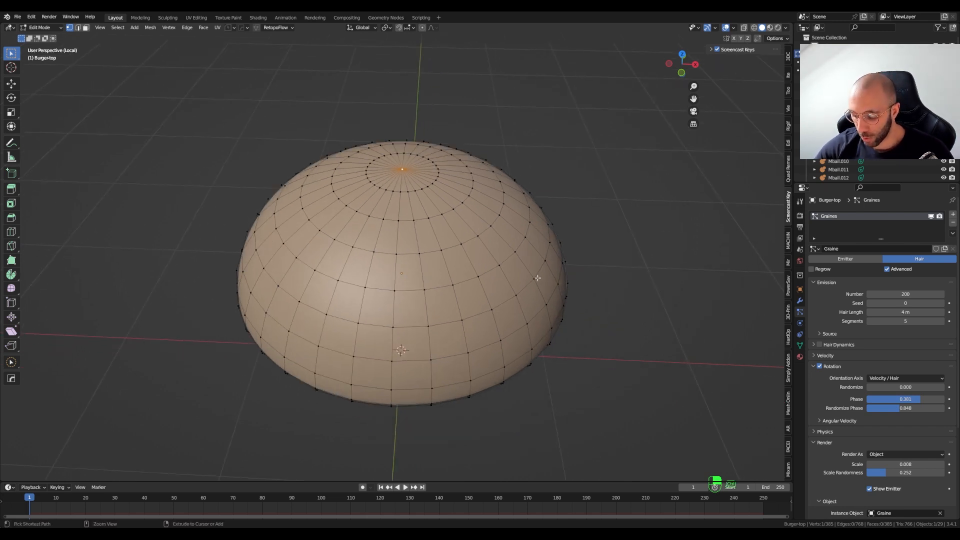
{"action": "key", "text": "ctrl+KP_Add"}
{"action": "key", "text": "ctrl+KP_Add"}
{"action": "key", "text": "ctrl+KP_Add"}
{"action": "key", "text": "ctrl+KP_Add"}
{"action": "key", "text": "ctrl+KP_Add"}
{"action": "key", "text": "ctrl+KP_Add"}
{"action": "key", "text": "ctrl+KP_Add"}
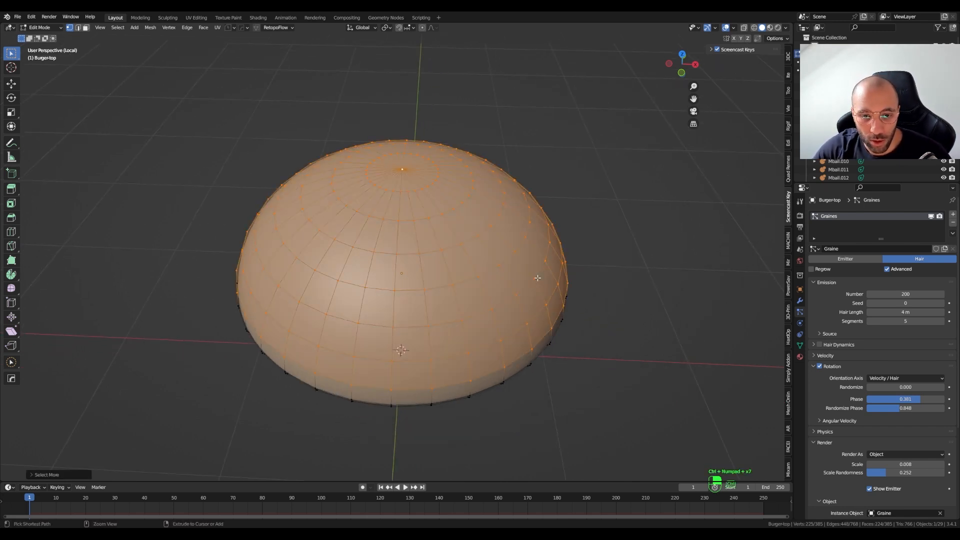
Create a vertex group named Graines on the top bun and assign the selected dome vertices to it
{"action": "middle_click_drag", "start_coordinate": [374, 327], "coordinate": [460, 280]}
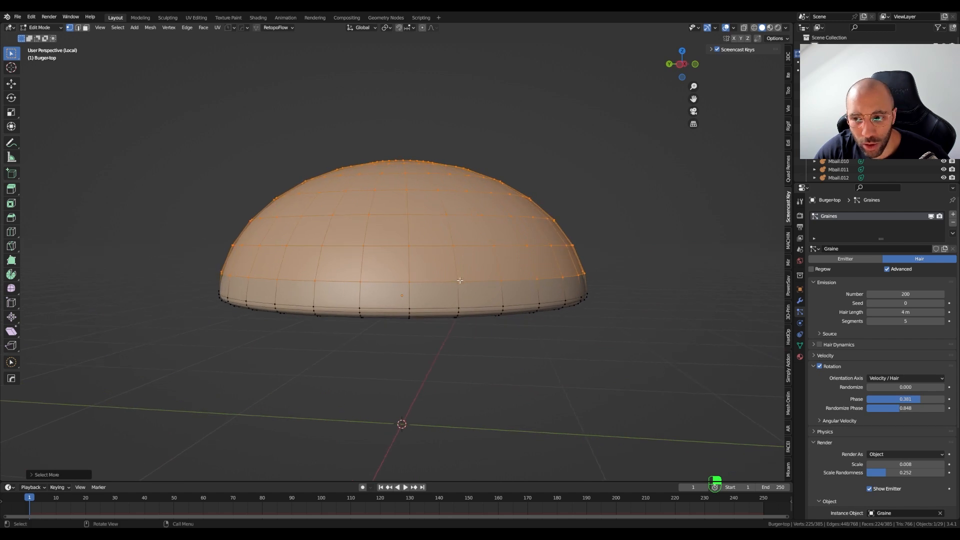
{"action": "left_click", "coordinate": [800, 346]}
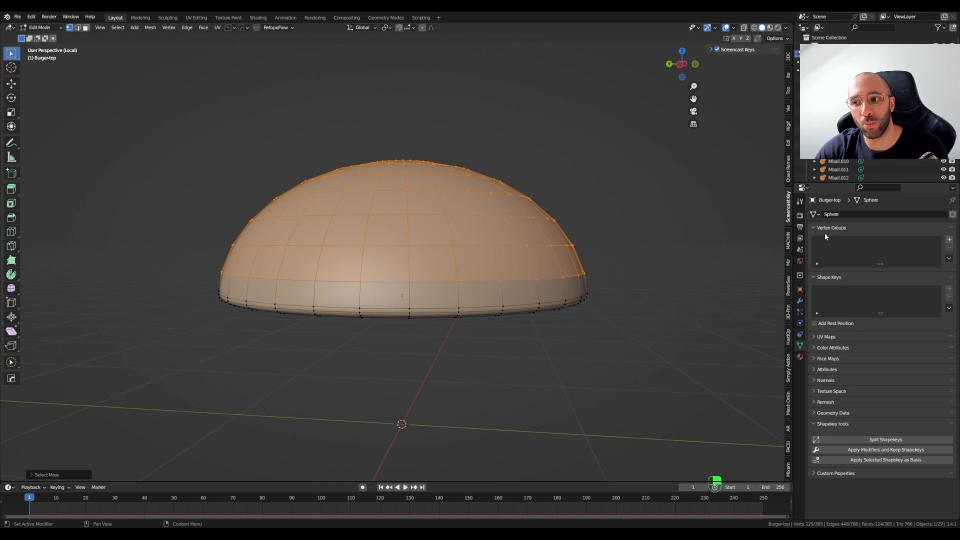
{"action": "left_click", "coordinate": [948, 240]}
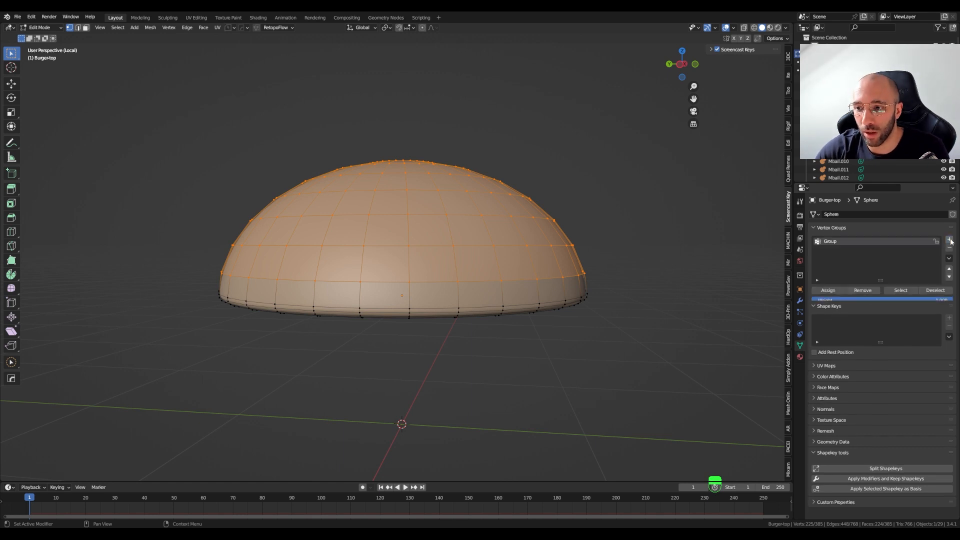
{"action": "double_click", "coordinate": [832, 244]}
{"action": "type", "text": "Graines"}
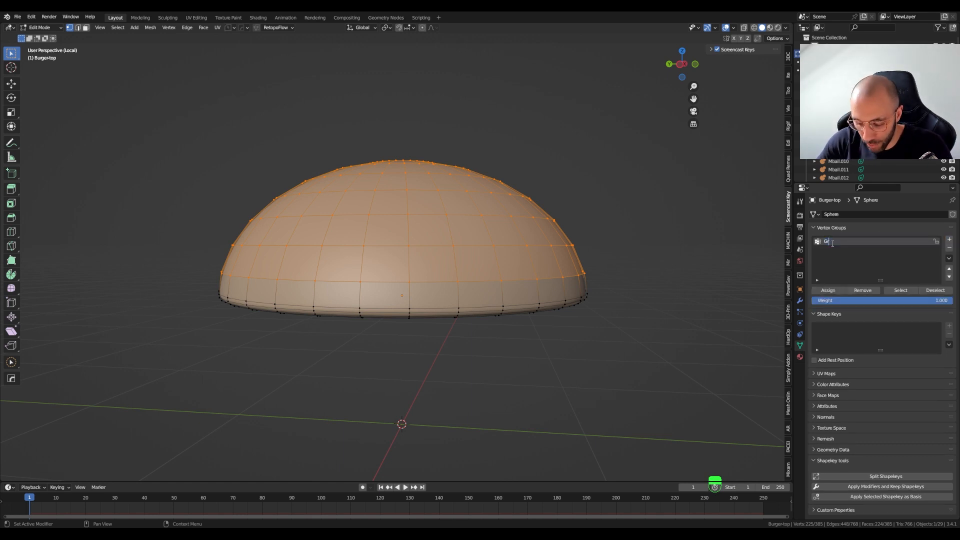
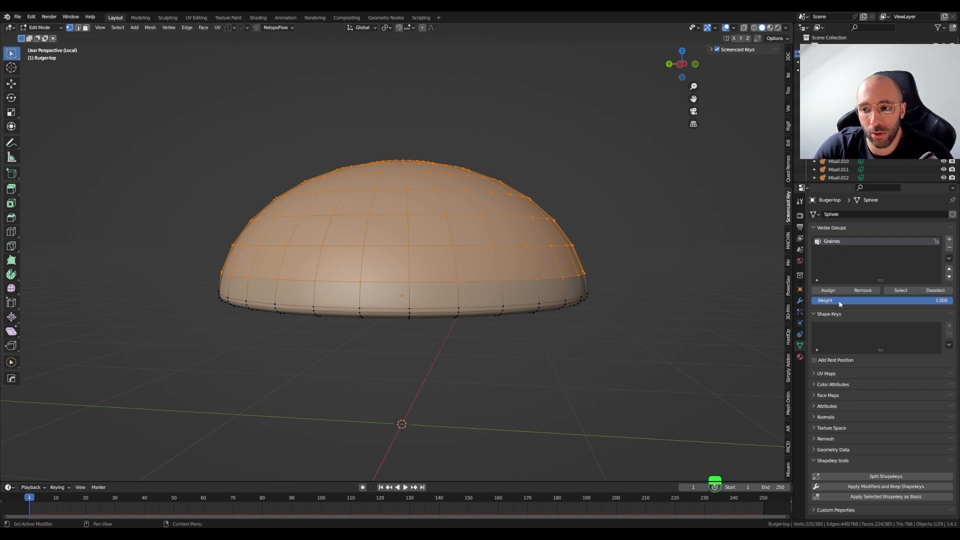
{"action": "left_click", "coordinate": [825, 291]}
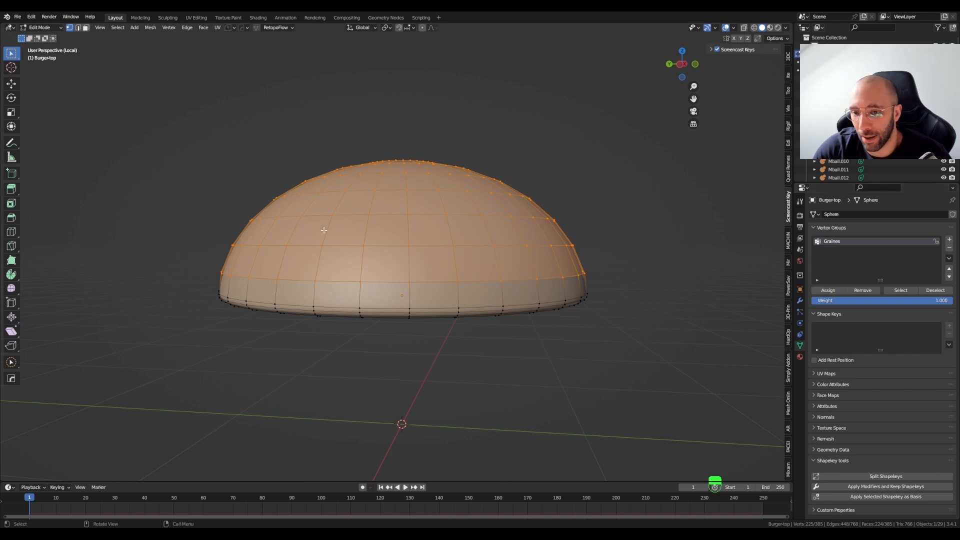
Deselect all bun vertices and select the Graines vertex group's members to check the assignment
{"action": "middle_click_drag", "start_coordinate": [324, 230], "coordinate": [475, 287]}
{"action": "left_click", "coordinate": [537, 391]}
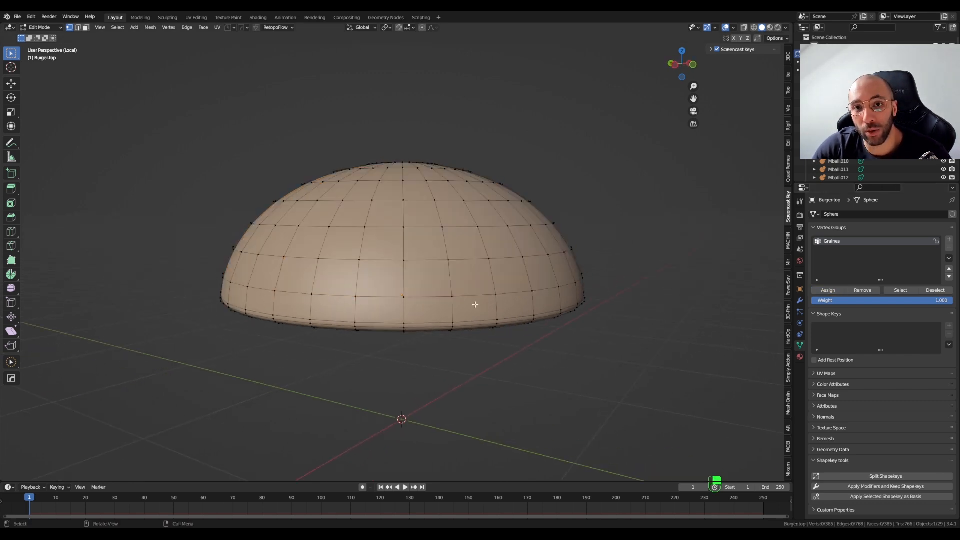
{"action": "left_click", "coordinate": [894, 291]}
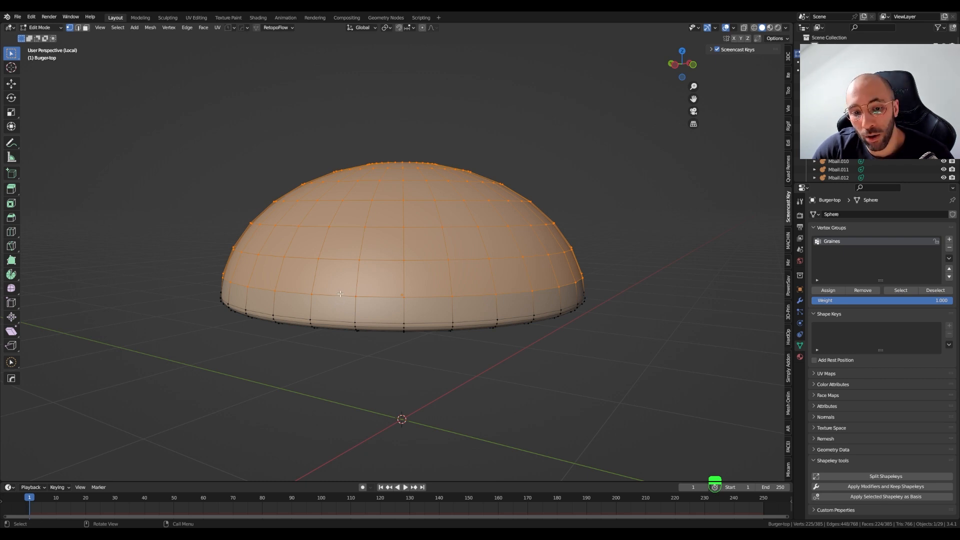
Return the bun to Object Mode and set the particle system's density vertex group to Graines
{"action": "left_click", "coordinate": [800, 312]}
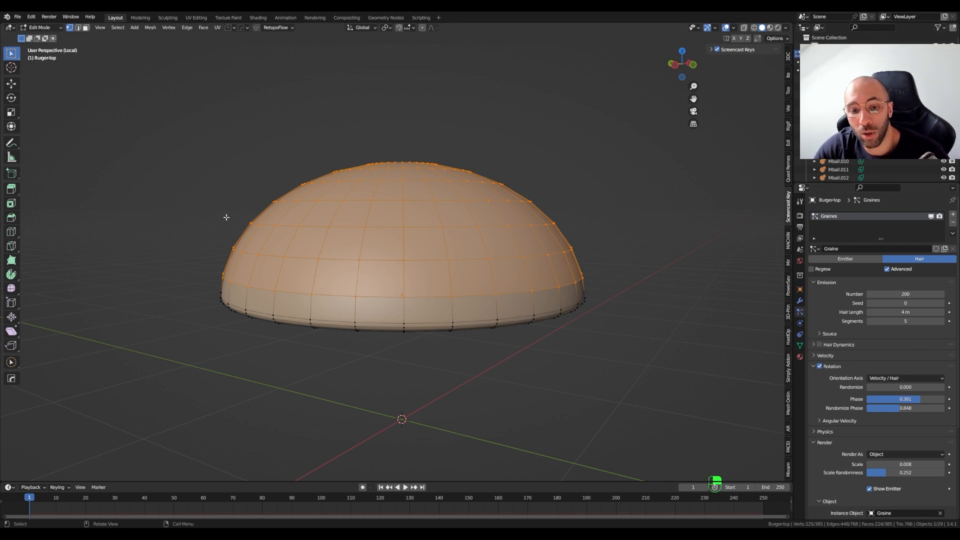
{"action": "middle_click_drag", "start_coordinate": [514, 231], "coordinate": [529, 260]}
{"action": "key", "text": "Tab"}
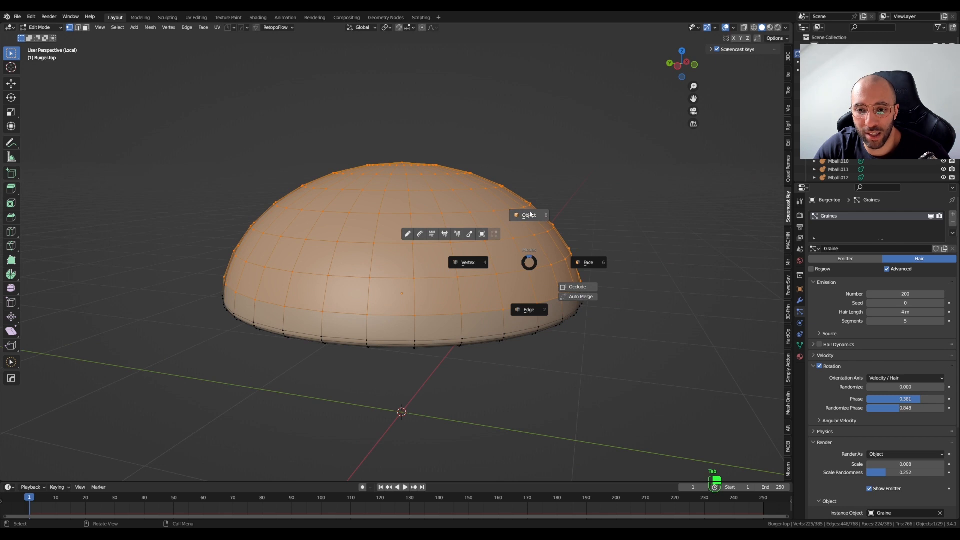
{"action": "left_click", "coordinate": [529, 214]}
{"action": "scroll", "coordinate": [904, 402], "scroll_direction": "down", "scroll_amount": 5}
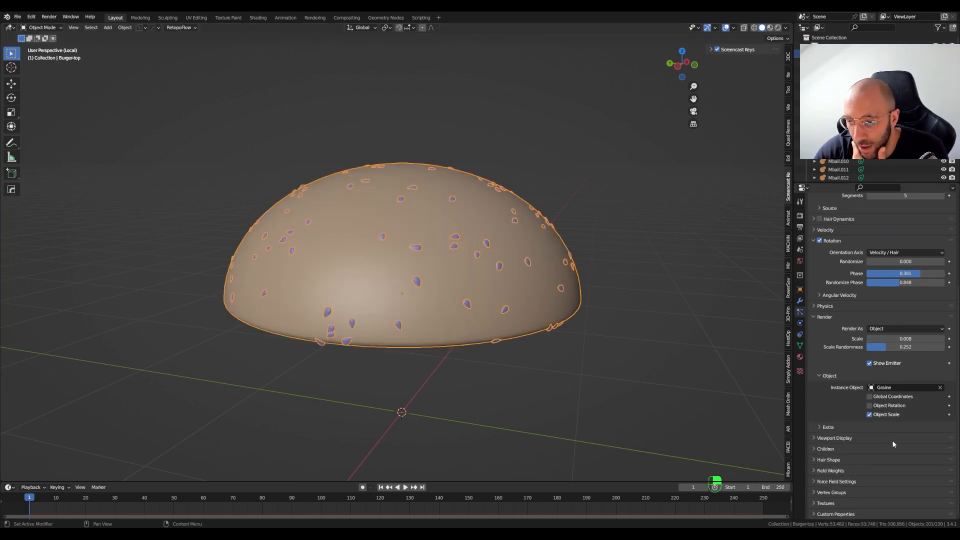
{"action": "left_click", "coordinate": [831, 493]}
{"action": "scroll", "coordinate": [850, 450], "scroll_direction": "down", "scroll_amount": 3}
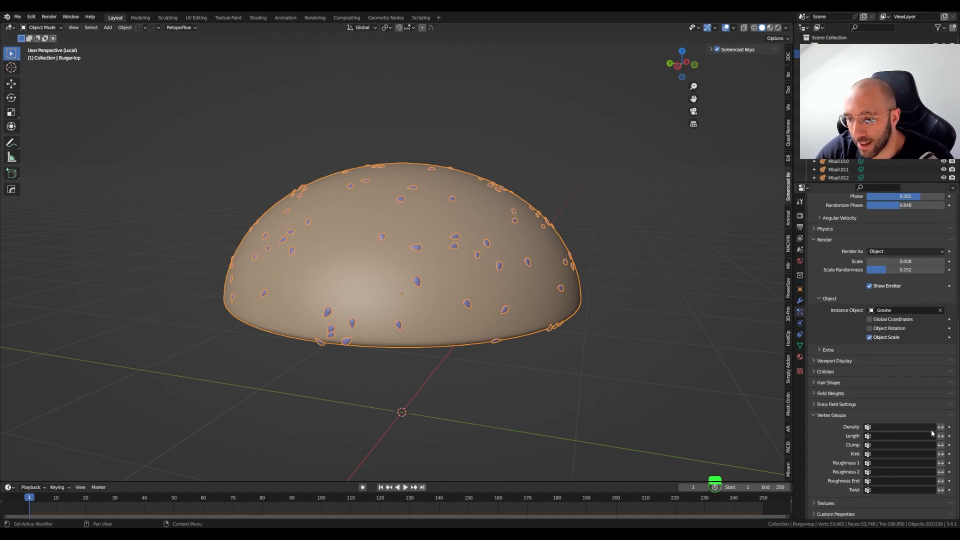
{"action": "left_click", "coordinate": [902, 425]}
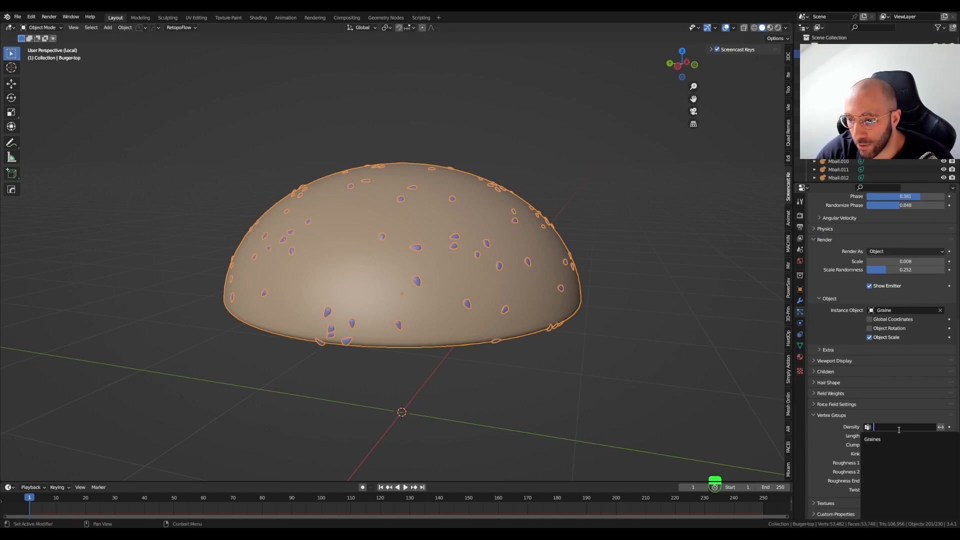
{"action": "left_click", "coordinate": [882, 439]}
Check the seed distribution around the bun and set the particle emission number to 100
{"action": "middle_click_drag", "start_coordinate": [410, 380], "coordinate": [403, 225]}
{"action": "middle_click_drag", "start_coordinate": [405, 258], "coordinate": [391, 159]}
{"action": "middle_click_drag", "start_coordinate": [475, 103], "coordinate": [448, 215]}
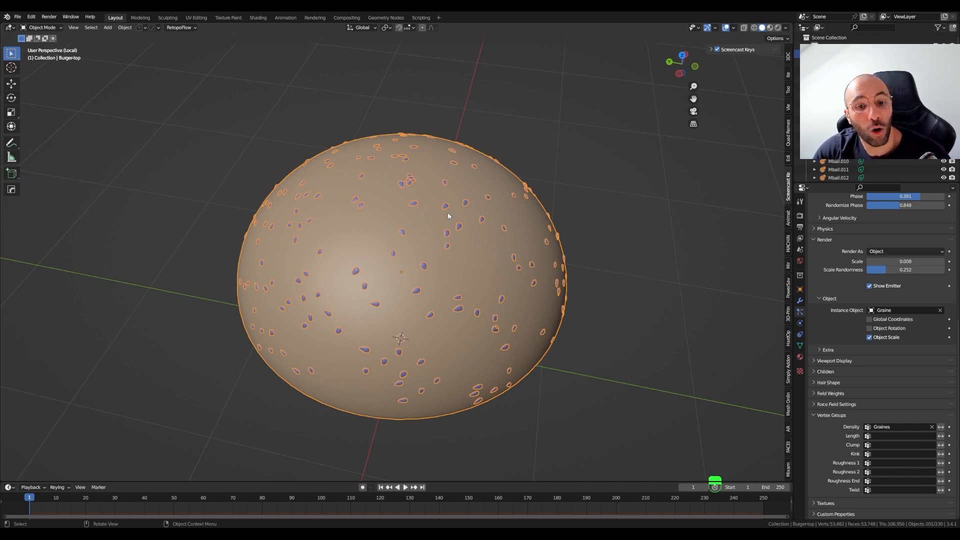
{"action": "middle_click_drag", "start_coordinate": [450, 219], "coordinate": [500, 266]}
{"action": "scroll", "coordinate": [895, 295], "scroll_direction": "up", "scroll_amount": 10}
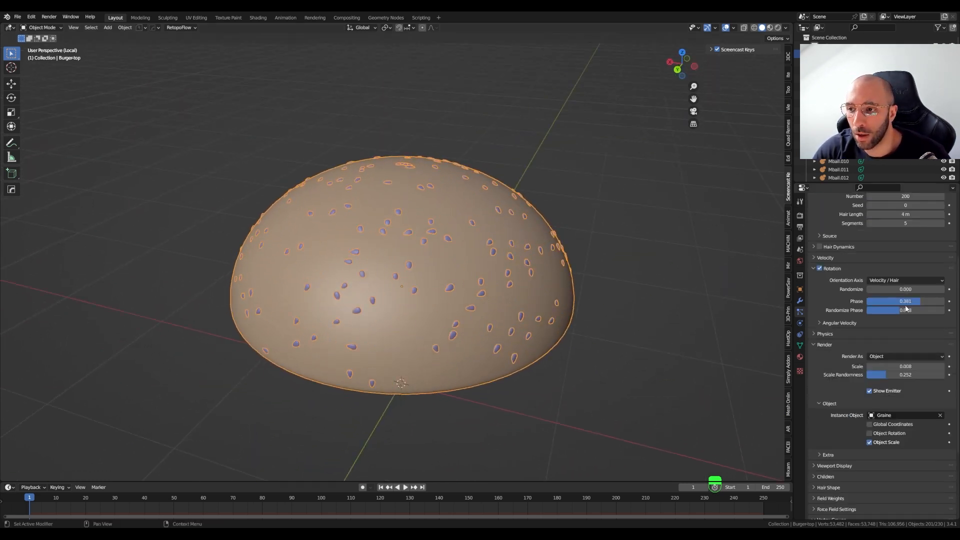
{"action": "double_click", "coordinate": [896, 295]}
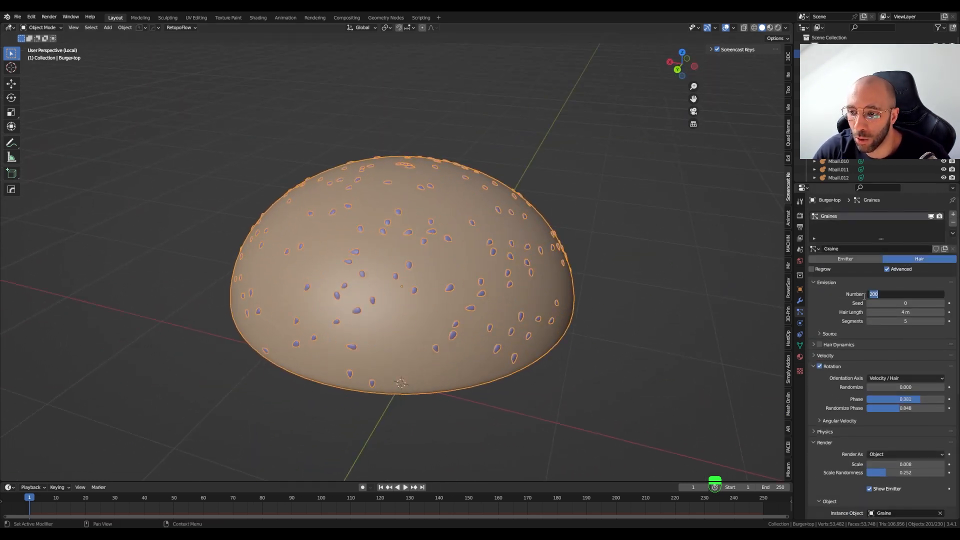
{"action": "type", "text": "100"}
{"action": "key", "text": "Return"}
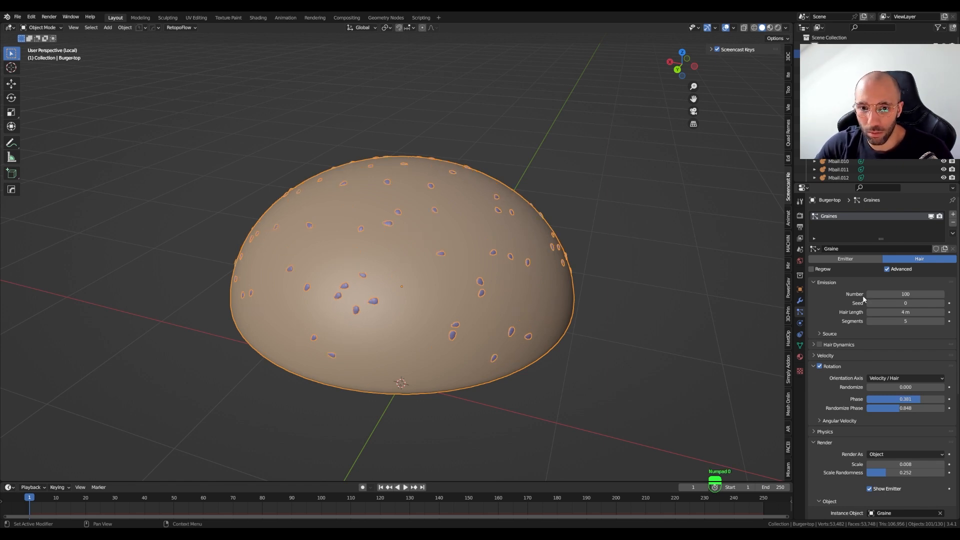
Try emission seed values from 1 to 3 on the bun's particles and return the seed to 0
{"action": "middle_click_drag", "start_coordinate": [535, 248], "coordinate": [579, 265]}
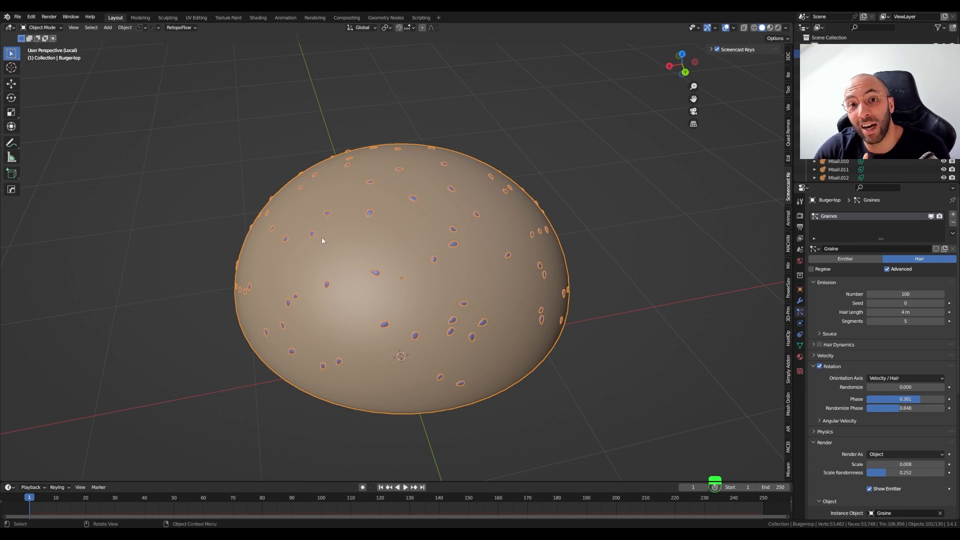
{"action": "left_click", "coordinate": [942, 304]}
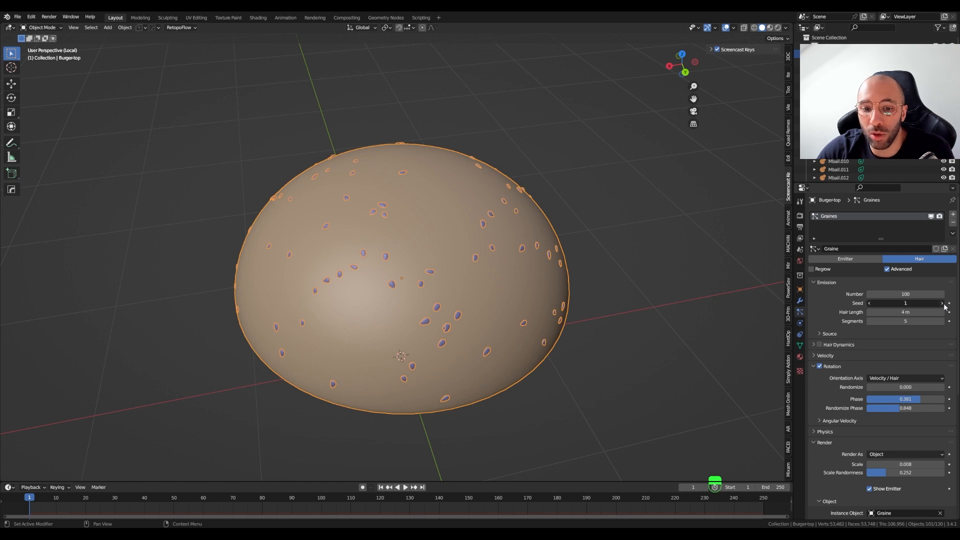
{"action": "left_click", "coordinate": [942, 304]}
{"action": "left_click", "coordinate": [943, 303]}
{"action": "middle_click_drag", "start_coordinate": [350, 280], "coordinate": [320, 295]}
{"action": "left_click", "coordinate": [869, 303]}
{"action": "left_click", "coordinate": [869, 304]}
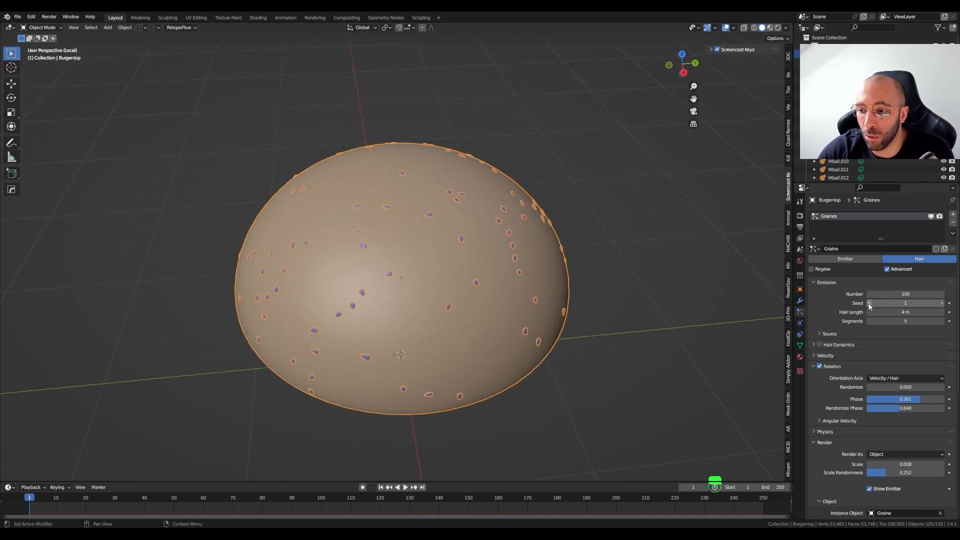
{"action": "left_click", "coordinate": [868, 304]}
{"action": "middle_click_drag", "start_coordinate": [409, 239], "coordinate": [407, 230]}
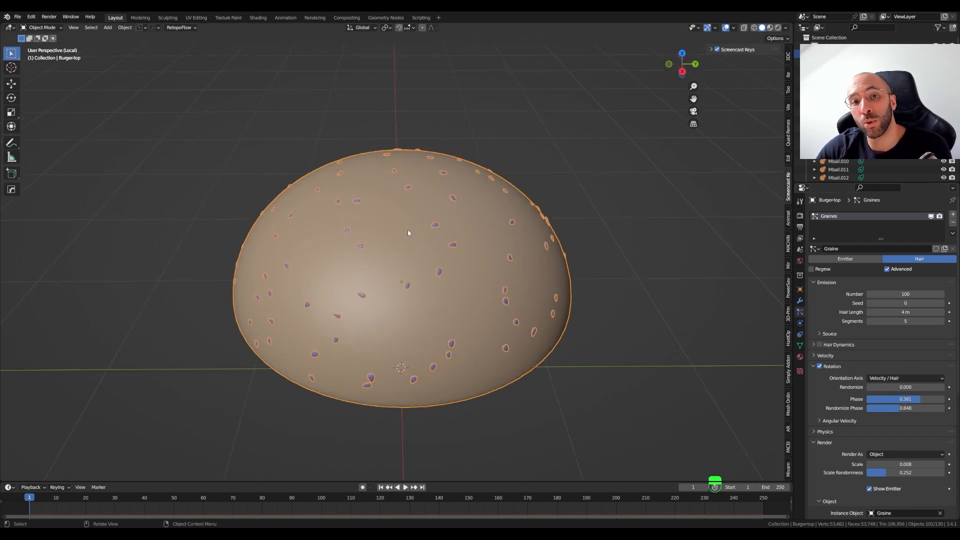
Reduce the particles' hair length to 3.02 m and save the file
{"action": "scroll", "coordinate": [425, 227], "scroll_direction": "up", "scroll_amount": 2}
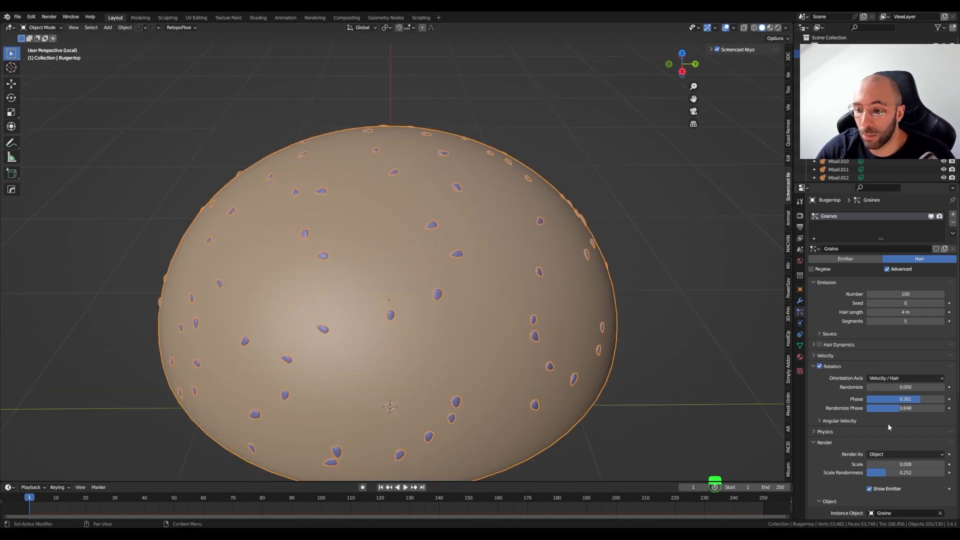
{"action": "scroll", "coordinate": [886, 423], "scroll_direction": "down", "scroll_amount": 3}
{"action": "left_click", "coordinate": [902, 405]}
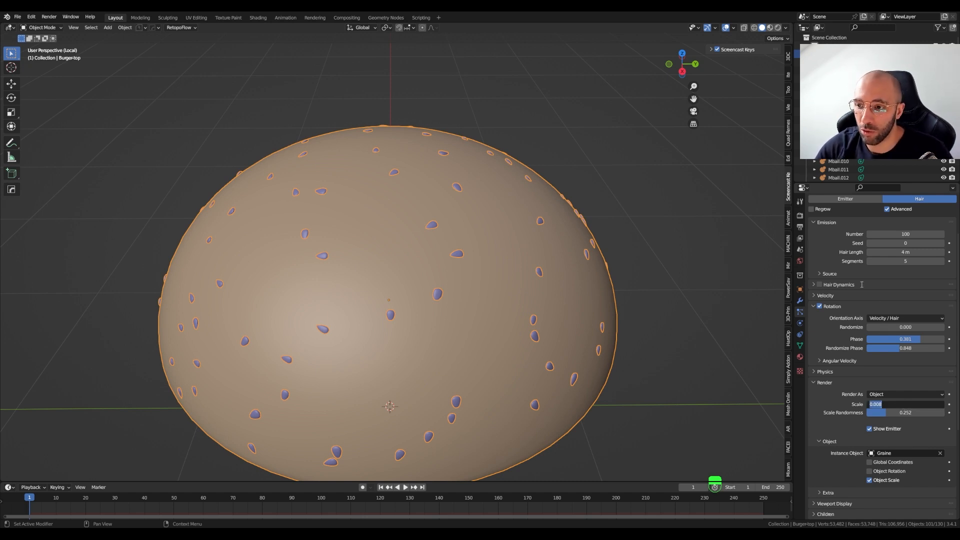
{"action": "left_click", "coordinate": [838, 261]}
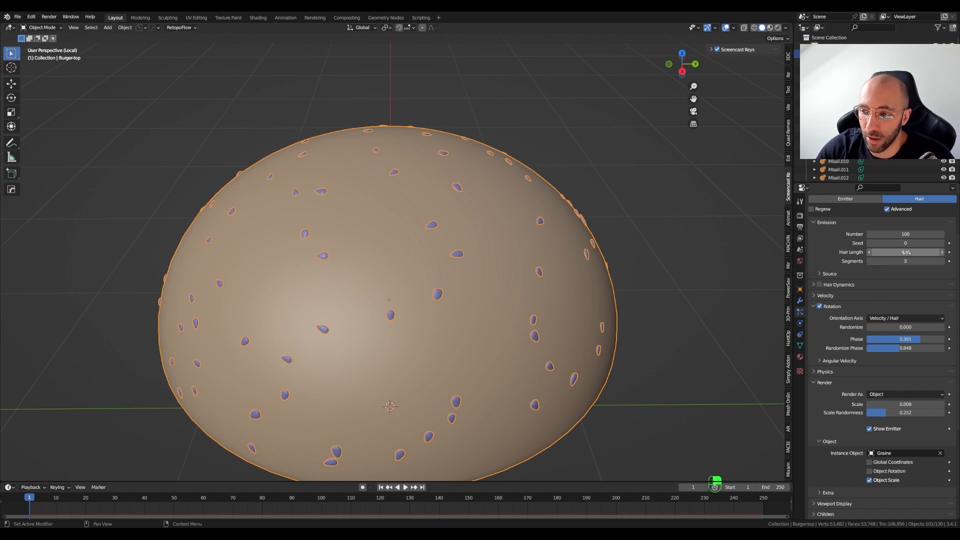
{"action": "left_click_drag", "start_coordinate": [905, 253], "coordinate": [901, 253]}
{"action": "scroll", "coordinate": [474, 267], "scroll_direction": "down", "scroll_amount": 5}
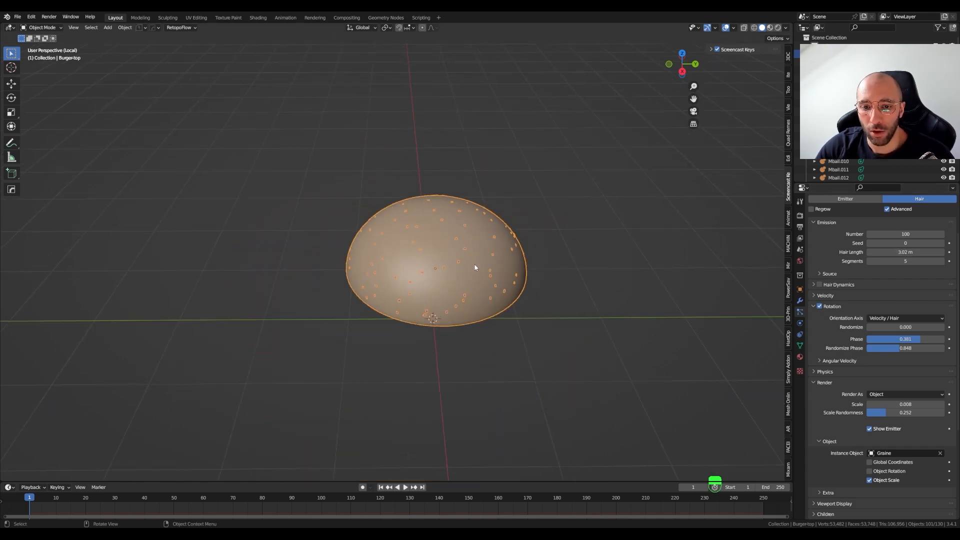
{"action": "key", "text": "ctrl+s"}
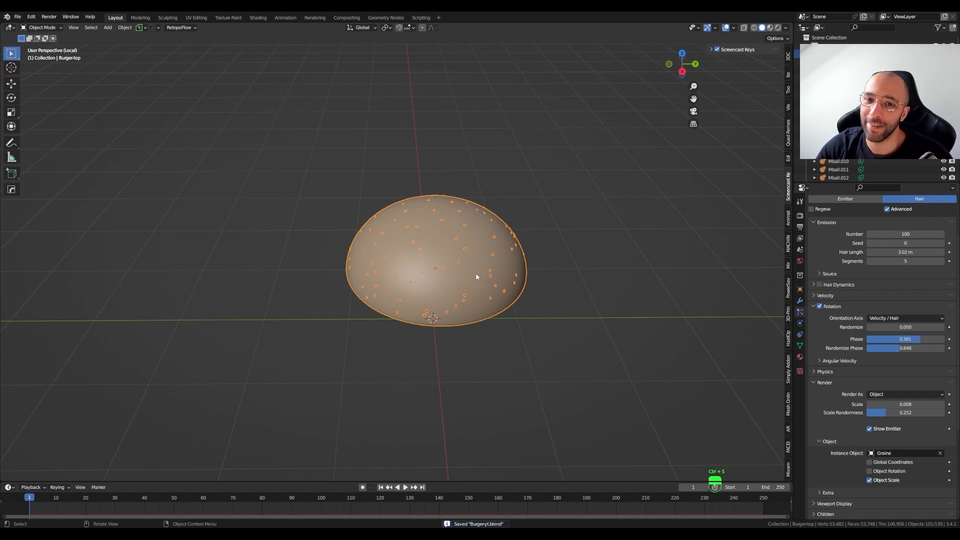
Leave local view to bring back the whole burger and the large seed object
{"action": "scroll", "coordinate": [476, 276], "scroll_direction": "up", "scroll_amount": 3}
{"action": "key", "text": "alt+a"}
{"action": "key", "text": "KP_Divide"}
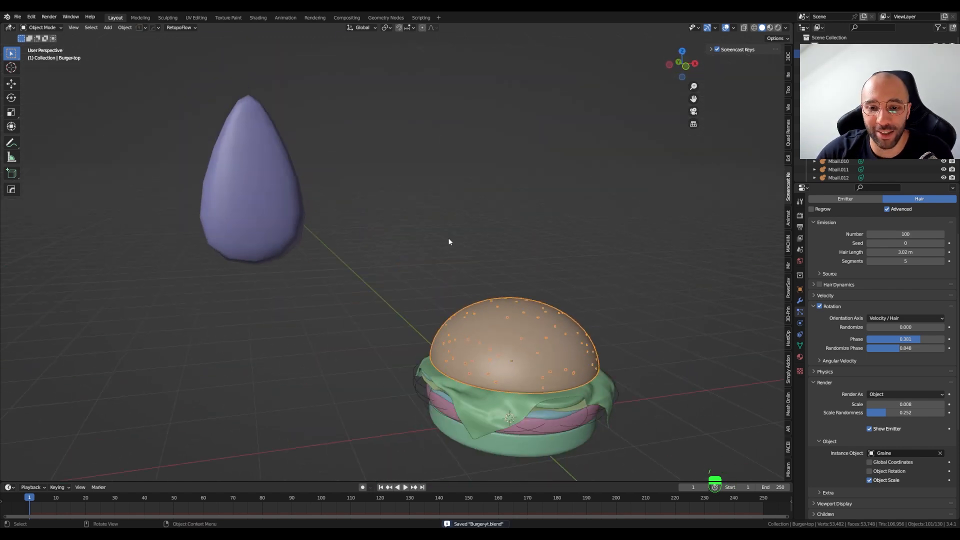
In front view, move the large purple seed object along the X axis, far away from the burger
{"action": "middle_click_drag", "start_coordinate": [562, 350], "coordinate": [86, 209]}
{"action": "left_click", "coordinate": [179, 172]}
{"action": "scroll", "coordinate": [181, 176], "scroll_direction": "down", "scroll_amount": 2}
{"action": "key", "text": "KP_1"}
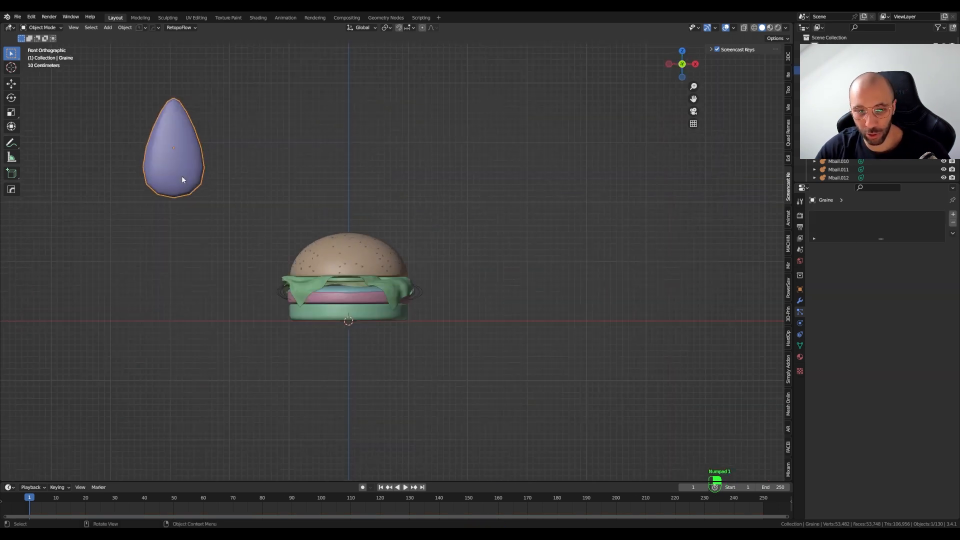
{"action": "middle_click_drag", "start_coordinate": [228, 211], "coordinate": [287, 218], "text": "shift"}
{"action": "key", "text": "g"}
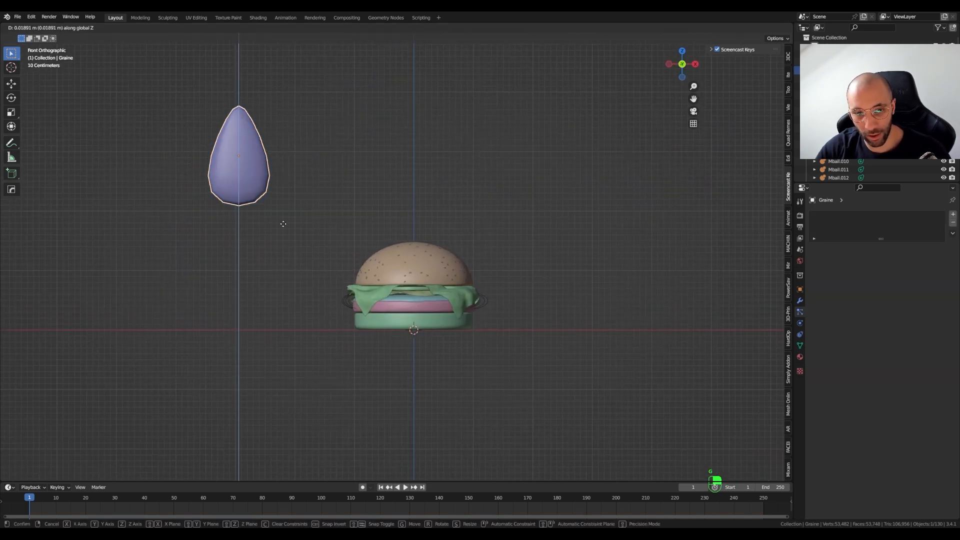
{"action": "key", "text": "x"}
{"action": "left_click", "coordinate": [658, 230]}
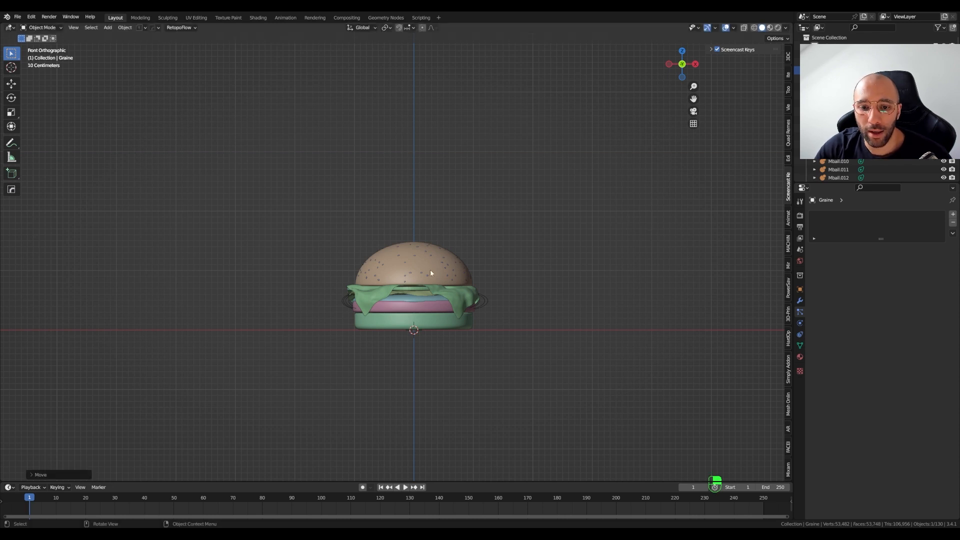
Apply Shade Smooth to two of the thin round slices beneath the top bun, Plane.003 and Plane.001
{"action": "scroll", "coordinate": [392, 275], "scroll_direction": "up", "scroll_amount": 5}
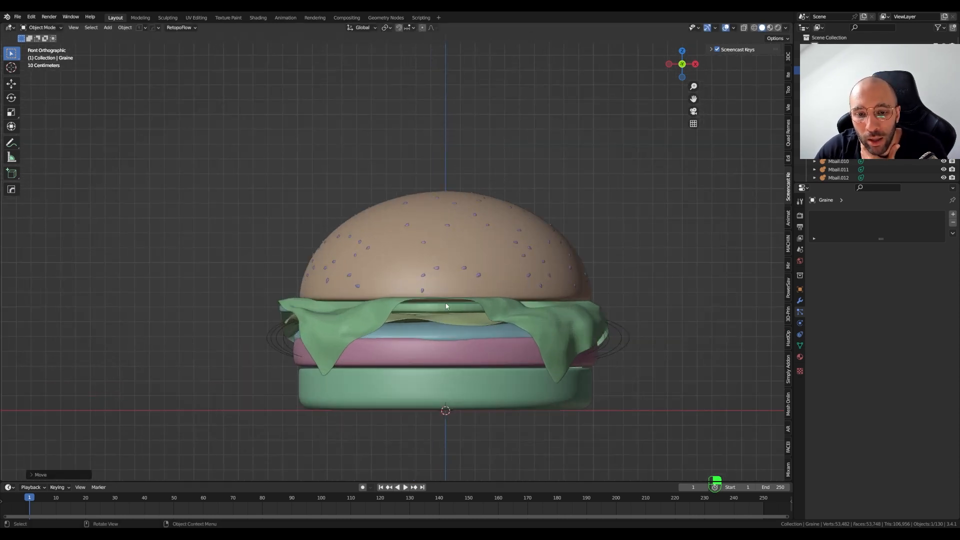
{"action": "left_click", "coordinate": [448, 311]}
{"action": "right_click", "coordinate": [440, 308]}
{"action": "left_click", "coordinate": [440, 308]}
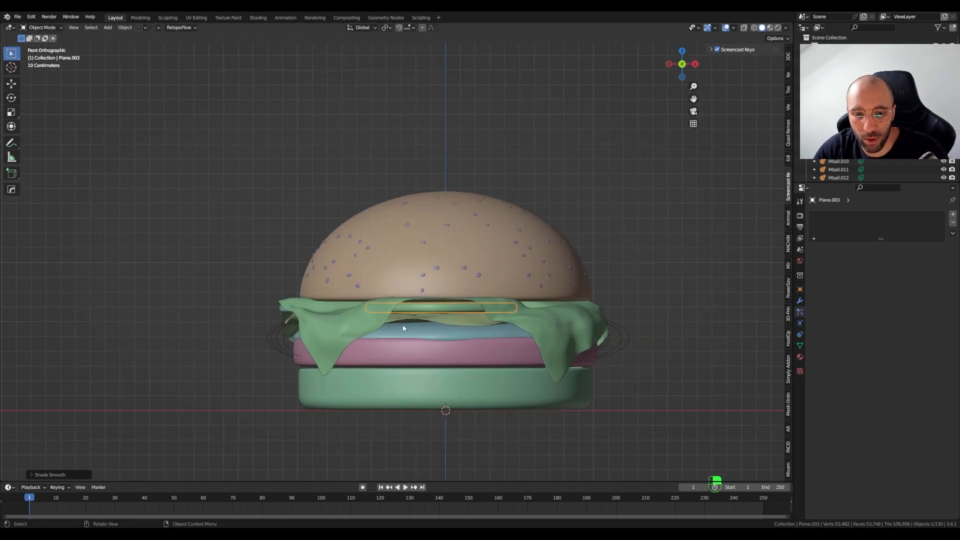
{"action": "middle_click_drag", "start_coordinate": [440, 307], "coordinate": [502, 320]}
{"action": "left_click", "coordinate": [334, 307]}
{"action": "right_click", "coordinate": [334, 304]}
{"action": "left_click", "coordinate": [334, 304]}
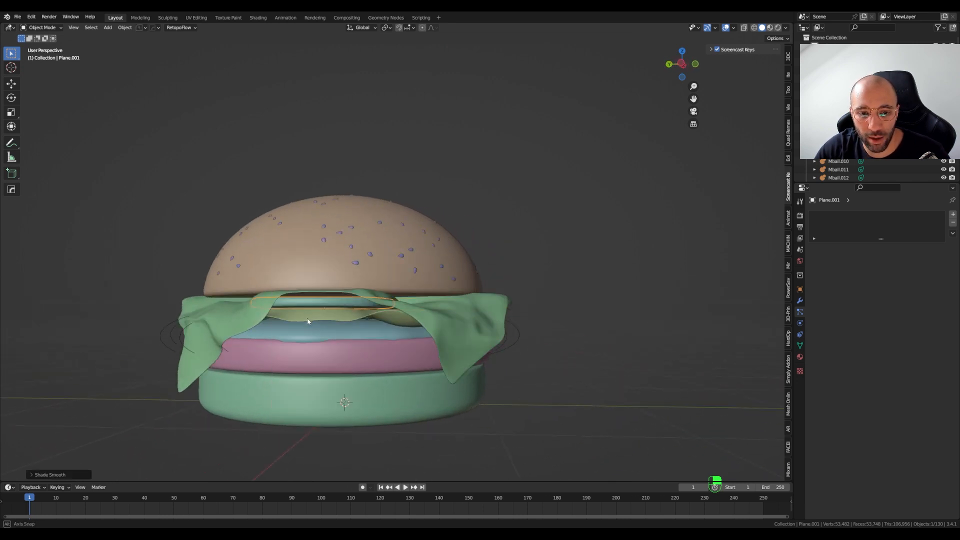
Apply Shade Smooth to the two remaining round slices beneath the top bun, Plane.002 and Plane.004
{"action": "middle_click_drag", "start_coordinate": [307, 319], "coordinate": [487, 311]}
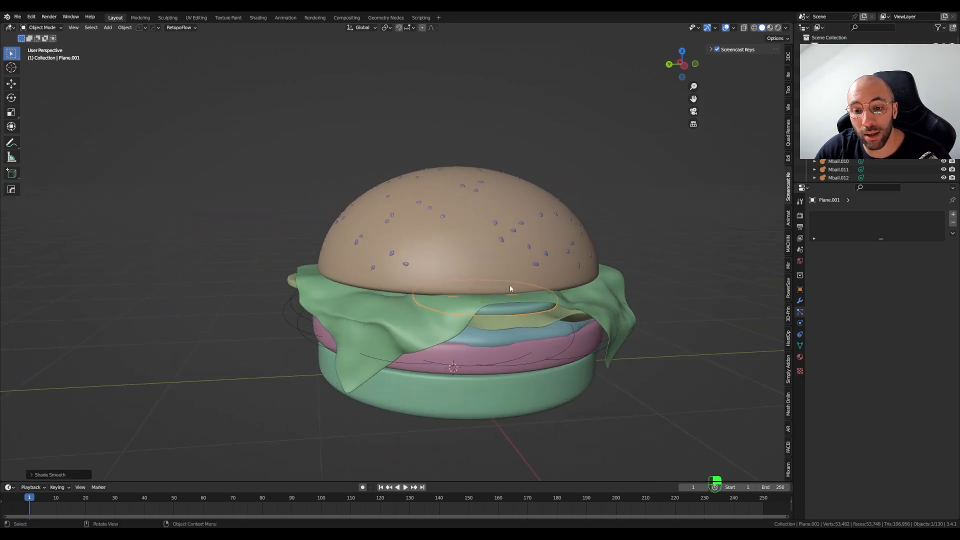
{"action": "middle_click_drag", "start_coordinate": [322, 315], "coordinate": [394, 292]}
{"action": "left_click", "coordinate": [312, 270]}
{"action": "right_click", "coordinate": [312, 270]}
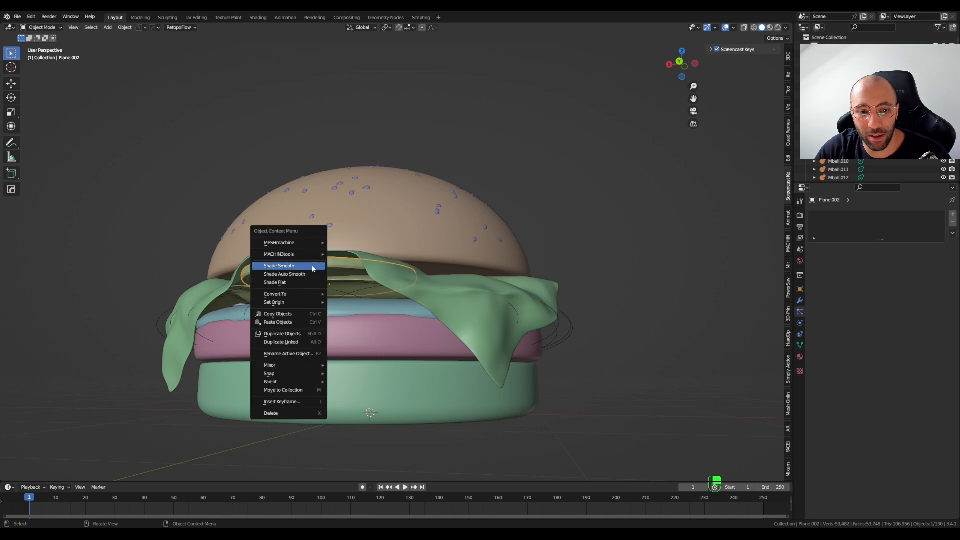
{"action": "left_click", "coordinate": [312, 269]}
{"action": "mouse_move", "coordinate": [312, 270]}
{"action": "middle_mouse_down"}
{"action": "mouse_move", "coordinate": [303, 305]}
{"action": "mouse_move", "coordinate": [469, 324]}
{"action": "mouse_move", "coordinate": [471, 335]}
{"action": "mouse_move", "coordinate": [330, 322]}
{"action": "mouse_move", "coordinate": [325, 298]}
{"action": "mouse_move", "coordinate": [295, 283]}
{"action": "mouse_move", "coordinate": [280, 253]}
{"action": "middle_mouse_up"}
{"action": "left_click", "coordinate": [249, 209]}
{"action": "right_click", "coordinate": [249, 210]}
{"action": "left_click", "coordinate": [250, 210]}
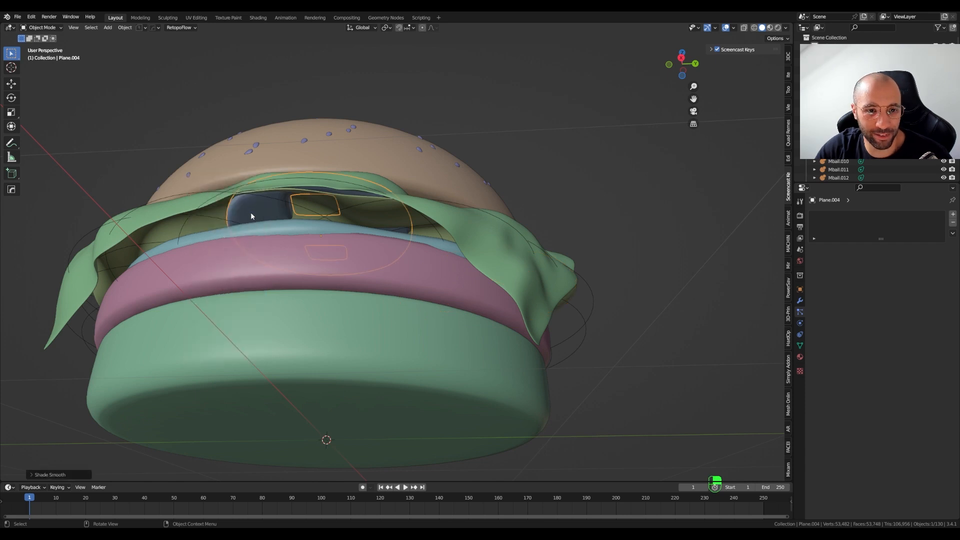
{"action": "middle_click_drag", "start_coordinate": [251, 212], "coordinate": [508, 272]}
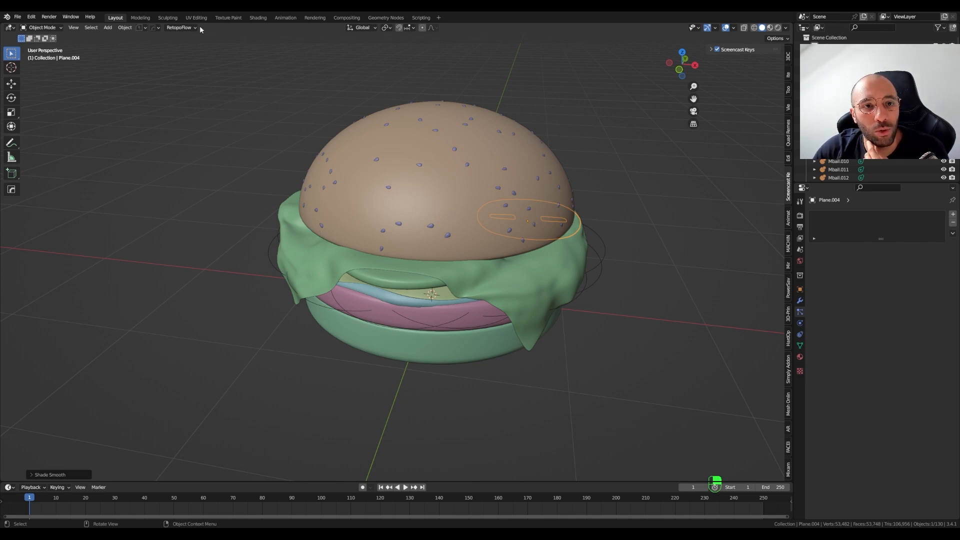
Switch to the Shading workspace and close the file browser area so the 3D view takes its space
{"action": "left_click", "coordinate": [254, 18]}
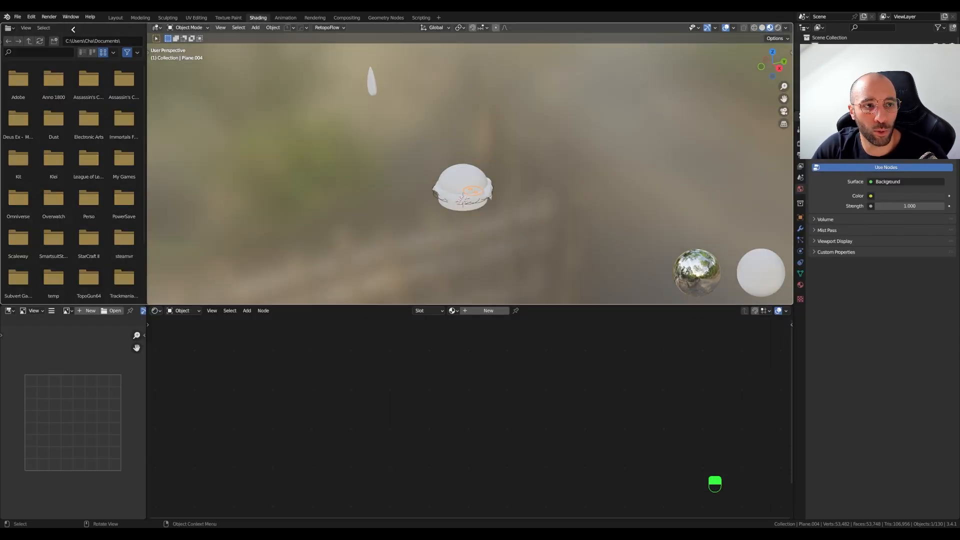
{"action": "left_click_drag", "start_coordinate": [73, 30], "coordinate": [73, 29]}
{"action": "middle_click_drag", "start_coordinate": [346, 223], "coordinate": [422, 239], "text": "shift"}
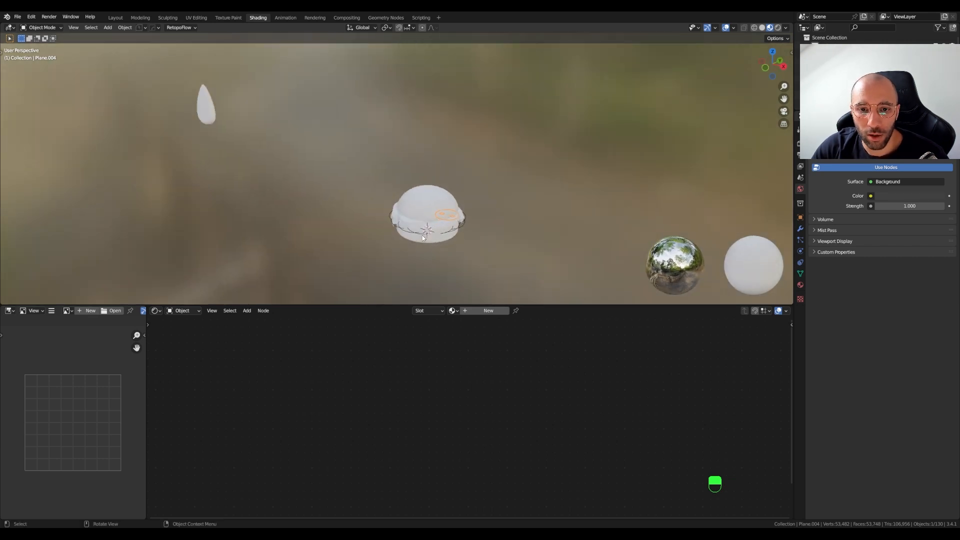
{"action": "scroll", "coordinate": [423, 239], "scroll_direction": "up", "scroll_amount": 4}
Assign the existing material named Material to the top bun and rename it Burger
{"action": "left_click", "coordinate": [426, 207]}
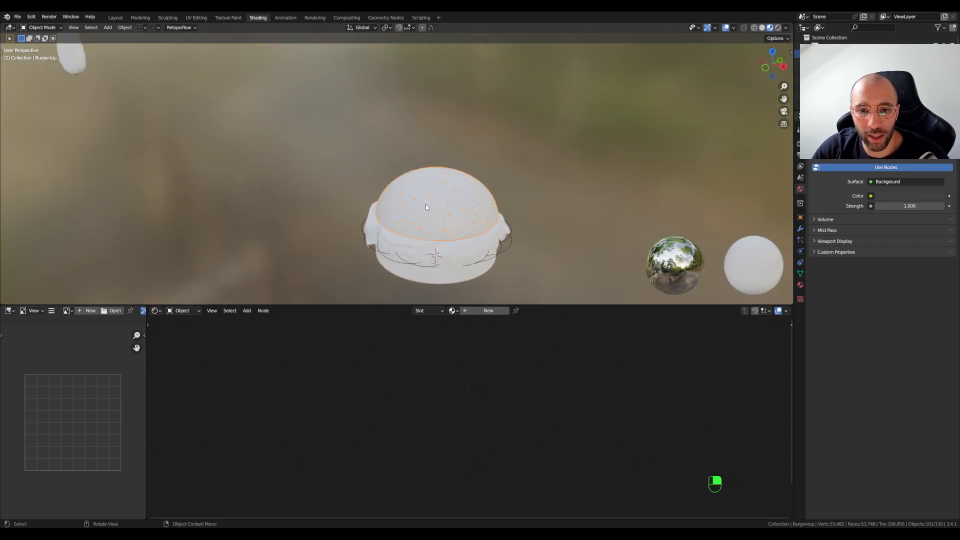
{"action": "left_click", "coordinate": [453, 311]}
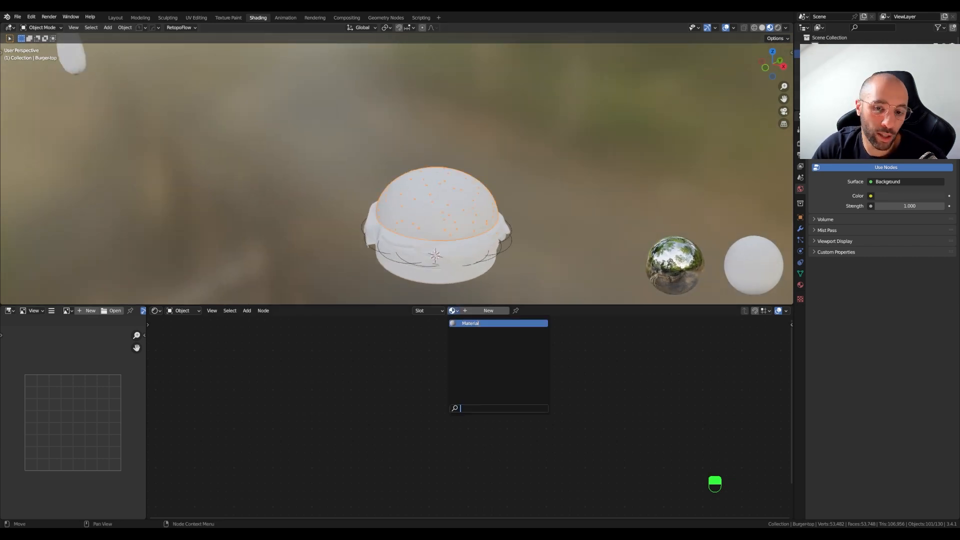
{"action": "left_click", "coordinate": [470, 323]}
{"action": "double_click", "coordinate": [461, 311]}
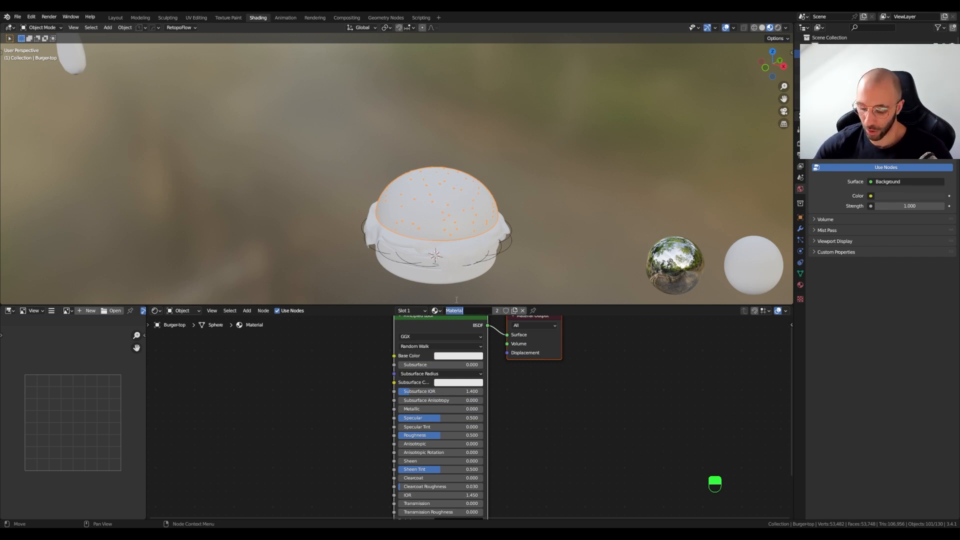
{"action": "type", "text": "Burger"}
{"action": "key", "text": "Return"}
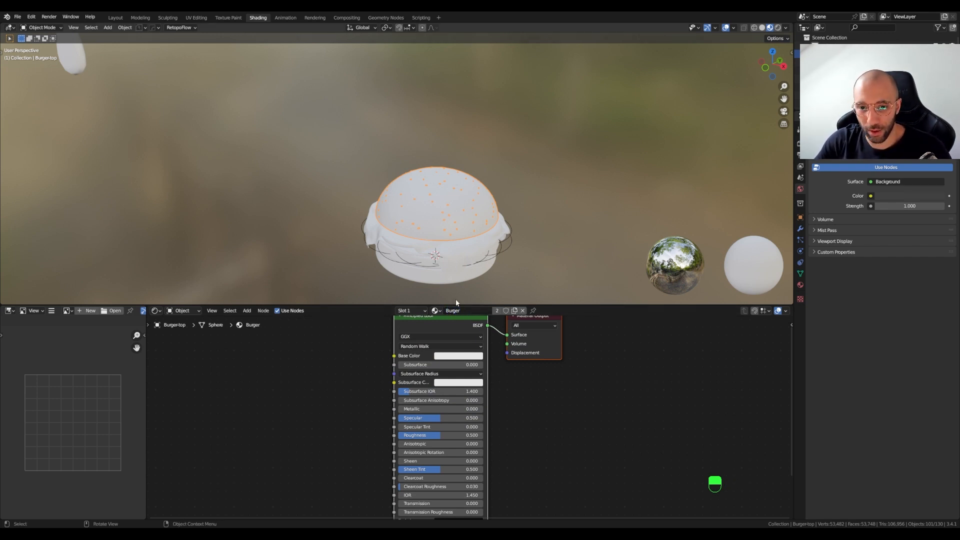
Set the Burger material's base color to a light orange with hue about 0.048 and value 0.800
{"action": "middle_click_drag", "start_coordinate": [345, 439], "coordinate": [388, 458]}
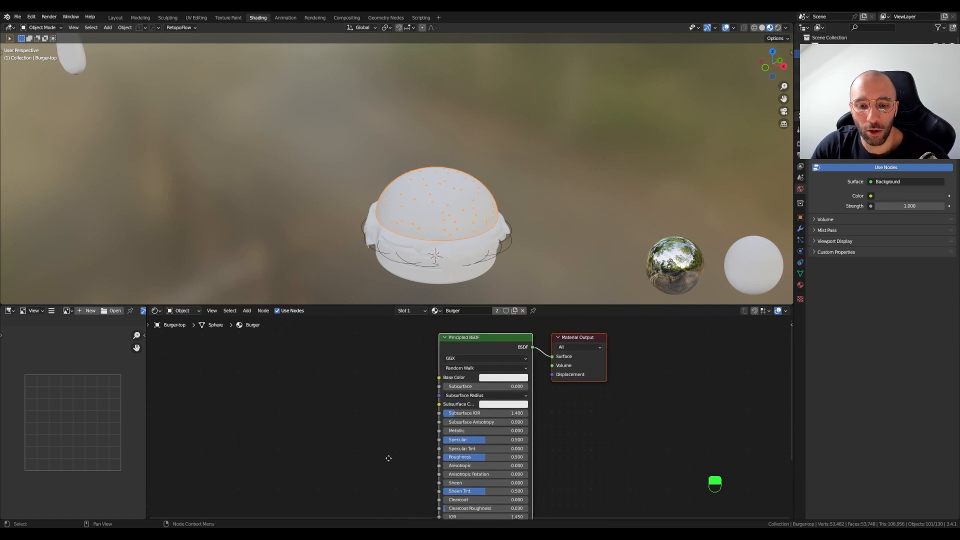
{"action": "left_click", "coordinate": [491, 378]}
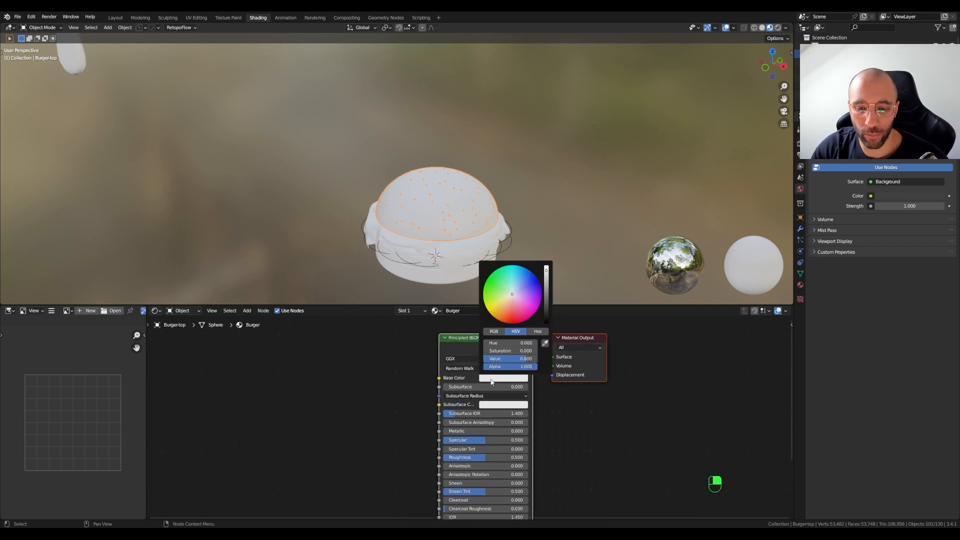
{"action": "left_click_drag", "start_coordinate": [506, 314], "coordinate": [507, 307]}
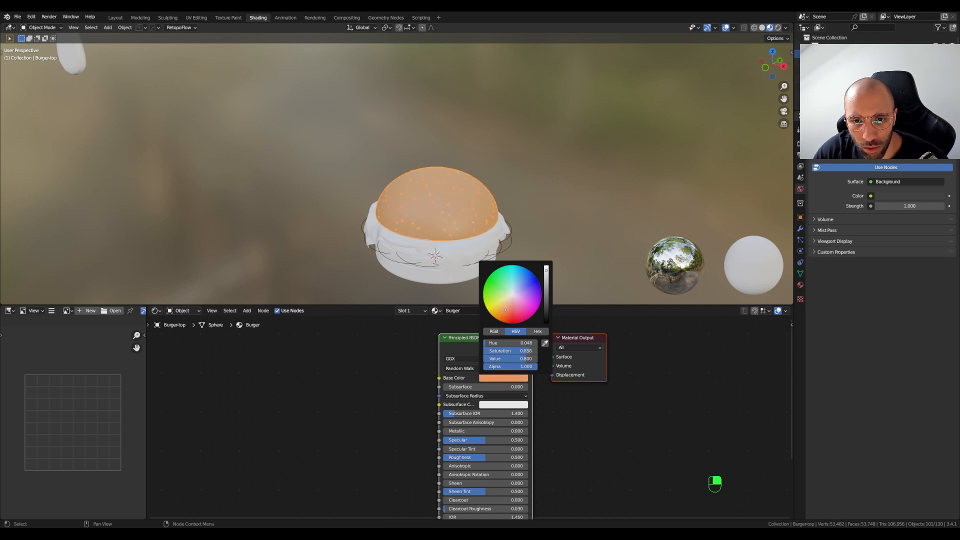
Link the top bun's Burger material to the bottom bun
{"action": "middle_click_drag", "start_coordinate": [375, 199], "coordinate": [448, 158]}
{"action": "scroll", "coordinate": [427, 170], "scroll_direction": "up", "scroll_amount": 2}
{"action": "left_click", "coordinate": [466, 211]}
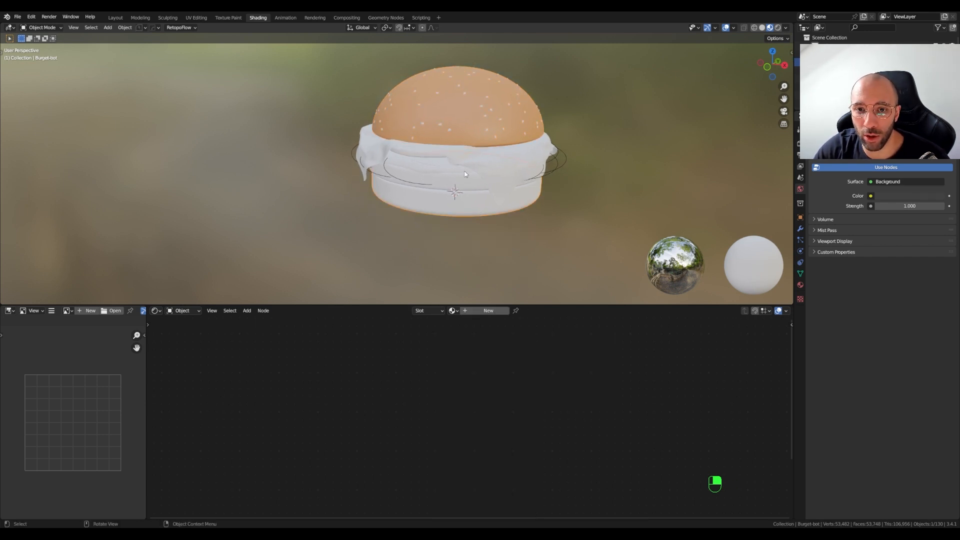
{"action": "left_click", "coordinate": [463, 119], "text": "shift"}
{"action": "key", "text": "ctrl+l"}
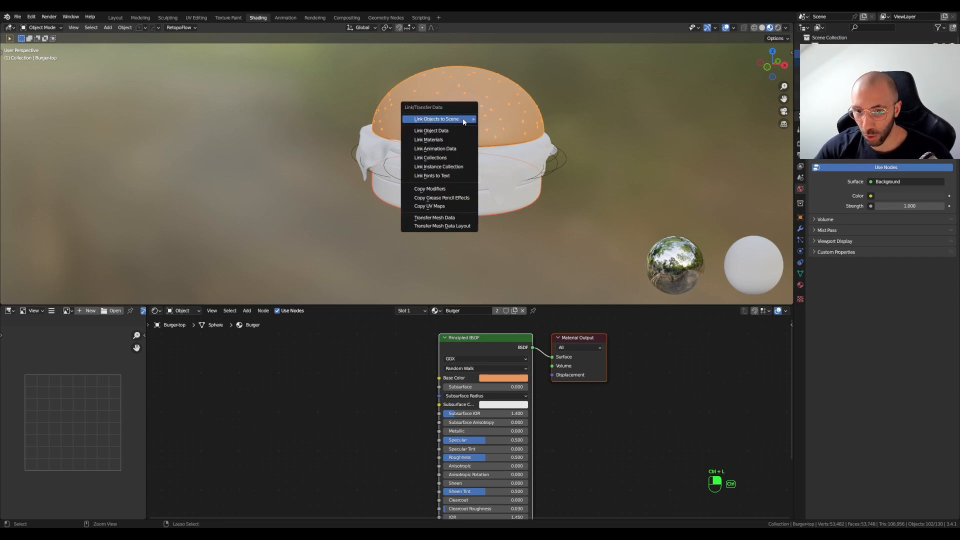
{"action": "mouse_move", "coordinate": [463, 121]}
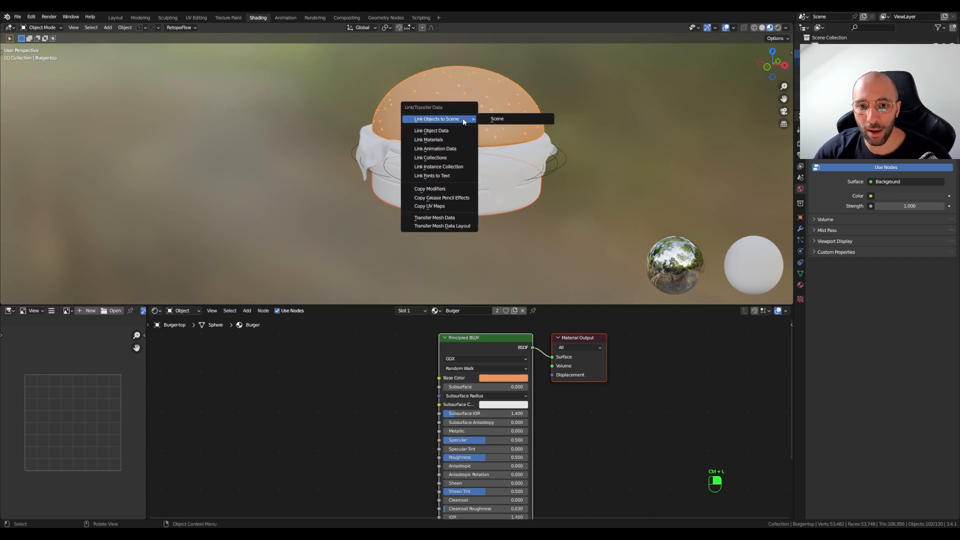
{"action": "left_click", "coordinate": [434, 140]}
Create a new material on the draped square sheet Plane.005 and name it Cheese
{"action": "middle_click_drag", "start_coordinate": [515, 187], "coordinate": [435, 224]}
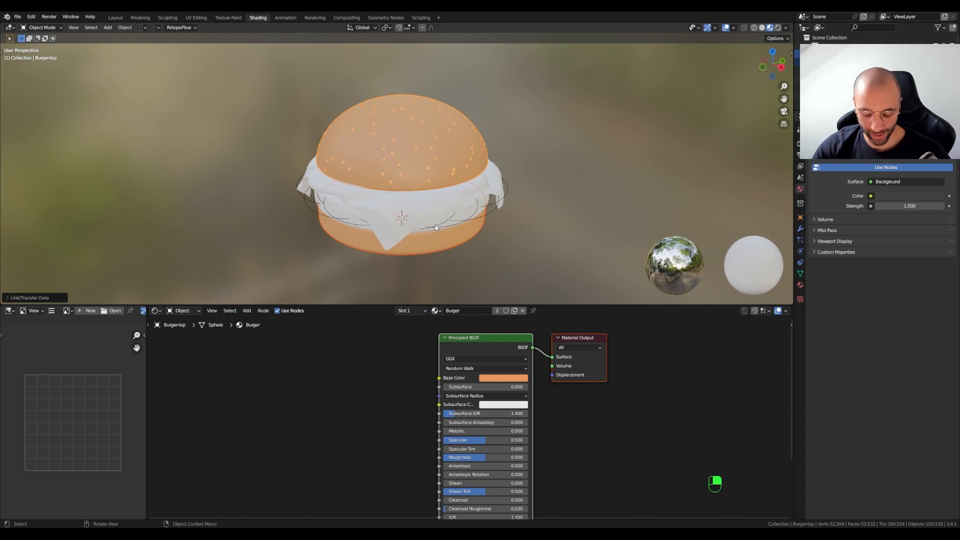
{"action": "left_click", "coordinate": [391, 239]}
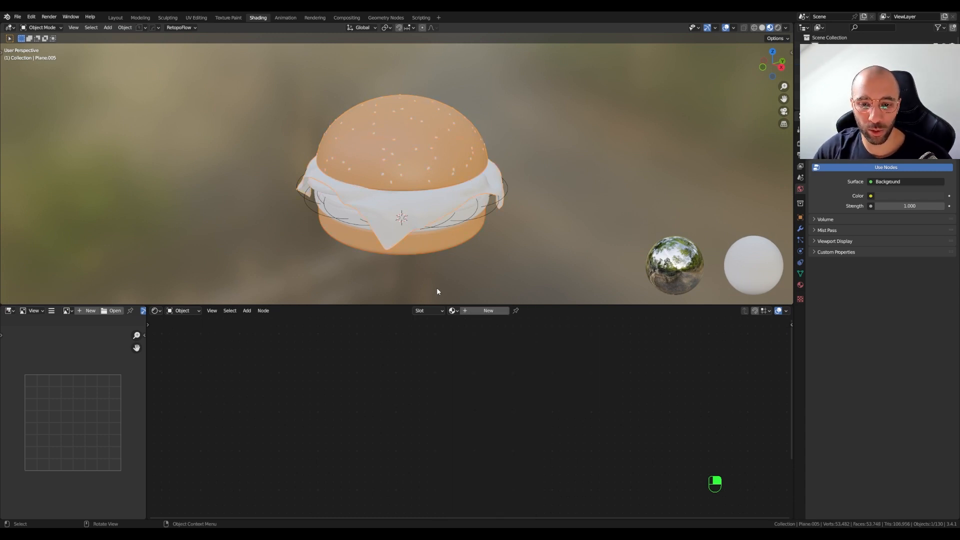
{"action": "left_click", "coordinate": [480, 311]}
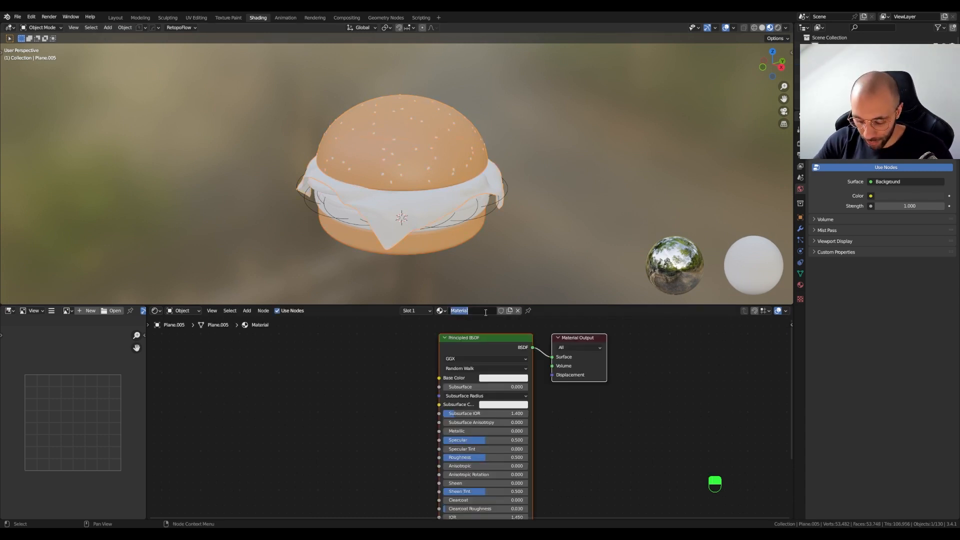
{"action": "type", "text": "Fomage"}
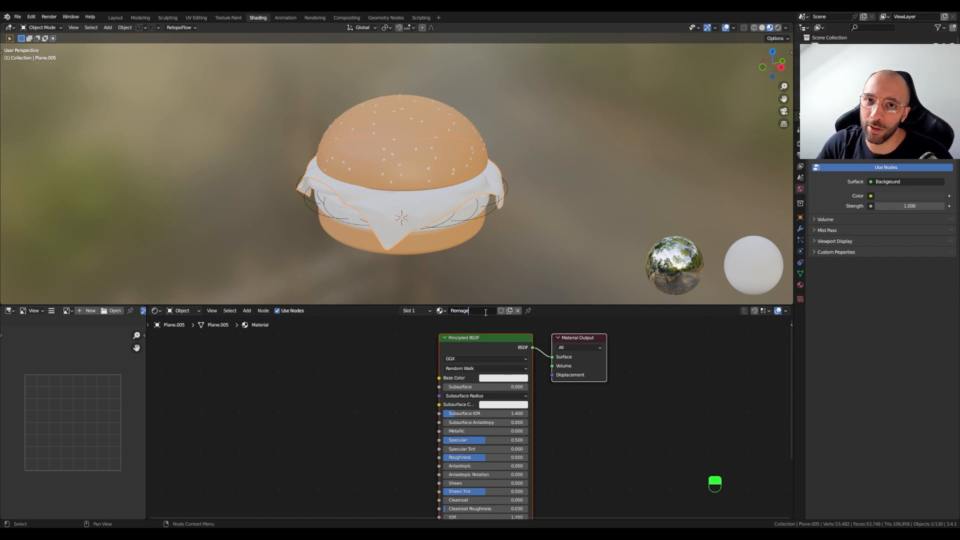
{"action": "key", "text": "BackSpace"}
{"action": "key", "text": "BackSpace"}
{"action": "key", "text": "BackSpace"}
{"action": "key", "text": "BackSpace"}
{"action": "key", "text": "BackSpace"}
{"action": "type", "text": "roCheese"}
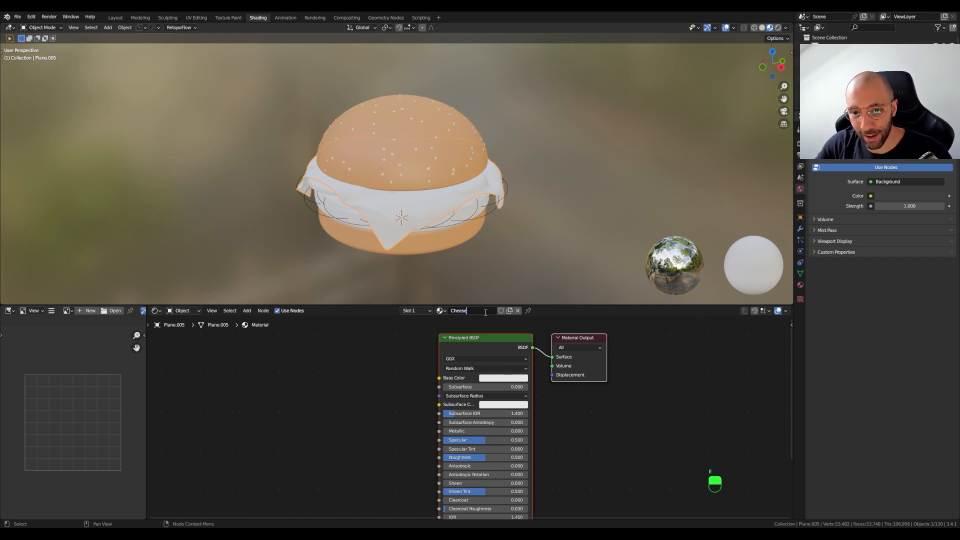
{"action": "key", "text": "Return"}
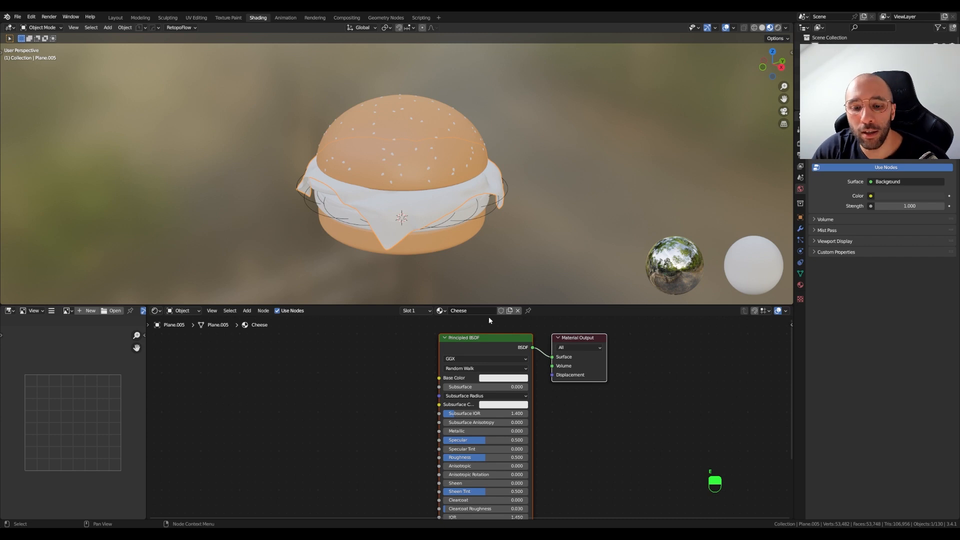
Set the Cheese material's base color to yellow with hue about 0.102 and value about 0.776
{"action": "left_click", "coordinate": [510, 378]}
{"action": "left_click_drag", "start_coordinate": [513, 295], "coordinate": [501, 304]}
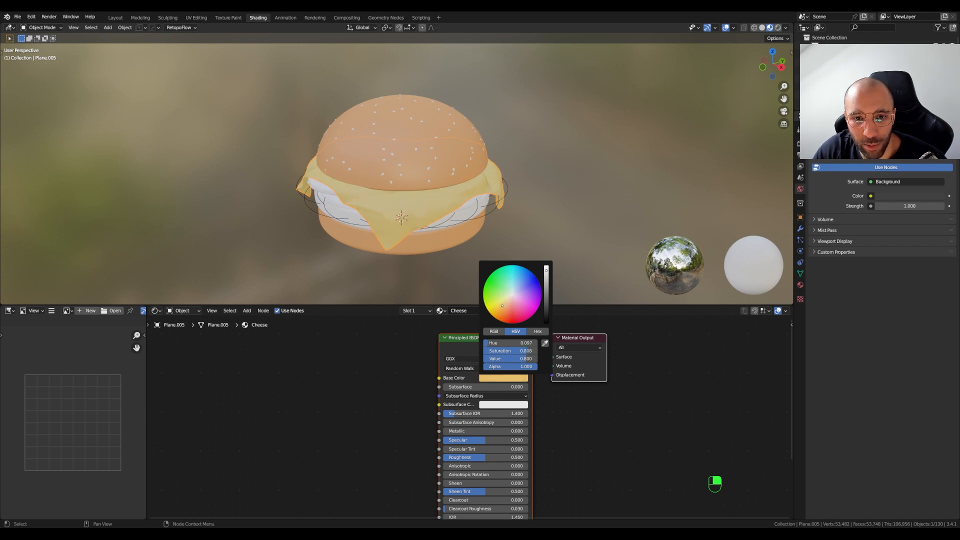
{"action": "left_click_drag", "start_coordinate": [545, 270], "coordinate": [545, 273]}
{"action": "left_click_drag", "start_coordinate": [502, 304], "coordinate": [500, 303]}
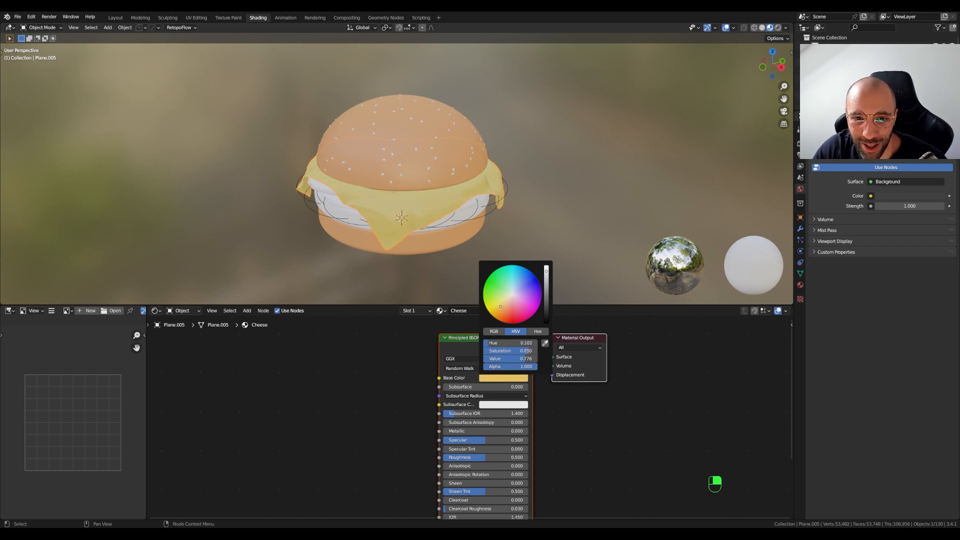
Create a material named Tomatoe on the round slice Plane.003 and give it a red base color, hue about 0.004
{"action": "middle_click_drag", "start_coordinate": [332, 191], "coordinate": [424, 210]}
{"action": "scroll", "coordinate": [397, 179], "scroll_direction": "up", "scroll_amount": 2}
{"action": "left_click", "coordinate": [418, 182]}
{"action": "double_click", "coordinate": [481, 311]}
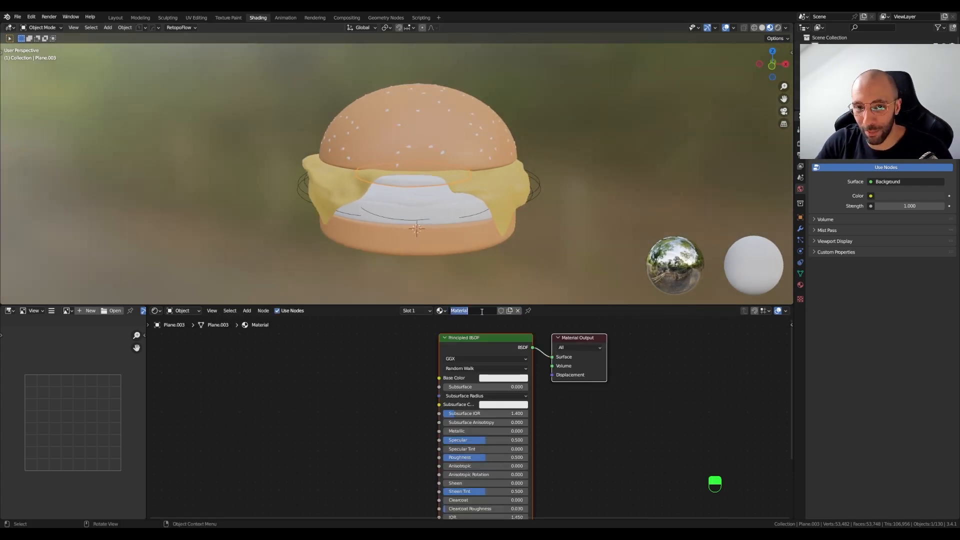
{"action": "type", "text": "Tomatoe"}
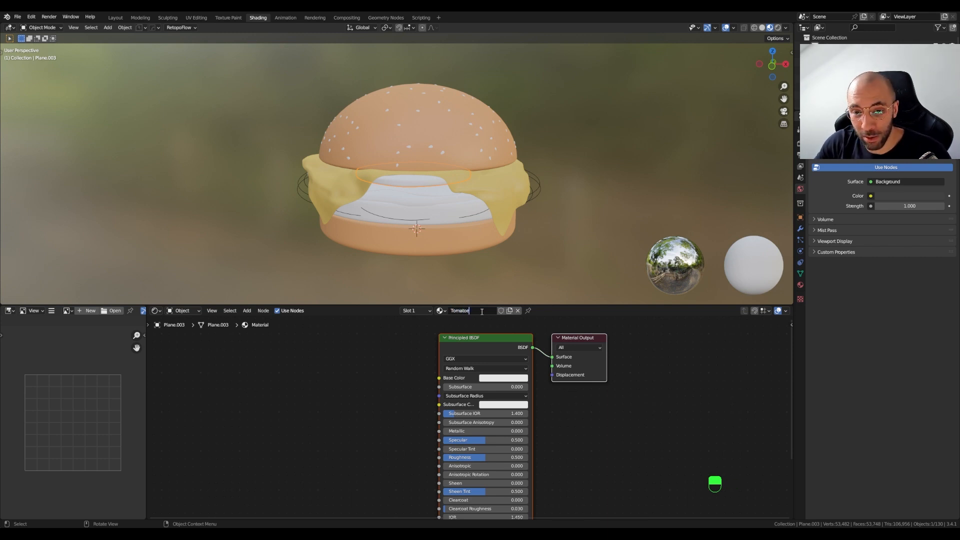
{"action": "key", "text": "Return"}
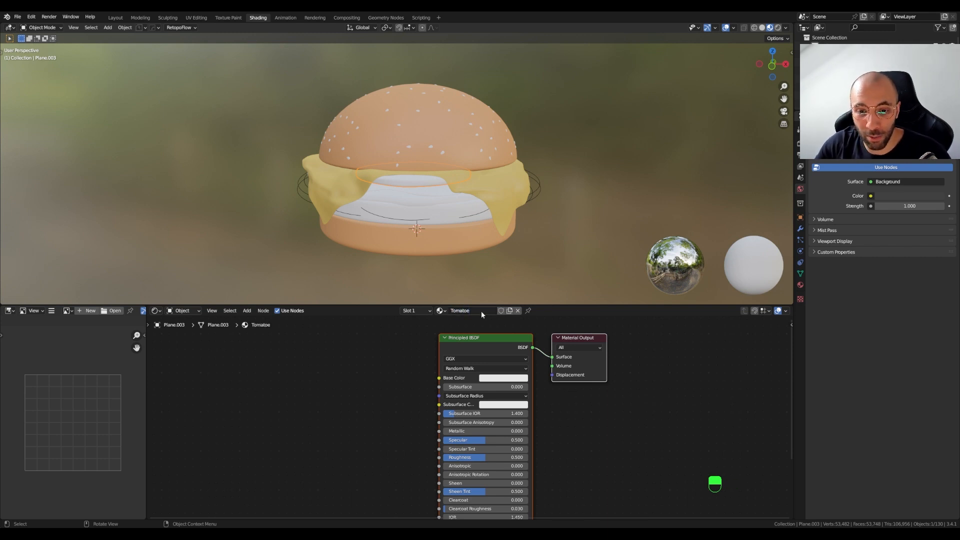
{"action": "left_click", "coordinate": [506, 378]}
{"action": "left_click_drag", "start_coordinate": [512, 314], "coordinate": [510, 316]}
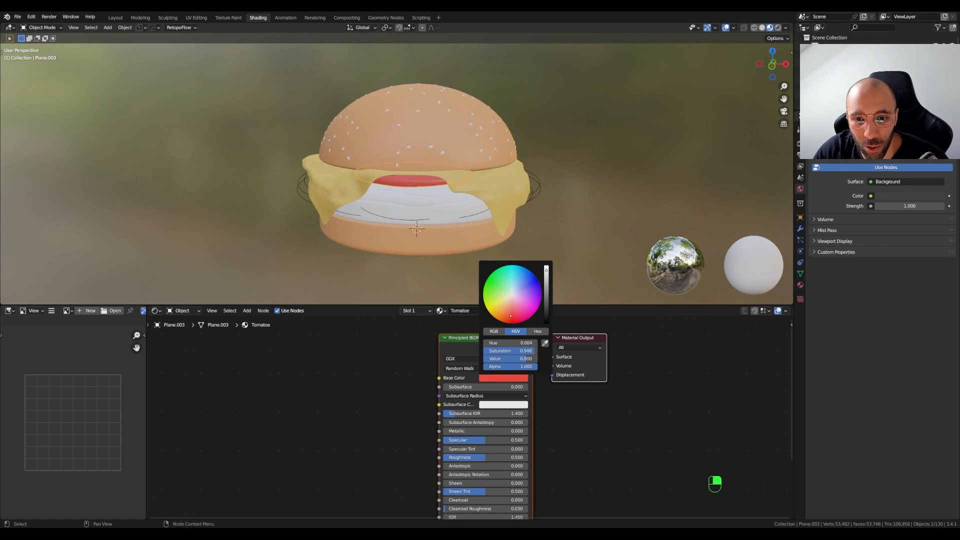
Link Plane.003's Tomatoe material to the other three round slices
{"action": "middle_click_drag", "start_coordinate": [328, 197], "coordinate": [330, 175]}
{"action": "left_click", "coordinate": [238, 179]}
{"action": "middle_click_drag", "start_coordinate": [238, 179], "coordinate": [396, 124]}
{"action": "left_click", "coordinate": [157, 104], "text": "shift"}
{"action": "left_click", "coordinate": [292, 73], "text": "shift"}
{"action": "left_click", "coordinate": [388, 95], "text": "shift"}
{"action": "key", "text": "ctrl+l"}
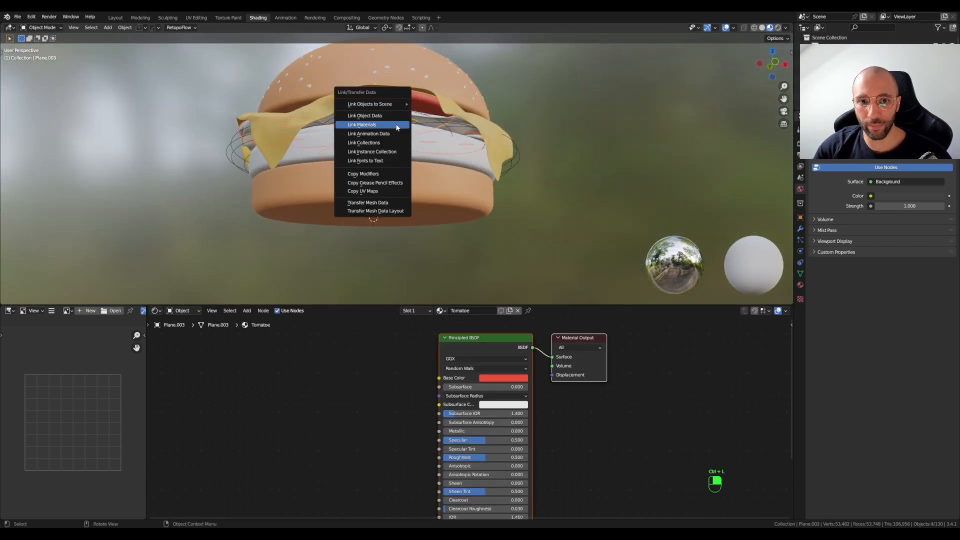
{"action": "left_click", "coordinate": [416, 137]}
Create a new material on the wavy leaf sheet Plane below the tomato slices and name it Salad
{"action": "middle_click_drag", "start_coordinate": [416, 137], "coordinate": [443, 161]}
{"action": "left_click", "coordinate": [443, 161]}
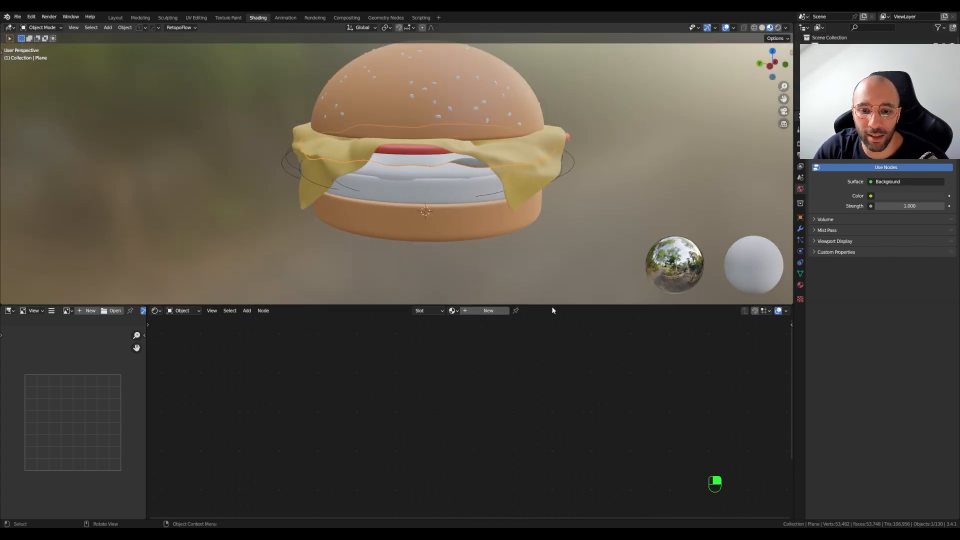
{"action": "left_click", "coordinate": [479, 311]}
{"action": "left_click", "coordinate": [484, 311]}
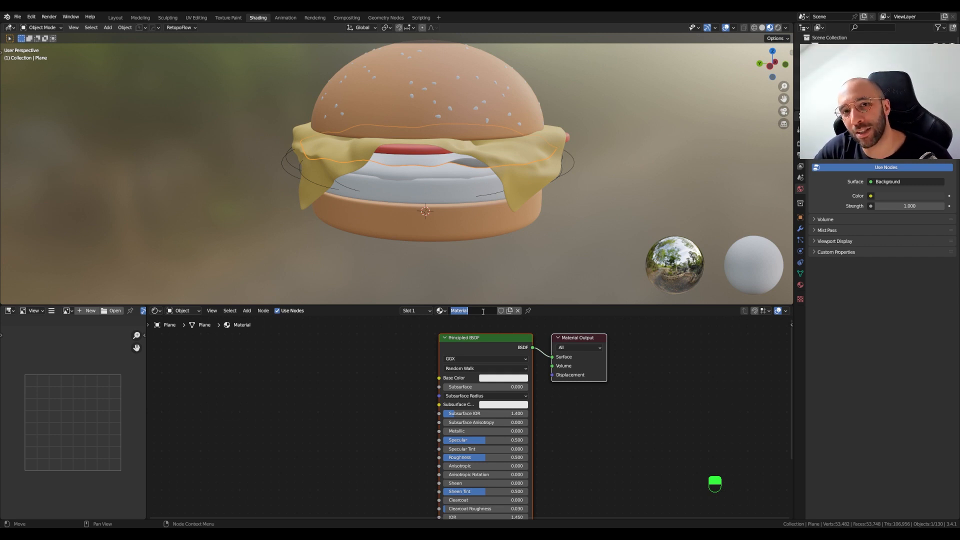
{"action": "type", "text": "Salad"}
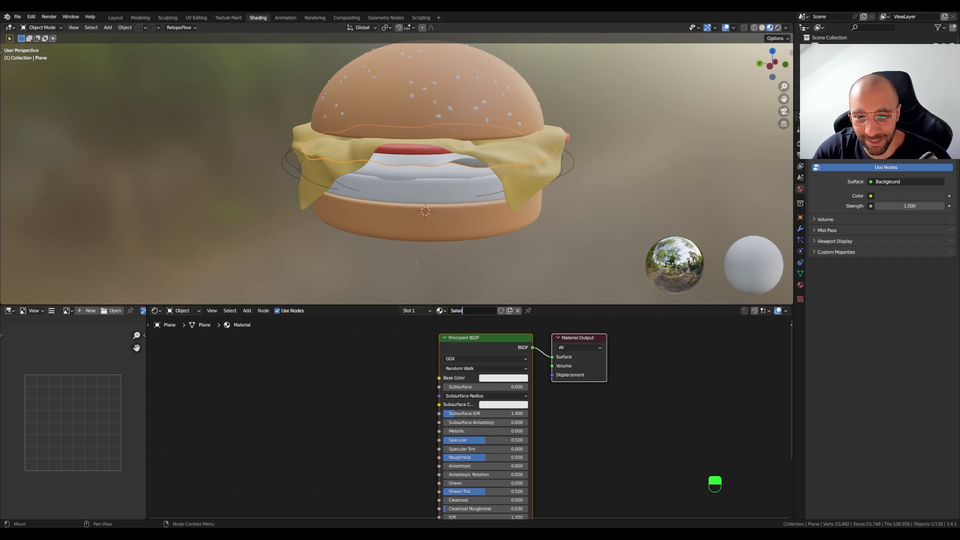
{"action": "key", "text": "Return"}
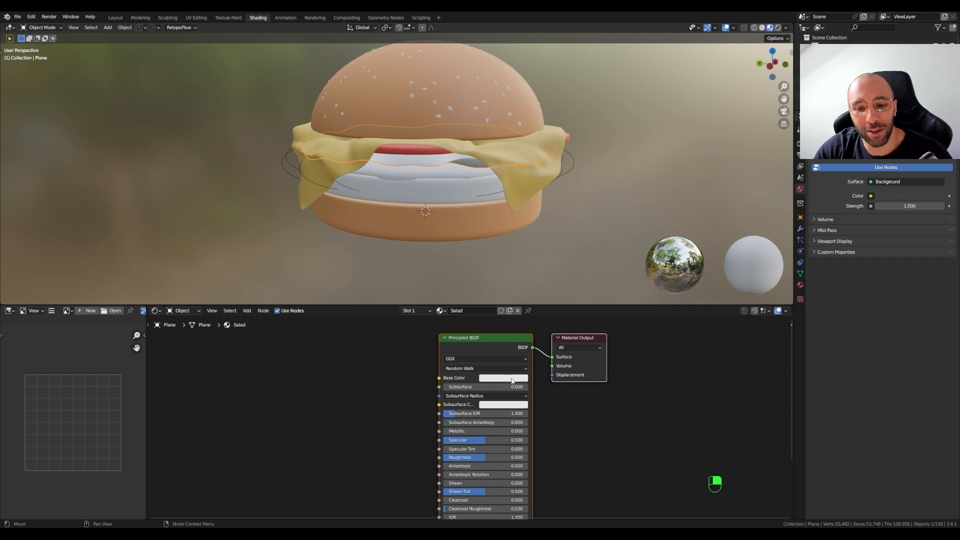
Set the Salad material's base color to green with hue about 0.347 and value 0.800
{"action": "left_click", "coordinate": [512, 381]}
{"action": "left_click", "coordinate": [498, 289]}
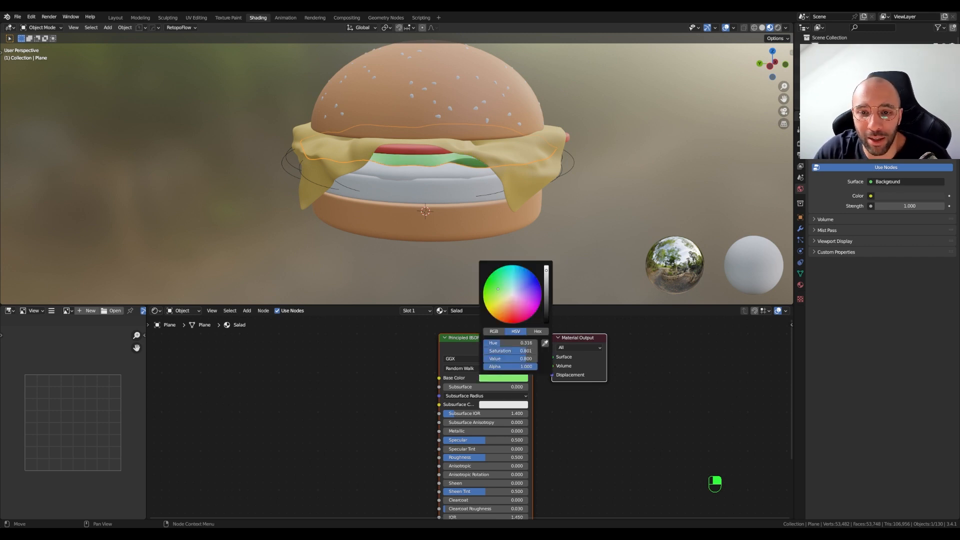
{"action": "left_click_drag", "start_coordinate": [498, 289], "coordinate": [496, 279]}
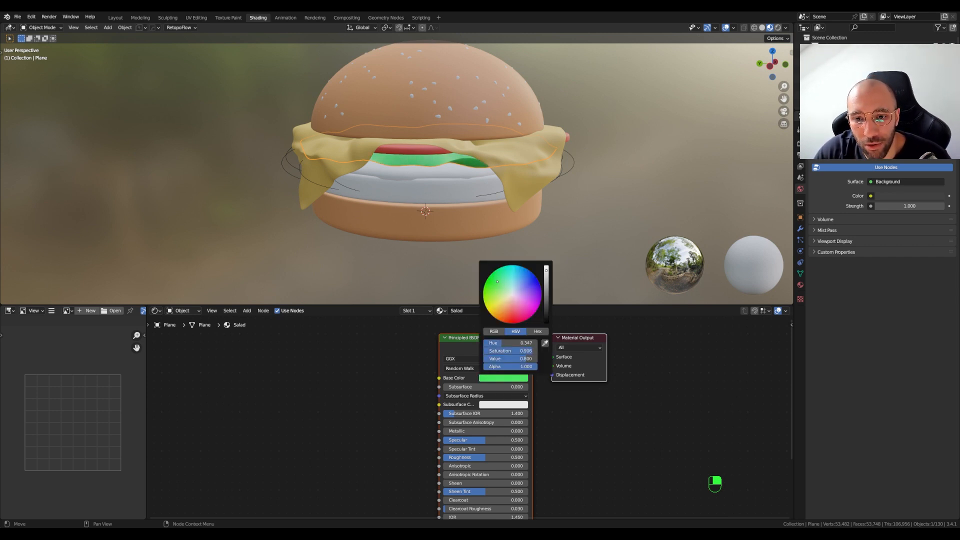
Create a new material on the sauce metaball Mball above the steak and name it Sauce
{"action": "scroll", "coordinate": [268, 185], "scroll_direction": "down", "scroll_amount": 1}
{"action": "middle_click_drag", "start_coordinate": [341, 188], "coordinate": [338, 196]}
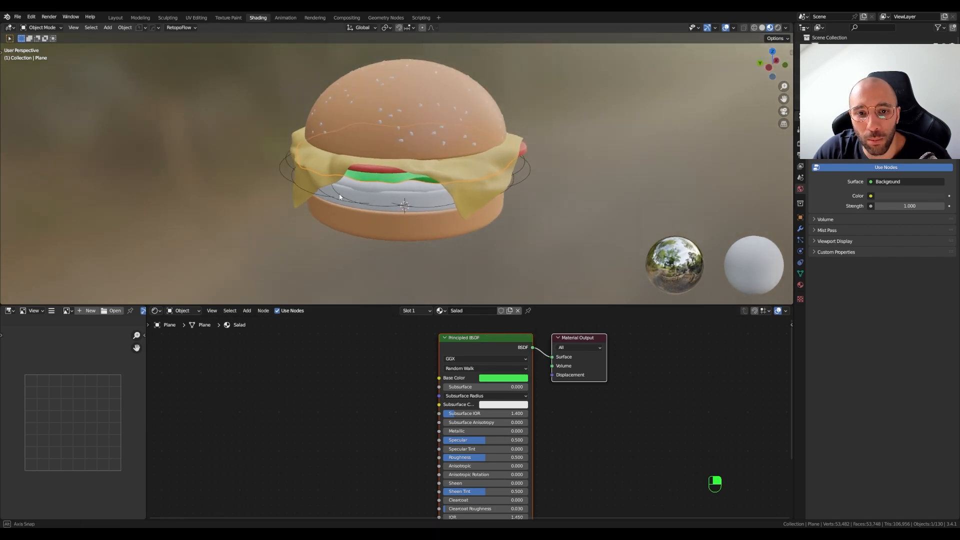
{"action": "left_click", "coordinate": [379, 201]}
{"action": "middle_click_drag", "start_coordinate": [384, 223], "coordinate": [349, 207]}
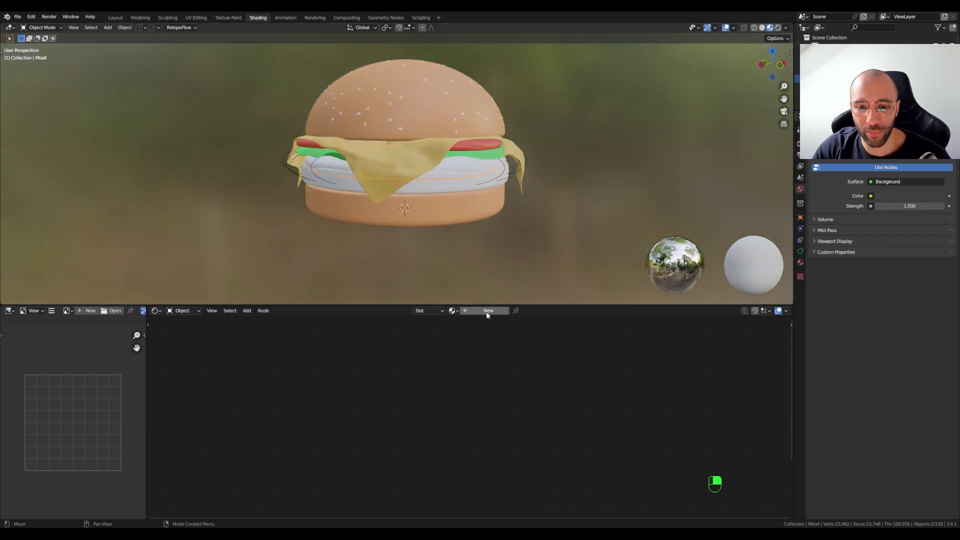
{"action": "left_click", "coordinate": [471, 309]}
{"action": "type", "text": "Sau"}
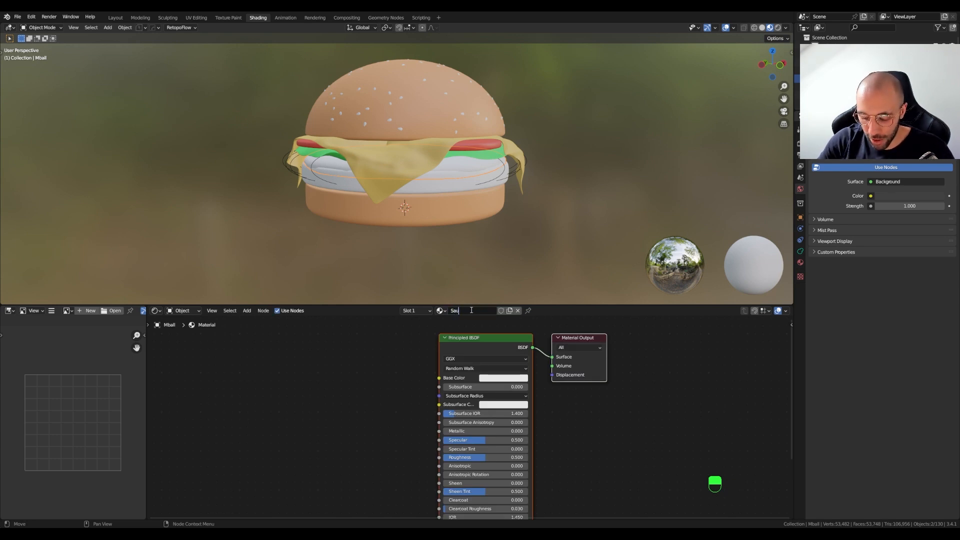
{"action": "type", "text": "ce"}
{"action": "key", "text": "Return"}
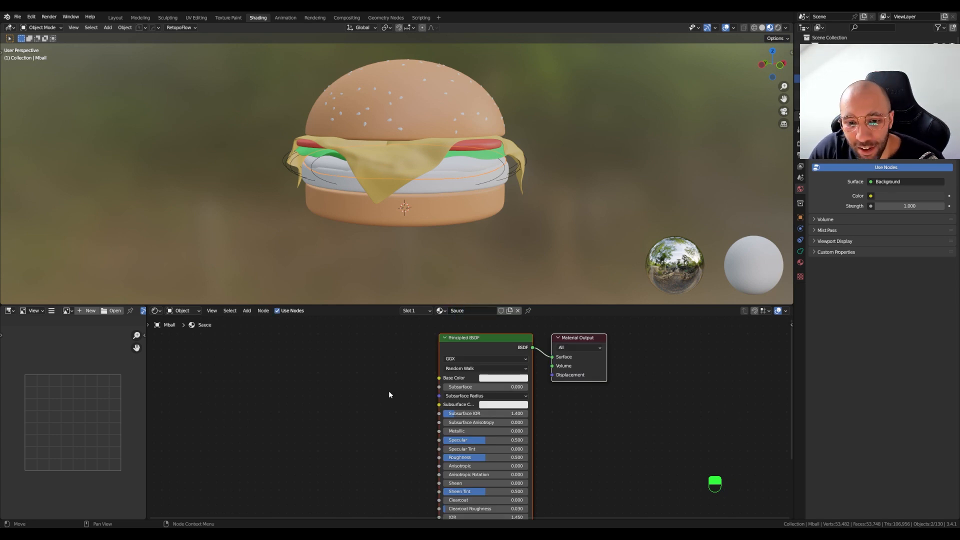
Set the Sauce material's base color to orange with hue about 0.046
{"action": "left_click", "coordinate": [492, 379]}
{"action": "left_click", "coordinate": [505, 312]}
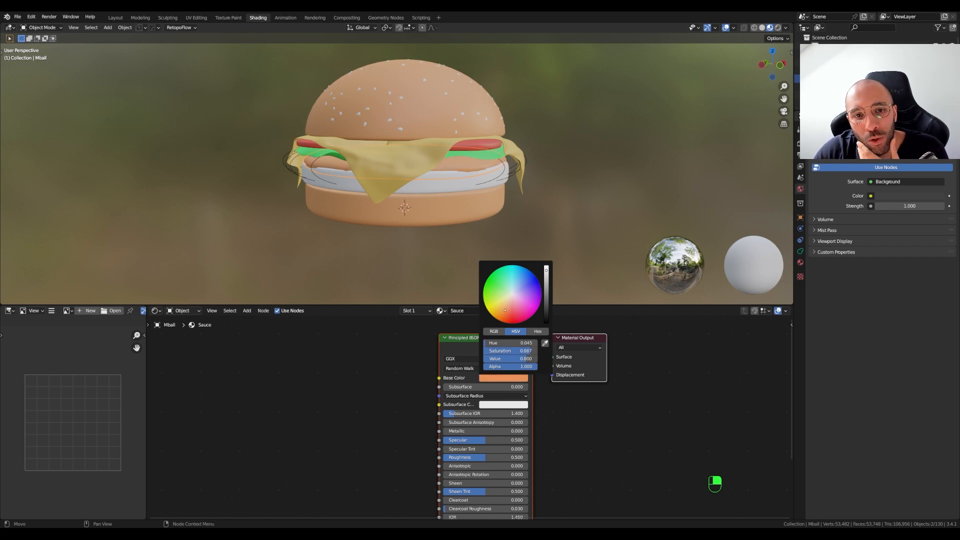
{"action": "middle_click_drag", "start_coordinate": [406, 220], "coordinate": [383, 172]}
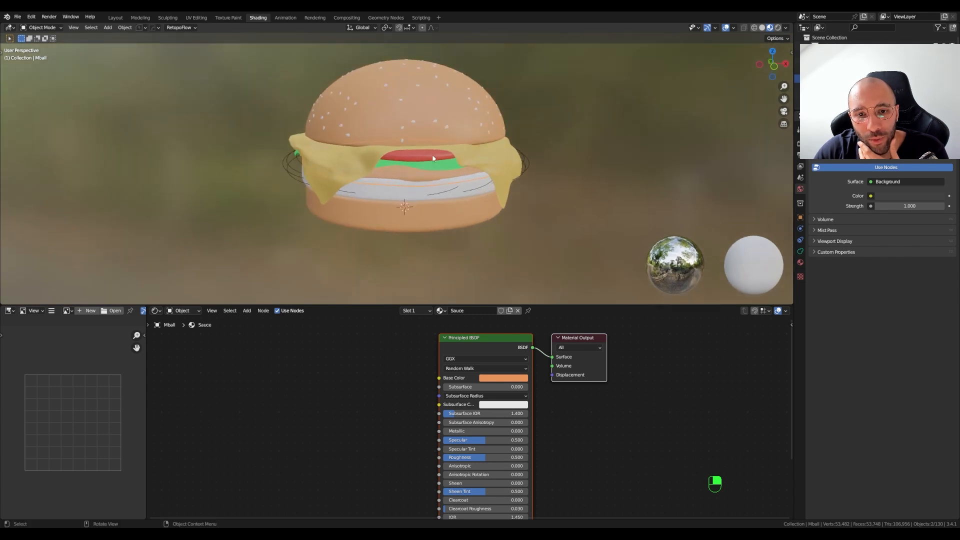
{"action": "scroll", "coordinate": [382, 172], "scroll_direction": "up", "scroll_amount": 5}
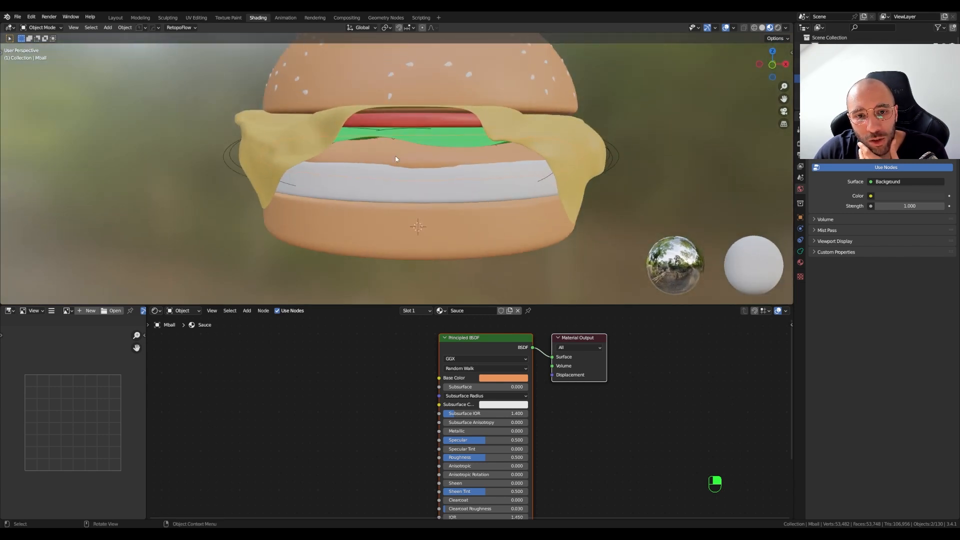
{"action": "left_click", "coordinate": [493, 380]}
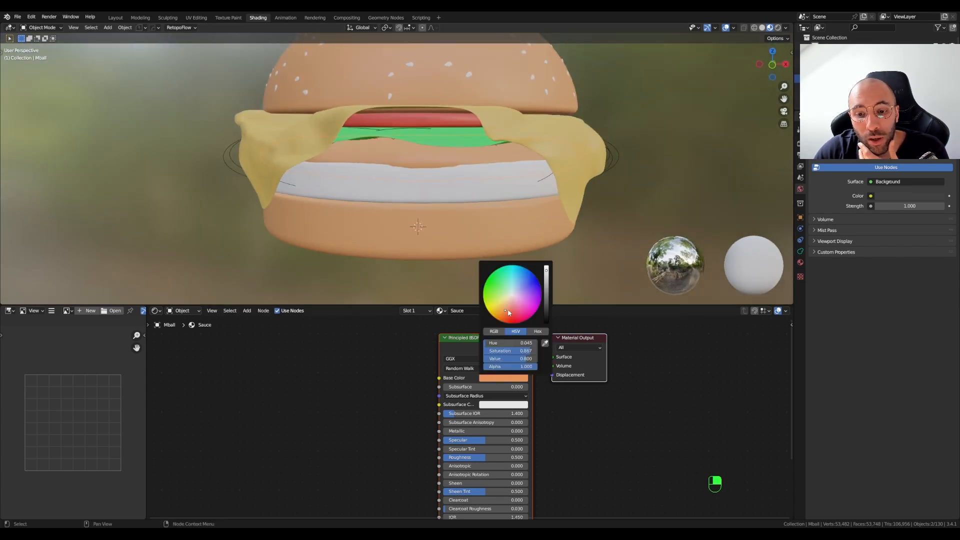
{"action": "mouse_move", "coordinate": [508, 313]}
{"action": "left_mouse_down"}
{"action": "mouse_move", "coordinate": [495, 307]}
{"action": "mouse_move", "coordinate": [513, 318]}
{"action": "mouse_move", "coordinate": [505, 309]}
{"action": "left_mouse_up"}
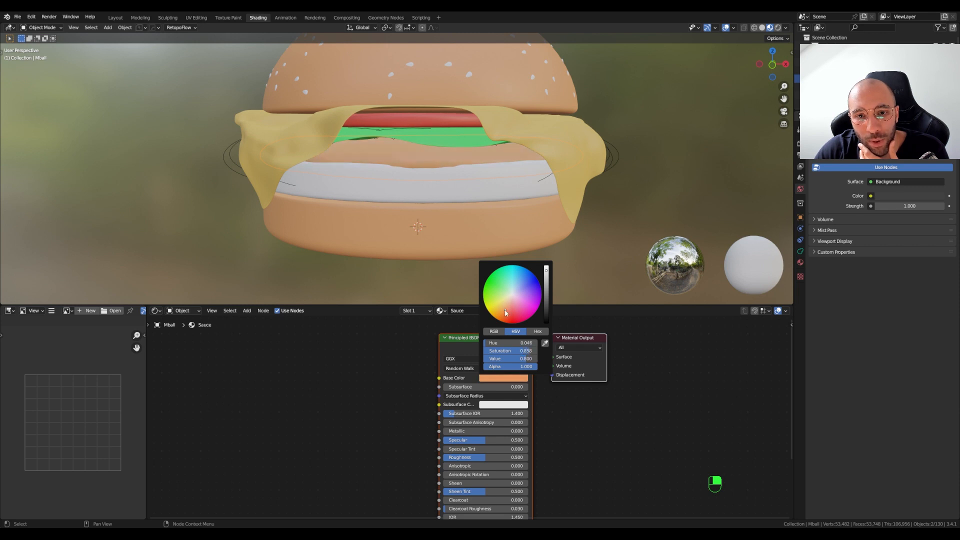
{"action": "left_click_drag", "start_coordinate": [546, 286], "coordinate": [546, 270]}
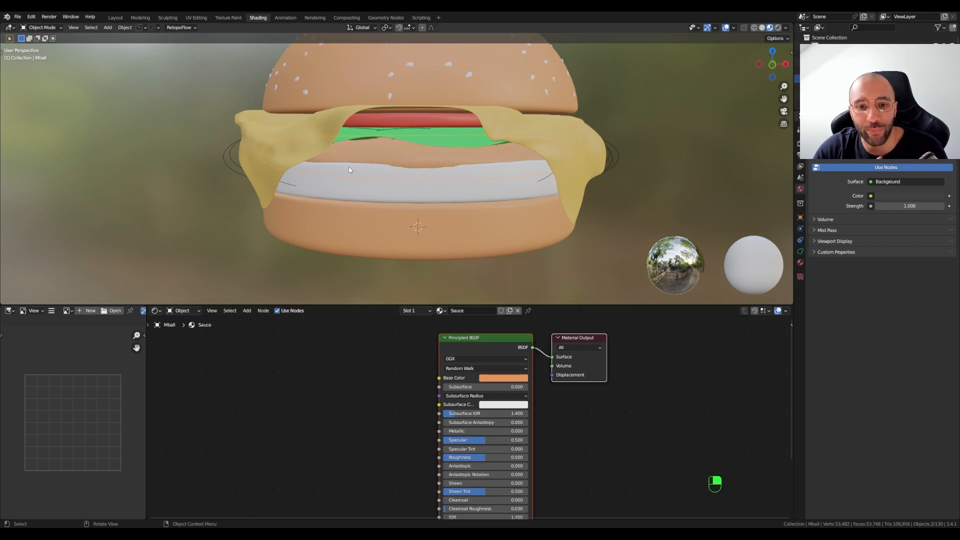
Create a new material on the Steak object above the bottom bun and name it Steak
{"action": "scroll", "coordinate": [353, 169], "scroll_direction": "down", "scroll_amount": 2}
{"action": "middle_click_drag", "start_coordinate": [360, 186], "coordinate": [373, 194]}
{"action": "left_click", "coordinate": [373, 194]}
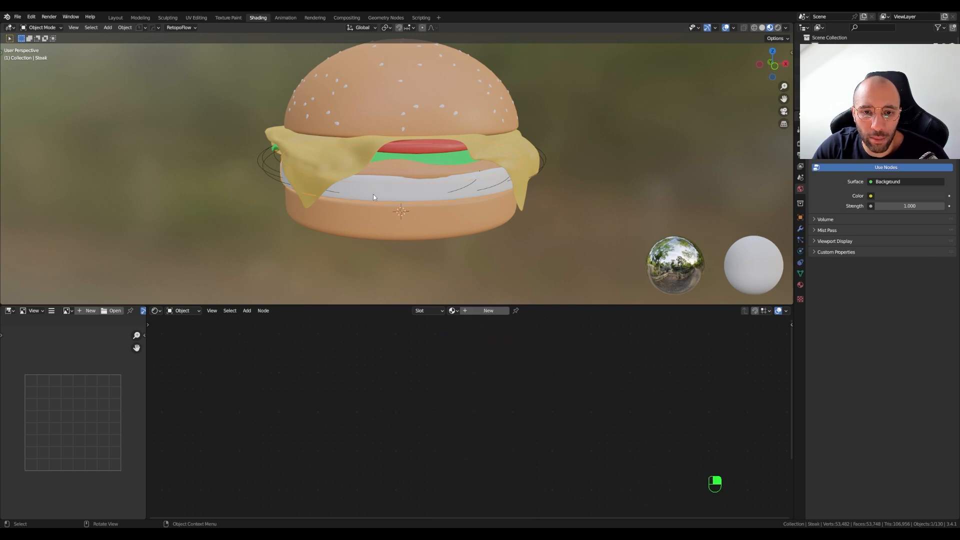
{"action": "left_click", "coordinate": [482, 311]}
{"action": "double_click", "coordinate": [483, 310]}
{"action": "type", "text": "Steak"}
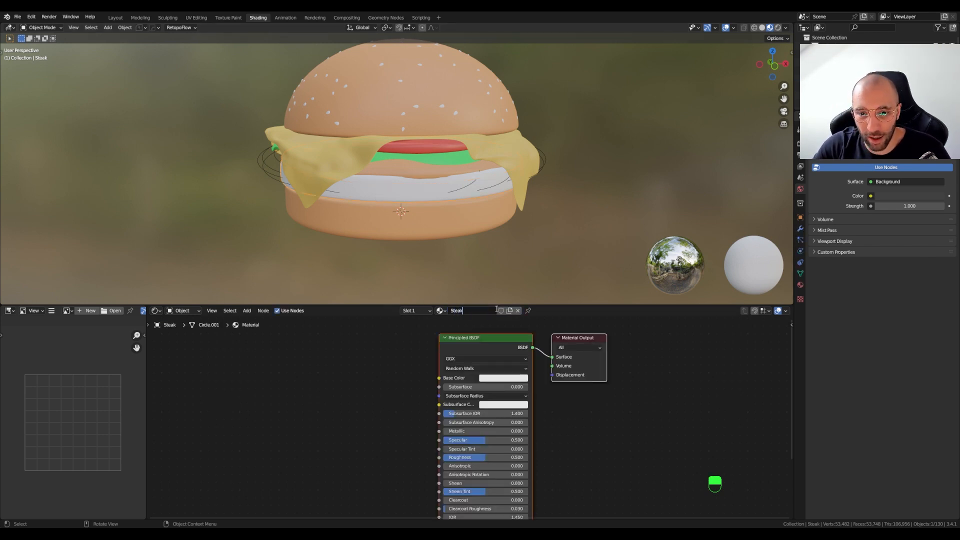
{"action": "key", "text": "Return"}
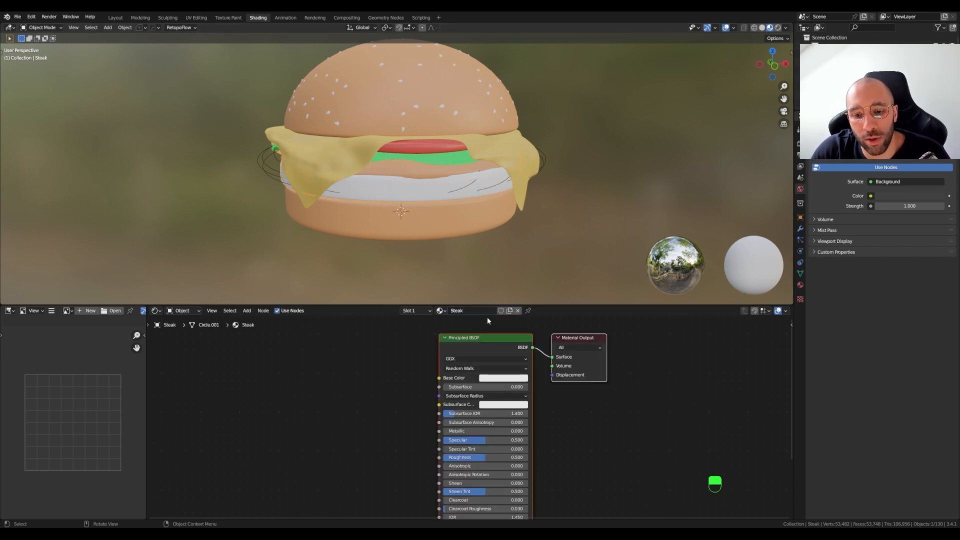
Set the Steak material's base color to dark brown with hue about 0.052 and value about 0.101
{"action": "left_click", "coordinate": [498, 378]}
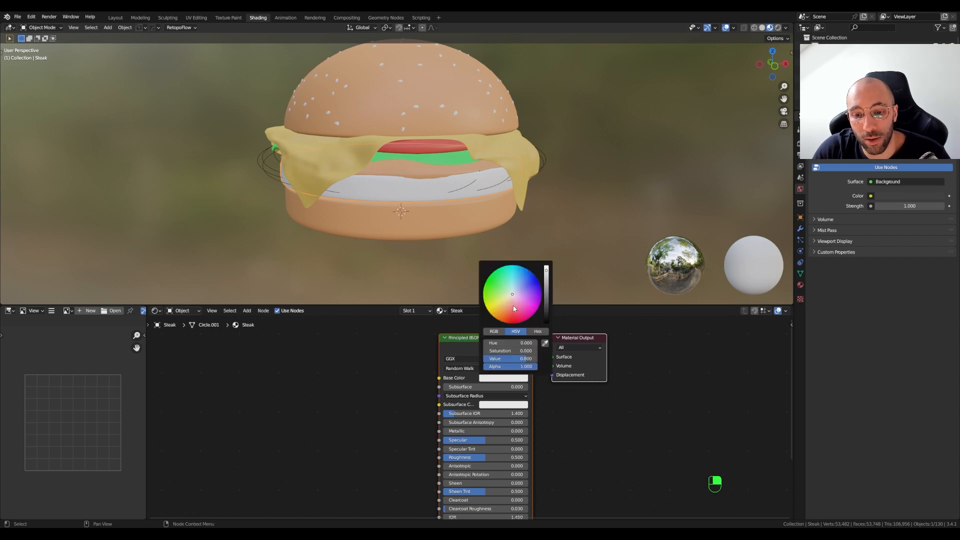
{"action": "left_click_drag", "start_coordinate": [514, 309], "coordinate": [503, 310]}
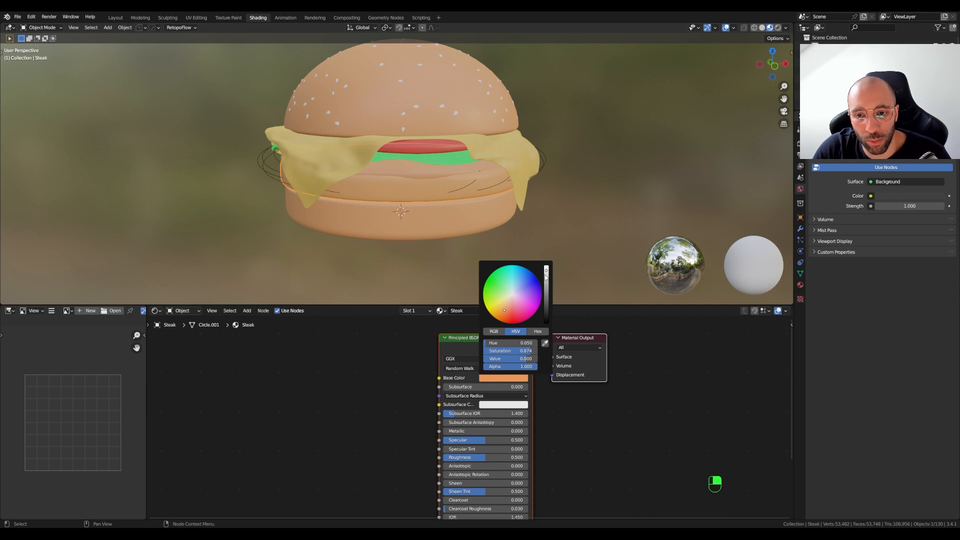
{"action": "left_click_drag", "start_coordinate": [546, 276], "coordinate": [546, 300]}
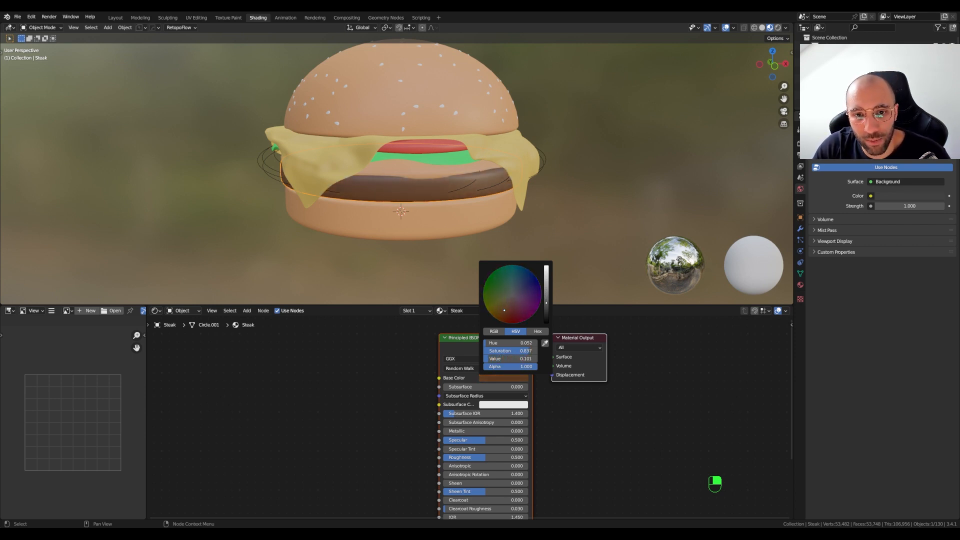
Lighten the Burger material on the buns to a light orange base color, hue about 0.057 and value about 0.978
{"action": "left_click", "coordinate": [368, 120]}
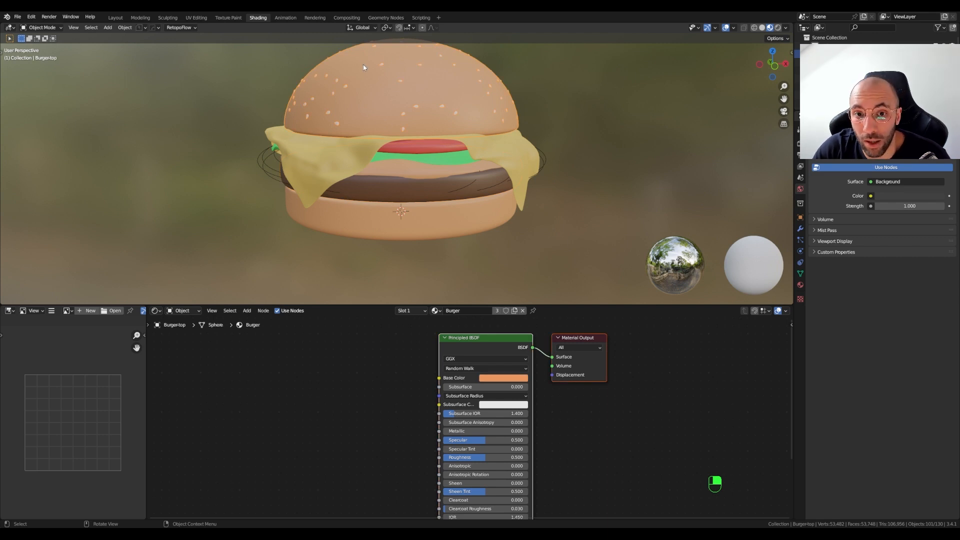
{"action": "left_click", "coordinate": [511, 379]}
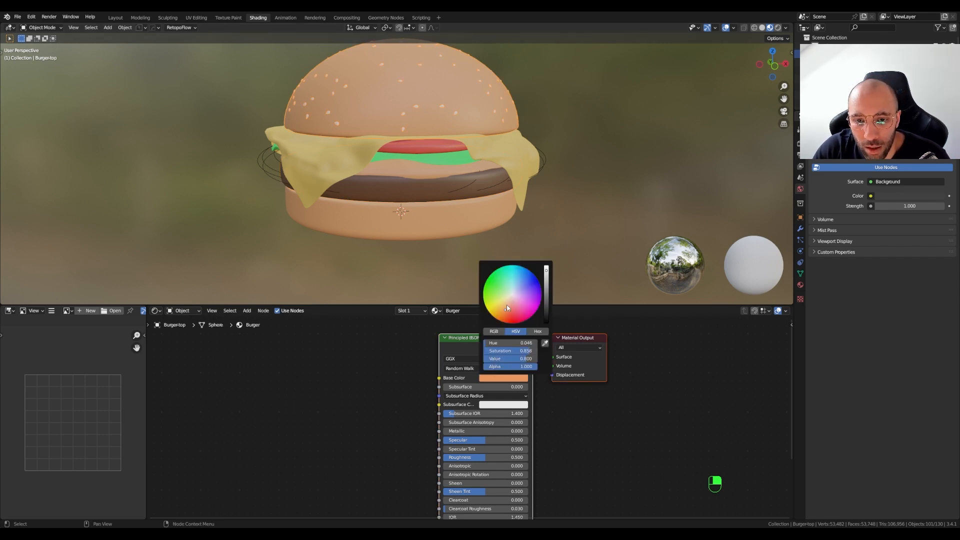
{"action": "left_click_drag", "start_coordinate": [507, 307], "coordinate": [505, 305]}
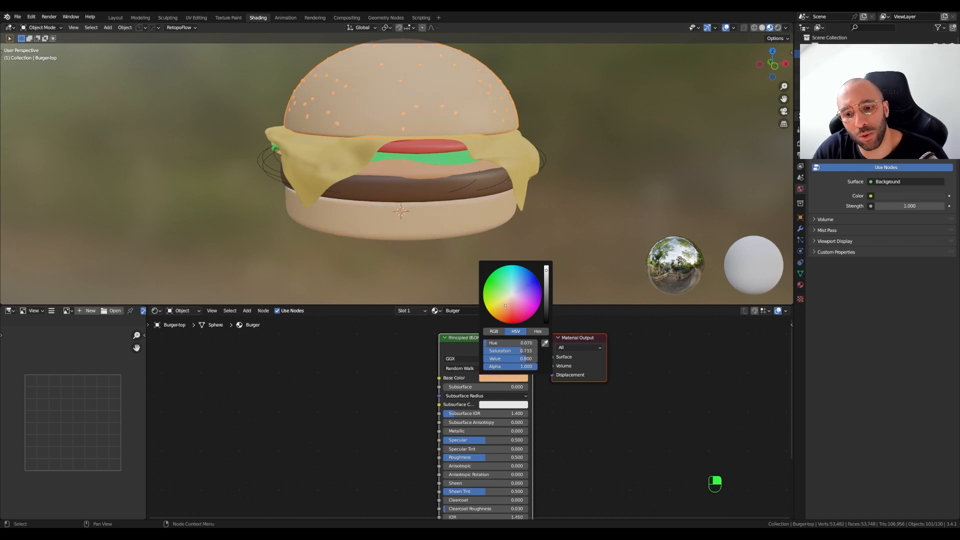
{"action": "left_click_drag", "start_coordinate": [548, 271], "coordinate": [546, 267]}
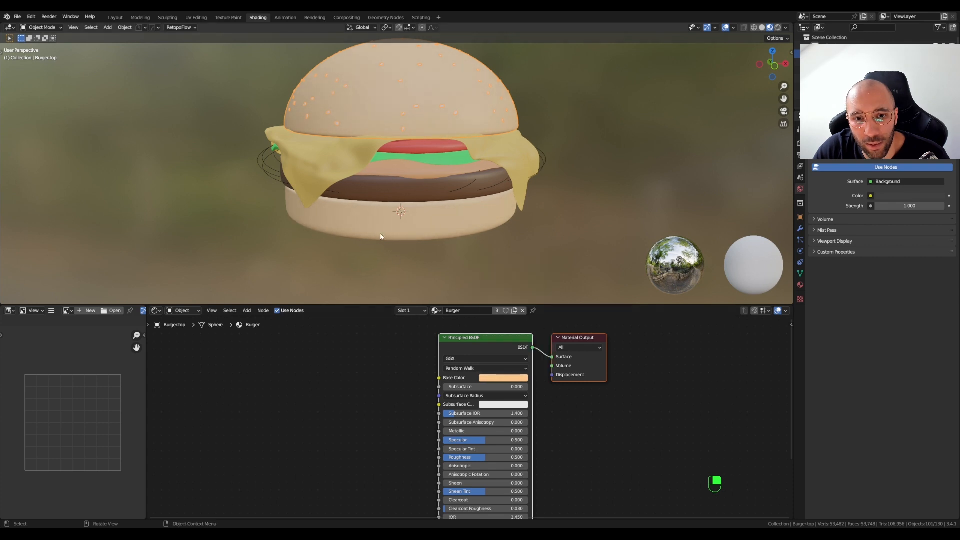
{"action": "middle_click_drag", "start_coordinate": [381, 236], "coordinate": [449, 322]}
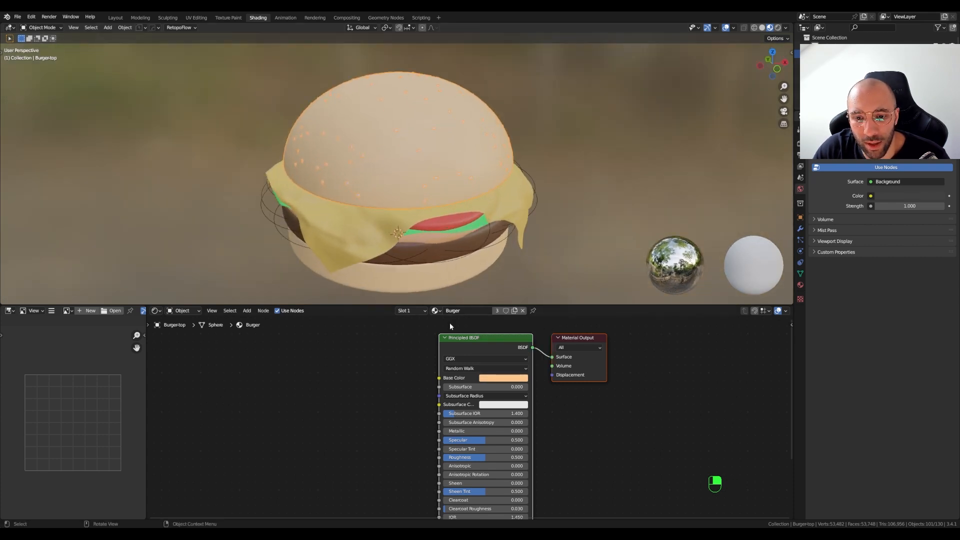
{"action": "left_click", "coordinate": [503, 378]}
{"action": "left_click_drag", "start_coordinate": [499, 312], "coordinate": [503, 308]}
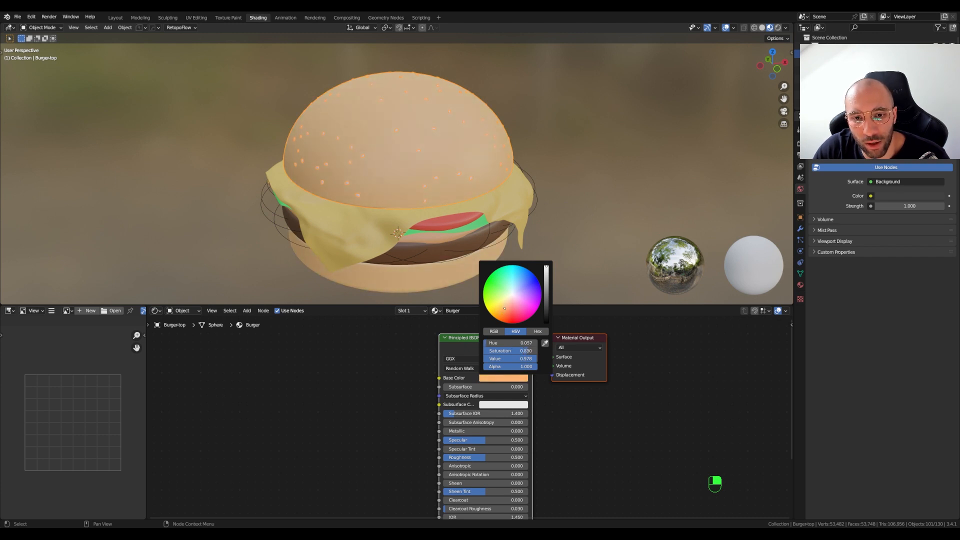
Create a new material on the separate source seed Graine beside the burger and name it Seed
{"action": "middle_click_drag", "start_coordinate": [365, 161], "coordinate": [336, 130]}
{"action": "middle_click_drag", "start_coordinate": [357, 198], "coordinate": [510, 199]}
{"action": "scroll", "coordinate": [386, 211], "scroll_direction": "down", "scroll_amount": 5}
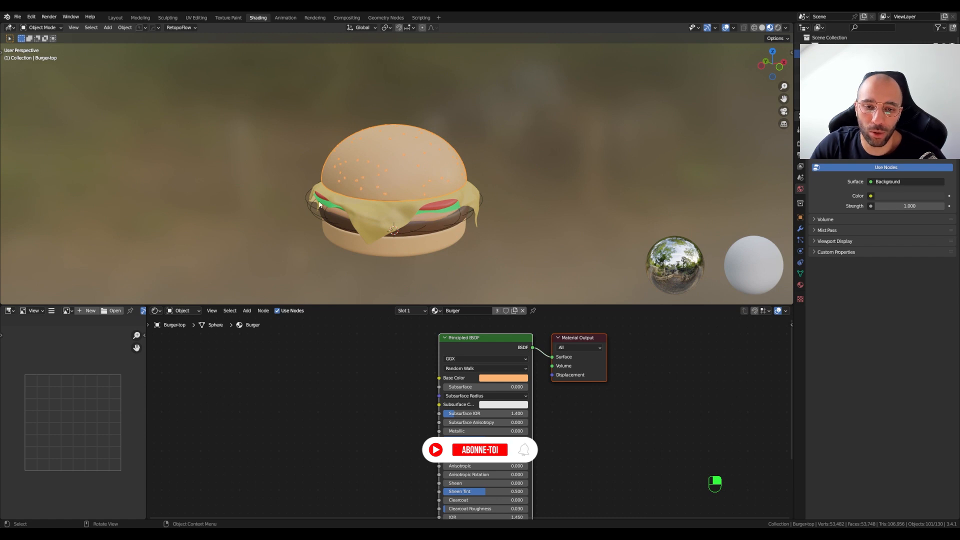
{"action": "scroll", "coordinate": [350, 136], "scroll_direction": "down", "scroll_amount": 3}
{"action": "middle_click_drag", "start_coordinate": [271, 142], "coordinate": [503, 194], "text": "shift"}
{"action": "middle_click_drag", "start_coordinate": [143, 204], "coordinate": [291, 184], "text": "shift"}
{"action": "left_click", "coordinate": [292, 185]}
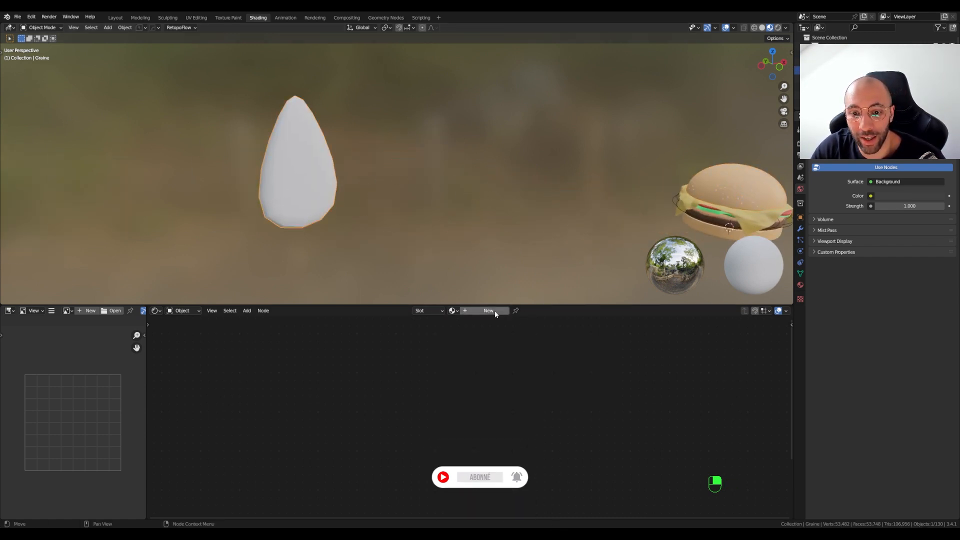
{"action": "left_click", "coordinate": [479, 312]}
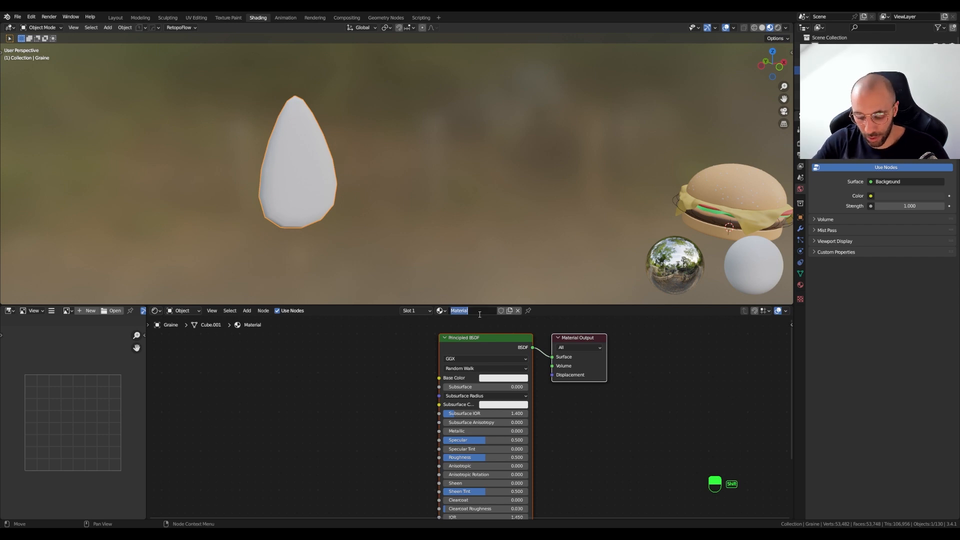
{"action": "type", "text": "Seed"}
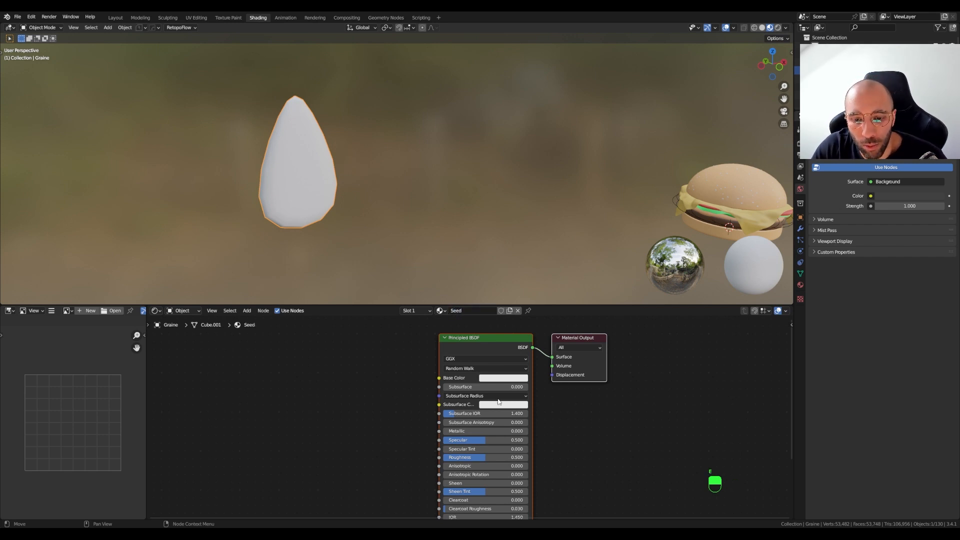
Give the Seed material a pale cream-beige base color that suits the seeds on the top bun
{"action": "left_click", "coordinate": [503, 378]}
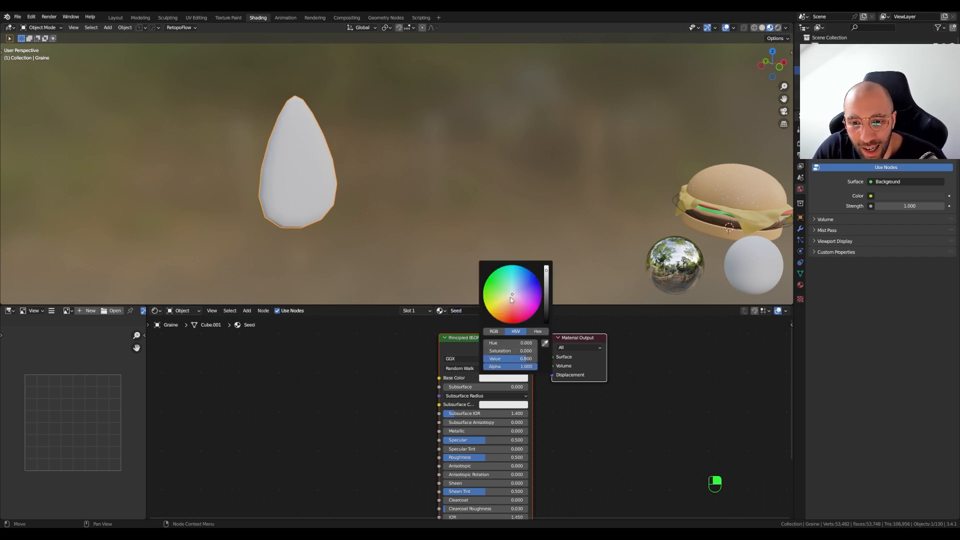
{"action": "left_click", "coordinate": [510, 296]}
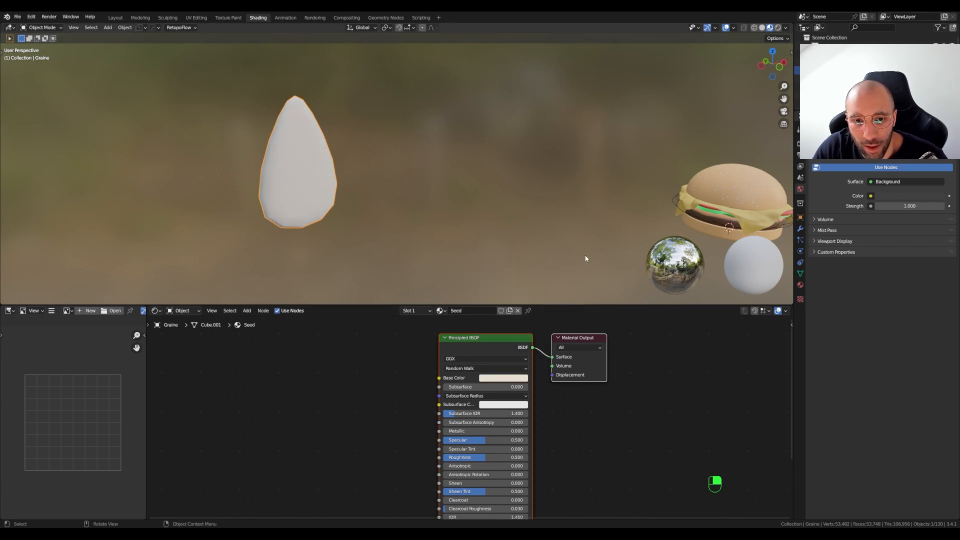
{"action": "middle_click_drag", "start_coordinate": [735, 191], "coordinate": [571, 222], "text": "shift"}
{"action": "scroll", "coordinate": [571, 222], "scroll_direction": "up", "scroll_amount": 2}
{"action": "scroll", "coordinate": [572, 224], "scroll_direction": "up", "scroll_amount": 6}
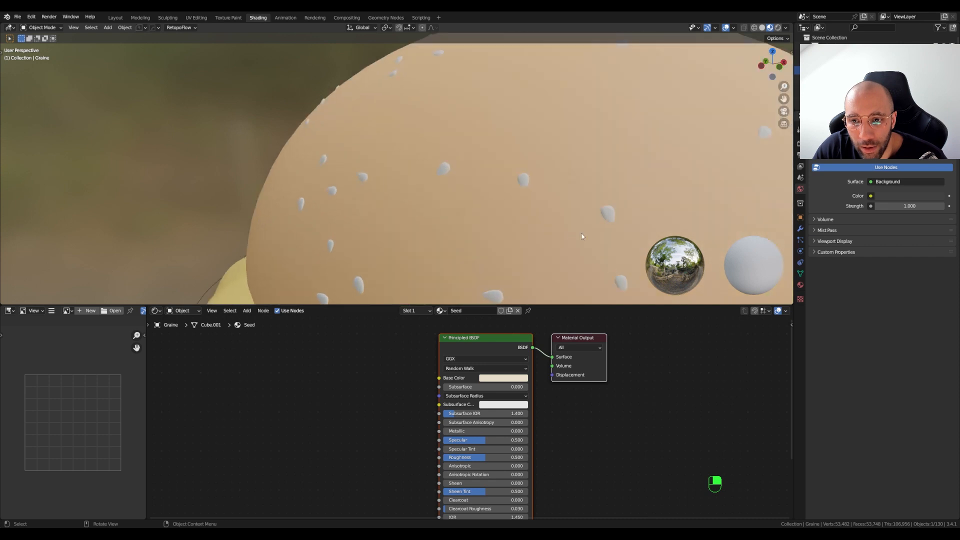
{"action": "left_click", "coordinate": [501, 379]}
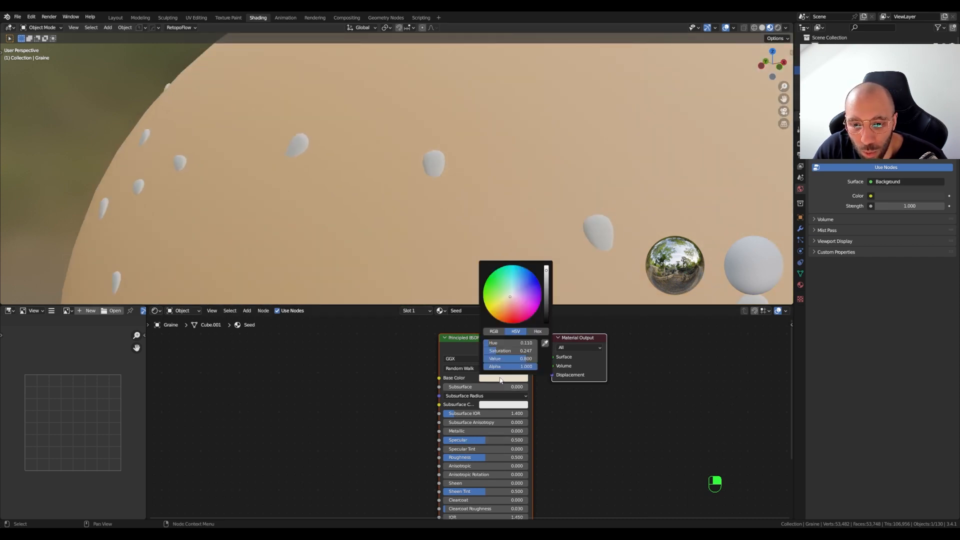
{"action": "left_click_drag", "start_coordinate": [507, 301], "coordinate": [505, 305]}
{"action": "scroll", "coordinate": [255, 190], "scroll_direction": "down", "scroll_amount": 8}
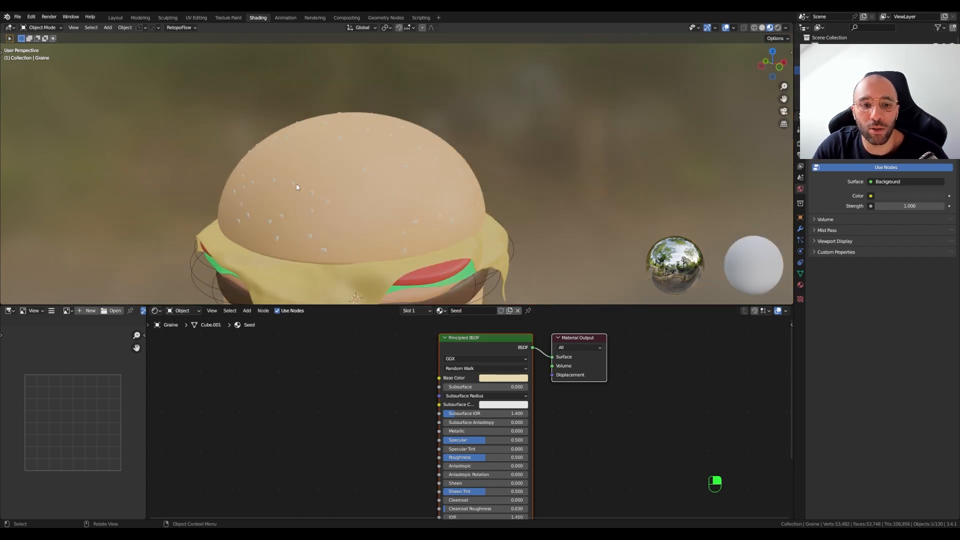
{"action": "middle_click_drag", "start_coordinate": [307, 190], "coordinate": [310, 128], "text": "shift"}
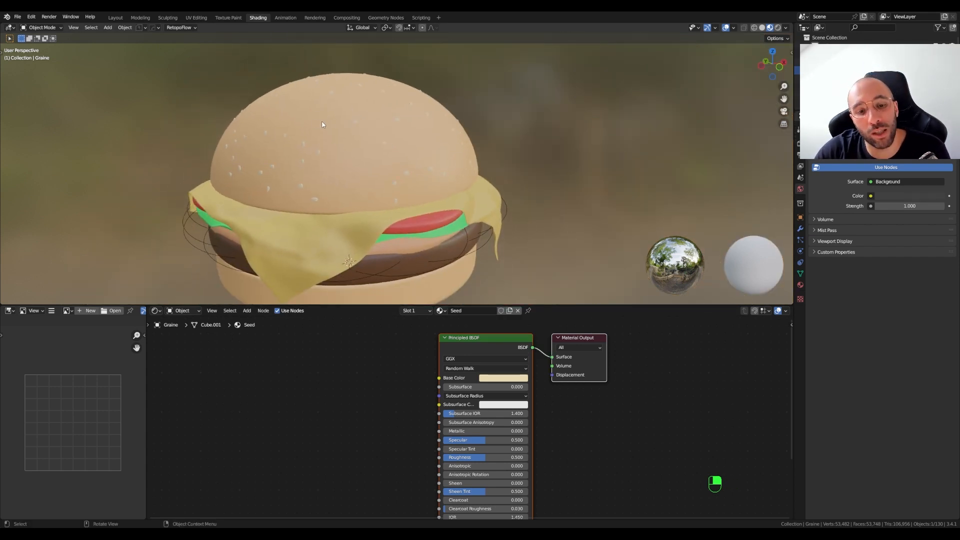
{"action": "scroll", "coordinate": [364, 173], "scroll_direction": "down", "scroll_amount": 4}
{"action": "scroll", "coordinate": [361, 166], "scroll_direction": "up", "scroll_amount": 1}
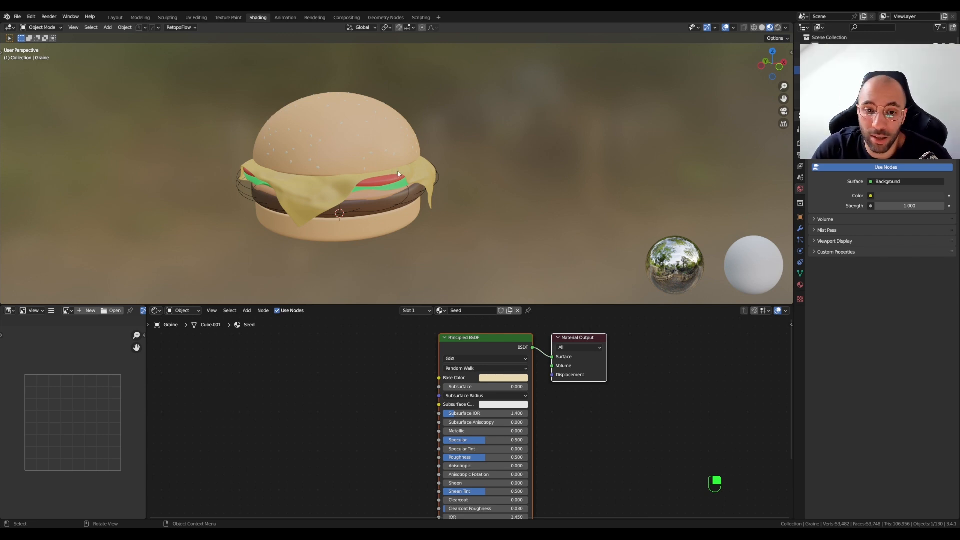
Make the cheese slice glossier by lowering the Cheese material's roughness below 0.5 and raising its specular above 0.5
{"action": "scroll", "coordinate": [343, 201], "scroll_direction": "up", "scroll_amount": 2}
{"action": "left_click", "coordinate": [343, 201]}
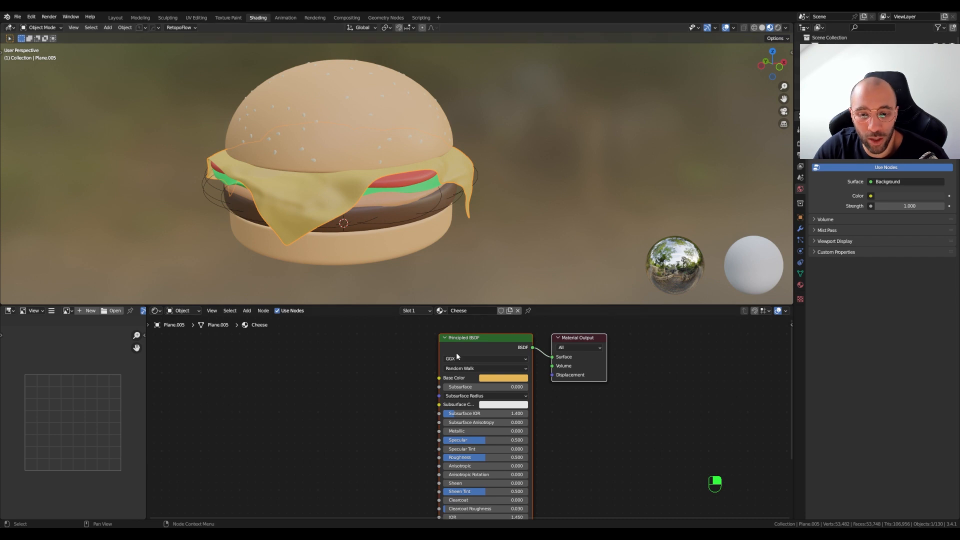
{"action": "middle_click_drag", "start_coordinate": [372, 493], "coordinate": [351, 444]}
{"action": "scroll", "coordinate": [419, 422], "scroll_direction": "up", "scroll_amount": 1}
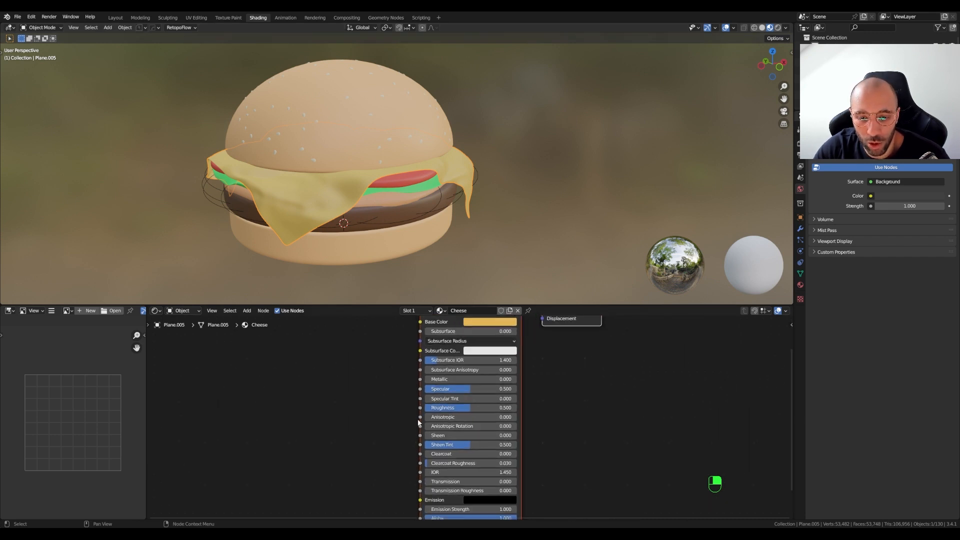
{"action": "scroll", "coordinate": [412, 423], "scroll_direction": "up", "scroll_amount": 3}
{"action": "middle_click_drag", "start_coordinate": [403, 411], "coordinate": [287, 428]}
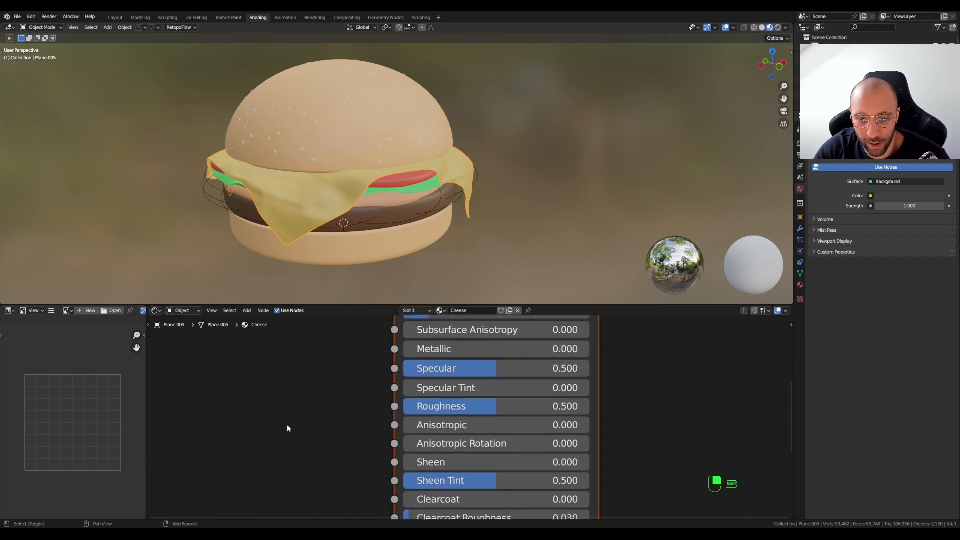
{"action": "left_click_drag", "start_coordinate": [488, 406], "coordinate": [449, 406]}
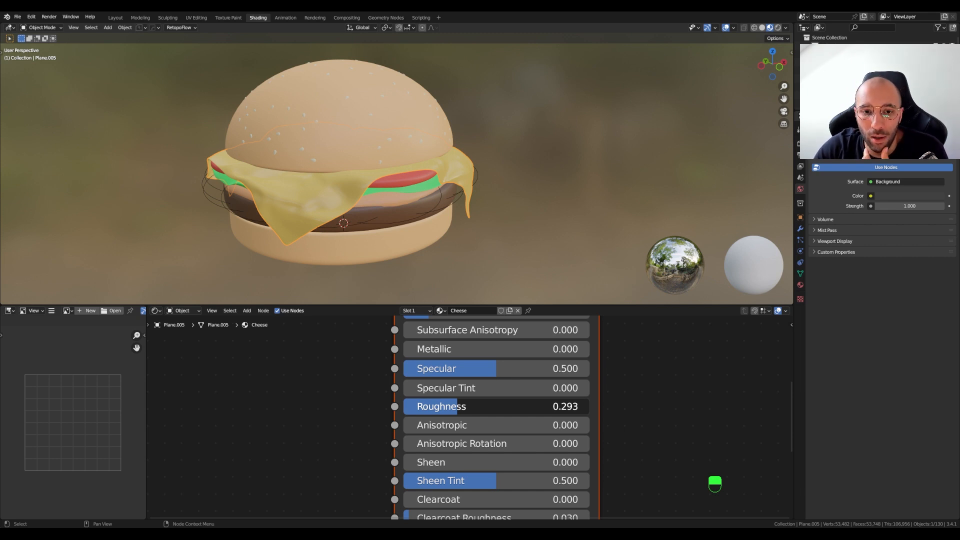
{"action": "mouse_move", "coordinate": [450, 406]}
{"action": "left_mouse_down"}
{"action": "mouse_move", "coordinate": [439, 406]}
{"action": "mouse_move", "coordinate": [449, 407]}
{"action": "left_mouse_up"}
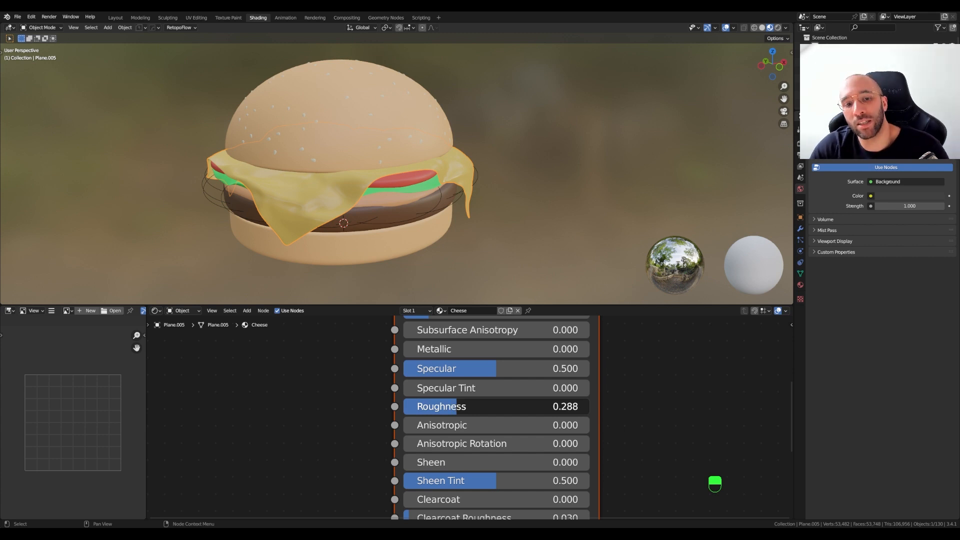
{"action": "left_click_drag", "start_coordinate": [456, 406], "coordinate": [443, 407]}
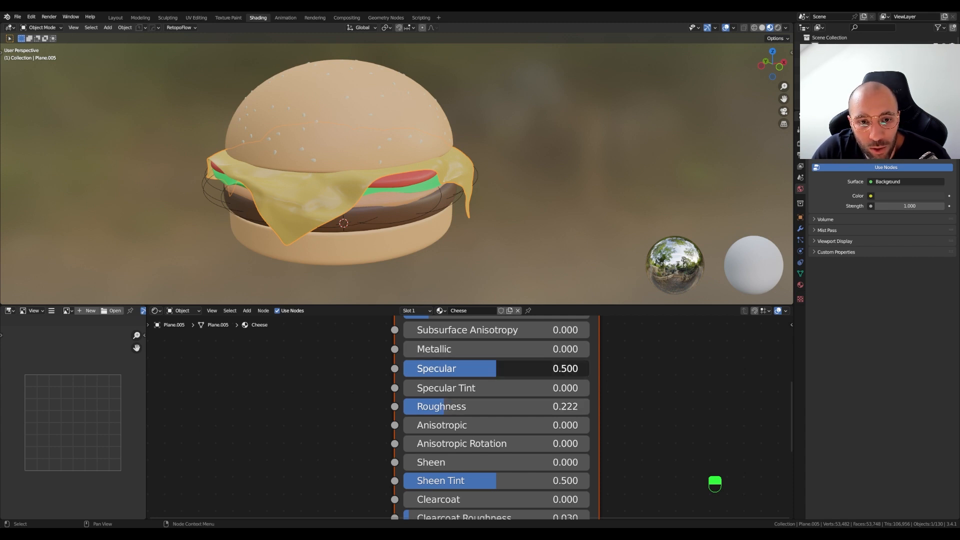
{"action": "left_click_drag", "start_coordinate": [496, 368], "coordinate": [584, 368]}
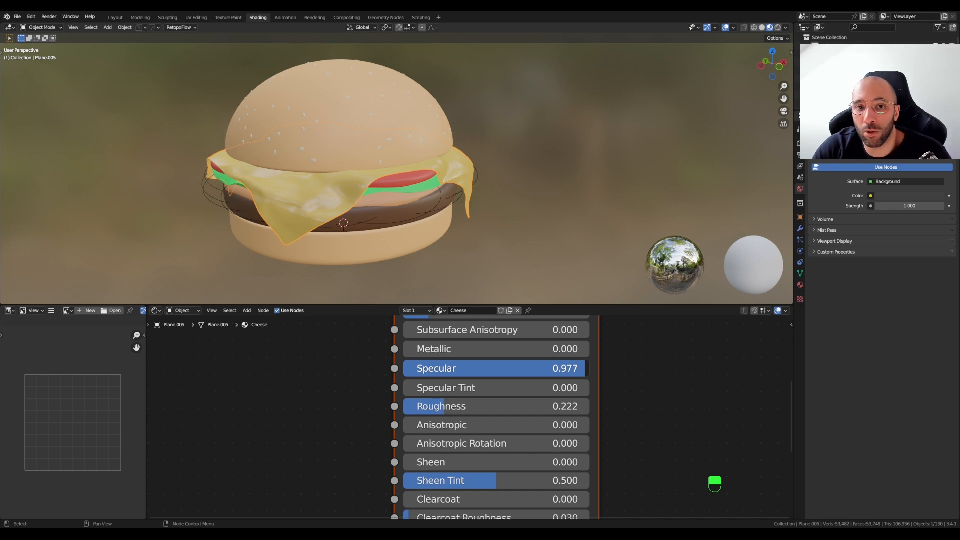
{"action": "left_click_drag", "start_coordinate": [584, 369], "coordinate": [538, 369]}
{"action": "left_click_drag", "start_coordinate": [445, 407], "coordinate": [473, 407]}
On the tomato slice, set the Tomatoe material's roughness to about 0.330 and its specular to about 0.724
{"action": "left_click", "coordinate": [403, 175]}
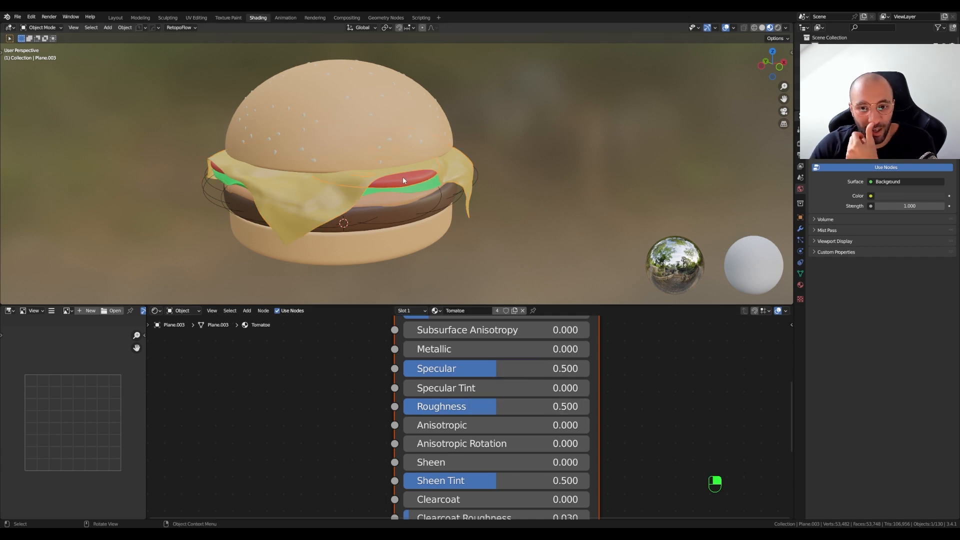
{"action": "middle_click_drag", "start_coordinate": [359, 378], "coordinate": [353, 400]}
{"action": "left_click_drag", "start_coordinate": [493, 428], "coordinate": [459, 428]}
{"action": "left_click_drag", "start_coordinate": [489, 390], "coordinate": [532, 390]}
Set the Tomatoe material's subsurface to 0.3 with a red subsurface color, hue about 0.999, saturation about 0.955 and value 0.800
{"action": "middle_click_drag", "start_coordinate": [317, 348], "coordinate": [331, 410]}
{"action": "scroll", "coordinate": [329, 448], "scroll_direction": "down", "scroll_amount": 1}
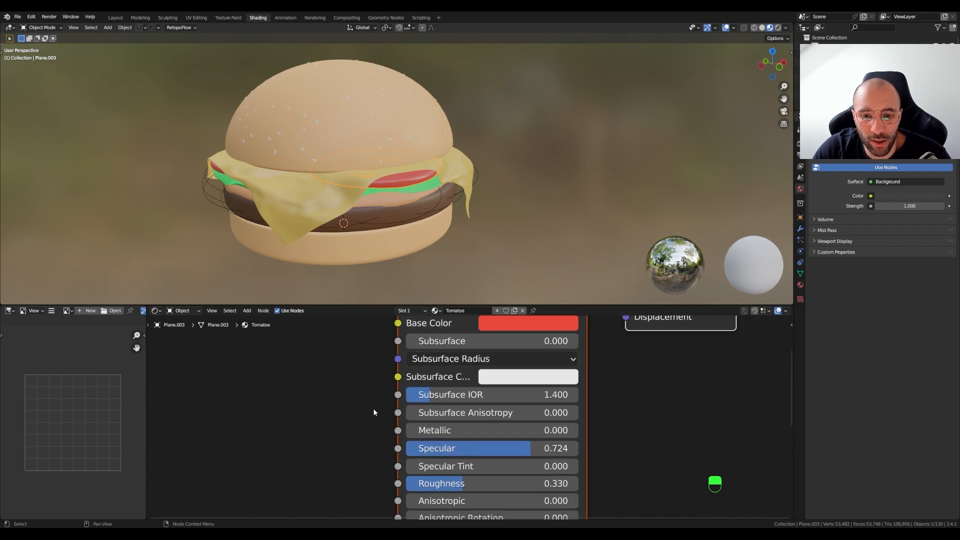
{"action": "scroll", "coordinate": [330, 447], "scroll_direction": "down", "scroll_amount": 1}
{"action": "scroll", "coordinate": [331, 448], "scroll_direction": "down", "scroll_amount": 1}
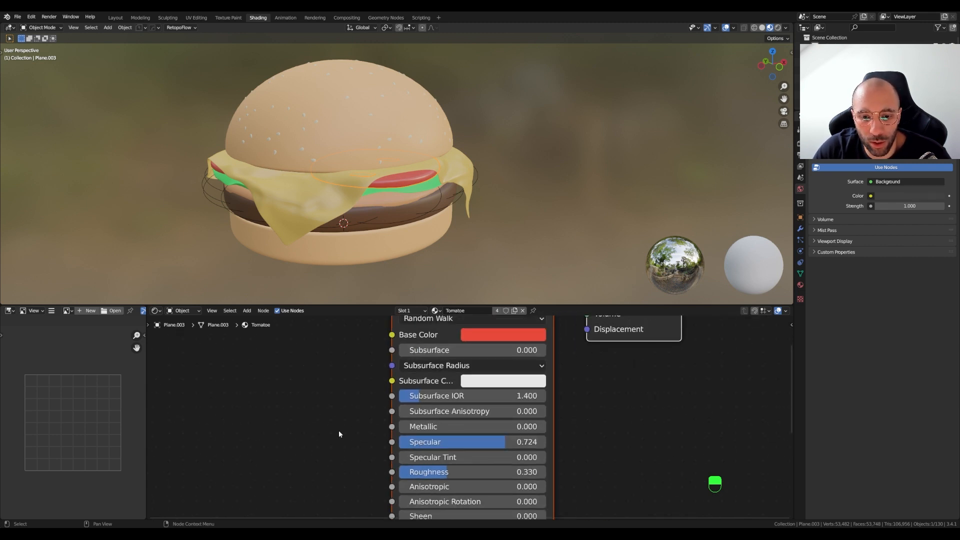
{"action": "left_click", "coordinate": [420, 351]}
{"action": "type", "text": "."}
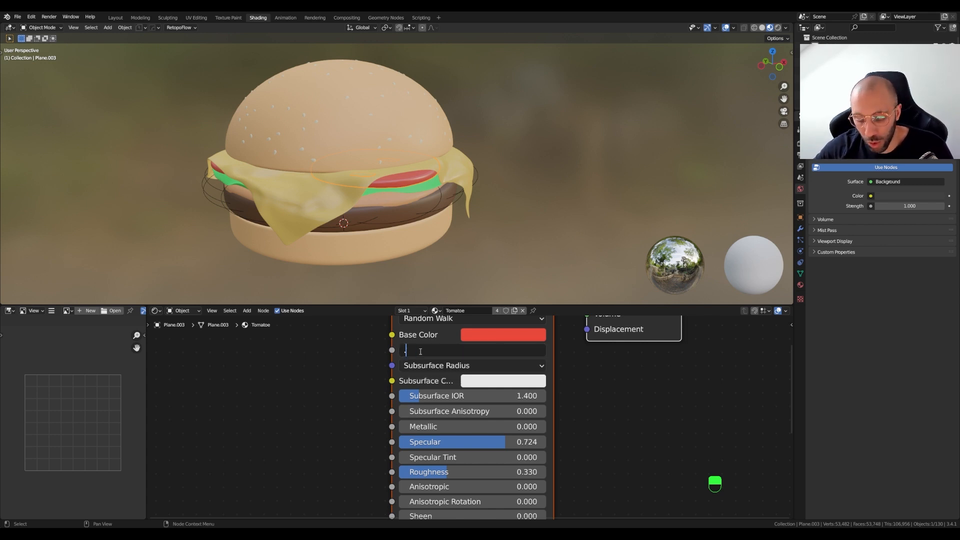
{"action": "type", "text": "3"}
{"action": "key", "text": "Return"}
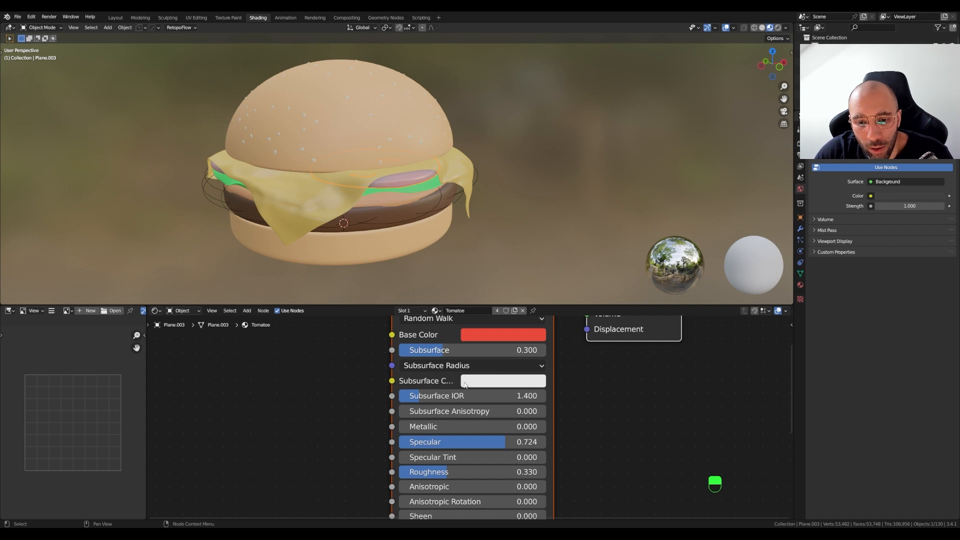
{"action": "left_click", "coordinate": [465, 385]}
{"action": "left_click_drag", "start_coordinate": [520, 264], "coordinate": [519, 275]}
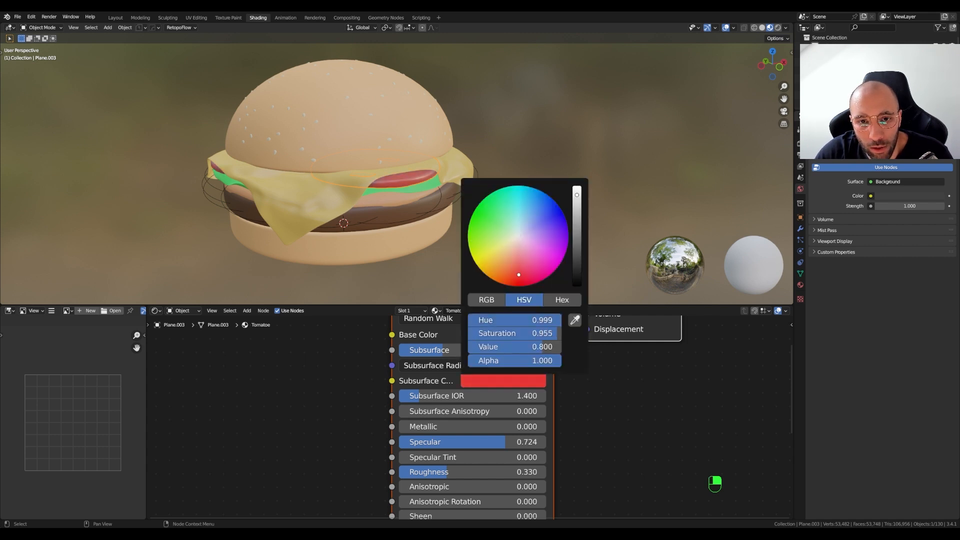
{"action": "scroll", "coordinate": [384, 176], "scroll_direction": "up", "scroll_amount": 4}
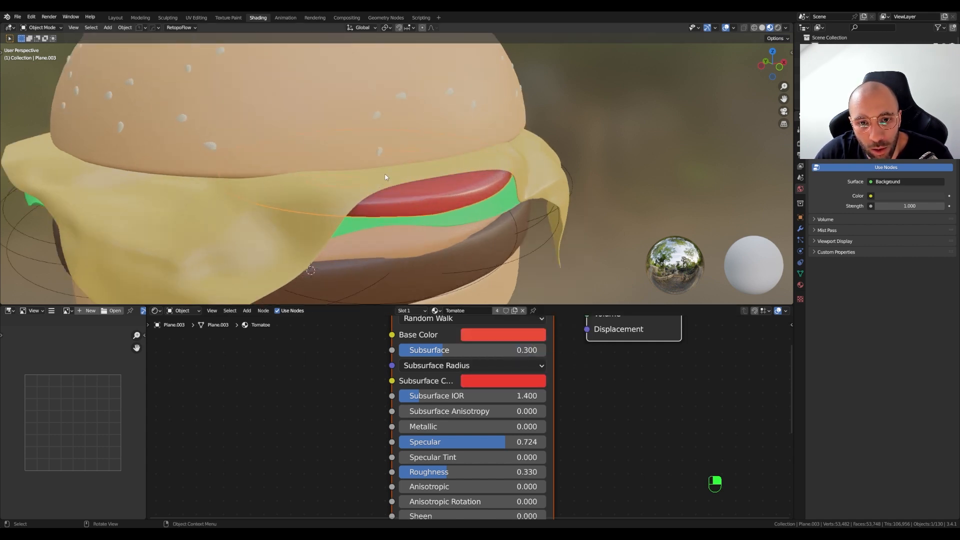
{"action": "scroll", "coordinate": [343, 199], "scroll_direction": "down", "scroll_amount": 4}
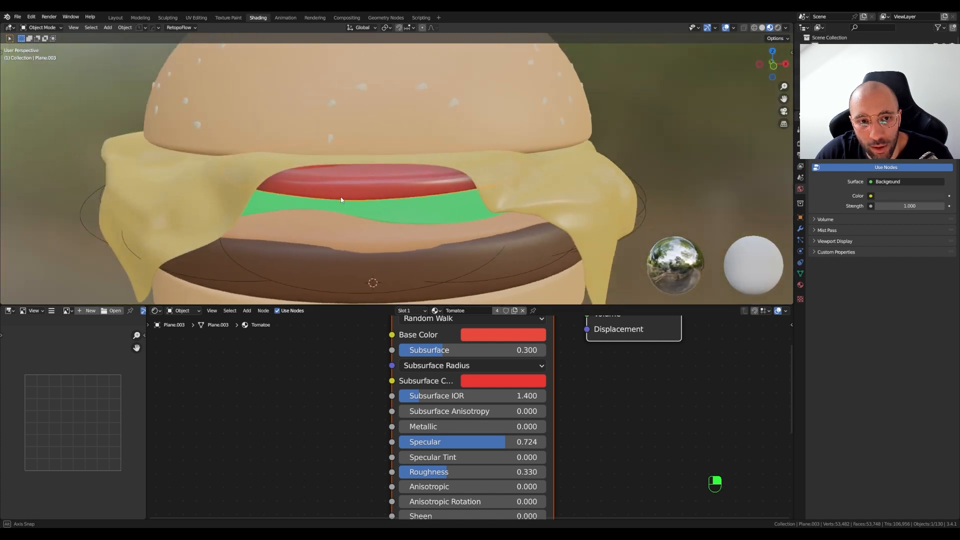
On the salad leaf, set the Salad material's subsurface to about 0.178 with a light yellow-green subsurface color
{"action": "scroll", "coordinate": [351, 199], "scroll_direction": "down", "scroll_amount": 3}
{"action": "mouse_move", "coordinate": [348, 205]}
{"action": "middle_mouse_down"}
{"action": "mouse_move", "coordinate": [325, 207]}
{"action": "mouse_move", "coordinate": [360, 205]}
{"action": "middle_mouse_up"}
{"action": "left_click", "coordinate": [360, 205]}
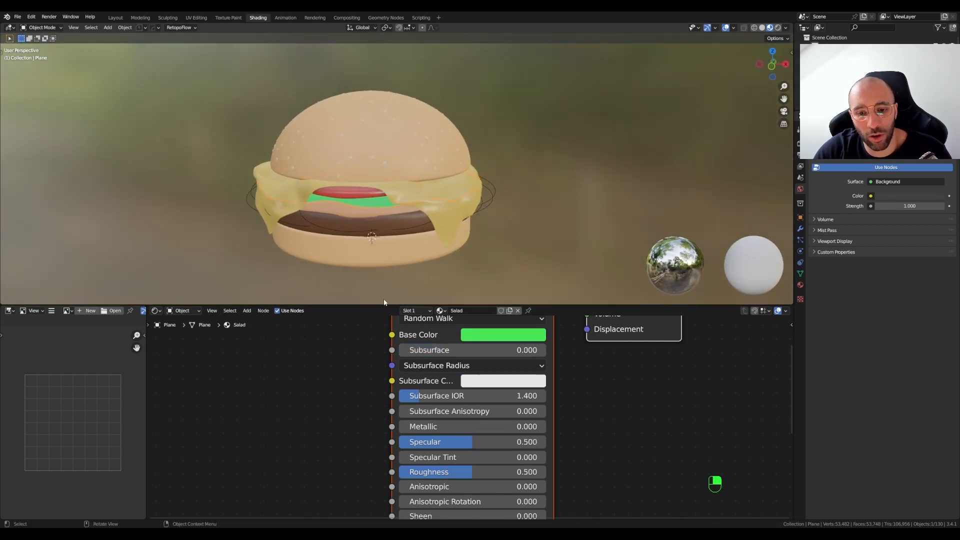
{"action": "left_click_drag", "start_coordinate": [470, 350], "coordinate": [490, 350]}
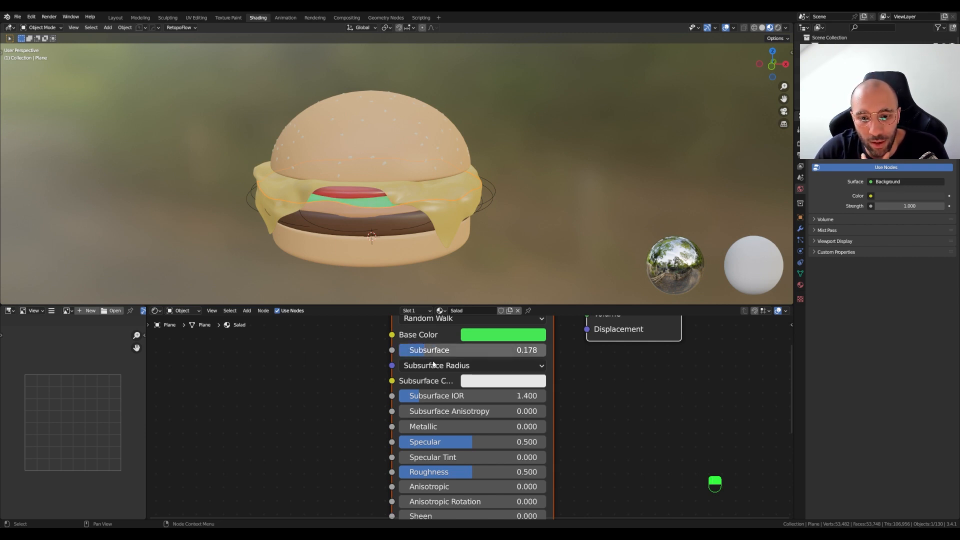
{"action": "left_click", "coordinate": [494, 380]}
{"action": "mouse_move", "coordinate": [484, 242]}
{"action": "left_mouse_down"}
{"action": "mouse_move", "coordinate": [486, 254]}
{"action": "mouse_move", "coordinate": [486, 230]}
{"action": "left_mouse_up"}
Select the top bun, make room for new nodes beside its Burger material's Principled BSDF, and save the file
{"action": "middle_click_drag", "start_coordinate": [280, 228], "coordinate": [305, 221]}
{"action": "scroll", "coordinate": [296, 224], "scroll_direction": "down", "scroll_amount": 3}
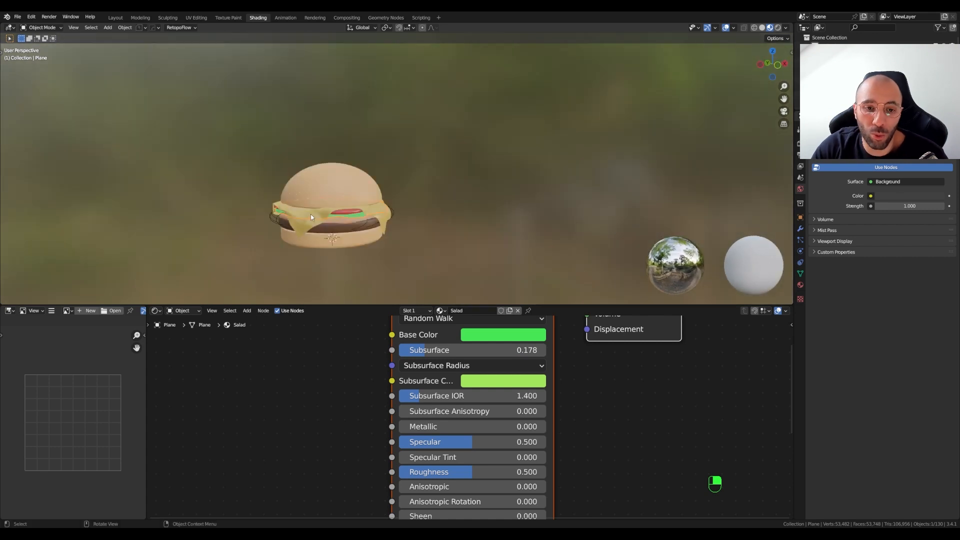
{"action": "scroll", "coordinate": [325, 240], "scroll_direction": "up", "scroll_amount": 4}
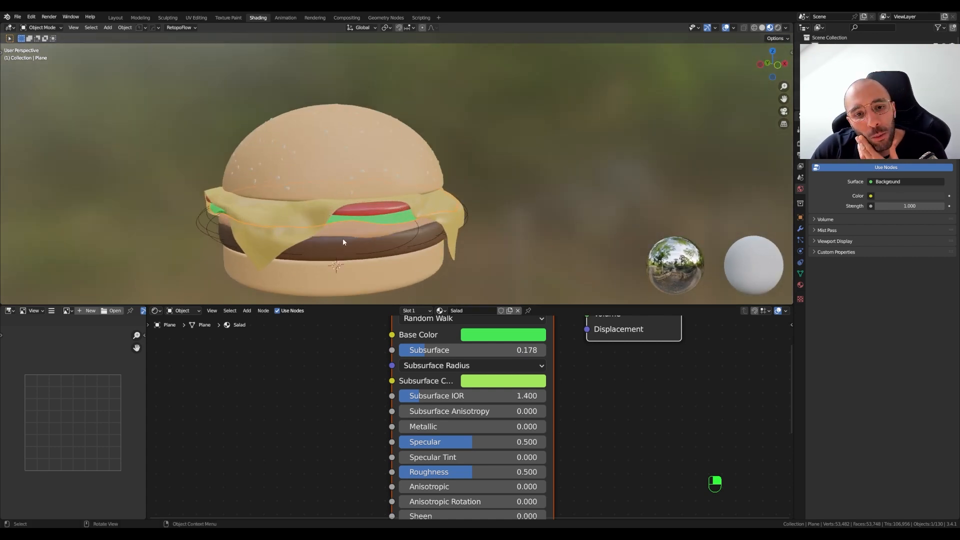
{"action": "middle_click_drag", "start_coordinate": [342, 240], "coordinate": [360, 225]}
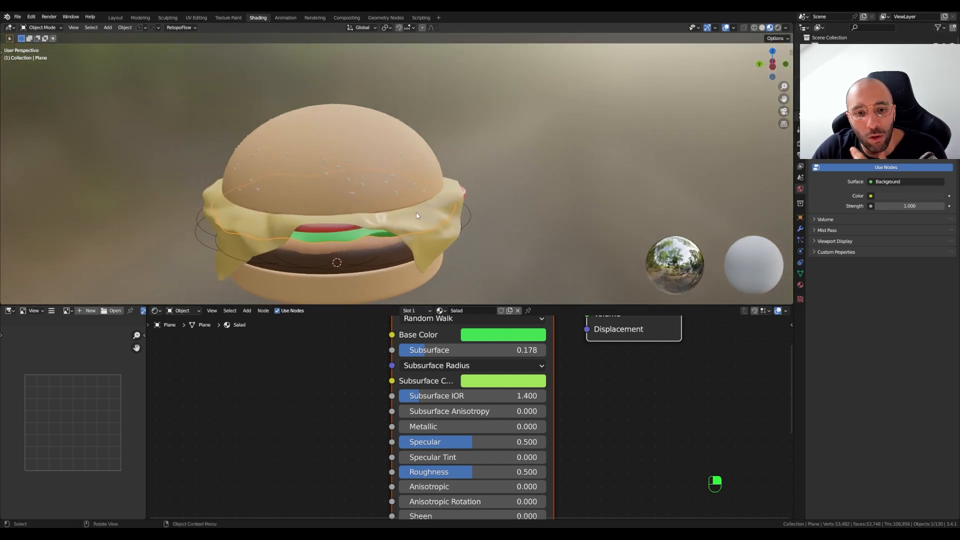
{"action": "left_click", "coordinate": [355, 172]}
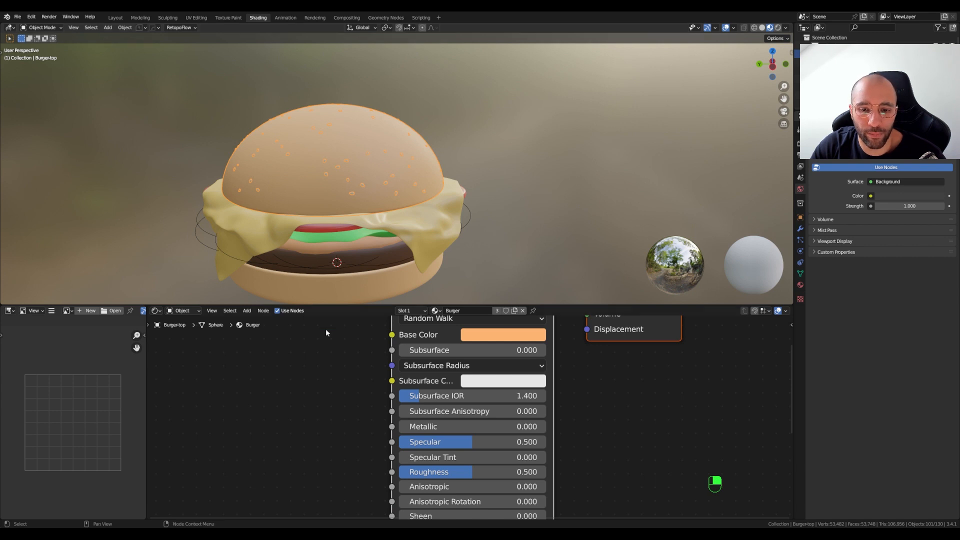
{"action": "scroll", "coordinate": [334, 399], "scroll_direction": "down", "scroll_amount": 3}
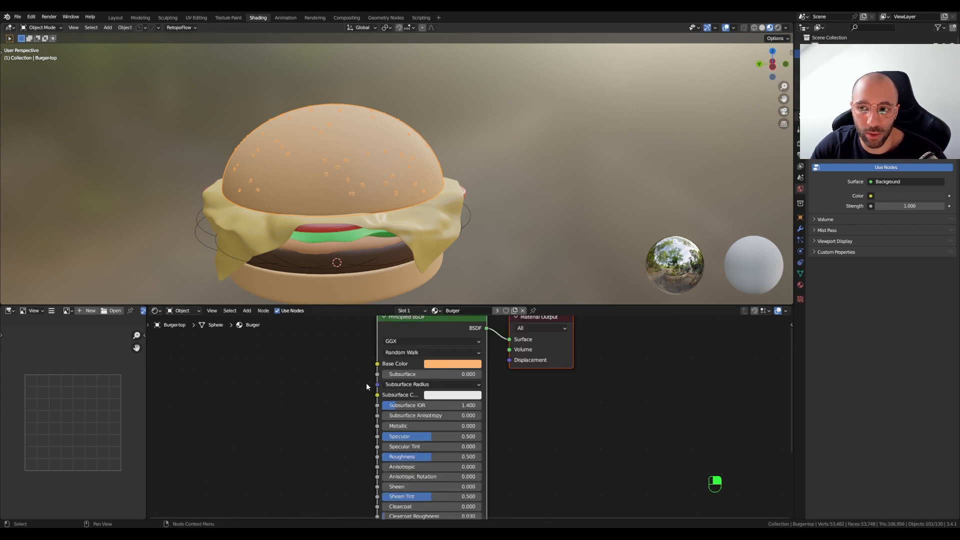
{"action": "scroll", "coordinate": [353, 394], "scroll_direction": "down", "scroll_amount": 1}
{"action": "middle_click_drag", "start_coordinate": [354, 395], "coordinate": [553, 391]}
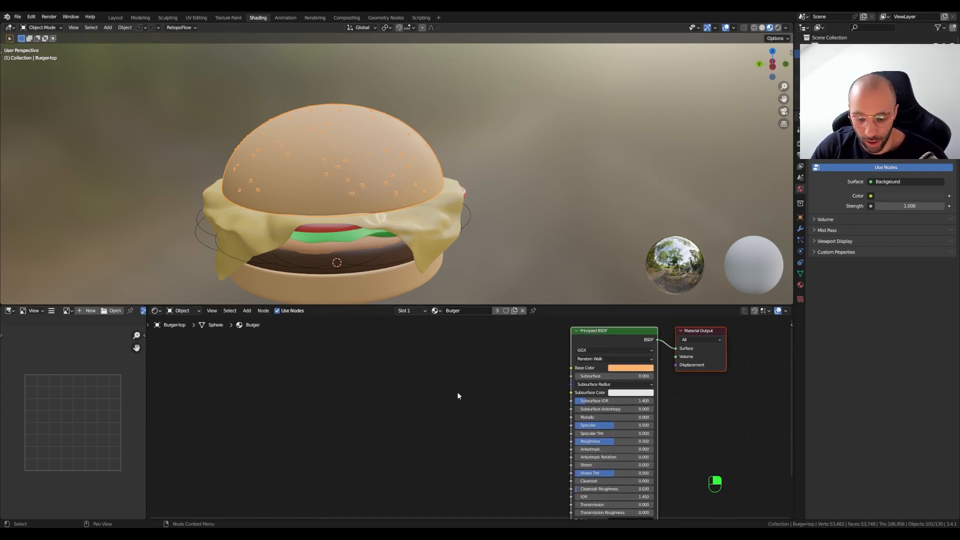
{"action": "key", "text": "ctrl+s"}
Add a Gradient Texture node to the Burger material with Texture Coordinate and Mapping nodes feeding its vector input
{"action": "left_click", "coordinate": [432, 409]}
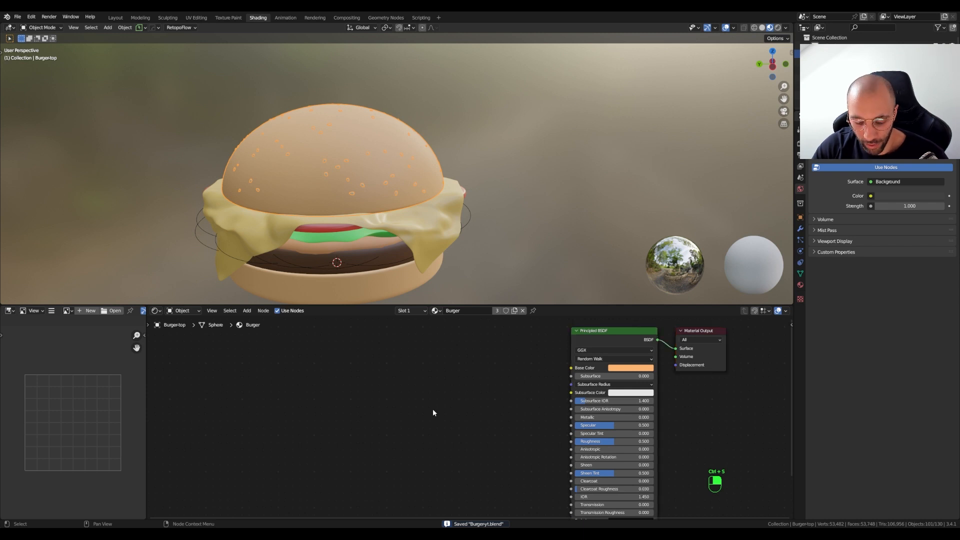
{"action": "key", "text": "shift+a"}
{"action": "left_click", "coordinate": [413, 411]}
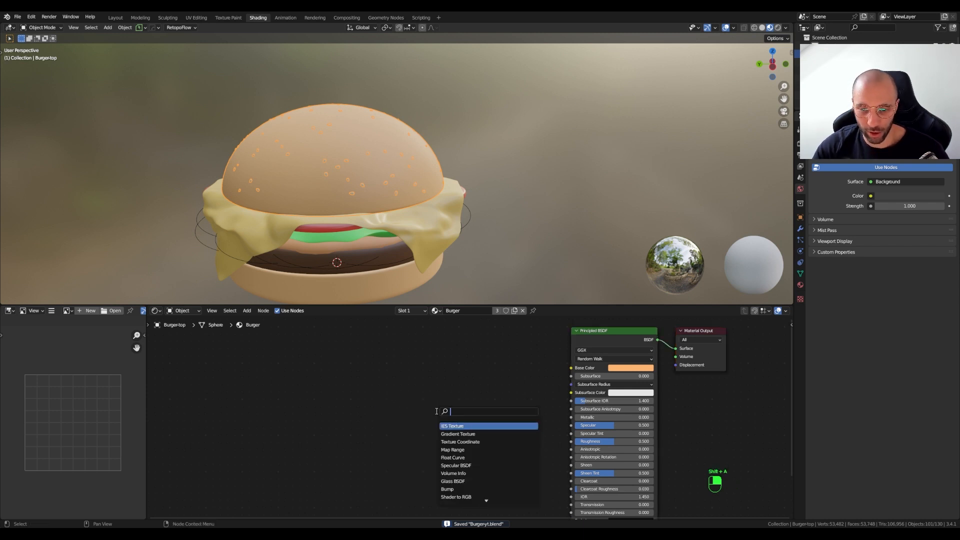
{"action": "type", "text": "gradie"}
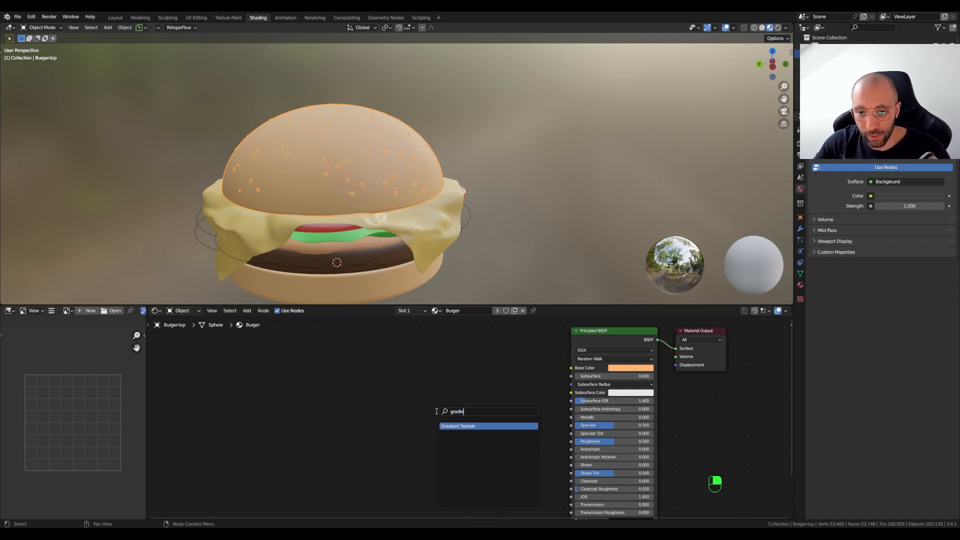
{"action": "key", "text": "Return"}
{"action": "left_click", "coordinate": [399, 367]}
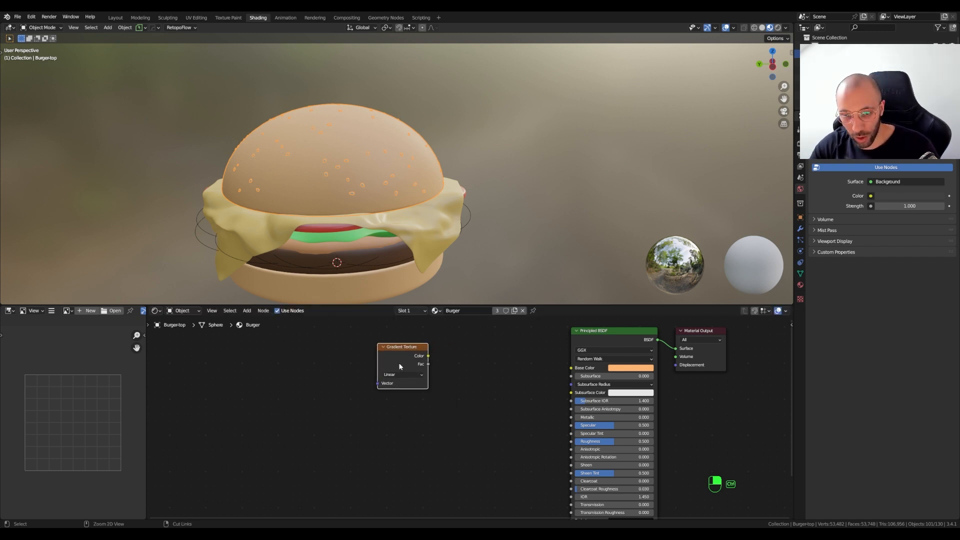
{"action": "key", "text": "ctrl+t"}
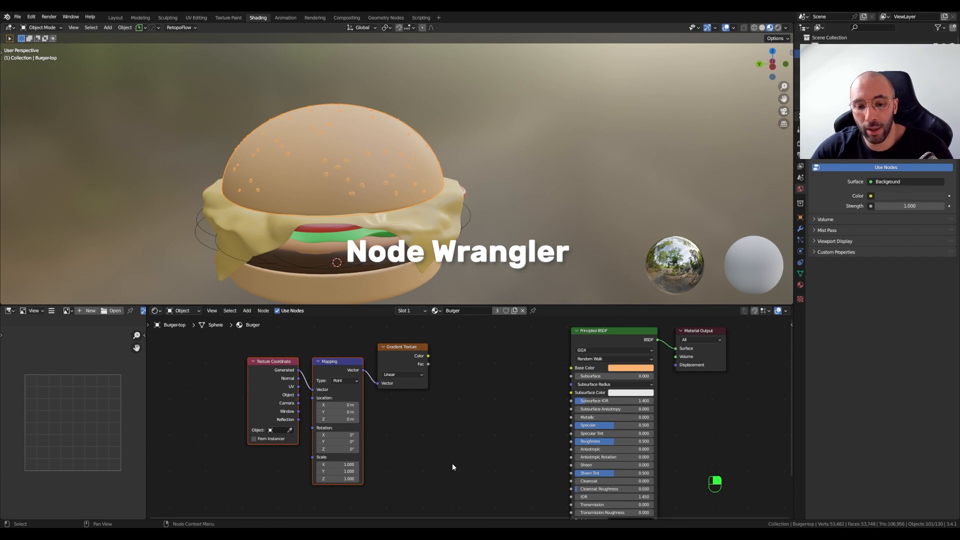
Preview the gradient on the buns by connecting the Gradient Texture's color directly to the Material Output surface
{"action": "left_click", "coordinate": [411, 359]}
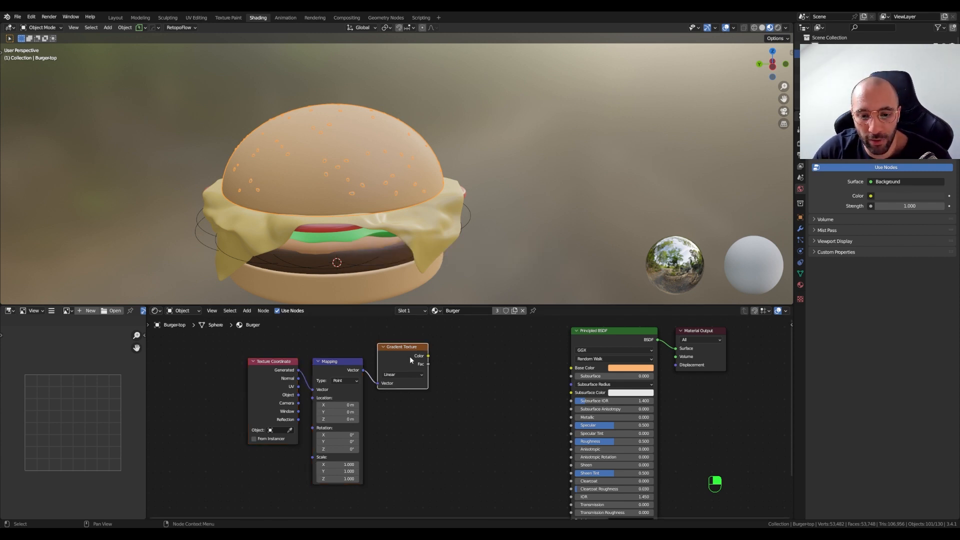
{"action": "left_click", "coordinate": [407, 356], "text": "ctrl+shift"}
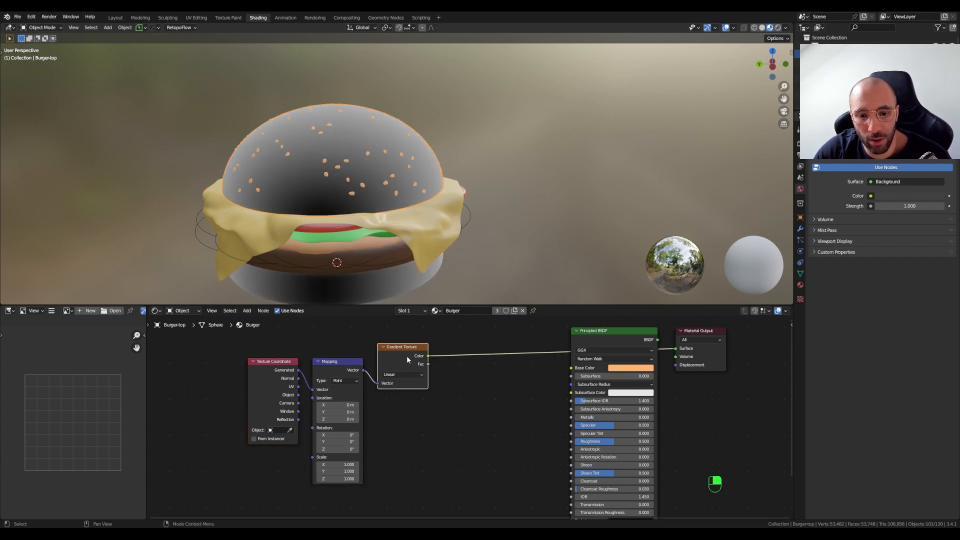
{"action": "mouse_move", "coordinate": [395, 235]}
{"action": "middle_mouse_down"}
{"action": "mouse_move", "coordinate": [376, 218]}
{"action": "mouse_move", "coordinate": [392, 223]}
{"action": "middle_mouse_up"}
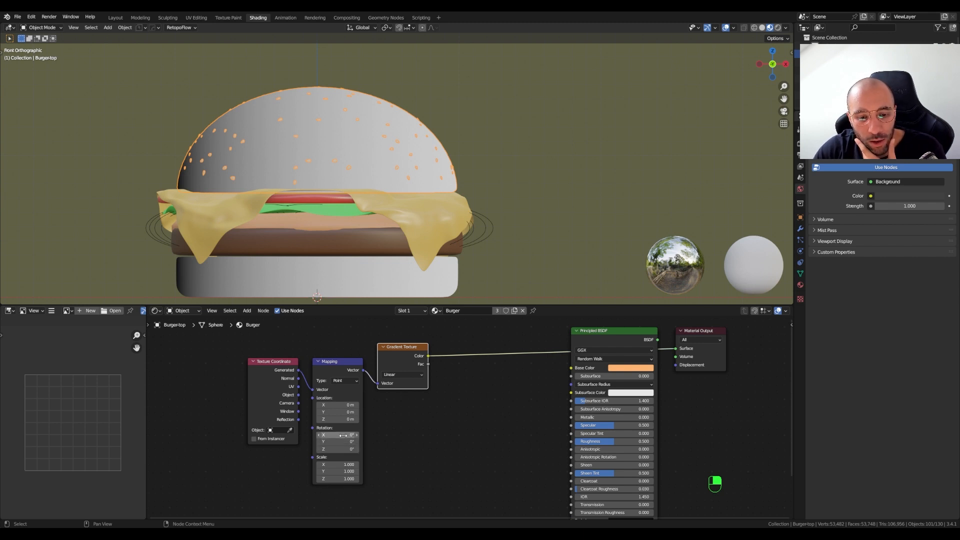
Turn the gradient vertical with a Mapping Y rotation of -90° and shift its X location to about 0.62 m
{"action": "left_click_drag", "start_coordinate": [342, 441], "coordinate": [300, 442]}
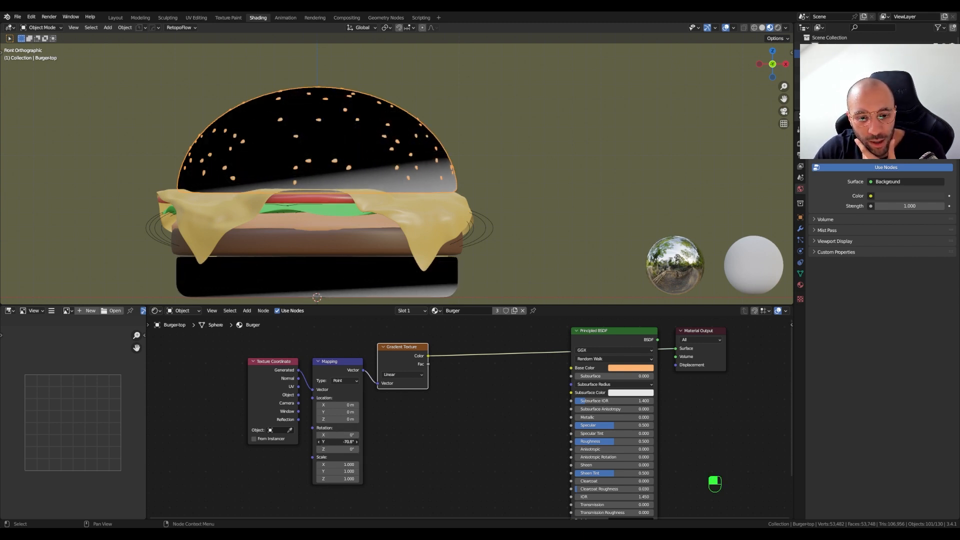
{"action": "left_click", "coordinate": [350, 442]}
{"action": "type", "text": "-90"}
{"action": "key", "text": "Return"}
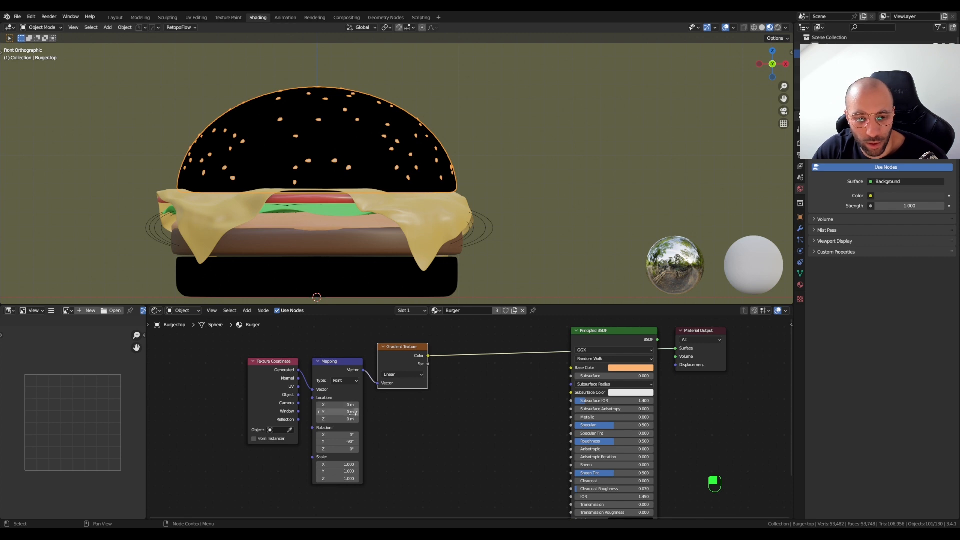
{"action": "left_click_drag", "start_coordinate": [343, 405], "coordinate": [380, 405]}
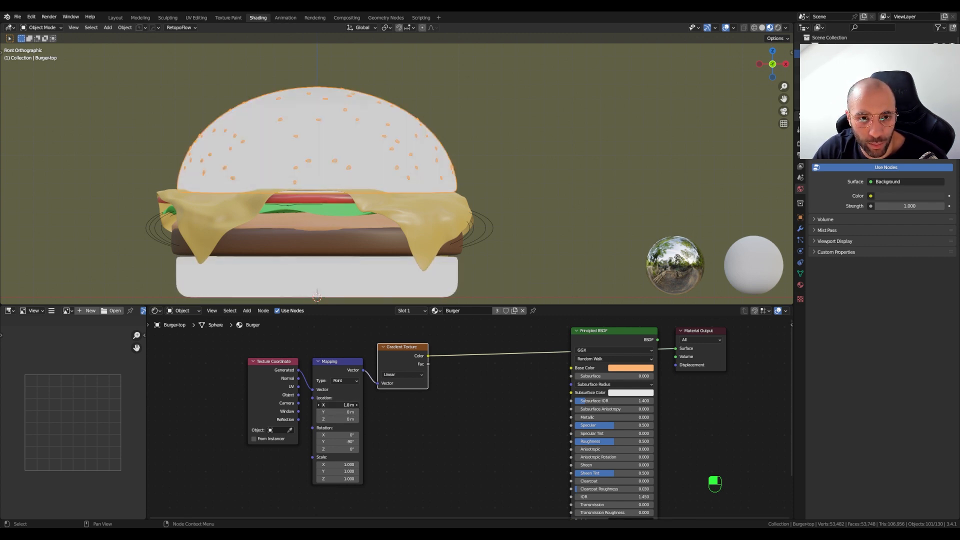
{"action": "left_click_drag", "start_coordinate": [380, 405], "coordinate": [365, 405]}
Change the Gradient Texture type to Quadratic and insert a ColorRamp node between it and the Material Output
{"action": "left_click", "coordinate": [394, 375]}
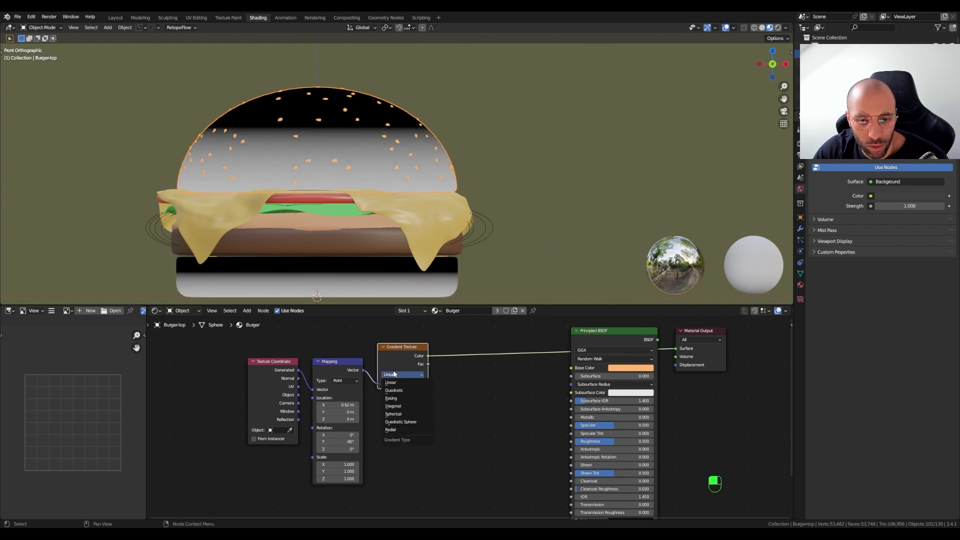
{"action": "left_click", "coordinate": [418, 391]}
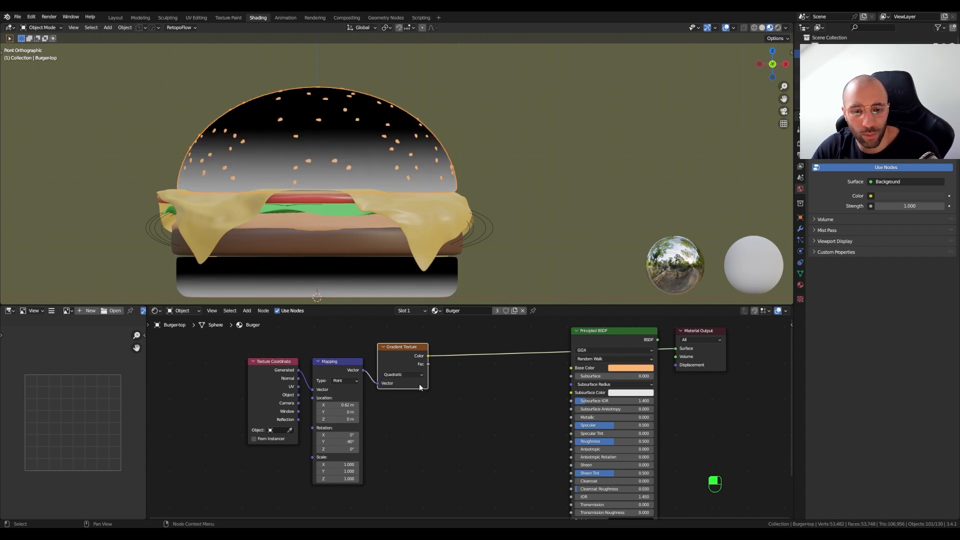
{"action": "middle_click_drag", "start_coordinate": [450, 438], "coordinate": [383, 458]}
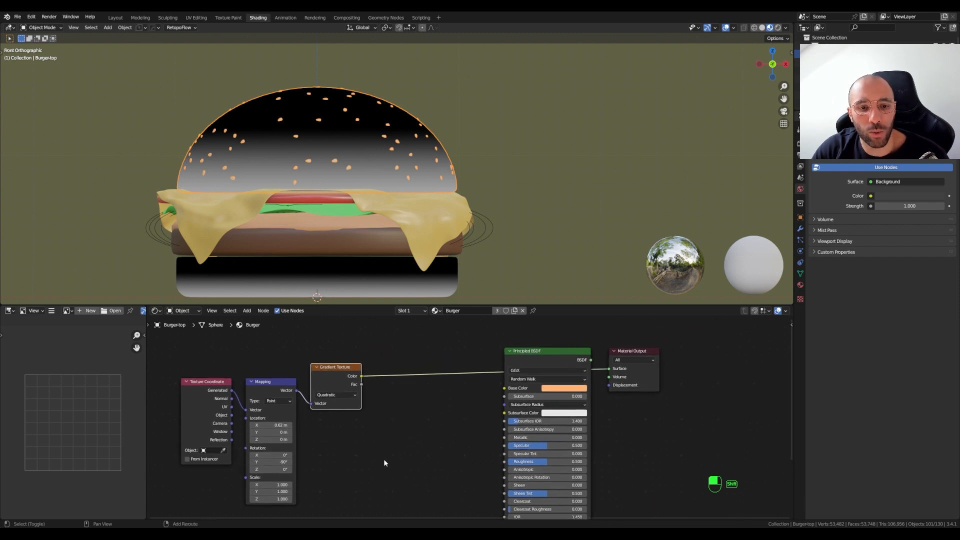
{"action": "middle_click_drag", "start_coordinate": [321, 484], "coordinate": [270, 476]}
{"action": "key", "text": "shift+a"}
{"action": "type", "text": "c"}
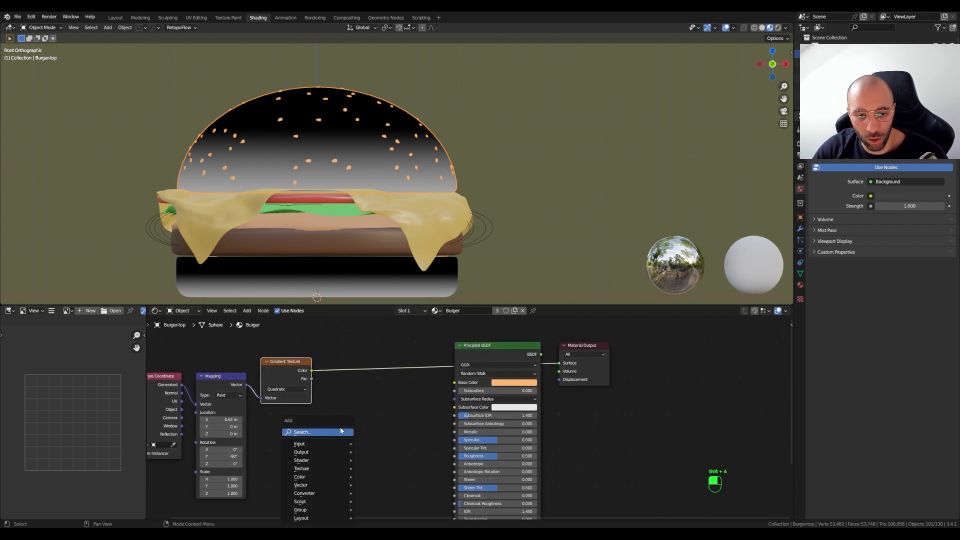
{"action": "type", "text": "olor"}
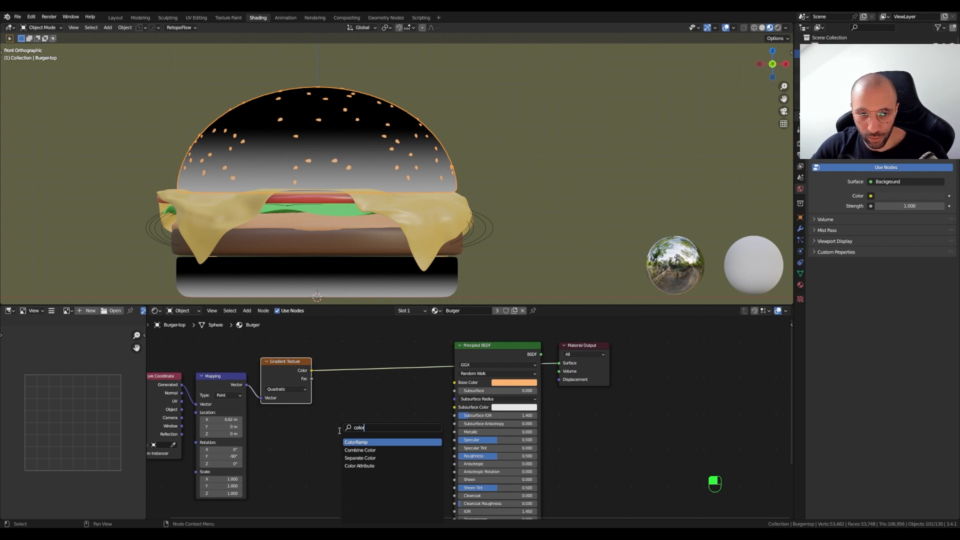
{"action": "key", "text": "Return"}
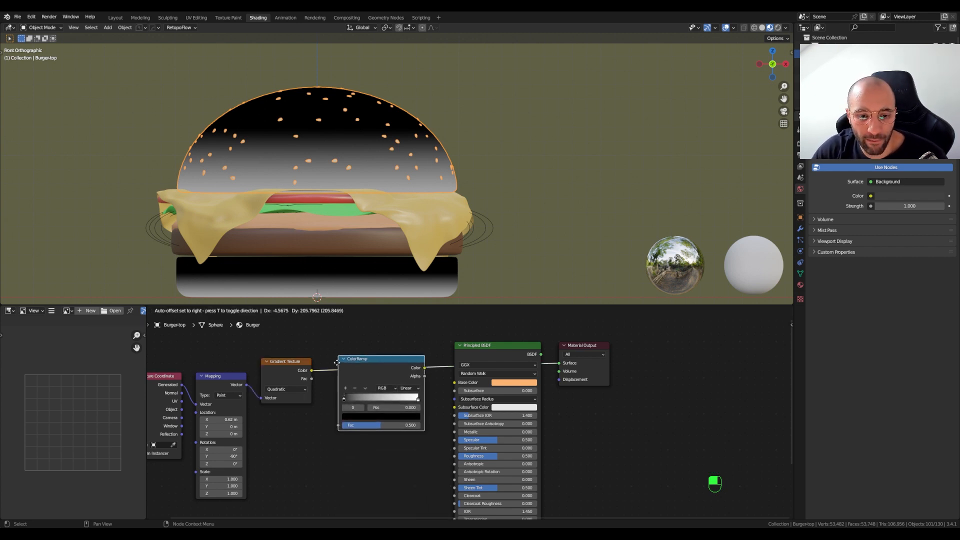
{"action": "left_click", "coordinate": [334, 363]}
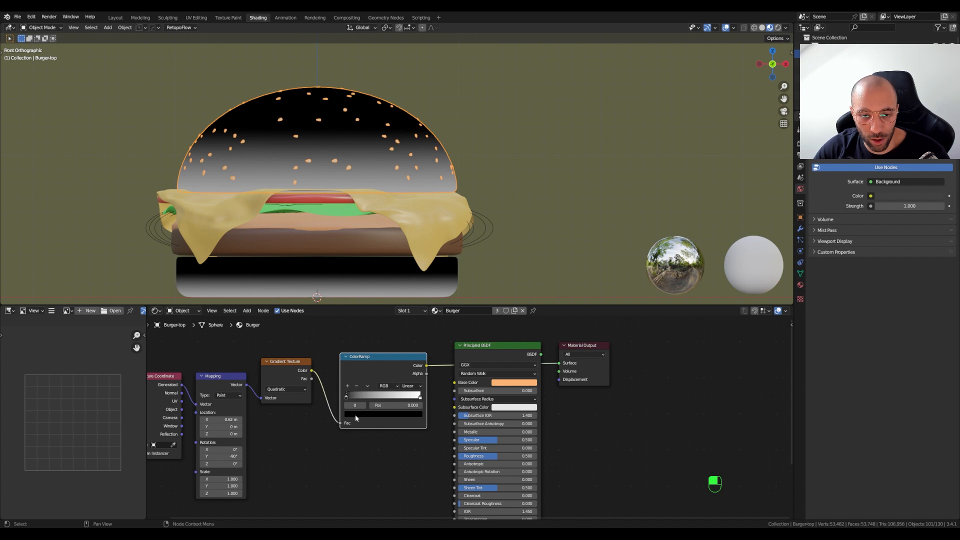
Give the ColorRamp's first stop the bun's orange base color and its last stop a brown with Hue 0.074, Saturation 0.860, Value 0.208
{"action": "key", "text": "ctrl+v"}
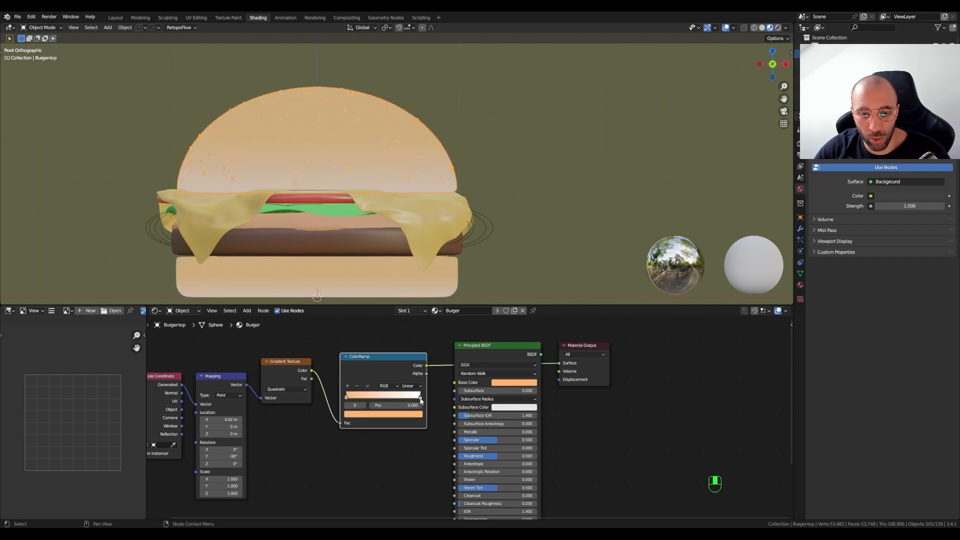
{"action": "scroll", "coordinate": [420, 400], "scroll_direction": "up", "scroll_amount": 1}
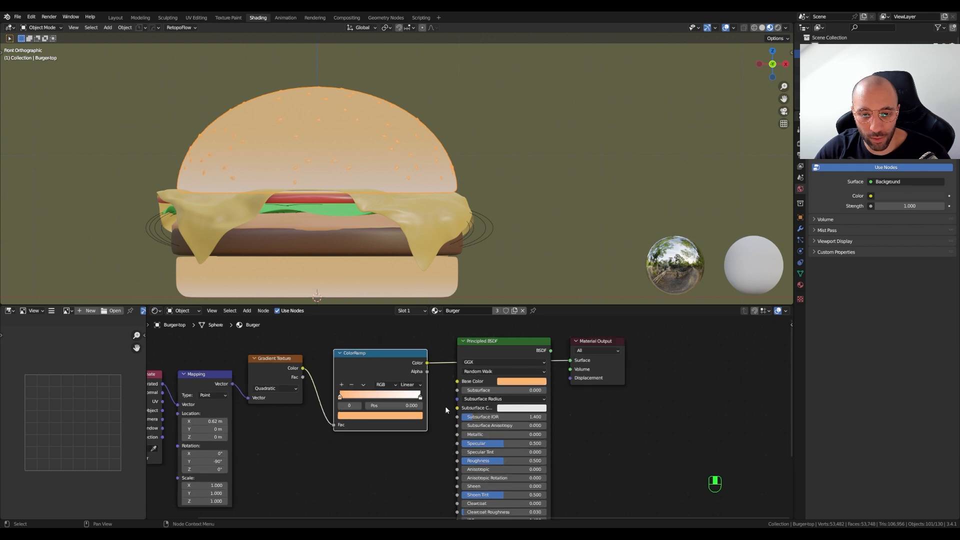
{"action": "scroll", "coordinate": [435, 405], "scroll_direction": "up", "scroll_amount": 5}
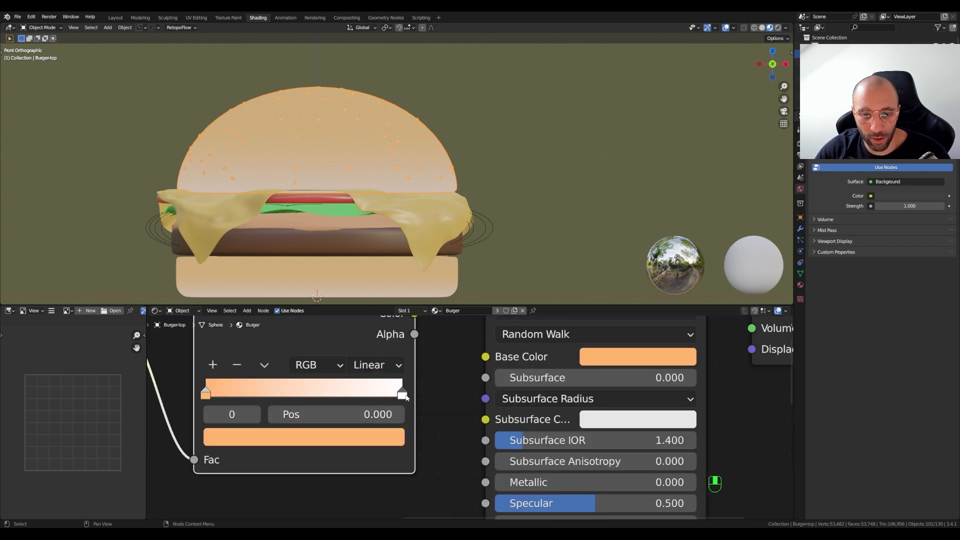
{"action": "left_click", "coordinate": [402, 395]}
{"action": "left_click", "coordinate": [302, 439]}
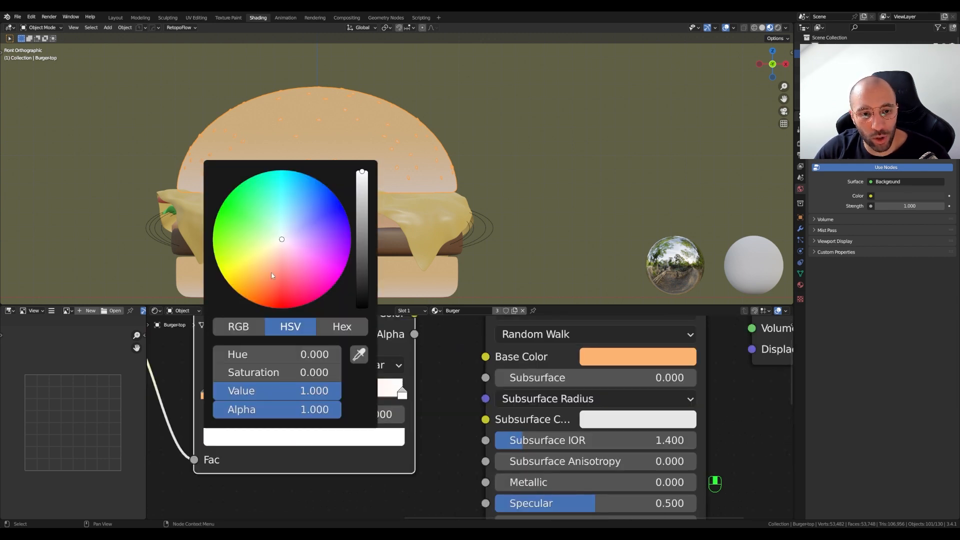
{"action": "left_click_drag", "start_coordinate": [273, 275], "coordinate": [261, 276]}
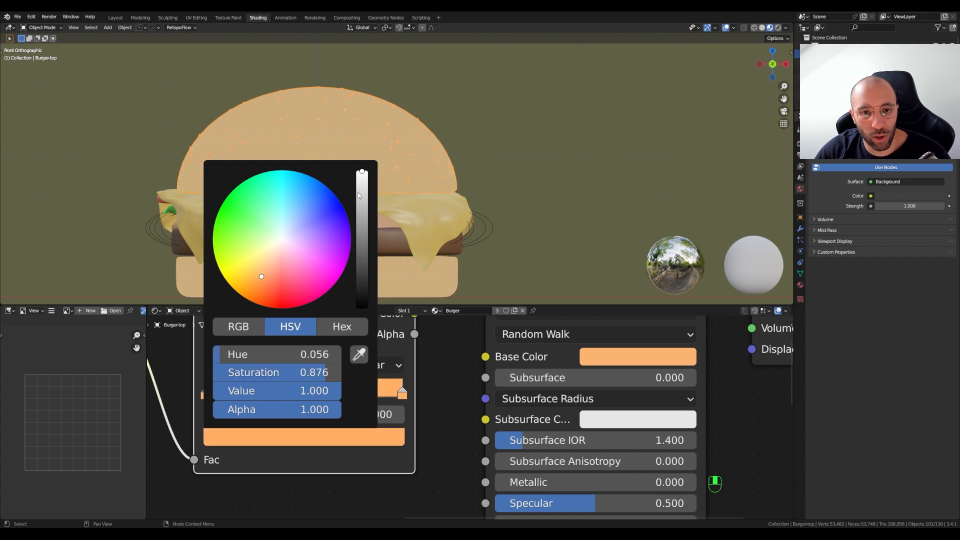
{"action": "mouse_move", "coordinate": [359, 195]}
{"action": "left_mouse_down"}
{"action": "mouse_move", "coordinate": [362, 289]}
{"action": "mouse_move", "coordinate": [362, 240]}
{"action": "left_mouse_up"}
{"action": "left_click_drag", "start_coordinate": [260, 279], "coordinate": [257, 275]}
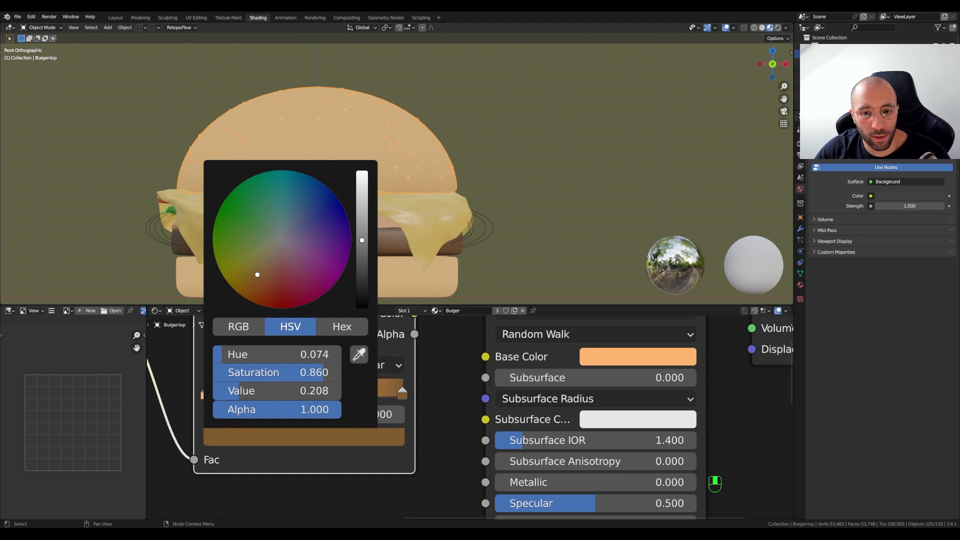
Connect the ColorRamp's color to the Principled BSDF's Base Color and route the BSDF back to the Material Output surface
{"action": "scroll", "coordinate": [447, 392], "scroll_direction": "down", "scroll_amount": 1}
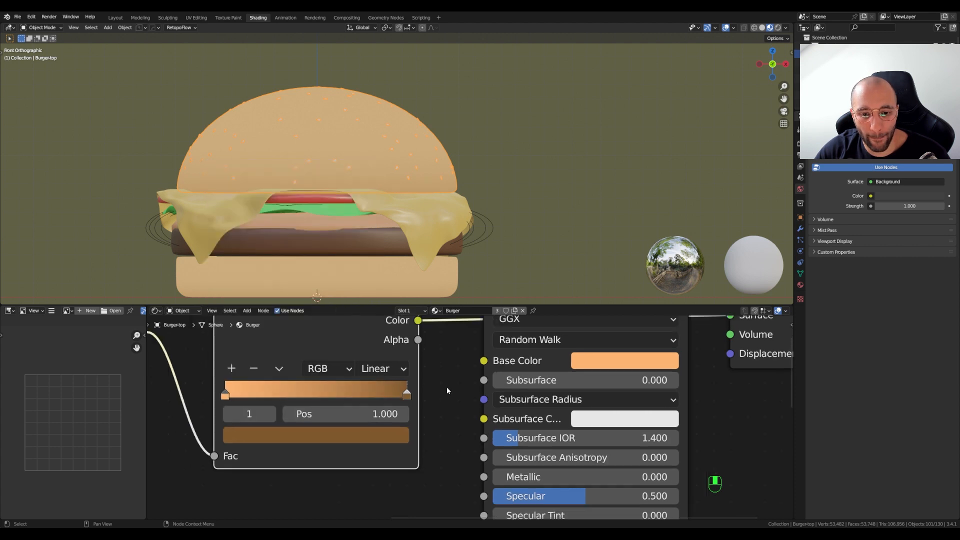
{"action": "scroll", "coordinate": [447, 390], "scroll_direction": "down", "scroll_amount": 2}
{"action": "middle_click_drag", "start_coordinate": [452, 384], "coordinate": [425, 425]}
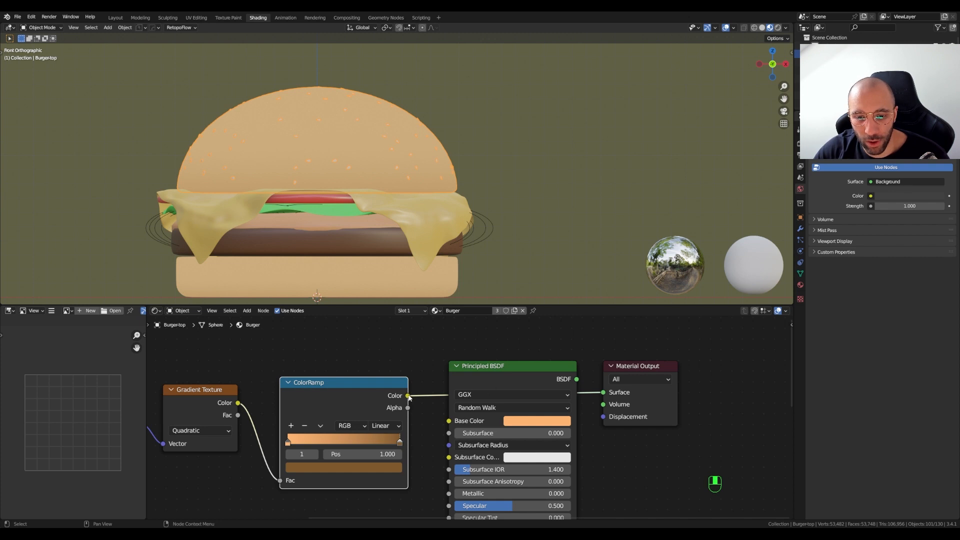
{"action": "left_click_drag", "start_coordinate": [407, 396], "coordinate": [448, 420]}
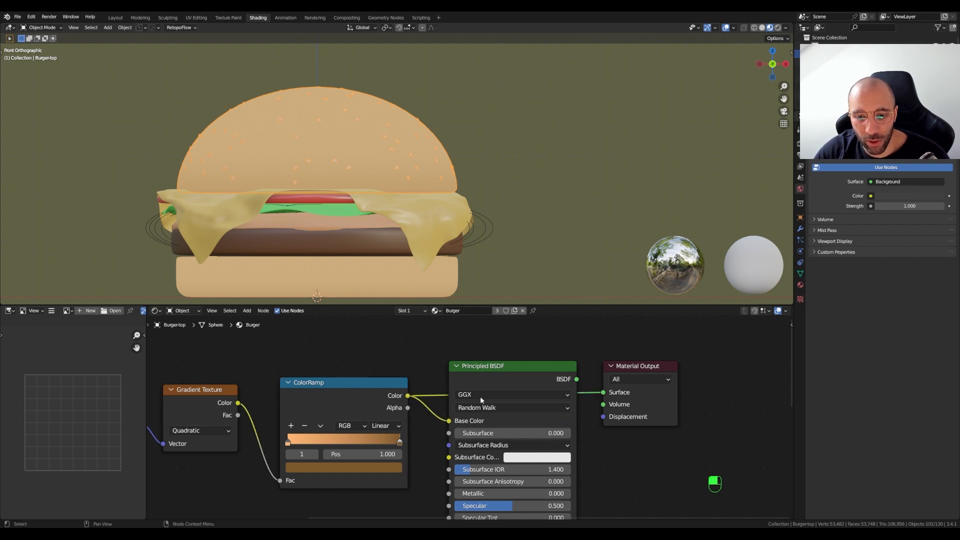
{"action": "left_click", "coordinate": [516, 376], "text": "ctrl+shift"}
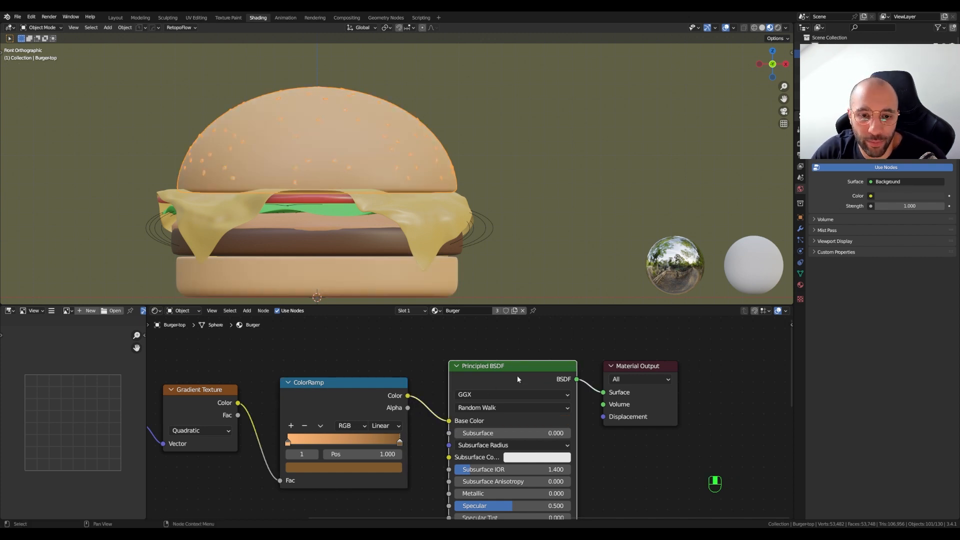
Select the sauce and shift its Base Color to a stronger orange with Hue 0.050 and Saturation 0.956
{"action": "middle_click_drag", "start_coordinate": [375, 220], "coordinate": [406, 251]}
{"action": "scroll", "coordinate": [310, 230], "scroll_direction": "down", "scroll_amount": 2}
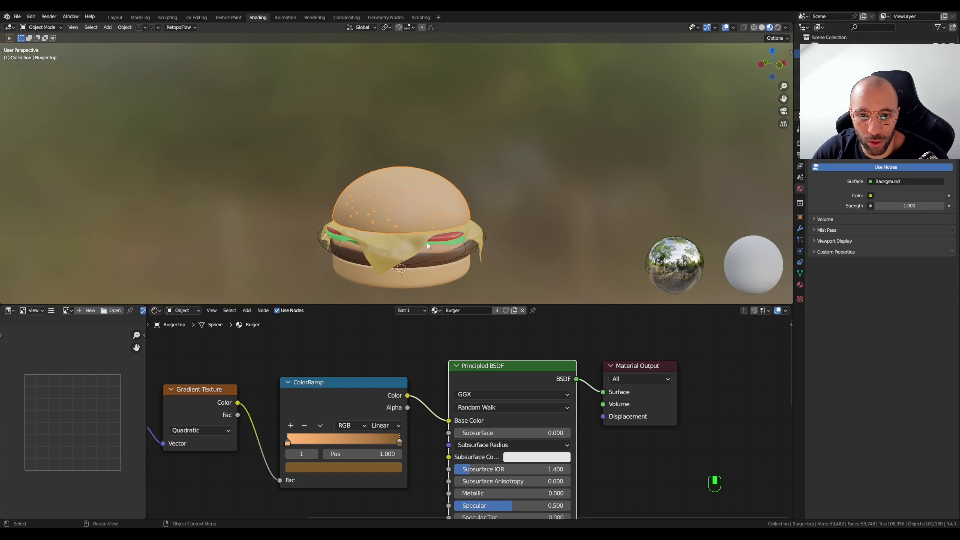
{"action": "left_click", "coordinate": [427, 242]}
{"action": "scroll", "coordinate": [360, 229], "scroll_direction": "up", "scroll_amount": 4}
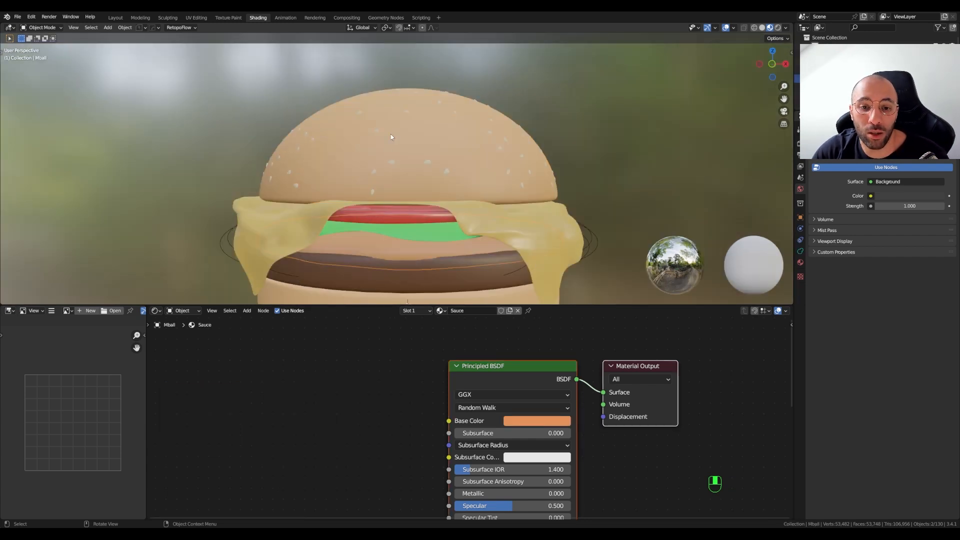
{"action": "middle_click_drag", "start_coordinate": [361, 231], "coordinate": [388, 149]}
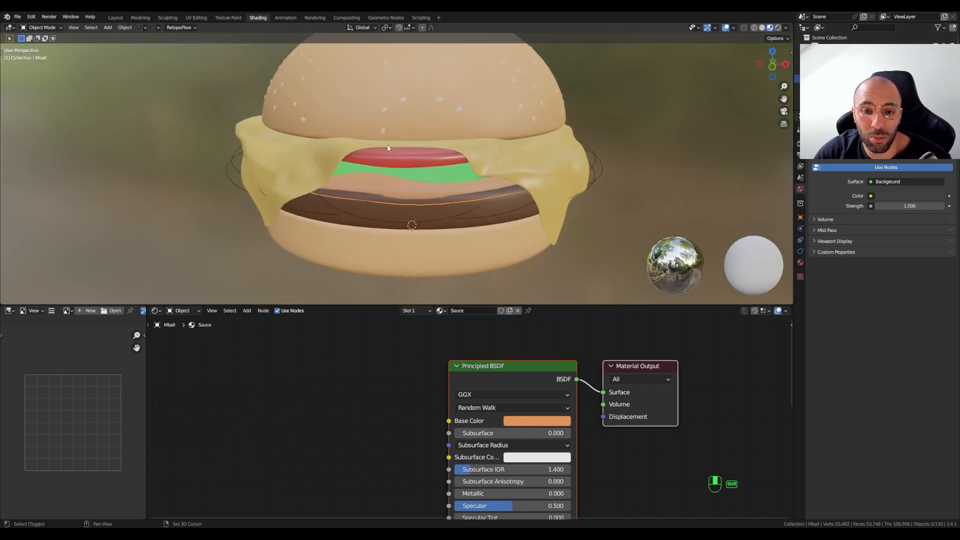
{"action": "scroll", "coordinate": [392, 155], "scroll_direction": "down", "scroll_amount": 2}
{"action": "left_click", "coordinate": [543, 422]}
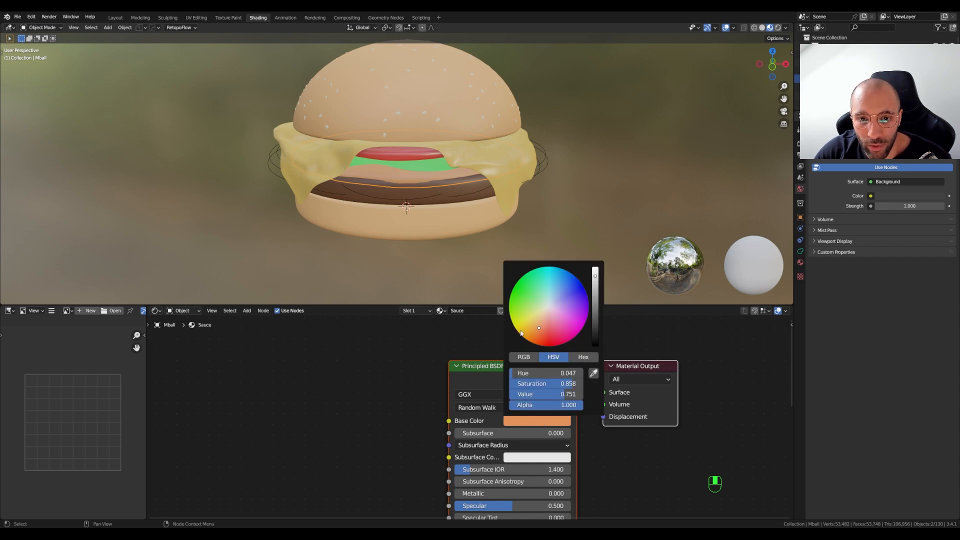
{"action": "left_click_drag", "start_coordinate": [536, 325], "coordinate": [533, 332]}
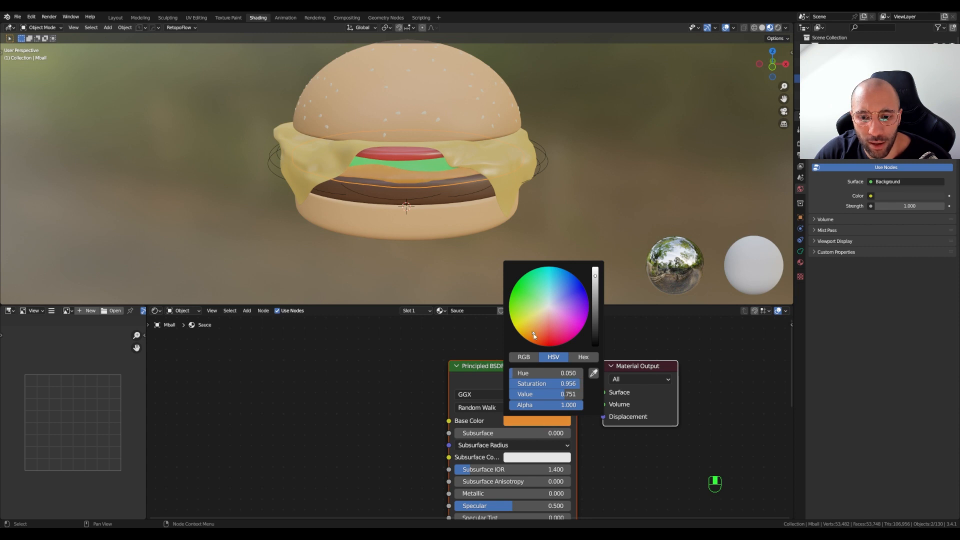
Make the sauce glossier with Specular 0.737 and Roughness 0.230, and inspect the burger from several sides
{"action": "middle_click_drag", "start_coordinate": [329, 473], "coordinate": [334, 380]}
{"action": "left_click_drag", "start_coordinate": [519, 437], "coordinate": [548, 413]}
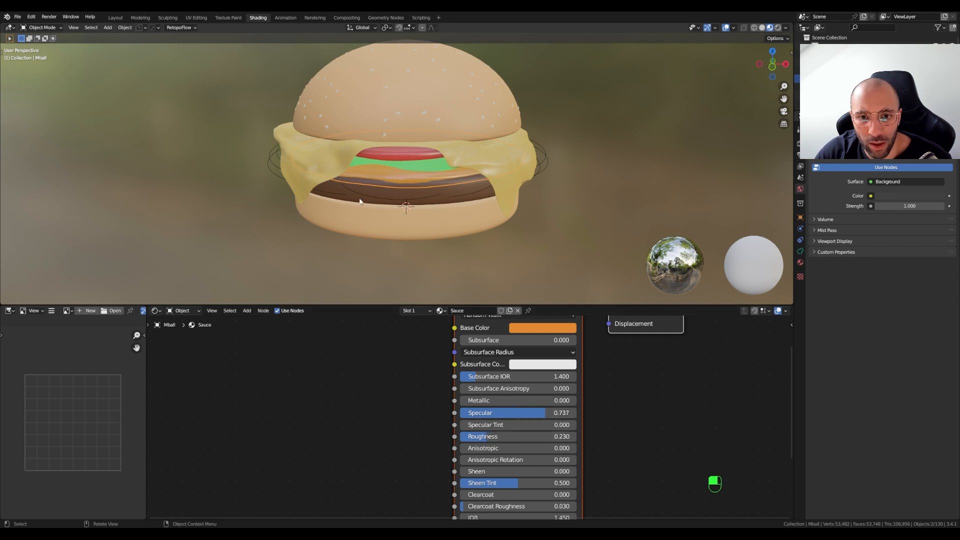
{"action": "scroll", "coordinate": [359, 202], "scroll_direction": "down", "scroll_amount": 3}
{"action": "left_click", "coordinate": [340, 251]}
{"action": "middle_click_drag", "start_coordinate": [340, 249], "coordinate": [538, 217]}
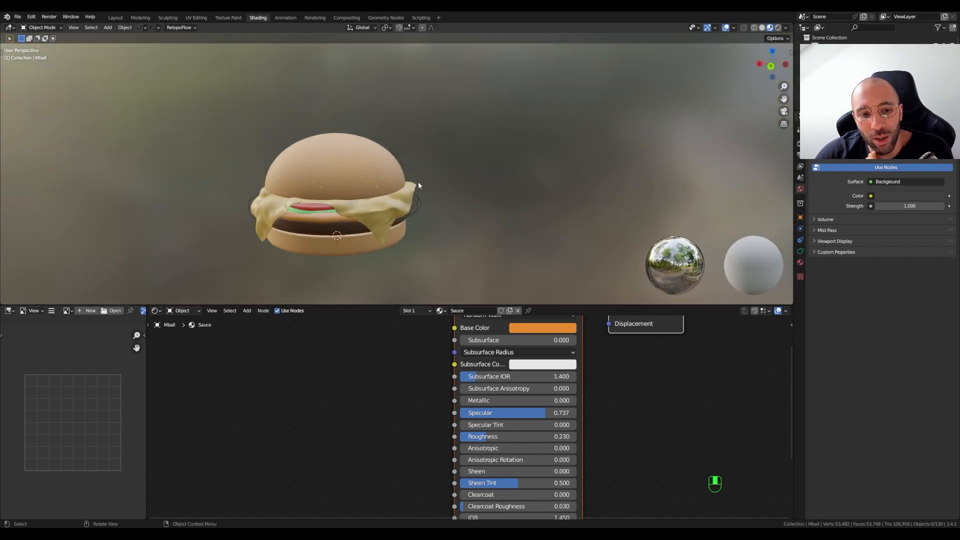
{"action": "middle_click_drag", "start_coordinate": [418, 185], "coordinate": [193, 205]}
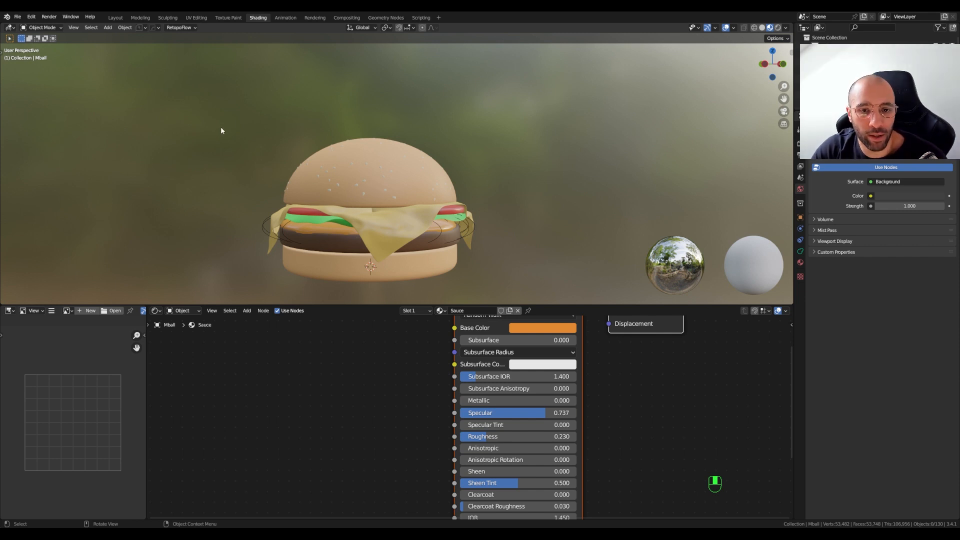
Switch to the Layout workspace and save the file
{"action": "left_click", "coordinate": [115, 18]}
{"action": "scroll", "coordinate": [460, 224], "scroll_direction": "down", "scroll_amount": 3}
{"action": "key", "text": "ctrl+s"}
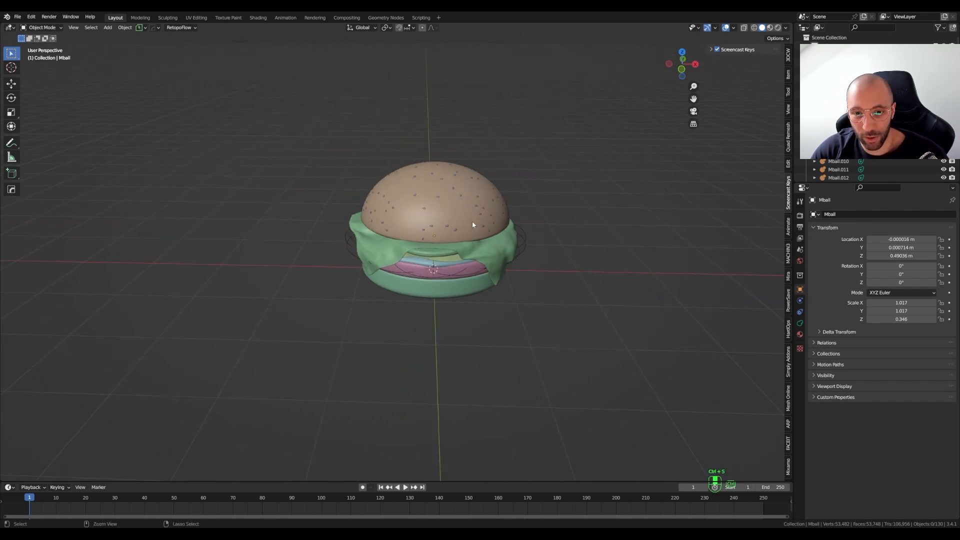
Show the outliner's Disable in Viewports toggles, and hide the top bun and the draped cheese
{"action": "left_click", "coordinate": [470, 223]}
{"action": "key", "text": "KP_1"}
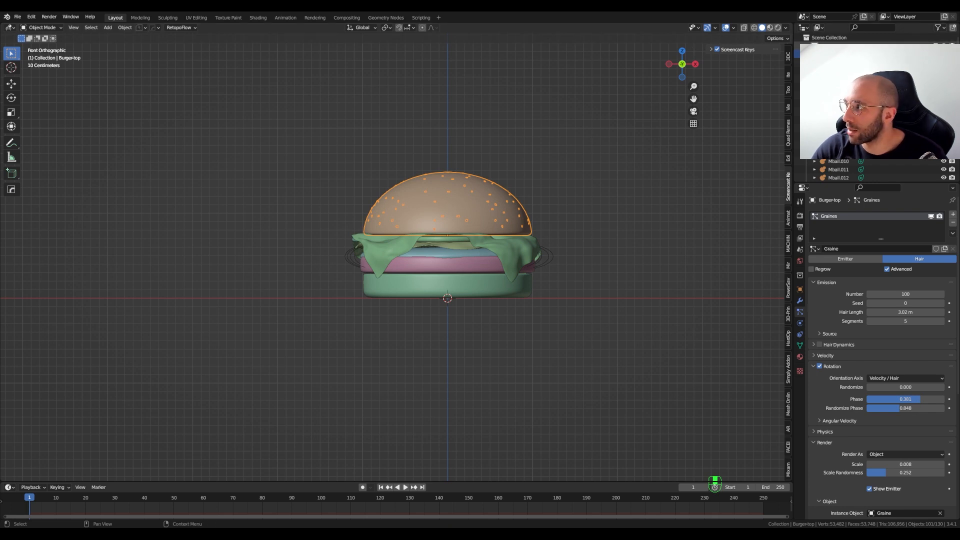
{"action": "left_click", "coordinate": [937, 28]}
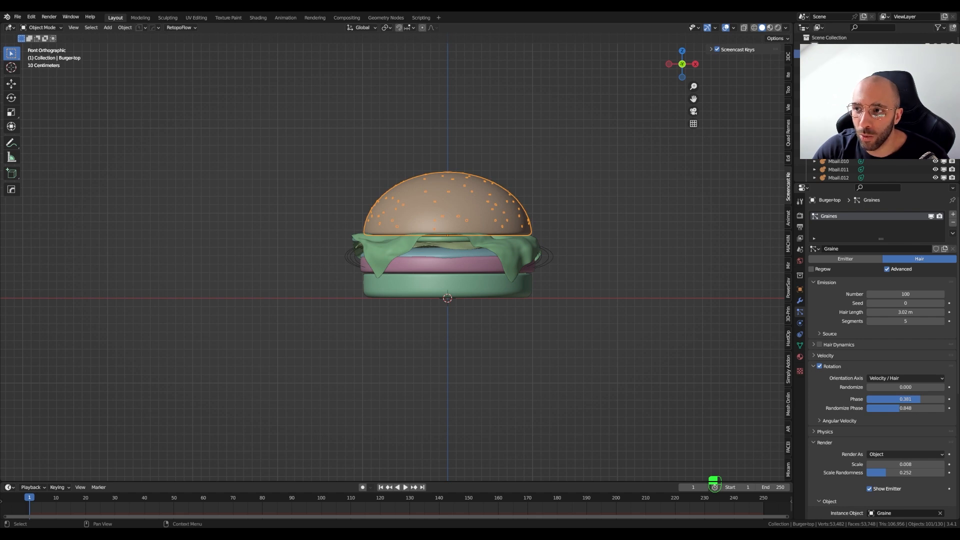
{"action": "key", "text": "h"}
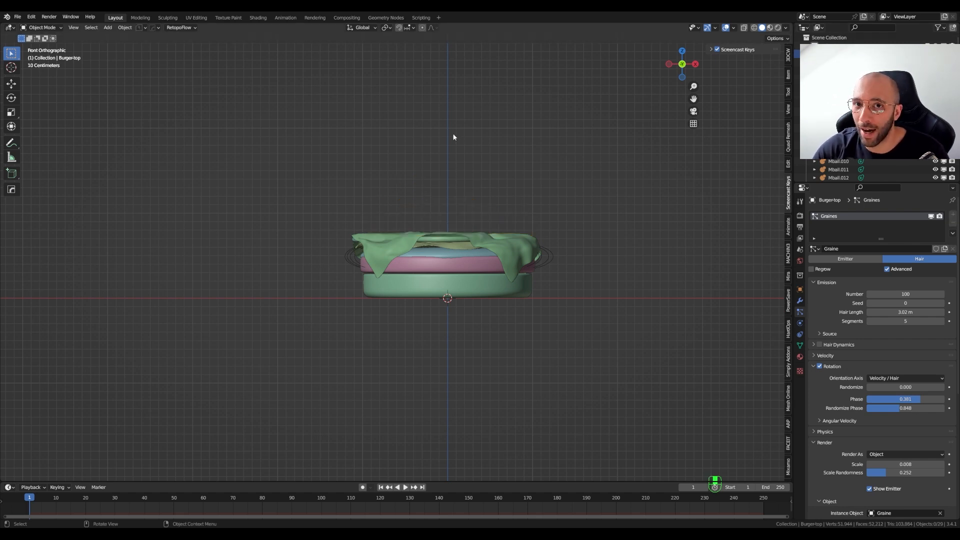
{"action": "middle_click_drag", "start_coordinate": [462, 220], "coordinate": [446, 314]}
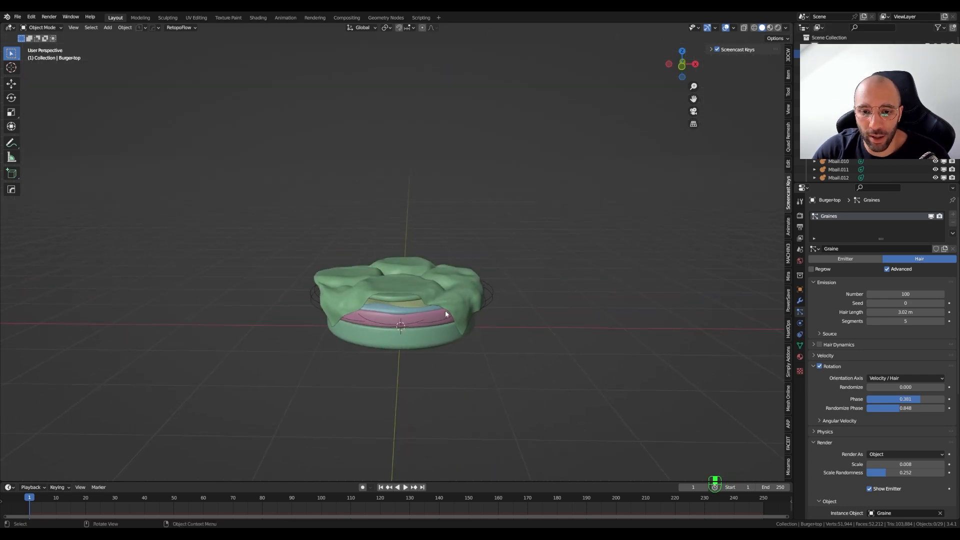
{"action": "left_click", "coordinate": [447, 312]}
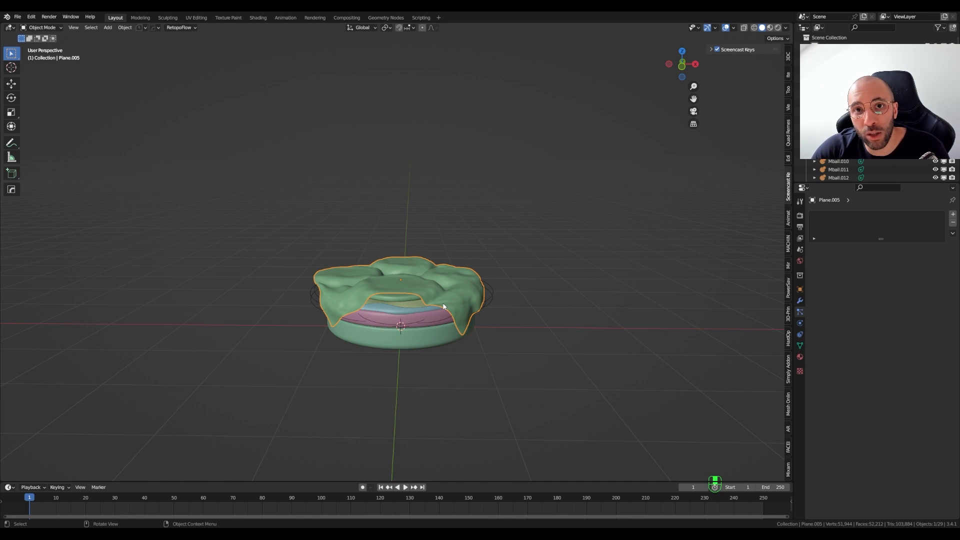
{"action": "key", "text": "Delete"}
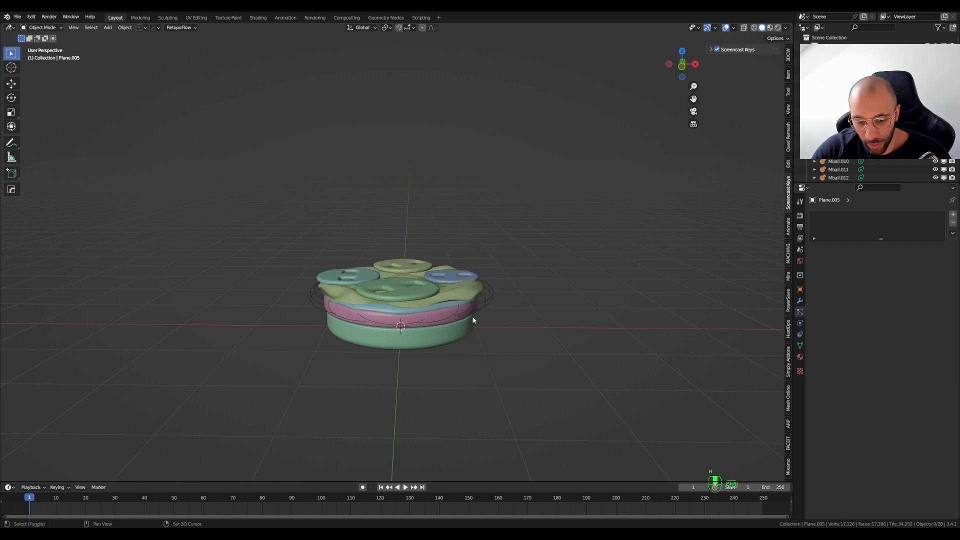
Add a plane and raise it about 1.2 m along Z so it sits above the tomato slices
{"action": "key", "text": "shift+a"}
{"action": "mouse_move", "coordinate": [443, 317]}
{"action": "left_click", "coordinate": [521, 140]}
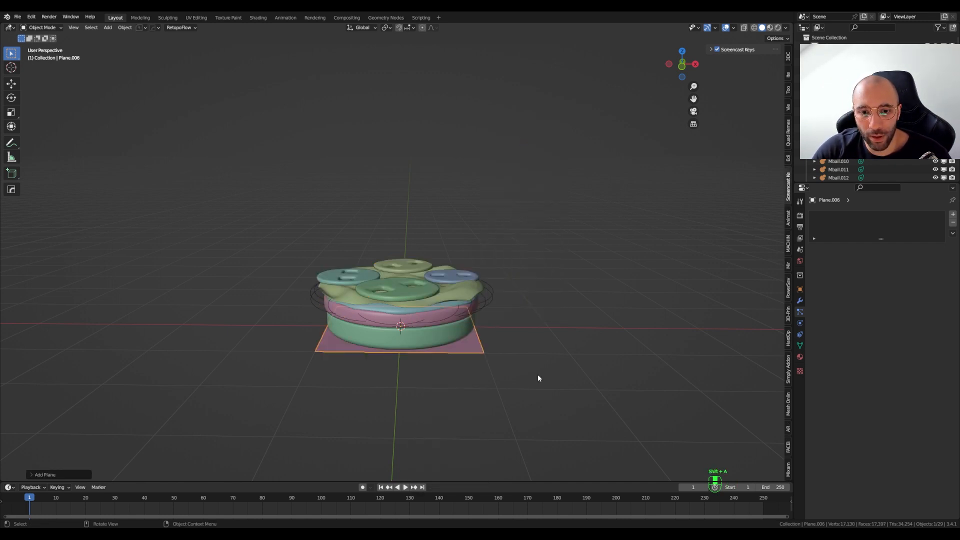
{"action": "key", "text": "g"}
{"action": "key", "text": "z"}
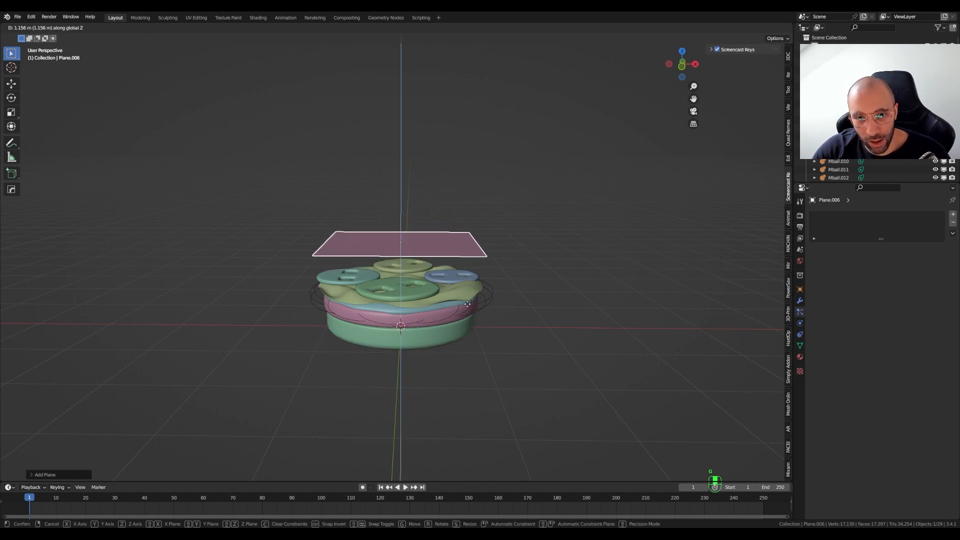
{"action": "left_click", "coordinate": [470, 300]}
Subdivide the plane above the burger four times in Edit Mode, and return to Object Mode
{"action": "key", "text": "Tab"}
{"action": "left_click", "coordinate": [340, 267]}
{"action": "middle_click_drag", "start_coordinate": [341, 267], "coordinate": [334, 299]}
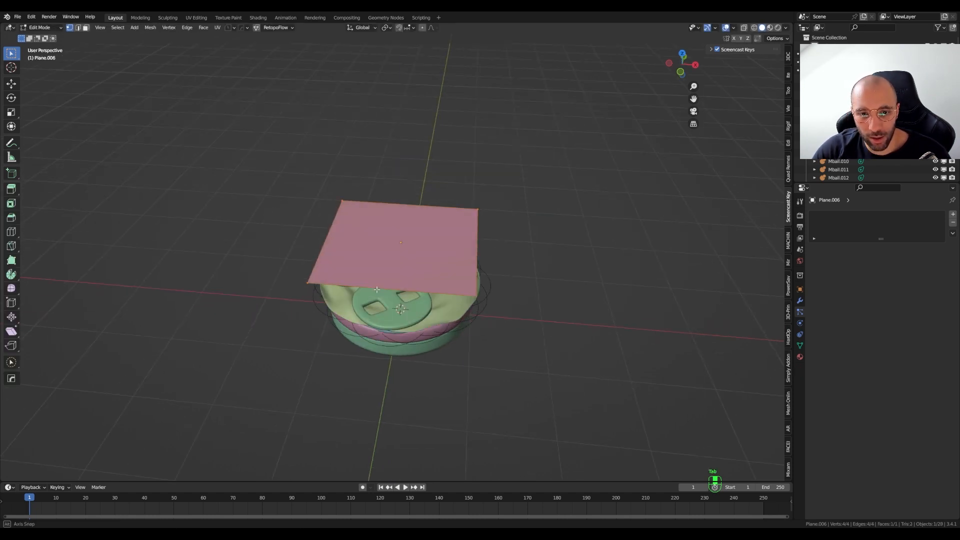
{"action": "right_click", "coordinate": [399, 280]}
{"action": "left_click", "coordinate": [365, 318]}
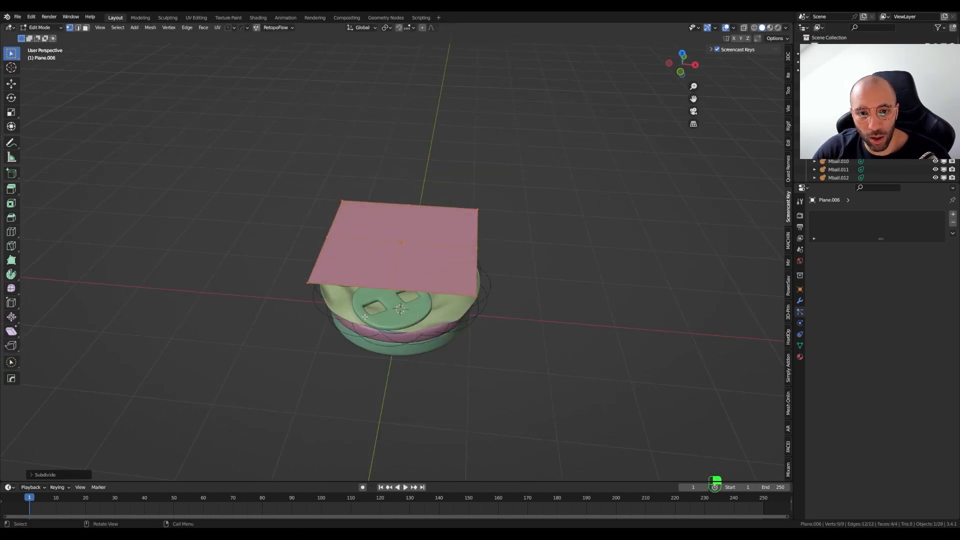
{"action": "key", "text": "shift+r"}
{"action": "key", "text": "shift+r"}
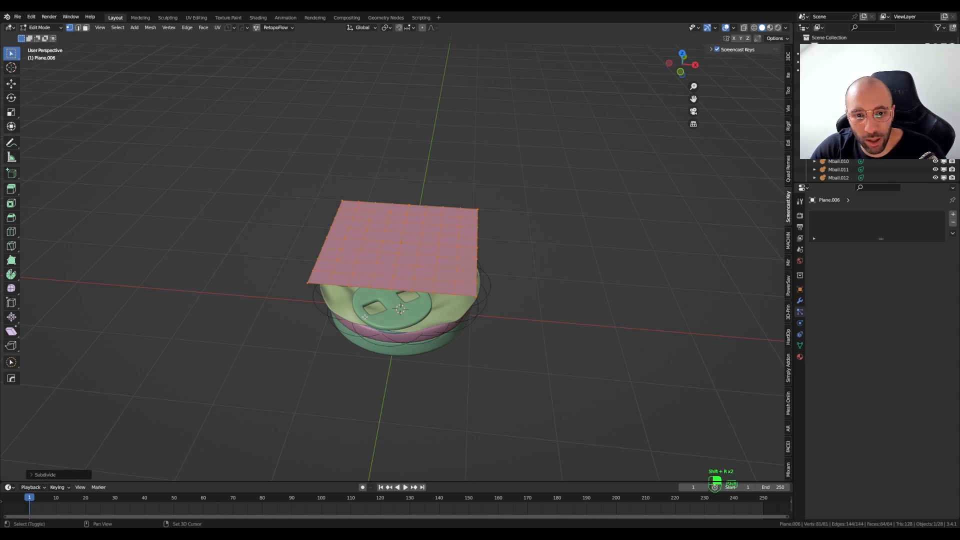
{"action": "middle_click_drag", "start_coordinate": [388, 329], "coordinate": [440, 356]}
{"action": "key", "text": "shift+r"}
{"action": "key", "text": "Tab"}
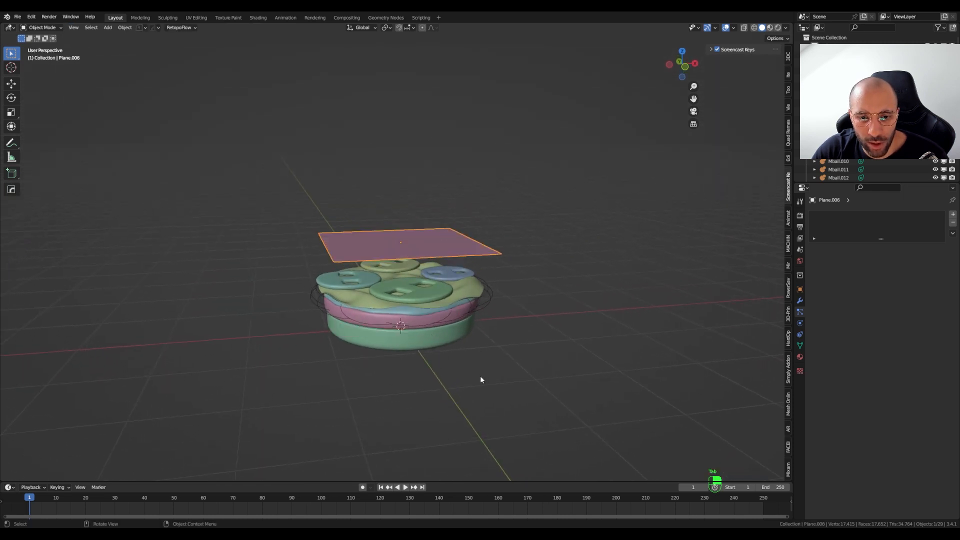
Duplicate the steak about 0.26 m up along Z over the tomato slices, and check that the copy has Collision physics
{"action": "left_click", "coordinate": [419, 316]}
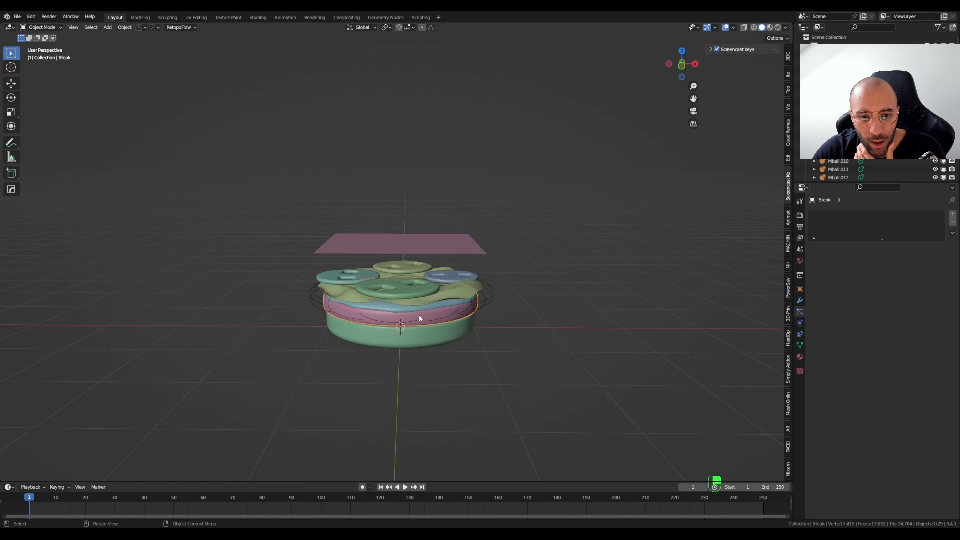
{"action": "key", "text": "shift+d"}
{"action": "key", "text": "z"}
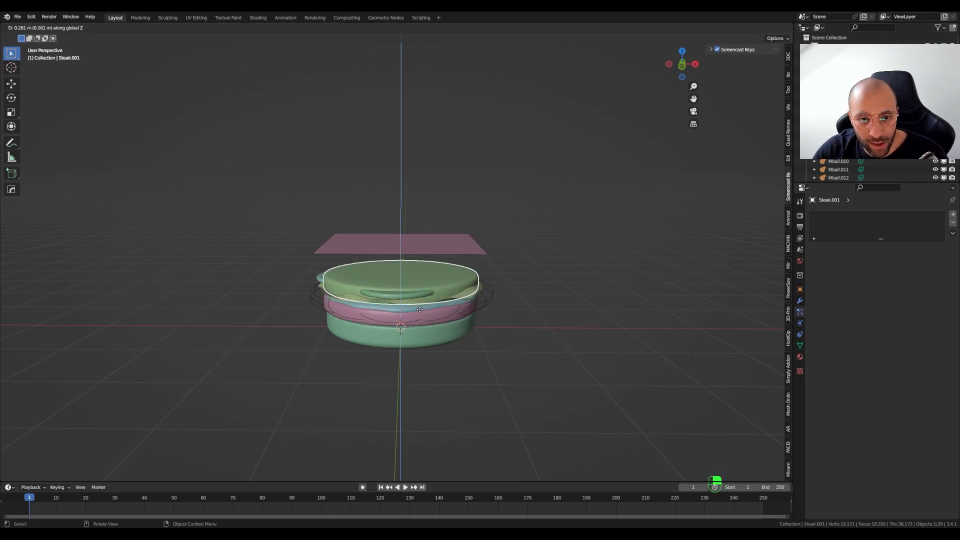
{"action": "left_click", "coordinate": [420, 309]}
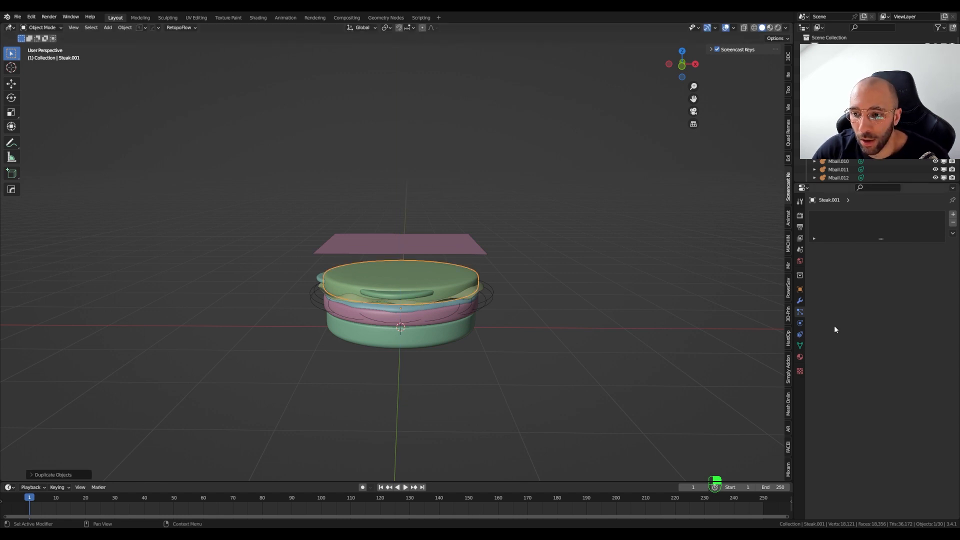
{"action": "left_click", "coordinate": [800, 323]}
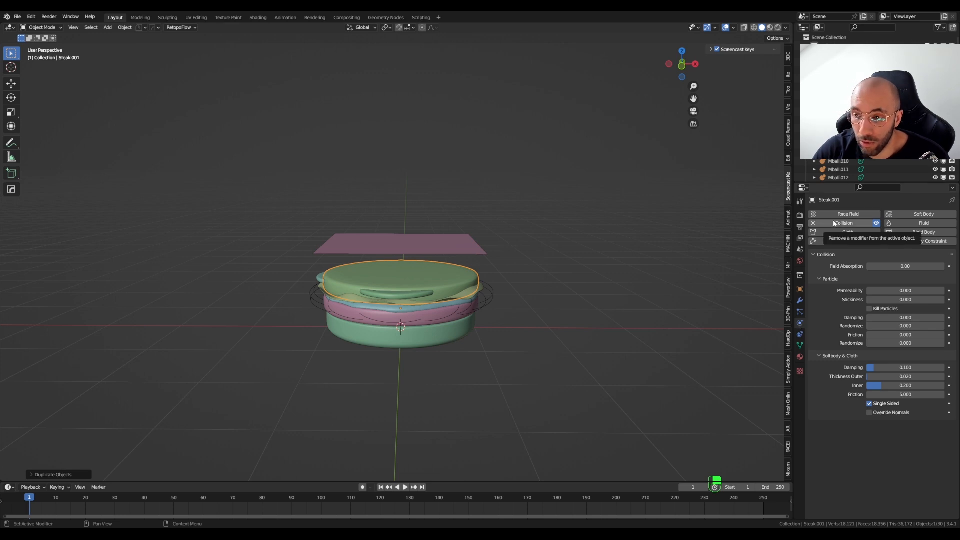
Add Cloth physics to the plane, play the simulation so it drapes over the steak copy, and set the timeline to frame 15
{"action": "left_click", "coordinate": [412, 245]}
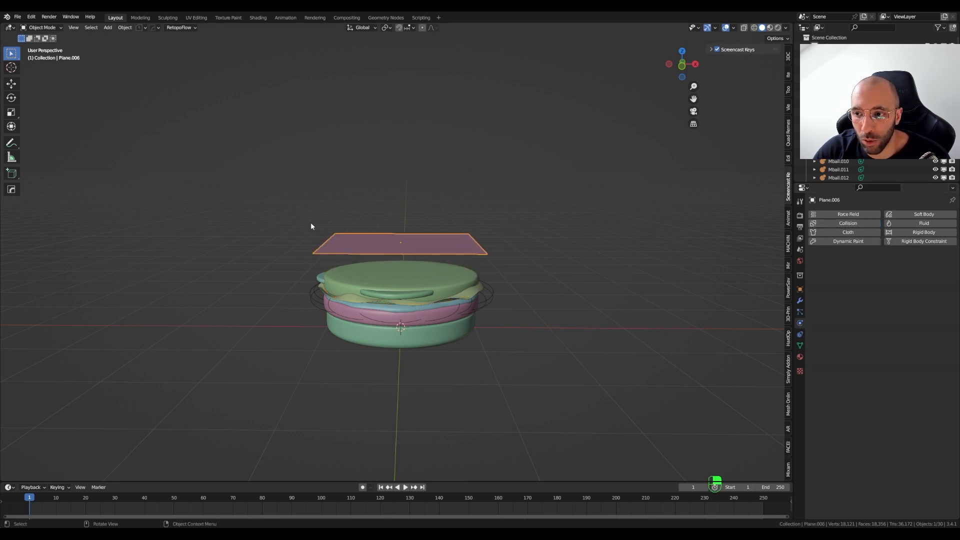
{"action": "left_click", "coordinate": [847, 232]}
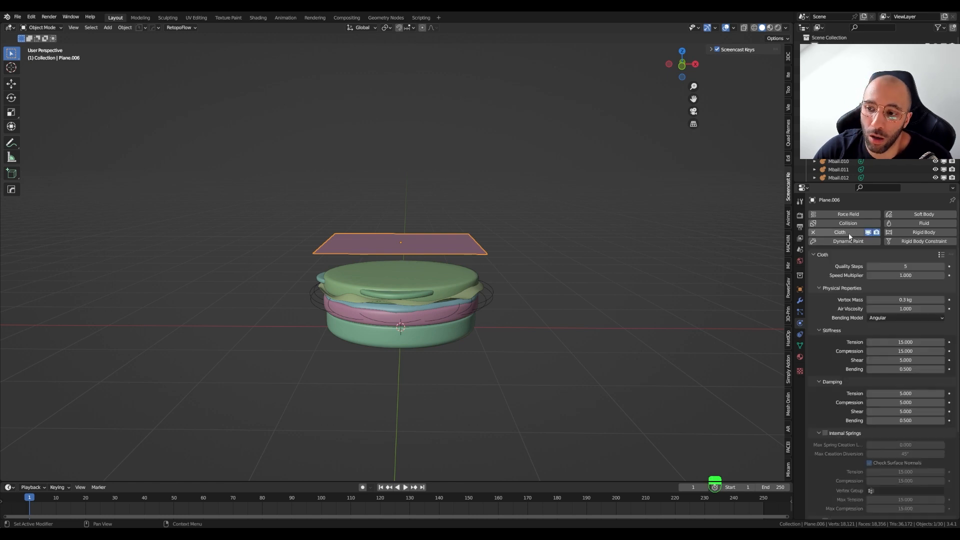
{"action": "left_click", "coordinate": [405, 487]}
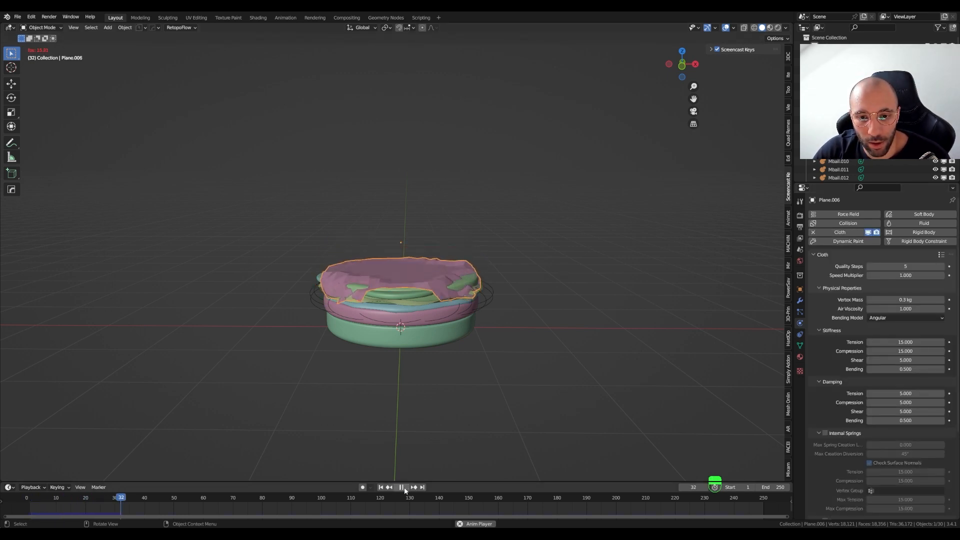
{"action": "left_click", "coordinate": [403, 486]}
{"action": "middle_click_drag", "start_coordinate": [403, 388], "coordinate": [340, 370]}
{"action": "left_click_drag", "start_coordinate": [170, 510], "coordinate": [71, 500]}
{"action": "middle_click_drag", "start_coordinate": [154, 450], "coordinate": [500, 277]}
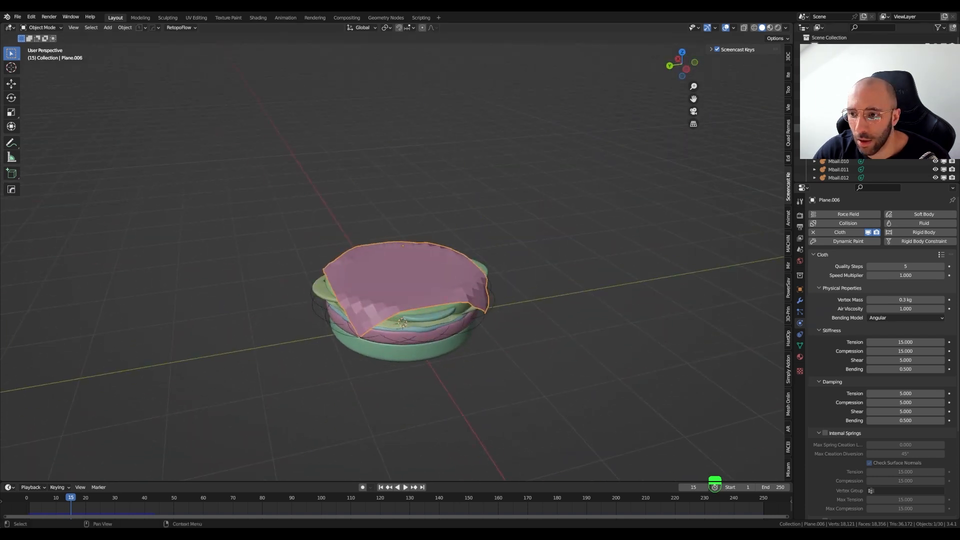
Add a Solidify modifier to the draped plane with Even Thickness, Offset 1 and Thickness 0.041 m
{"action": "left_click", "coordinate": [800, 301]}
{"action": "left_click", "coordinate": [836, 215]}
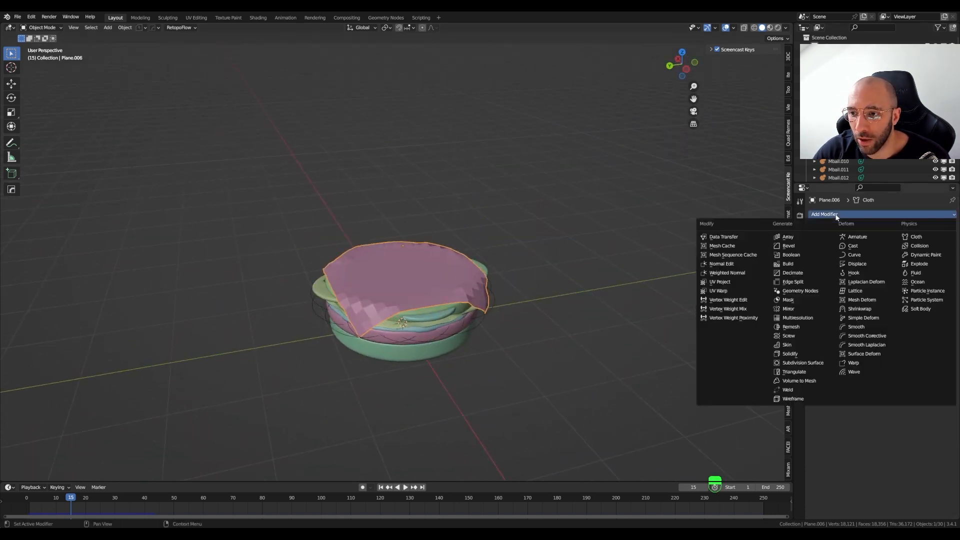
{"action": "left_click", "coordinate": [799, 354]}
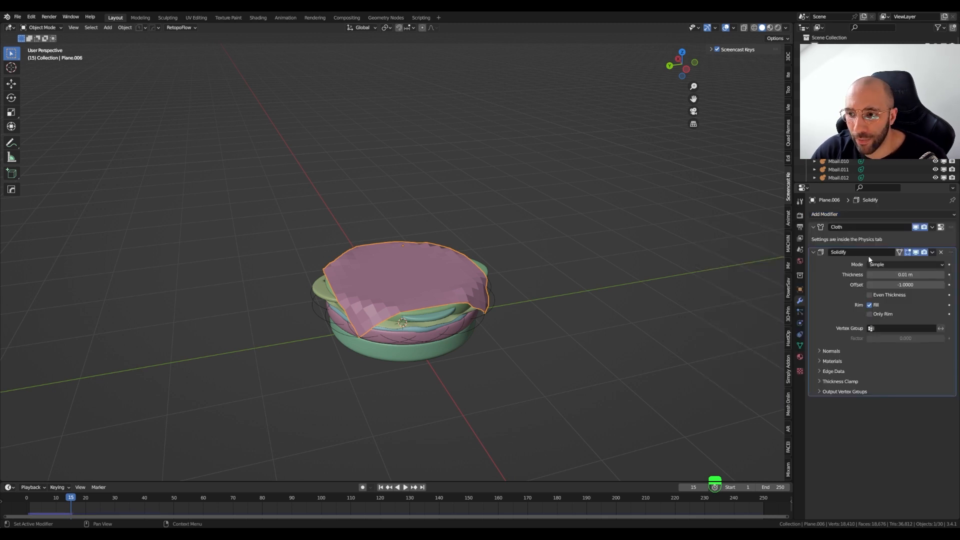
{"action": "middle_click_drag", "start_coordinate": [459, 316], "coordinate": [450, 303]}
{"action": "scroll", "coordinate": [445, 298], "scroll_direction": "up", "scroll_amount": 2}
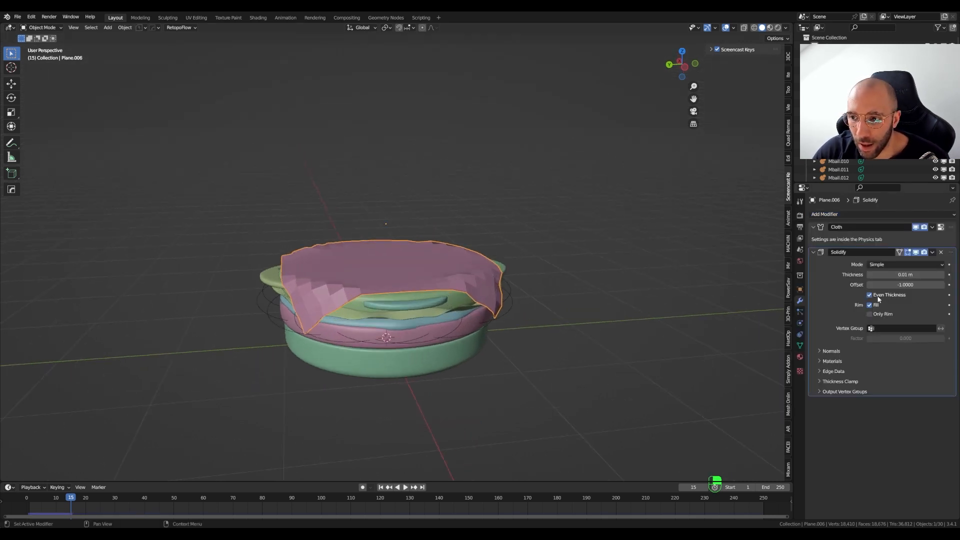
{"action": "left_click_drag", "start_coordinate": [885, 285], "coordinate": [912, 274]}
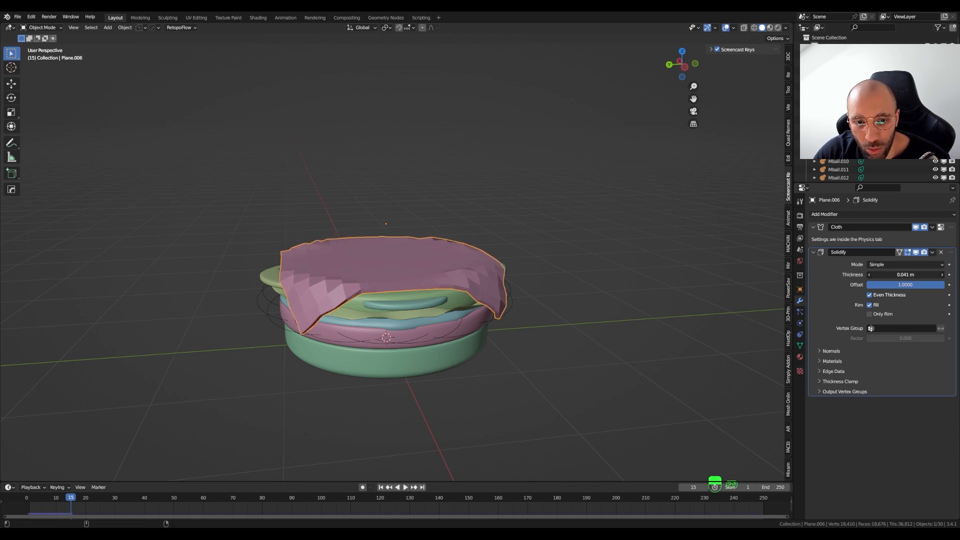
Add a Subdivision Surface modifier to the cheese plane and shade it smooth
{"action": "left_click", "coordinate": [818, 214]}
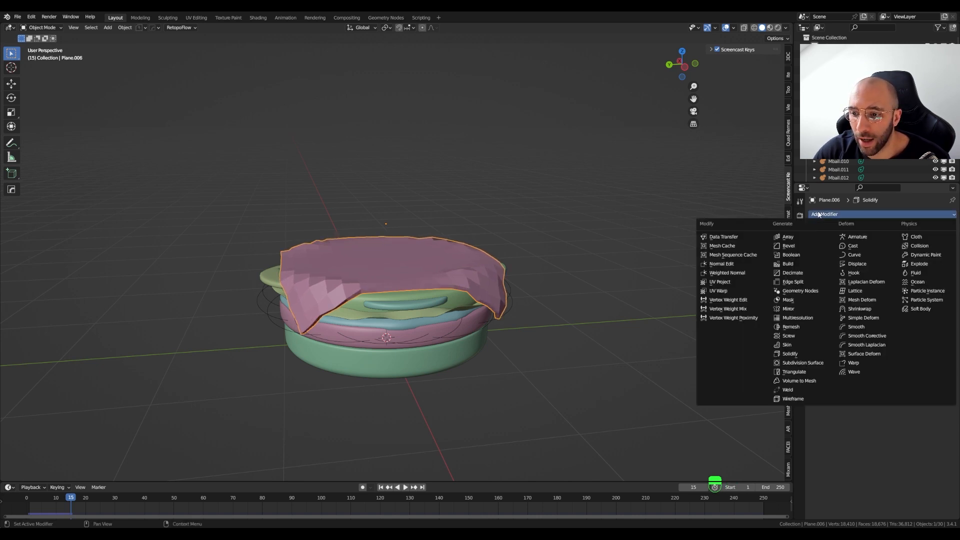
{"action": "left_click", "coordinate": [819, 365]}
{"action": "middle_click_drag", "start_coordinate": [417, 320], "coordinate": [541, 308]}
{"action": "right_click", "coordinate": [370, 270]}
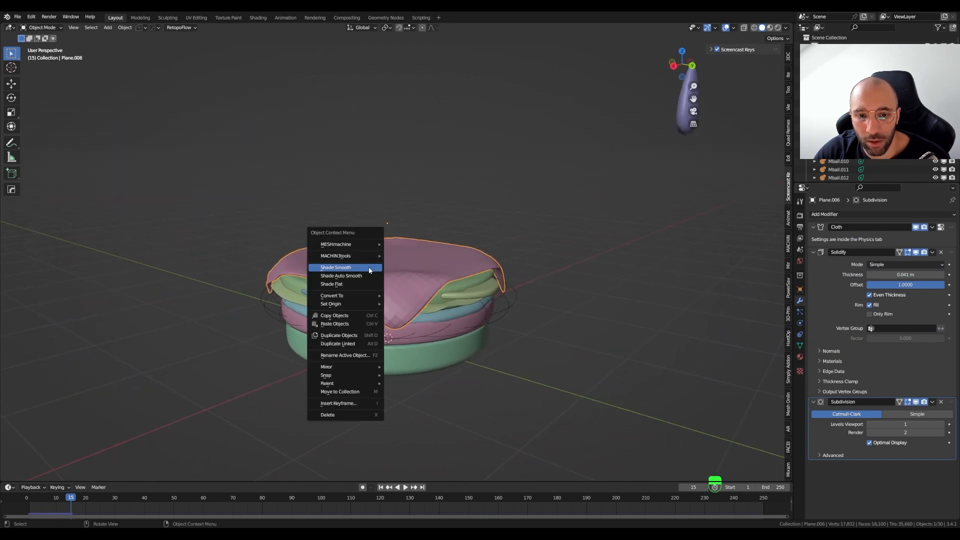
{"action": "left_click", "coordinate": [369, 271]}
{"action": "middle_click_drag", "start_coordinate": [369, 271], "coordinate": [292, 303]}
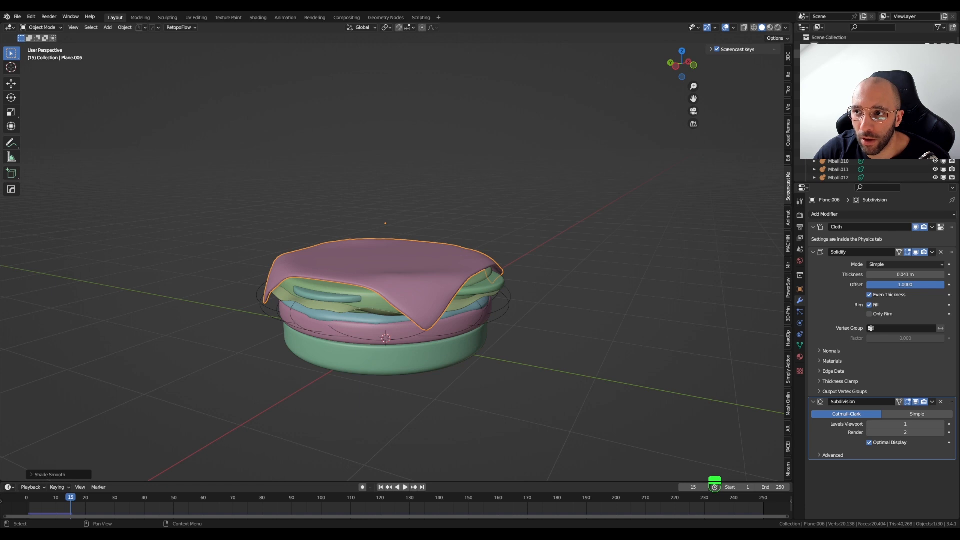
Show the top bun again, raise it about 0.09 m along Z so it rests on the cheese, and save the file
{"action": "left_click", "coordinate": [943, 54]}
{"action": "middle_click_drag", "start_coordinate": [492, 247], "coordinate": [391, 271]}
{"action": "left_click", "coordinate": [424, 268]}
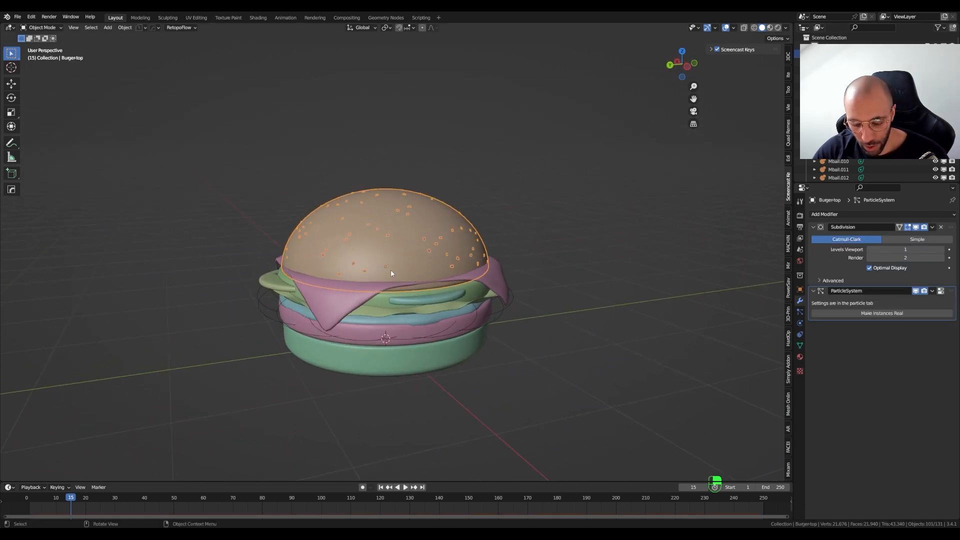
{"action": "key", "text": "KP_1"}
{"action": "key", "text": "g"}
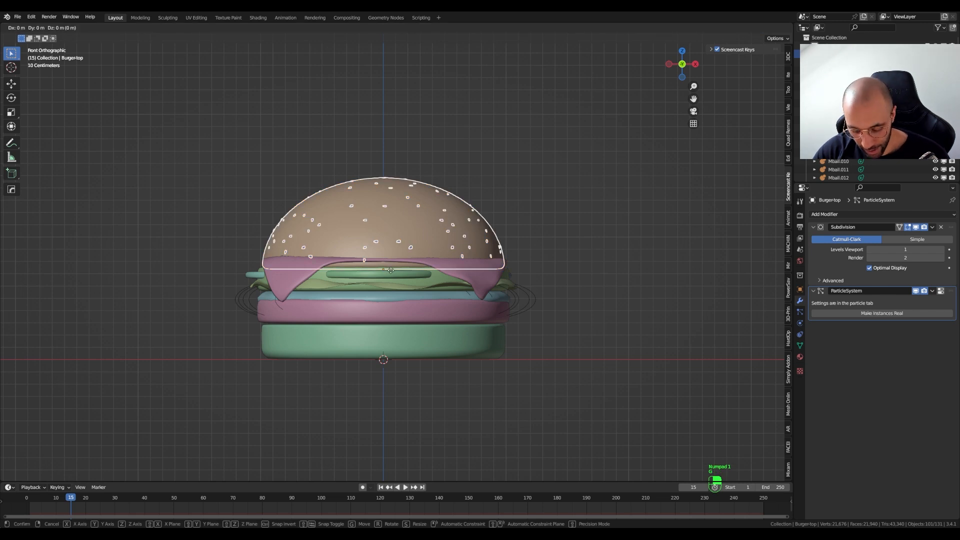
{"action": "key", "text": "z"}
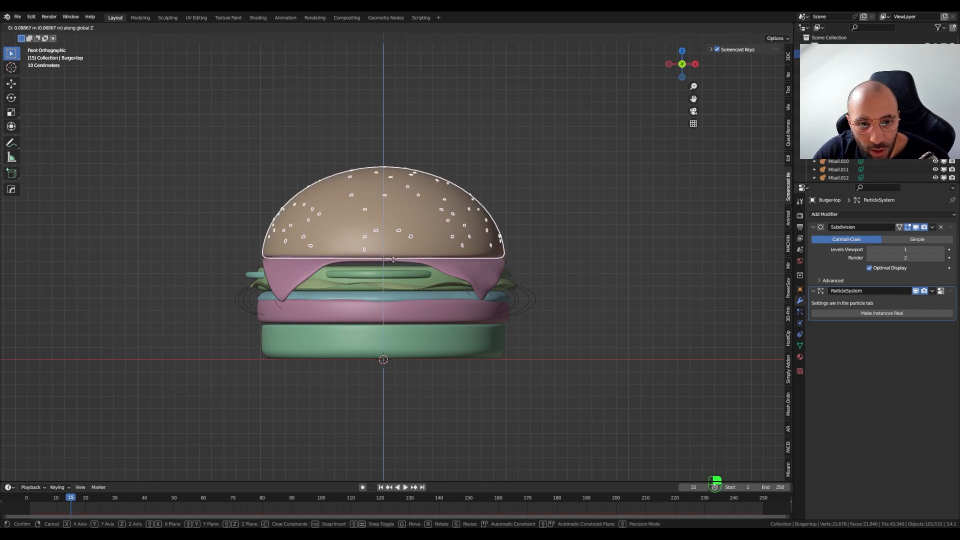
{"action": "left_click", "coordinate": [394, 261]}
{"action": "left_click", "coordinate": [527, 254]}
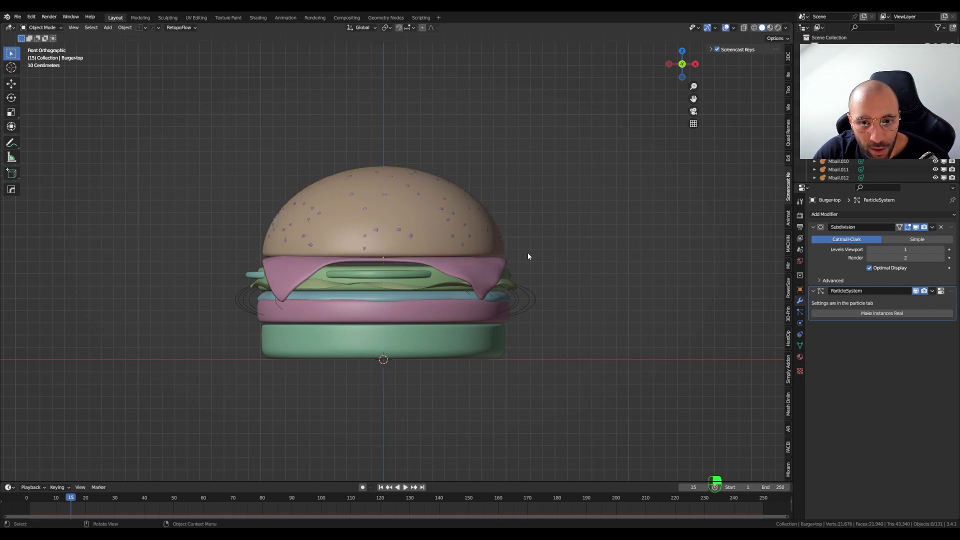
{"action": "middle_click_drag", "start_coordinate": [382, 268], "coordinate": [444, 285]}
{"action": "key", "text": "ctrl+s"}
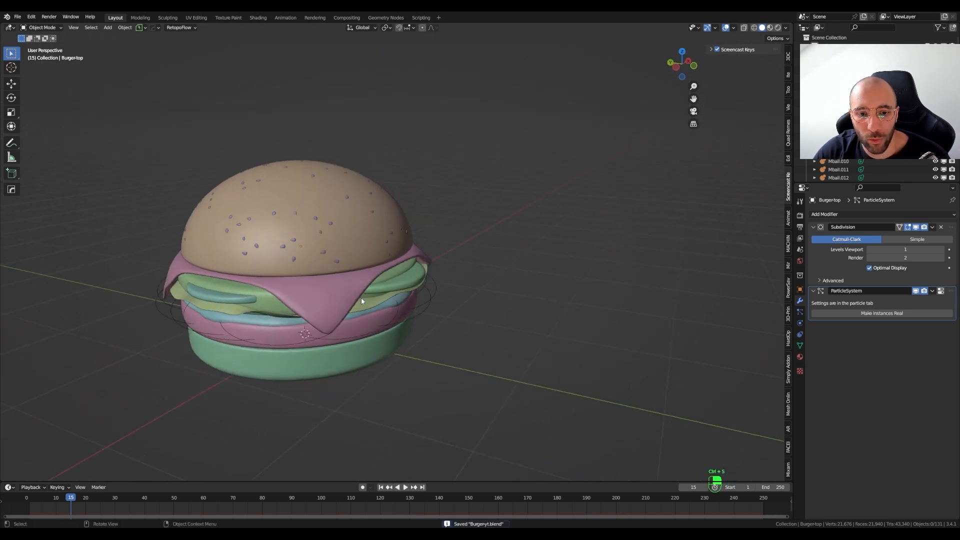
Set the cheese's Subdivision viewport level to 2
{"action": "left_click", "coordinate": [332, 317]}
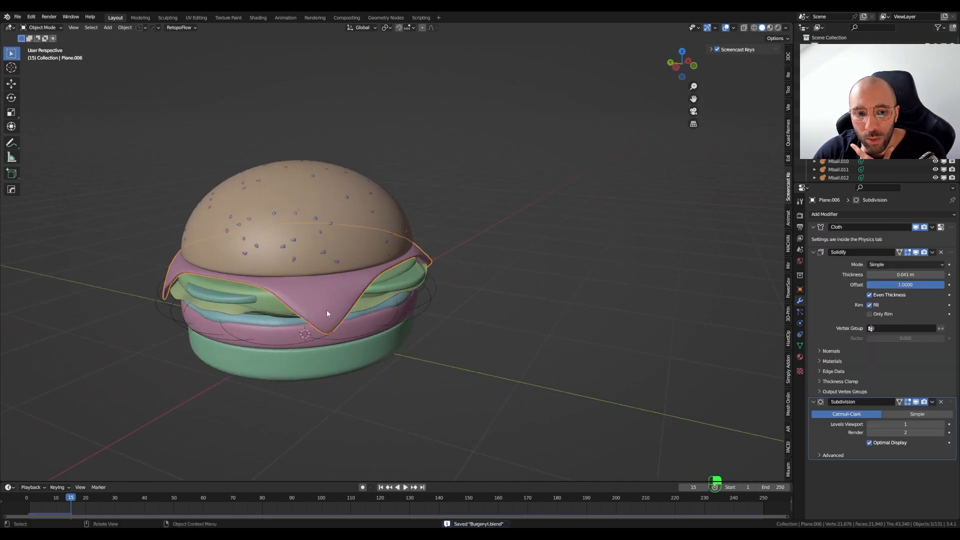
{"action": "middle_click_drag", "start_coordinate": [297, 304], "coordinate": [428, 274]}
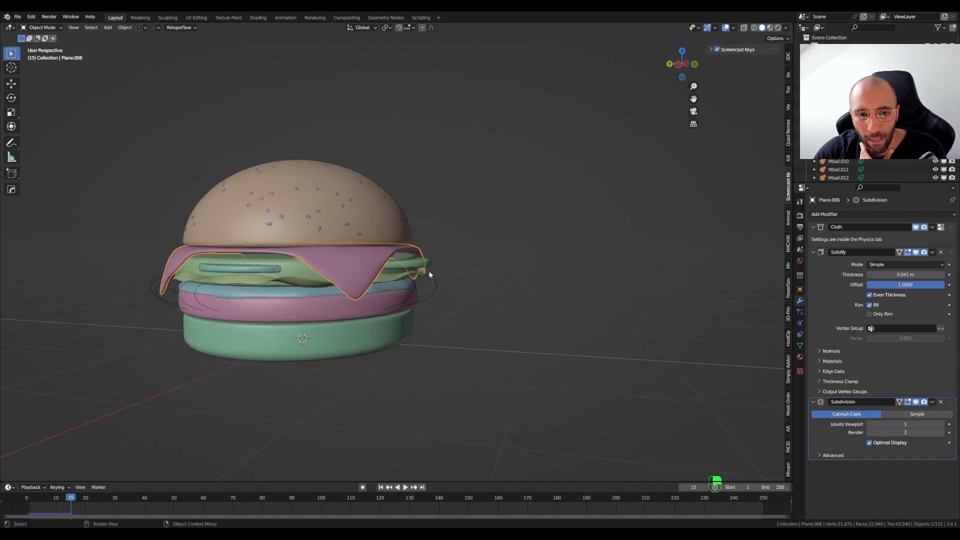
{"action": "left_click", "coordinate": [943, 424]}
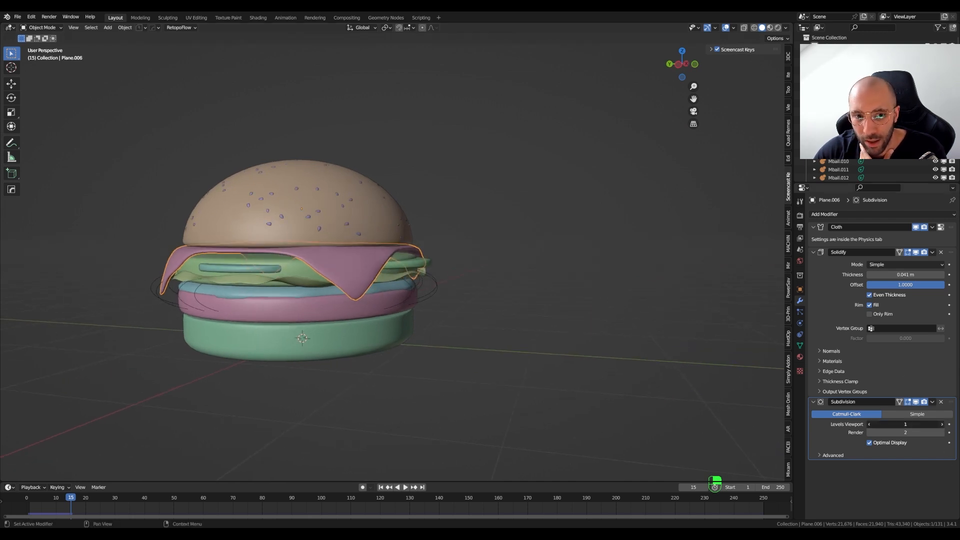
Delete the duplicated steak used as the collision object under the cheese
{"action": "left_click", "coordinate": [292, 269]}
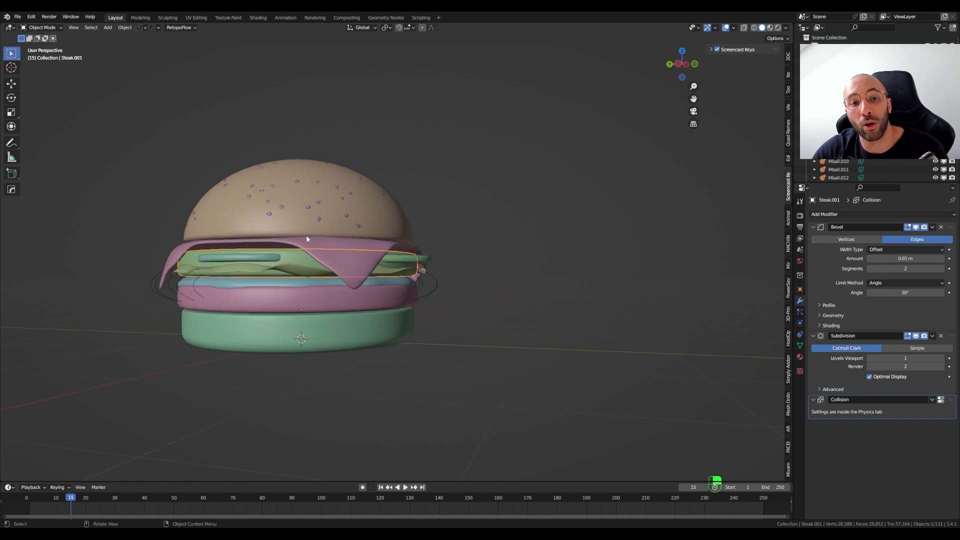
{"action": "key", "text": "x"}
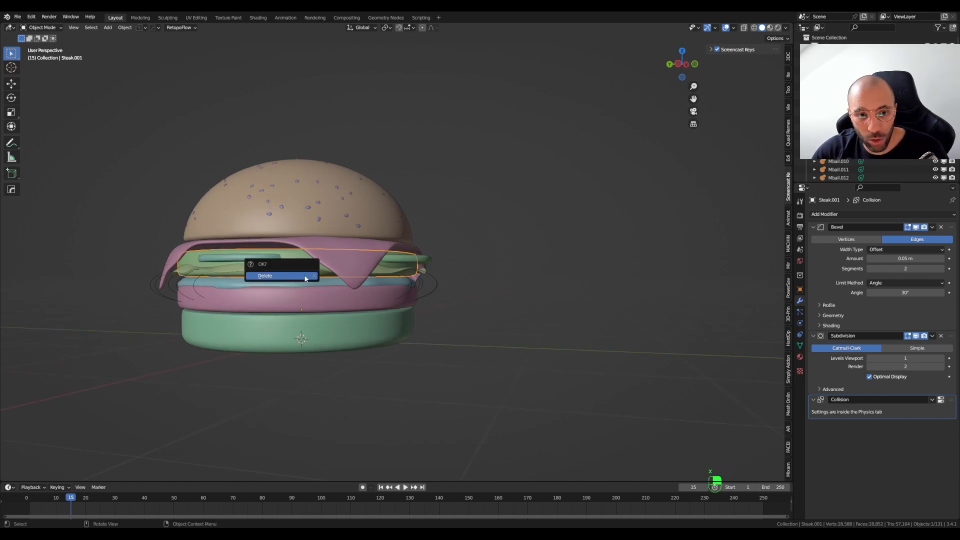
{"action": "left_click", "coordinate": [305, 276]}
{"action": "middle_click_drag", "start_coordinate": [344, 274], "coordinate": [297, 287]}
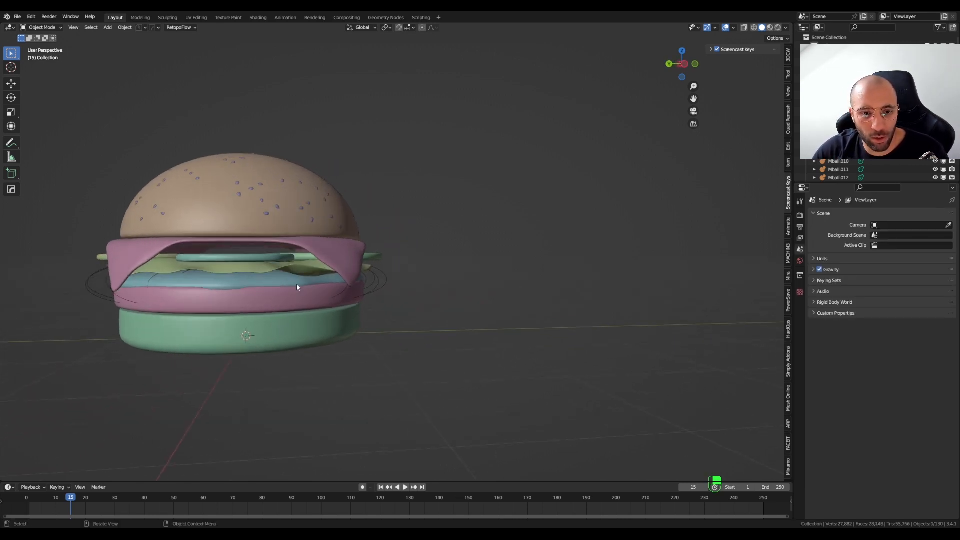
Try to lower the top bun and the draped cheese together along Z in front view
{"action": "left_click", "coordinate": [271, 223]}
{"action": "middle_click_drag", "start_coordinate": [271, 221], "coordinate": [334, 244]}
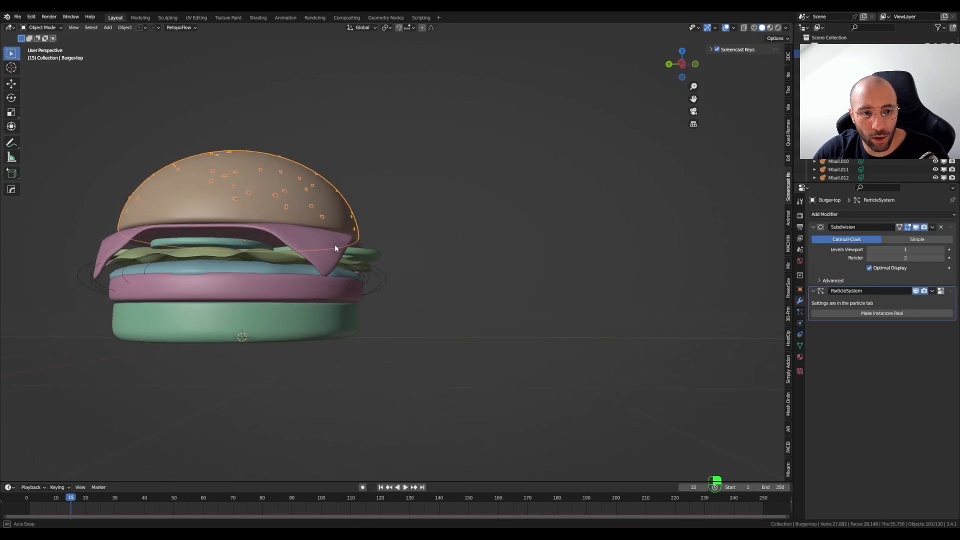
{"action": "left_click", "coordinate": [307, 244], "text": "shift"}
{"action": "key", "text": "KP_1"}
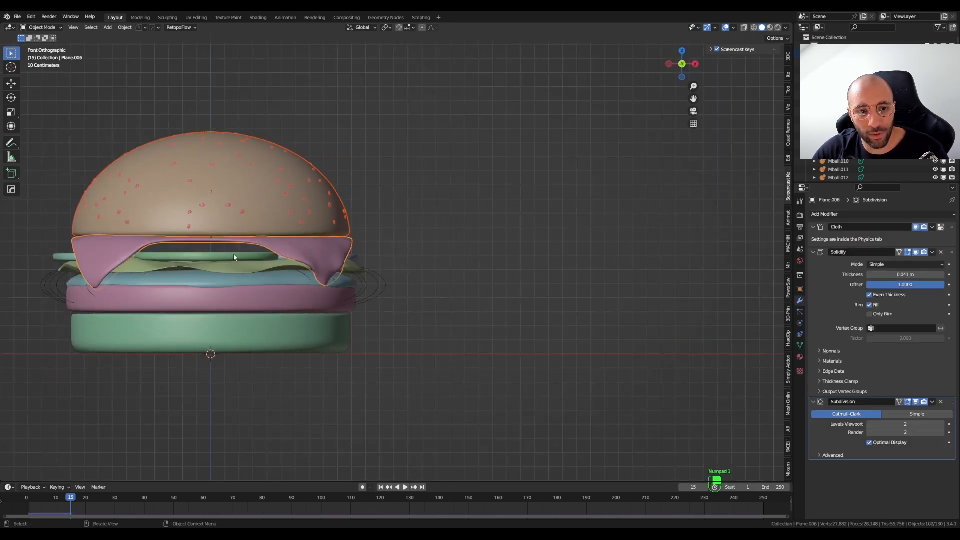
{"action": "key", "text": "g"}
{"action": "key", "text": "z"}
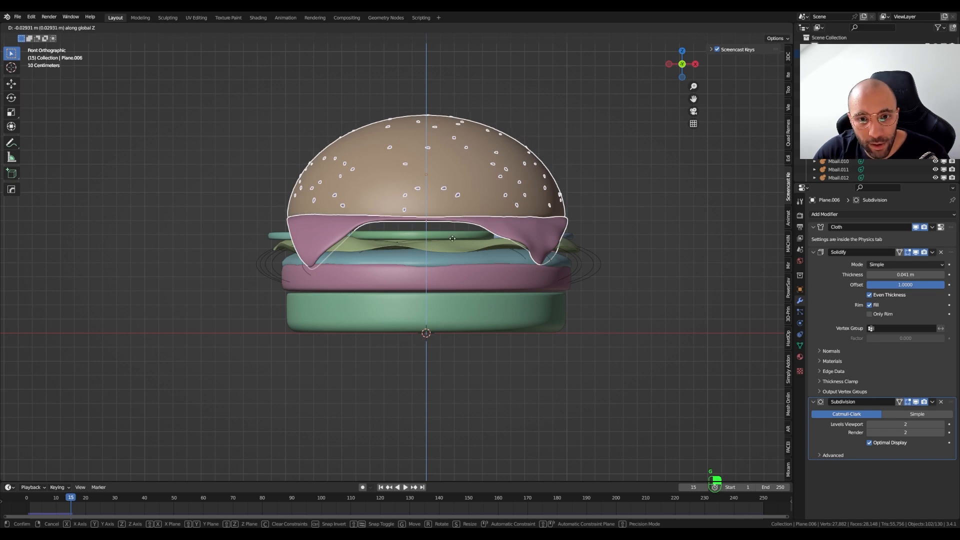
{"action": "right_click", "coordinate": [453, 241]}
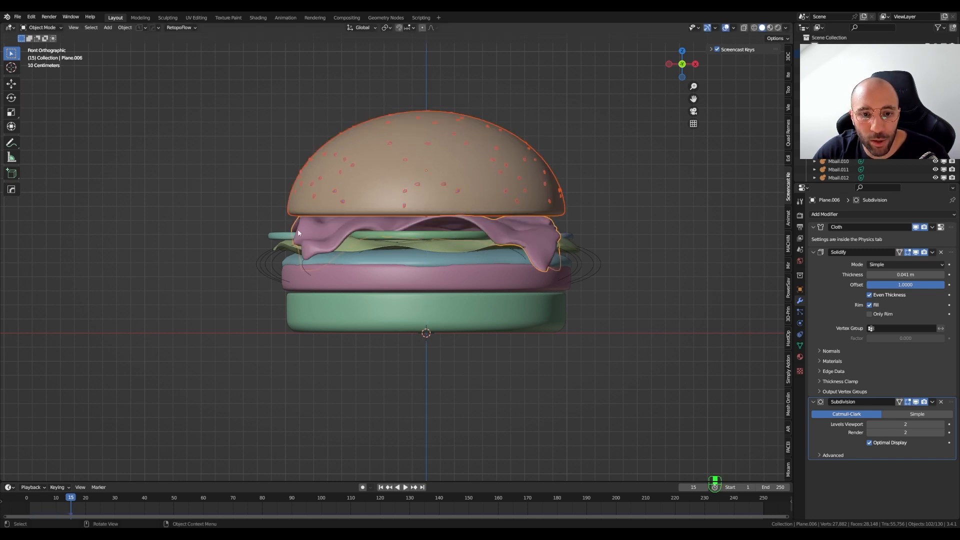
{"action": "key", "text": "ctrl+z"}
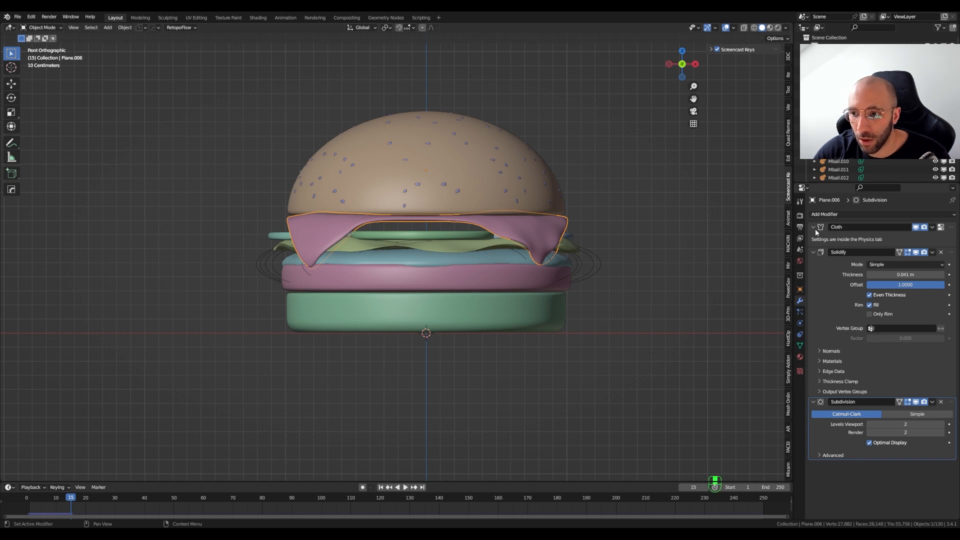
Apply the draped cheese's Cloth modifier, and lower the cheese and top bun together about 0.07 m along Z
{"action": "key", "text": "ctrl+a"}
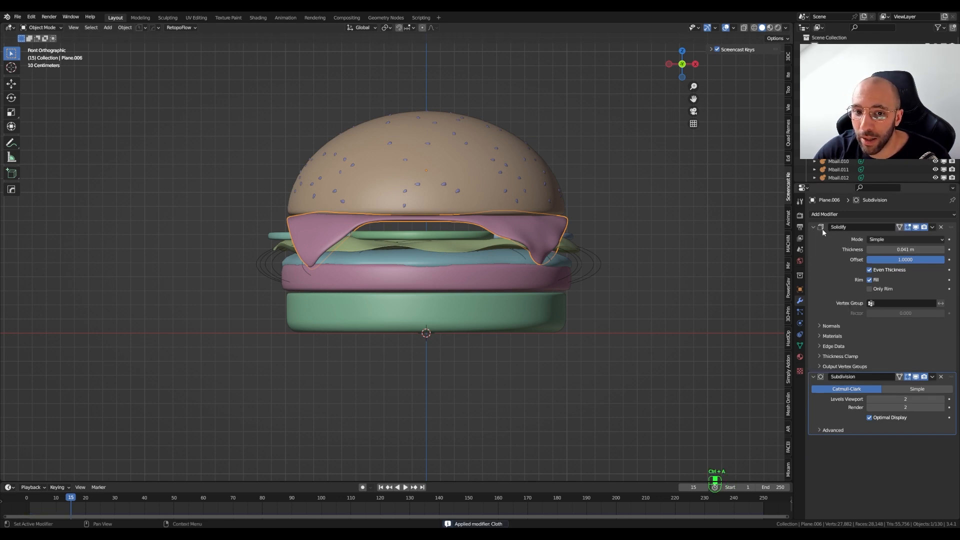
{"action": "left_click", "coordinate": [381, 199], "text": "shift"}
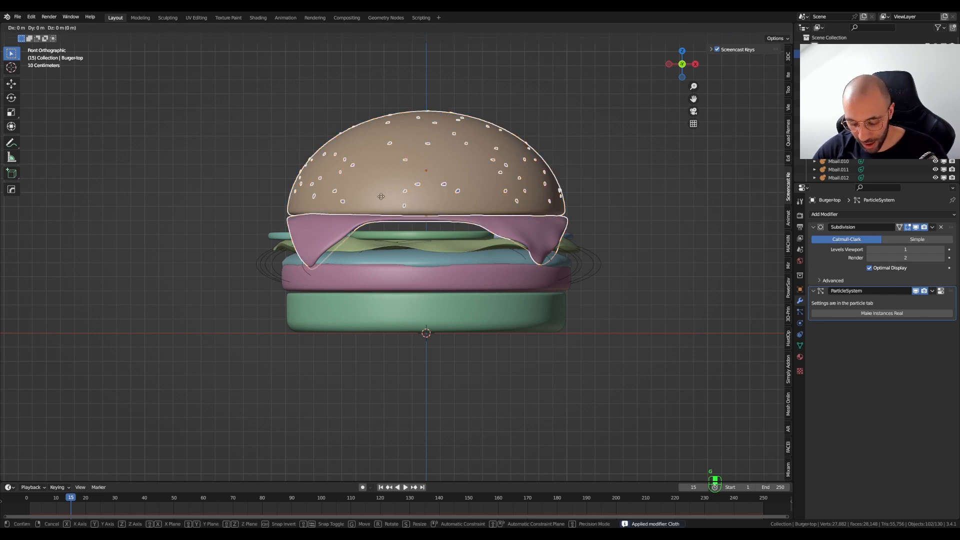
{"action": "key", "text": "g"}
{"action": "key", "text": "z"}
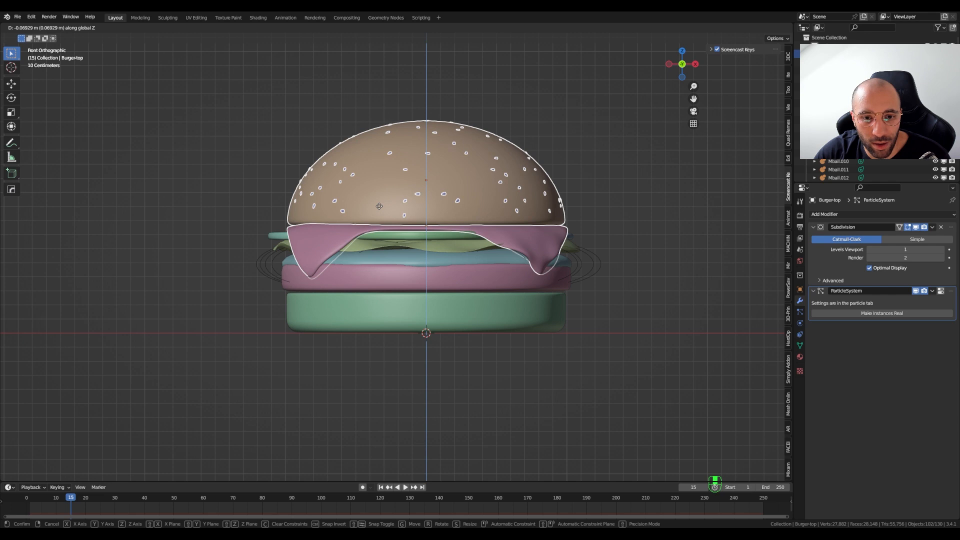
{"action": "left_click", "coordinate": [379, 206]}
{"action": "left_click", "coordinate": [199, 201]}
Check how the bun and cheese sit on the burger from several angles, and save the file
{"action": "middle_click_drag", "start_coordinate": [199, 201], "coordinate": [301, 224]}
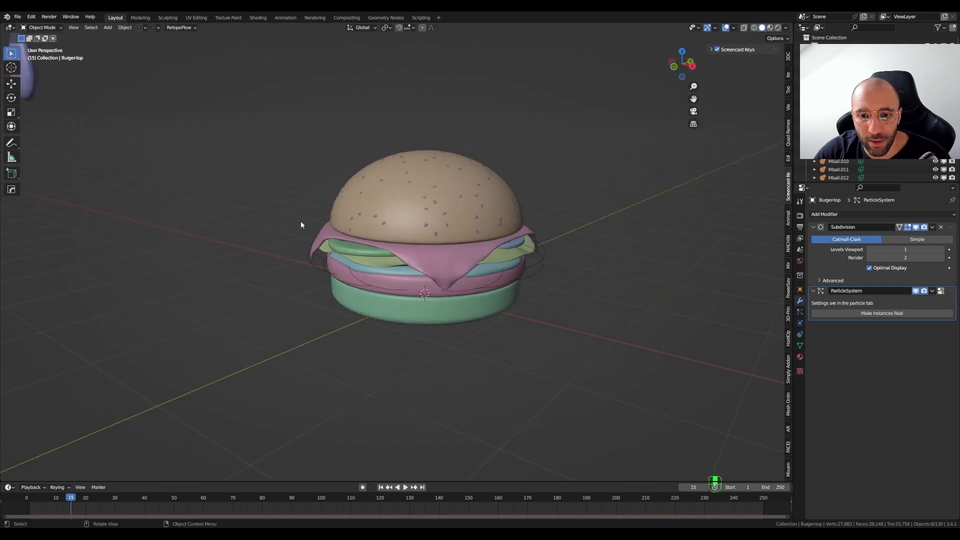
{"action": "scroll", "coordinate": [298, 287], "scroll_direction": "down", "scroll_amount": 2}
{"action": "mouse_move", "coordinate": [411, 293]}
{"action": "middle_mouse_down"}
{"action": "mouse_move", "coordinate": [322, 281]}
{"action": "mouse_move", "coordinate": [415, 281]}
{"action": "middle_mouse_up"}
{"action": "scroll", "coordinate": [406, 293], "scroll_direction": "up", "scroll_amount": 4}
{"action": "scroll", "coordinate": [488, 288], "scroll_direction": "up", "scroll_amount": 3}
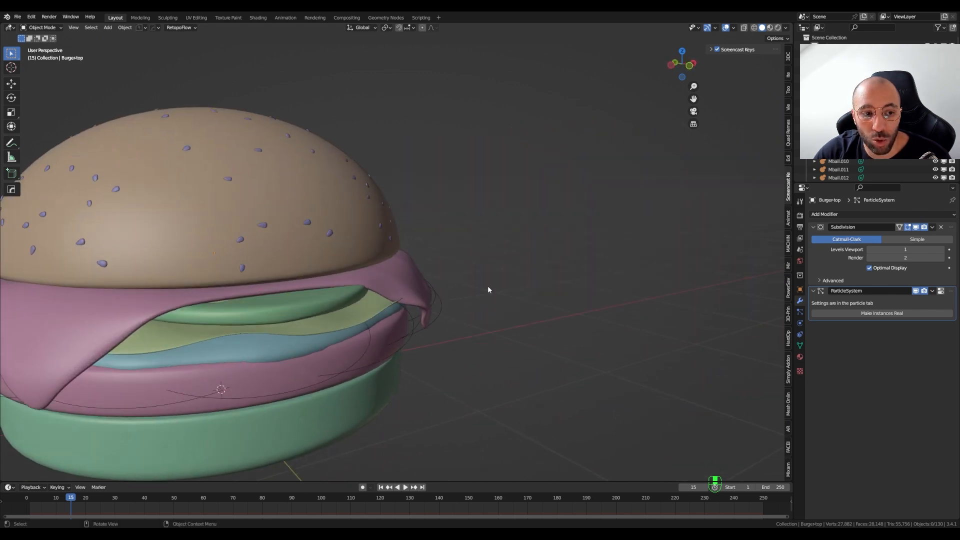
{"action": "scroll", "coordinate": [488, 289], "scroll_direction": "down", "scroll_amount": 3}
{"action": "middle_click_drag", "start_coordinate": [488, 289], "coordinate": [589, 275]}
{"action": "key", "text": "ctrl+s"}
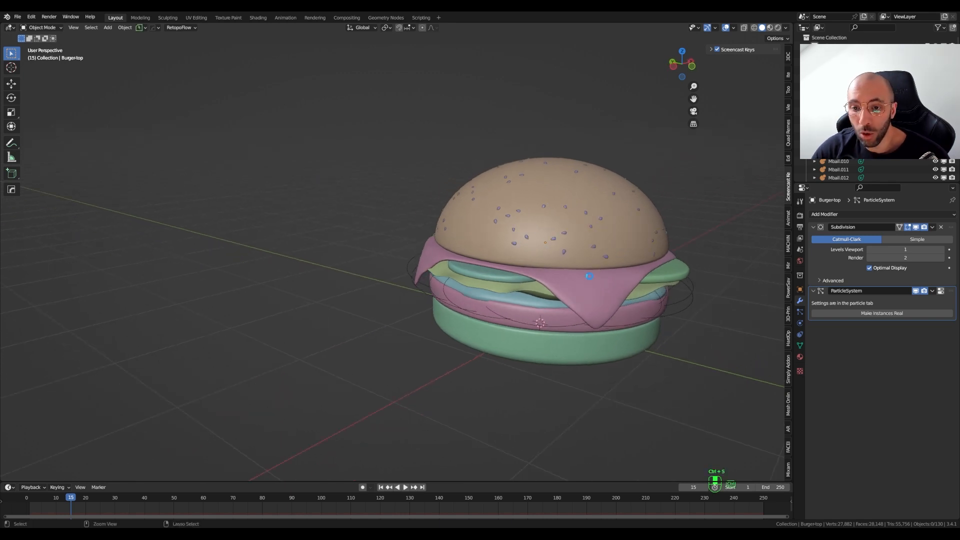
Unhide the hidden old cheese plane and delete it, keeping only the newly draped cheese
{"action": "scroll", "coordinate": [860, 114], "scroll_direction": "down", "scroll_amount": 2}
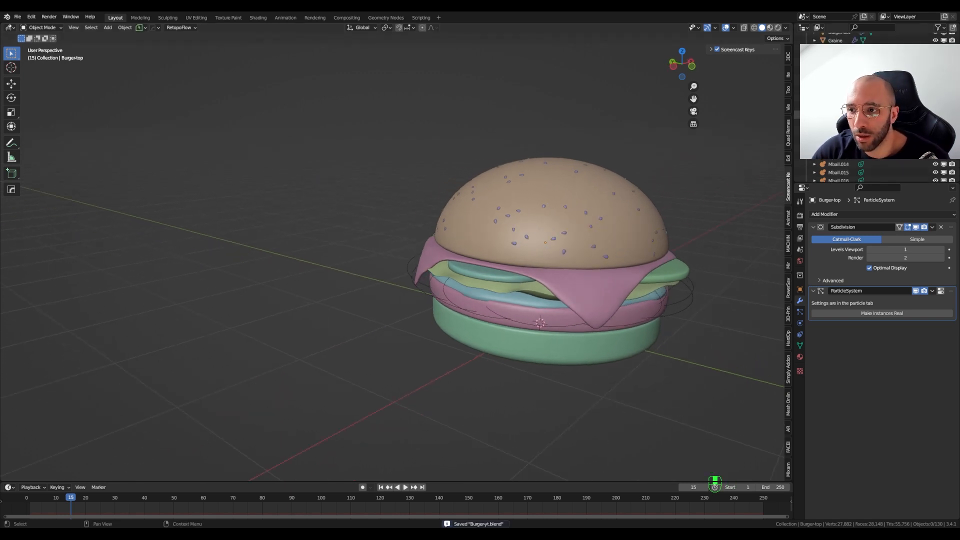
{"action": "scroll", "coordinate": [859, 114], "scroll_direction": "down", "scroll_amount": 2}
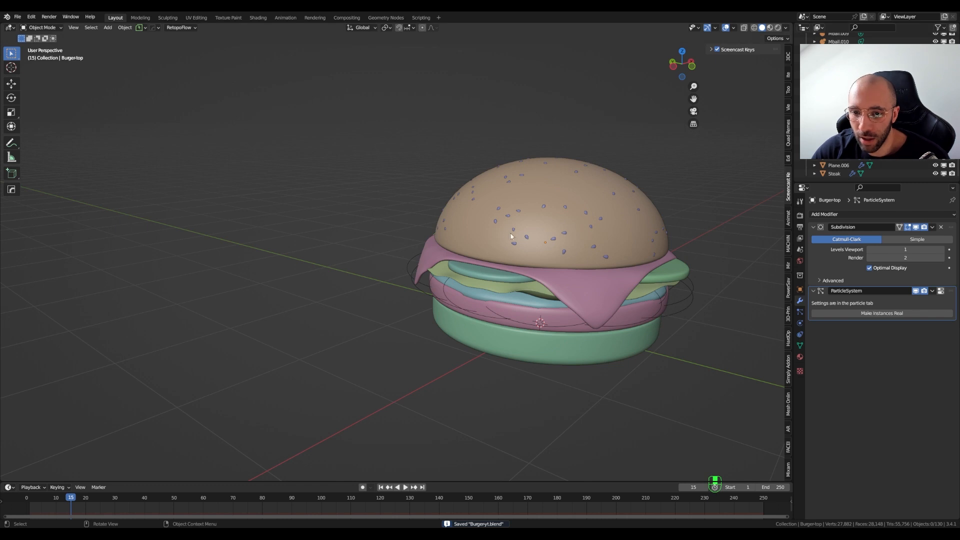
{"action": "key", "text": "alt+h"}
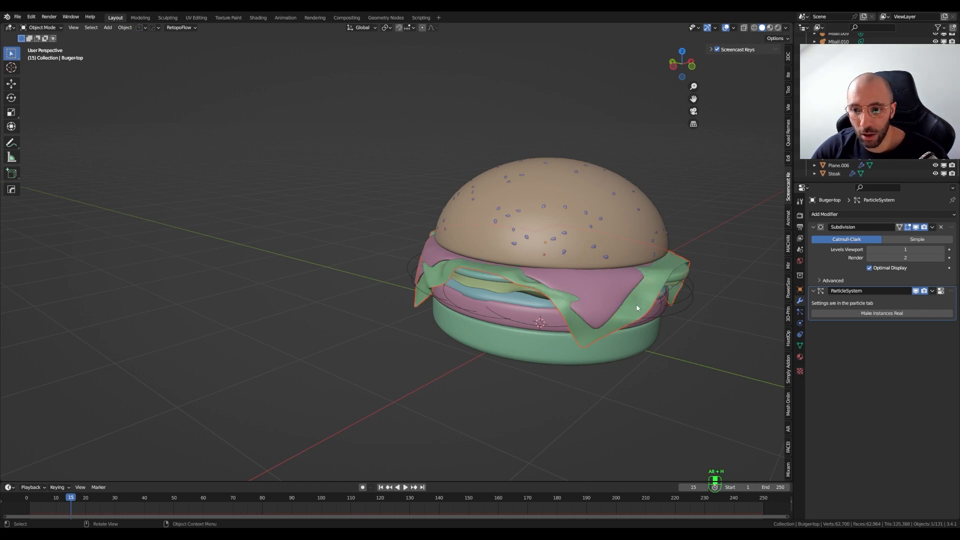
{"action": "left_click", "coordinate": [639, 308]}
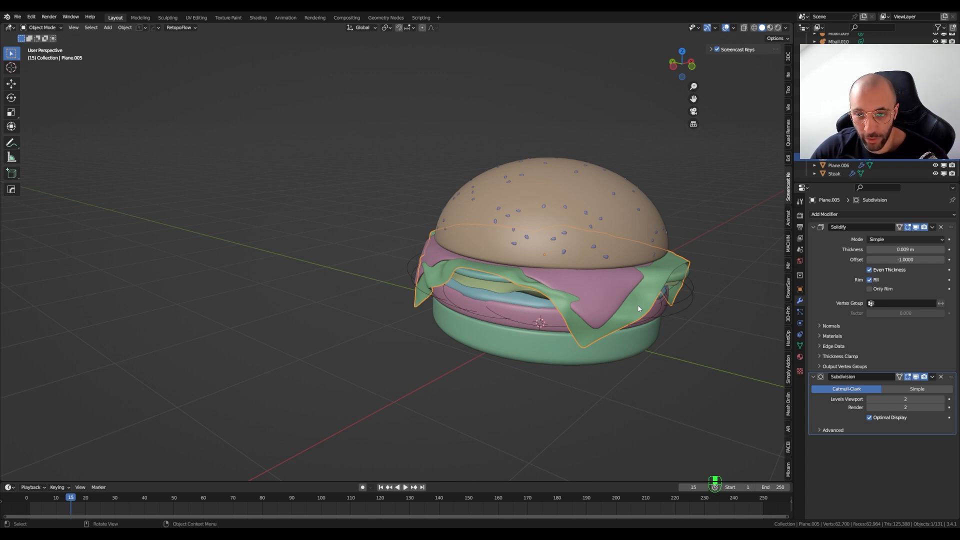
{"action": "key", "text": "x"}
{"action": "left_click", "coordinate": [635, 305]}
Assign the existing Cheese material to the draped cheese in the Shading workspace and check it around the burger
{"action": "left_click", "coordinate": [258, 18]}
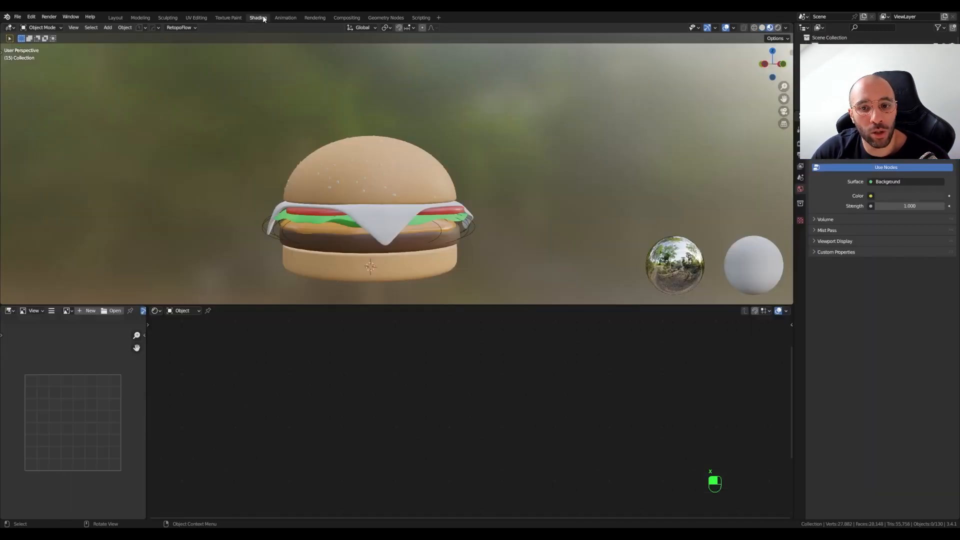
{"action": "left_click", "coordinate": [444, 225]}
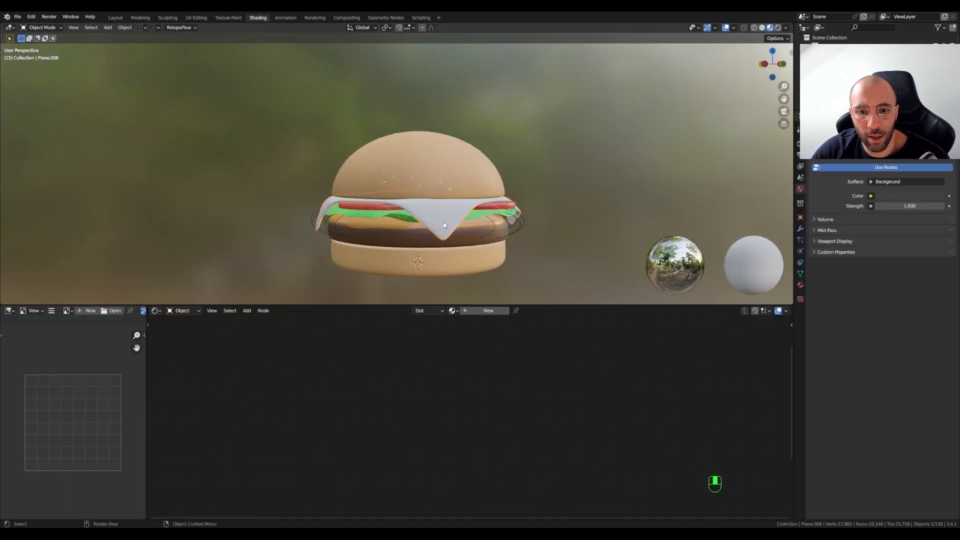
{"action": "left_click", "coordinate": [452, 310]}
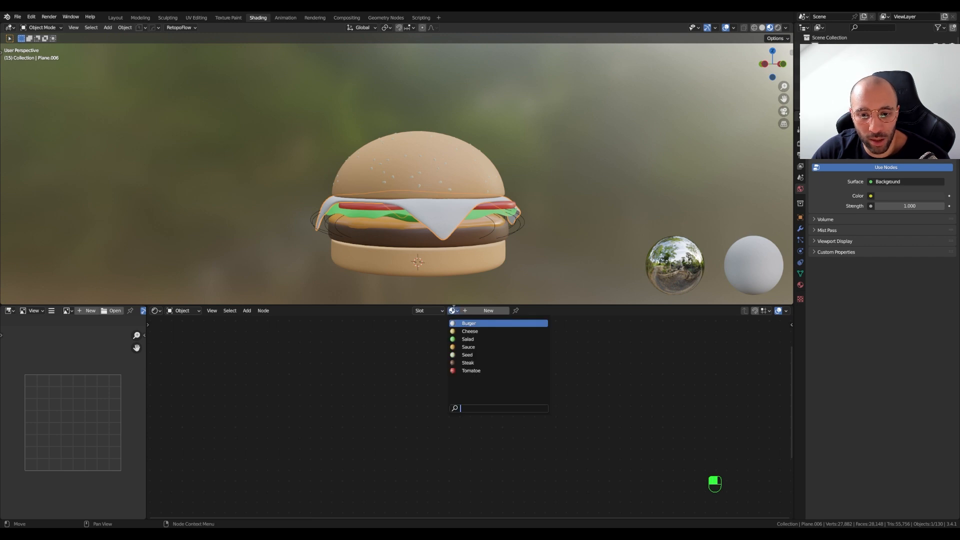
{"action": "left_click", "coordinate": [470, 330]}
{"action": "left_click", "coordinate": [565, 205]}
{"action": "middle_click_drag", "start_coordinate": [564, 204], "coordinate": [549, 222]}
{"action": "scroll", "coordinate": [537, 229], "scroll_direction": "down", "scroll_amount": 3}
{"action": "middle_click_drag", "start_coordinate": [399, 223], "coordinate": [594, 205]}
{"action": "scroll", "coordinate": [505, 220], "scroll_direction": "up", "scroll_amount": 2}
{"action": "middle_click_drag", "start_coordinate": [481, 221], "coordinate": [470, 184], "text": "shift"}
Examine the whole burger from all sides in the Layout workspace, using Material Preview shading with overlays hidden
{"action": "left_click", "coordinate": [114, 19]}
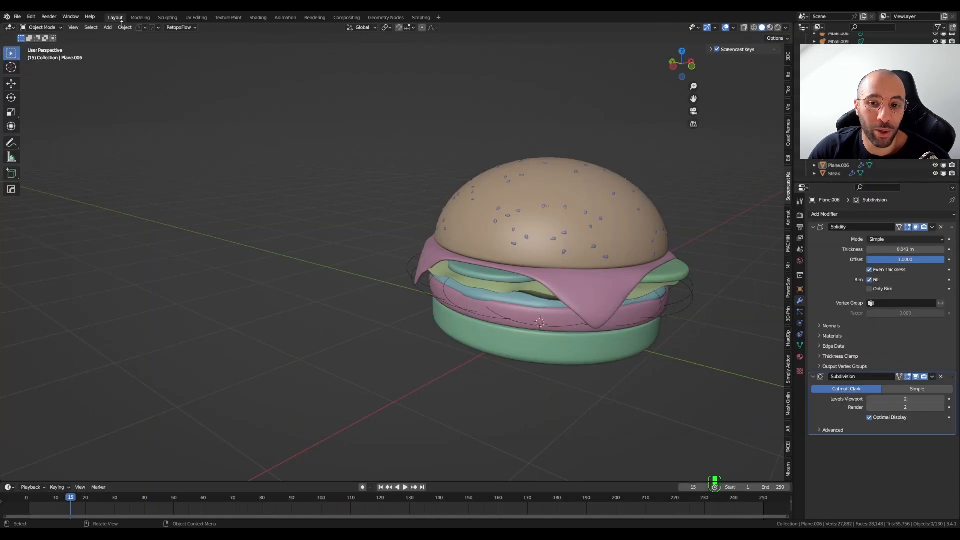
{"action": "left_click", "coordinate": [770, 27]}
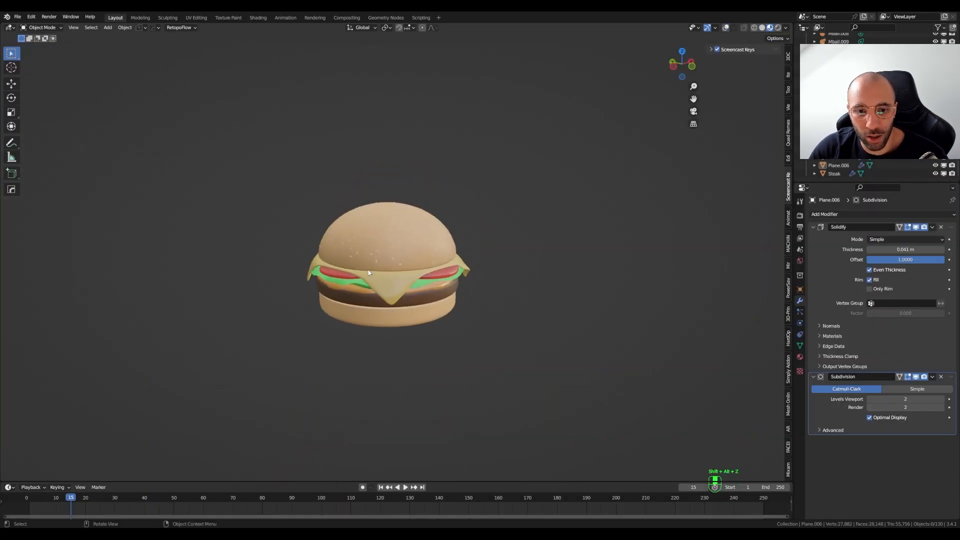
{"action": "middle_click_drag", "start_coordinate": [366, 272], "coordinate": [444, 267]}
{"action": "scroll", "coordinate": [462, 283], "scroll_direction": "up", "scroll_amount": 2}
{"action": "left_click", "coordinate": [462, 285]}
{"action": "middle_click_drag", "start_coordinate": [287, 268], "coordinate": [727, 272]}
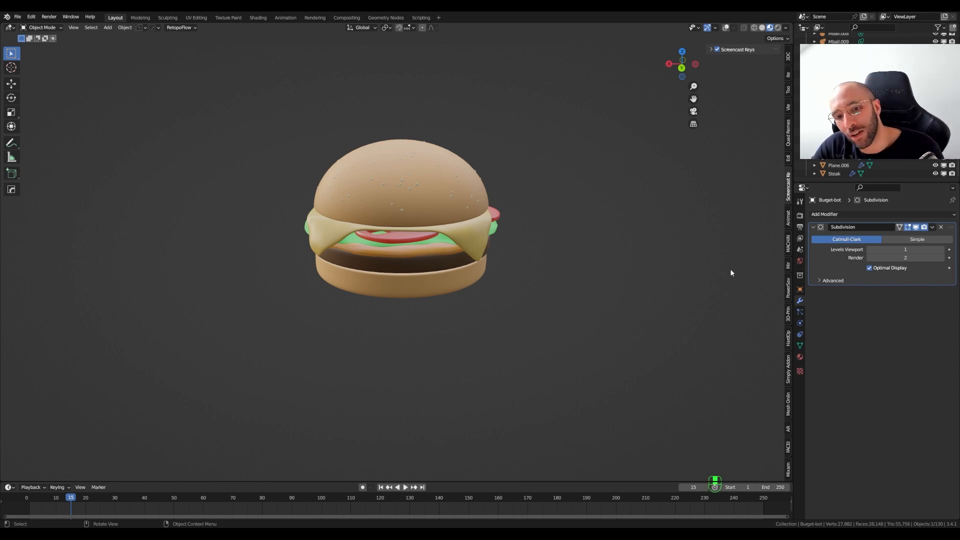
{"action": "middle_click_drag", "start_coordinate": [730, 269], "coordinate": [433, 230]}
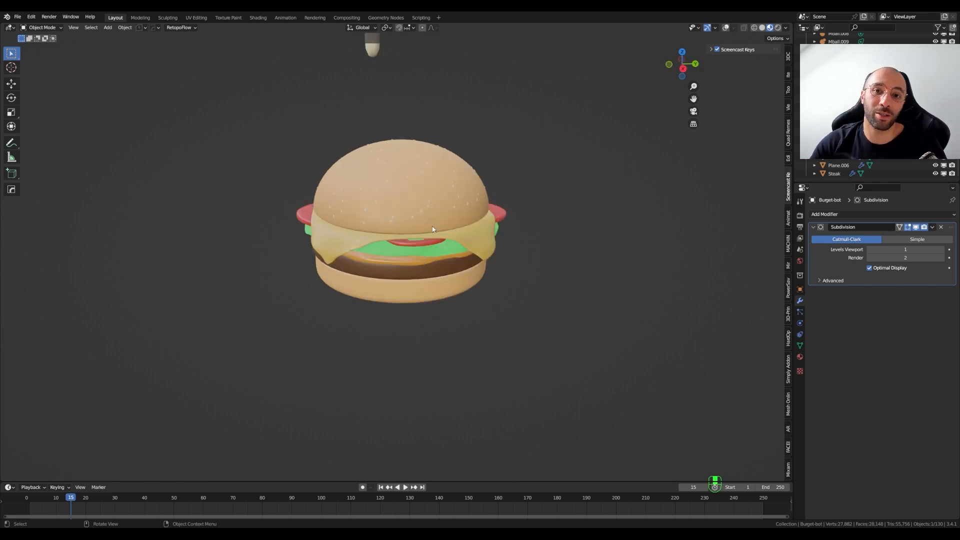